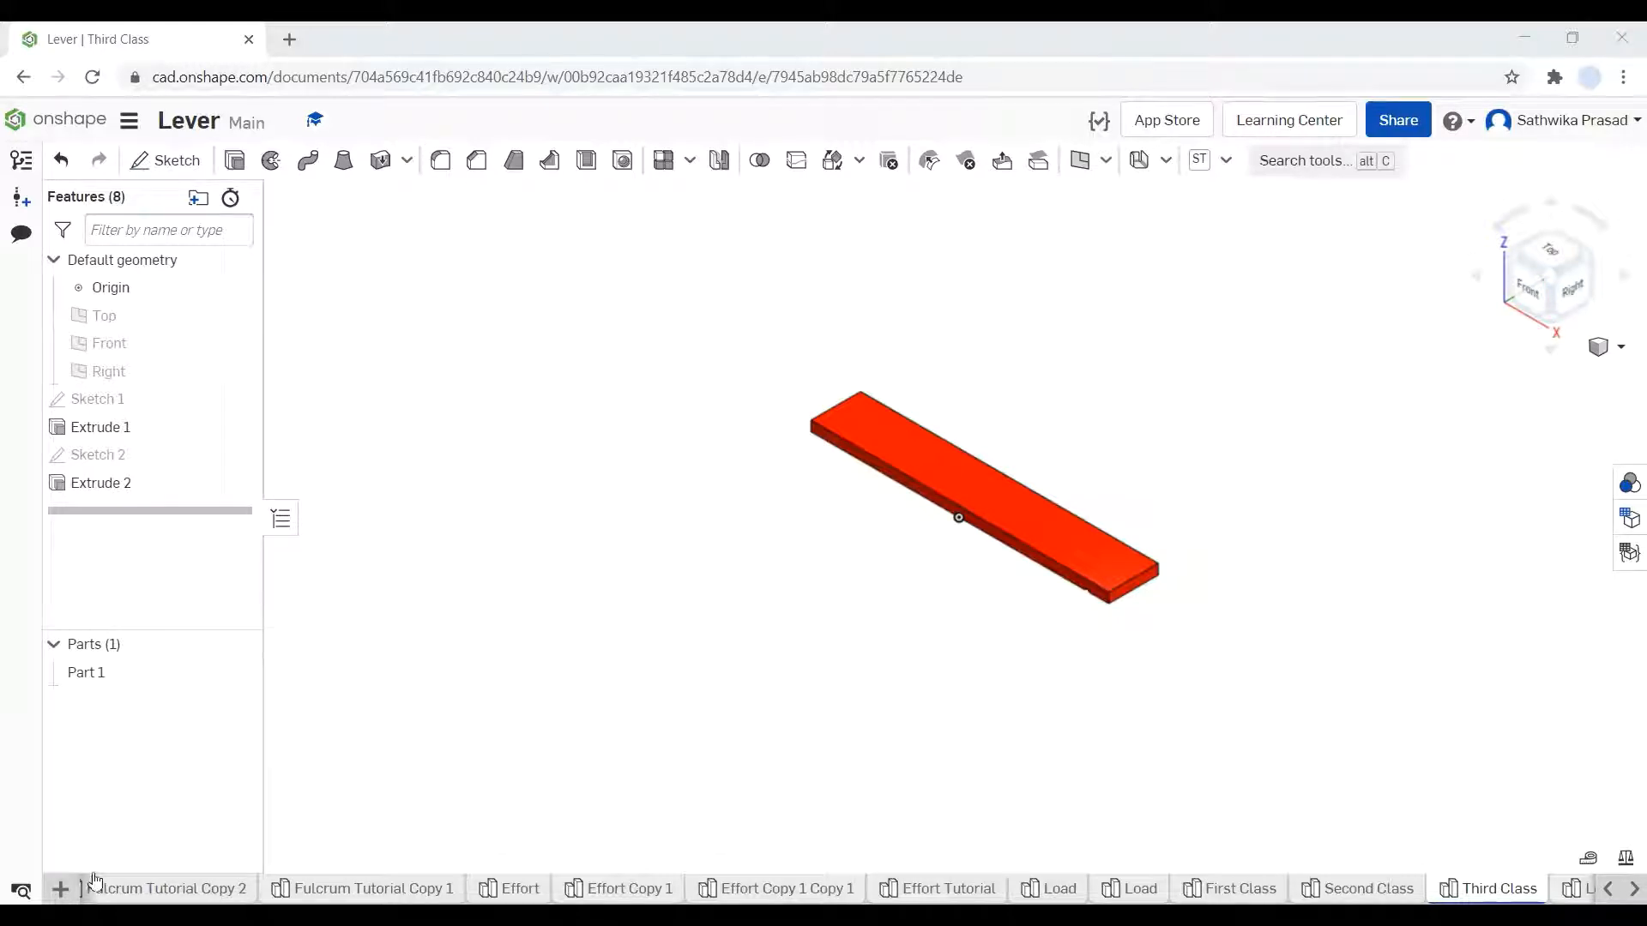
- Create a new Part Studio in the document and rename it FC Lever
{"action": "left_click", "coordinate": [60, 888]}
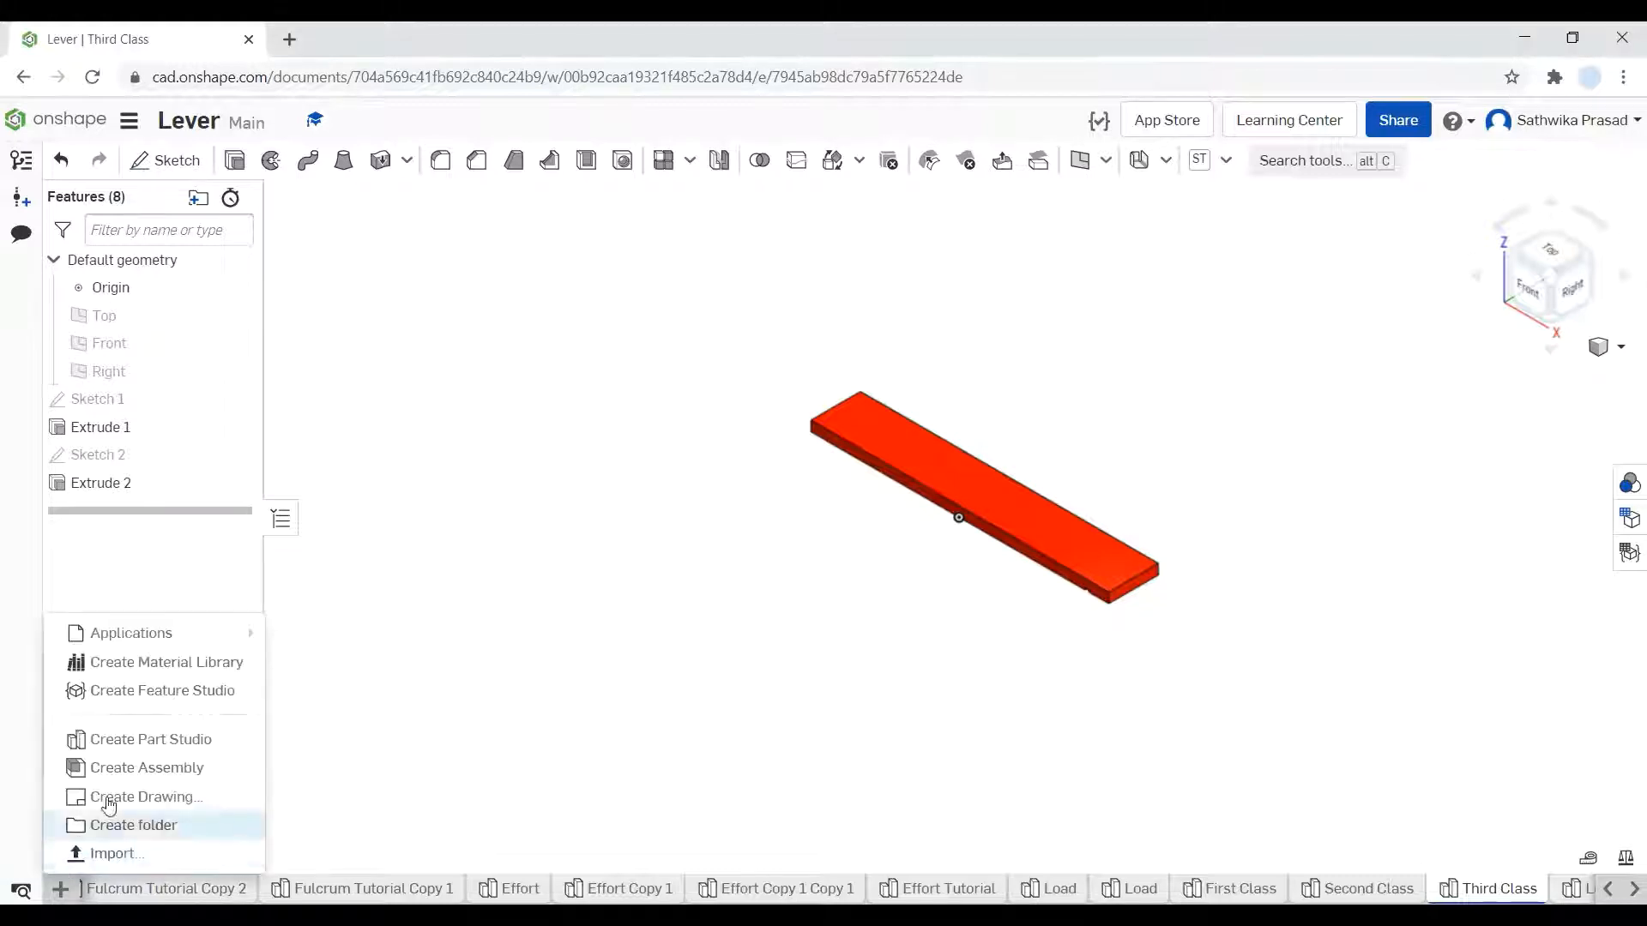
{"action": "left_click", "coordinate": [142, 743]}
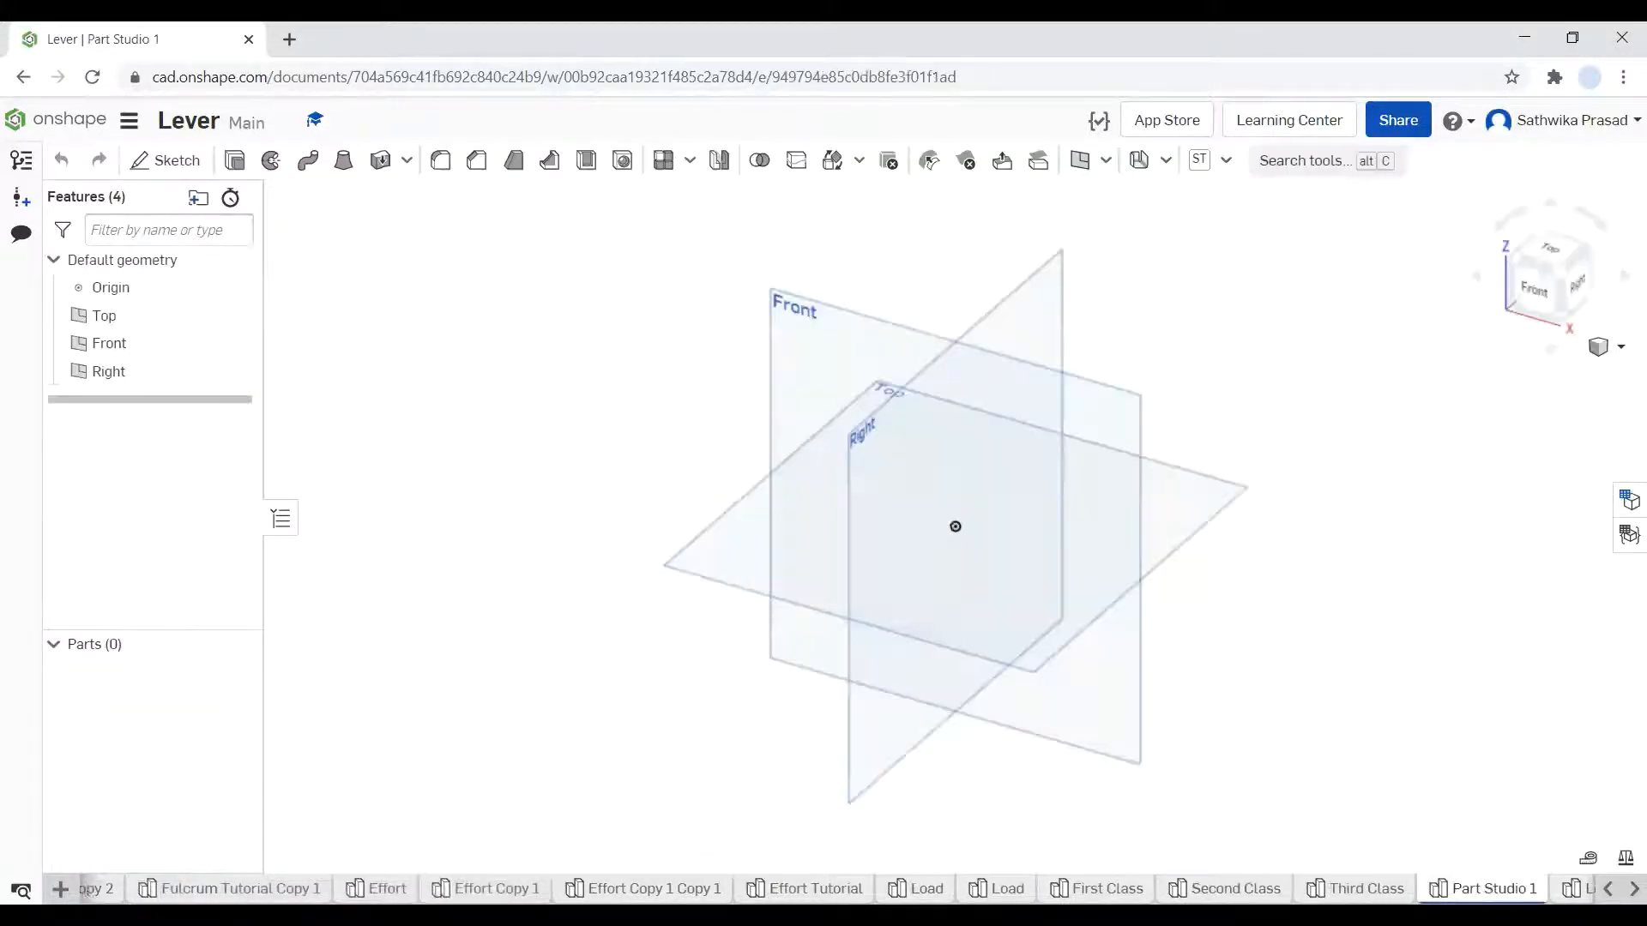
{"action": "right_click", "coordinate": [1488, 889]}
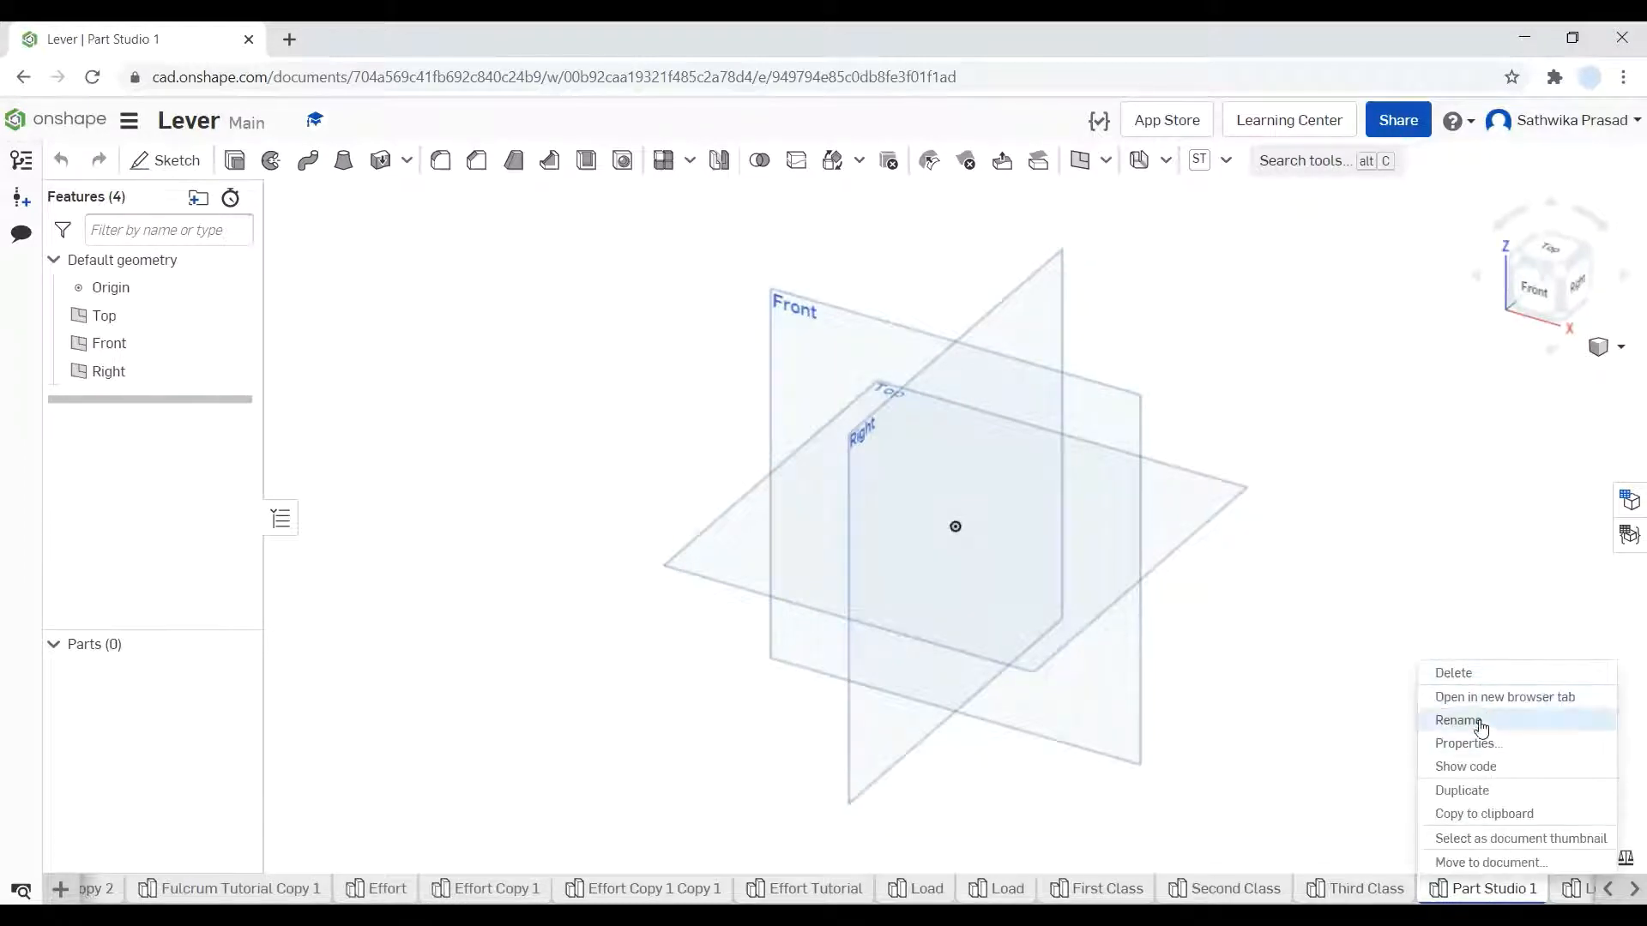
{"action": "left_click", "coordinate": [1493, 725]}
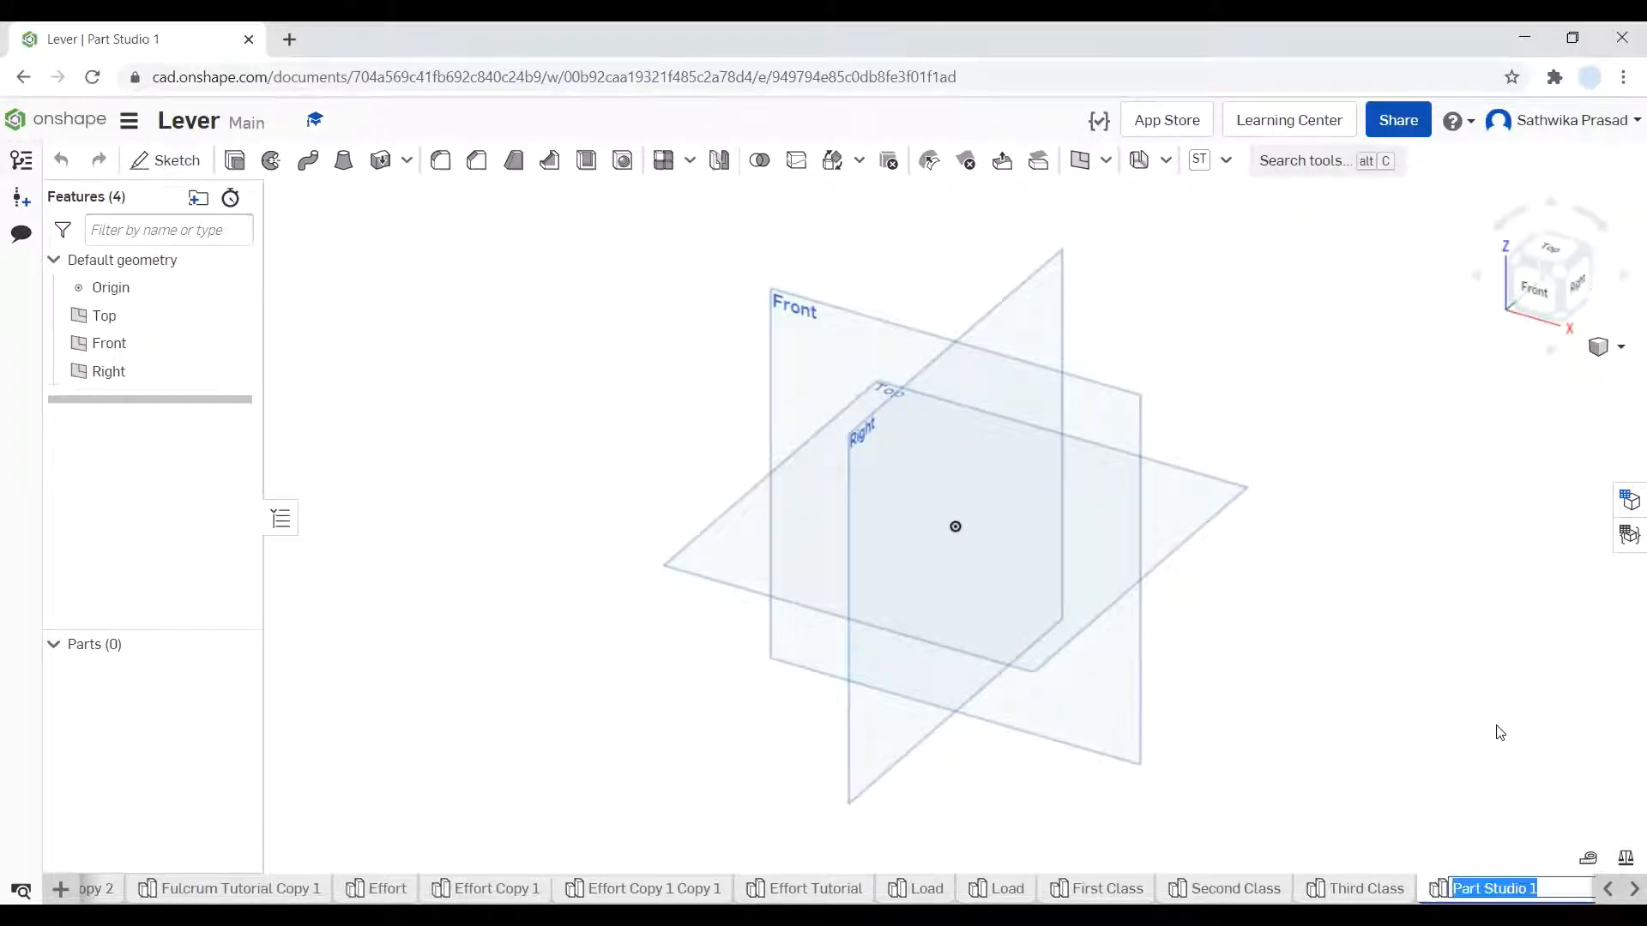
{"action": "type", "text": "FC"}
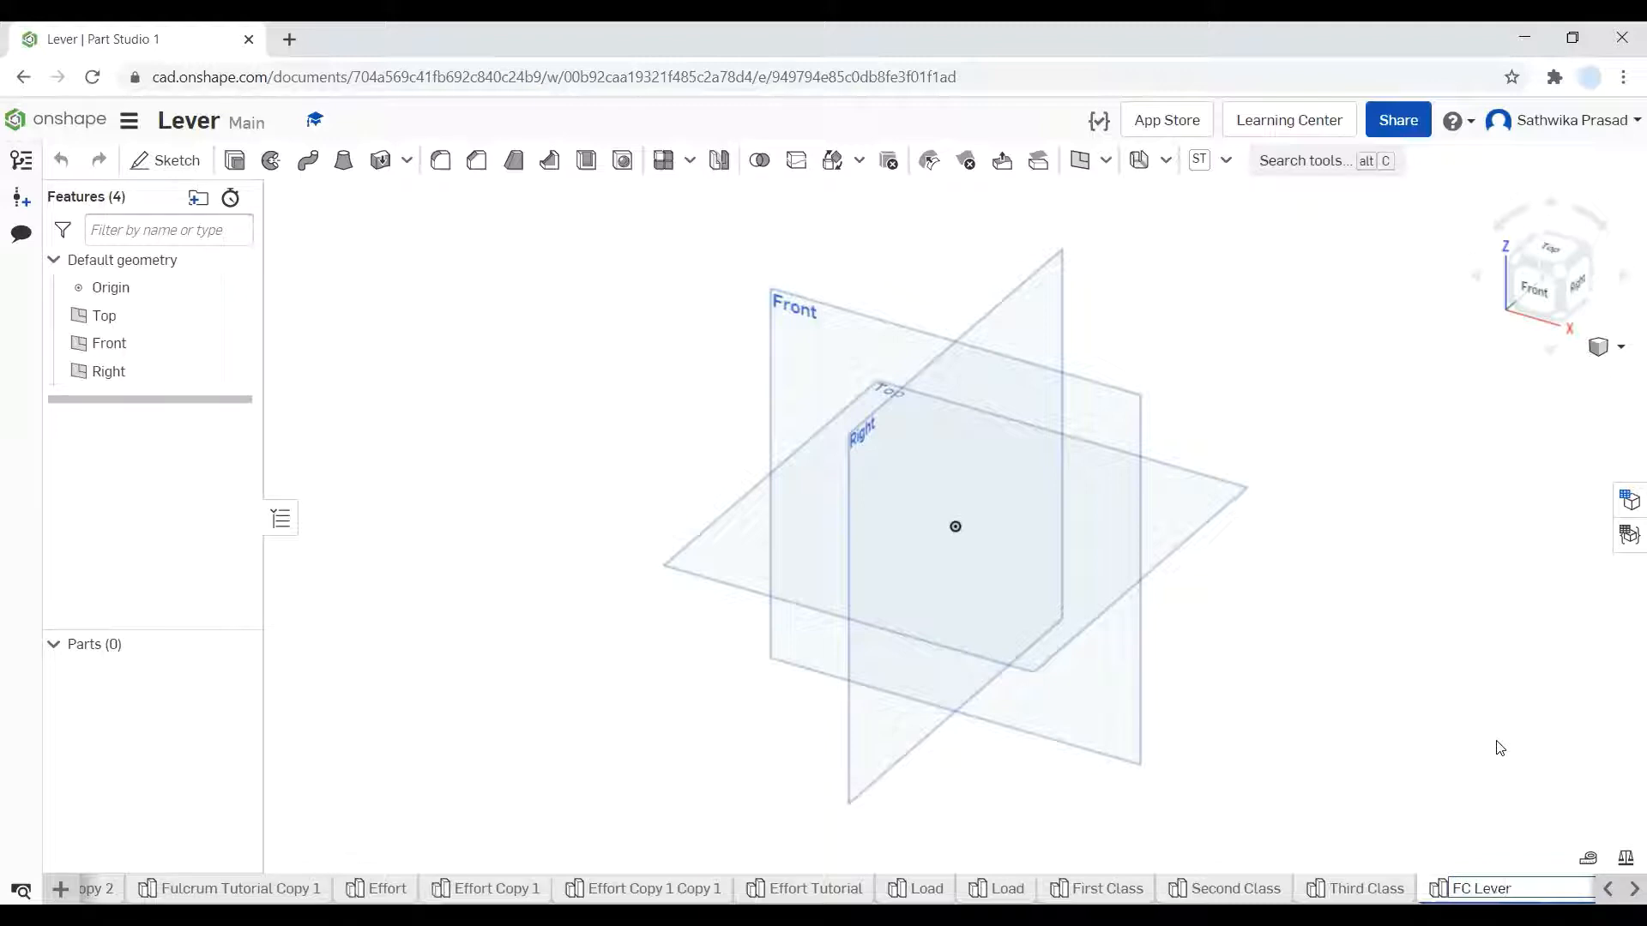
{"action": "type", "text": " Lever"}
{"action": "key", "text": "Return"}
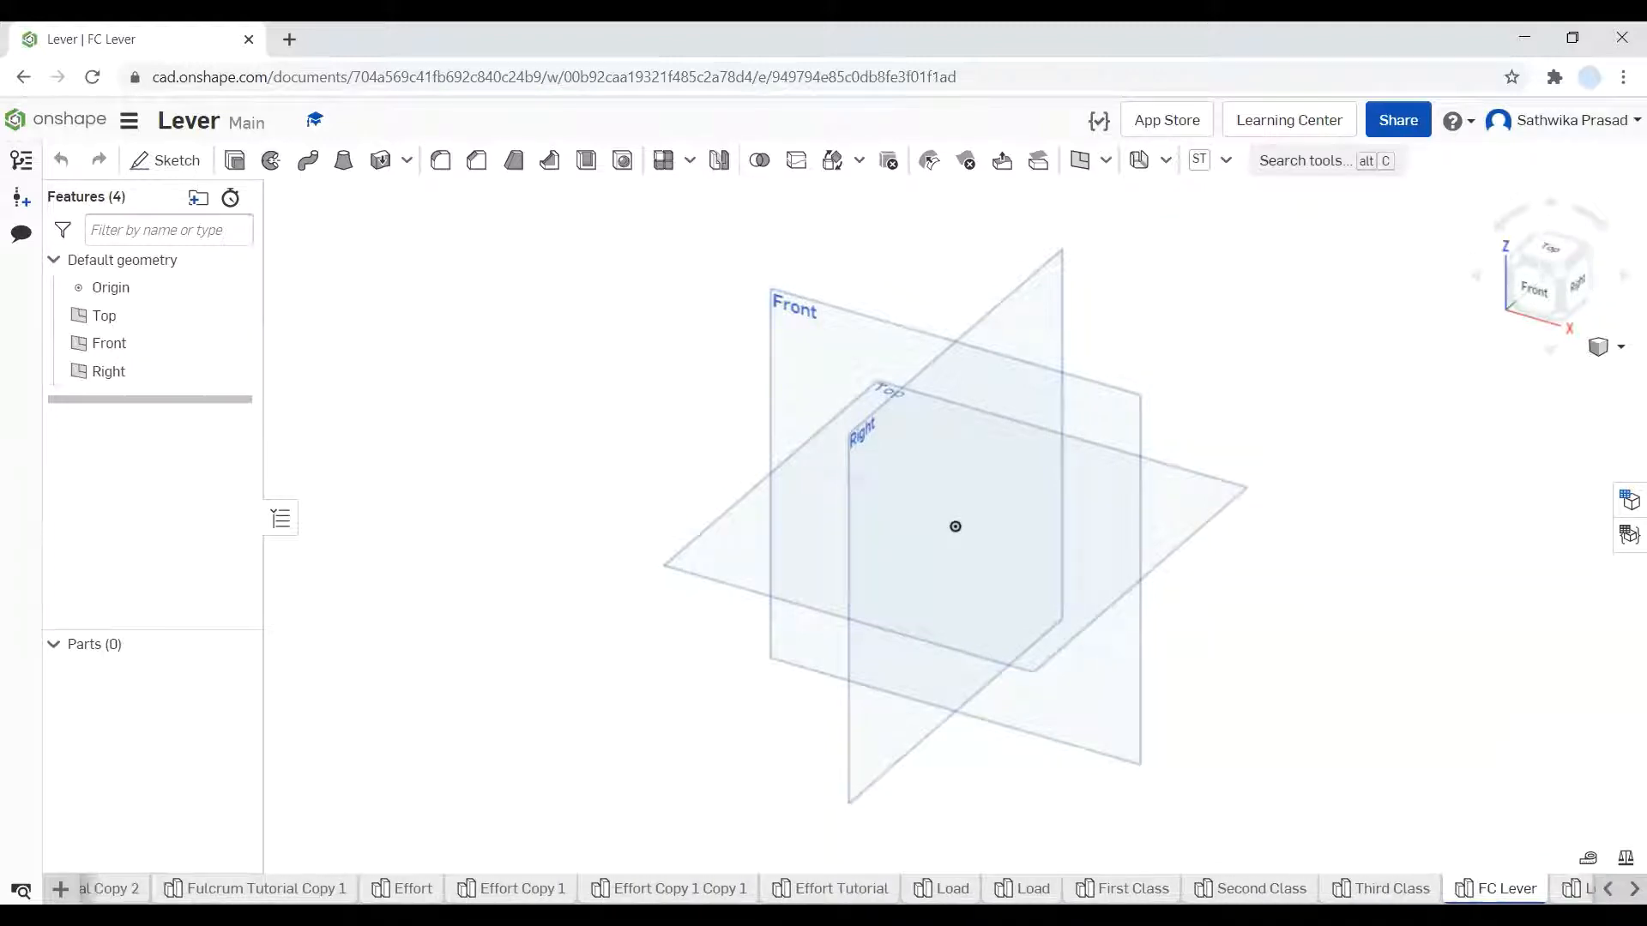
- Start a new sketch on the Top plane
{"action": "left_click", "coordinate": [1191, 502]}
{"action": "right_click", "coordinate": [1185, 496]}
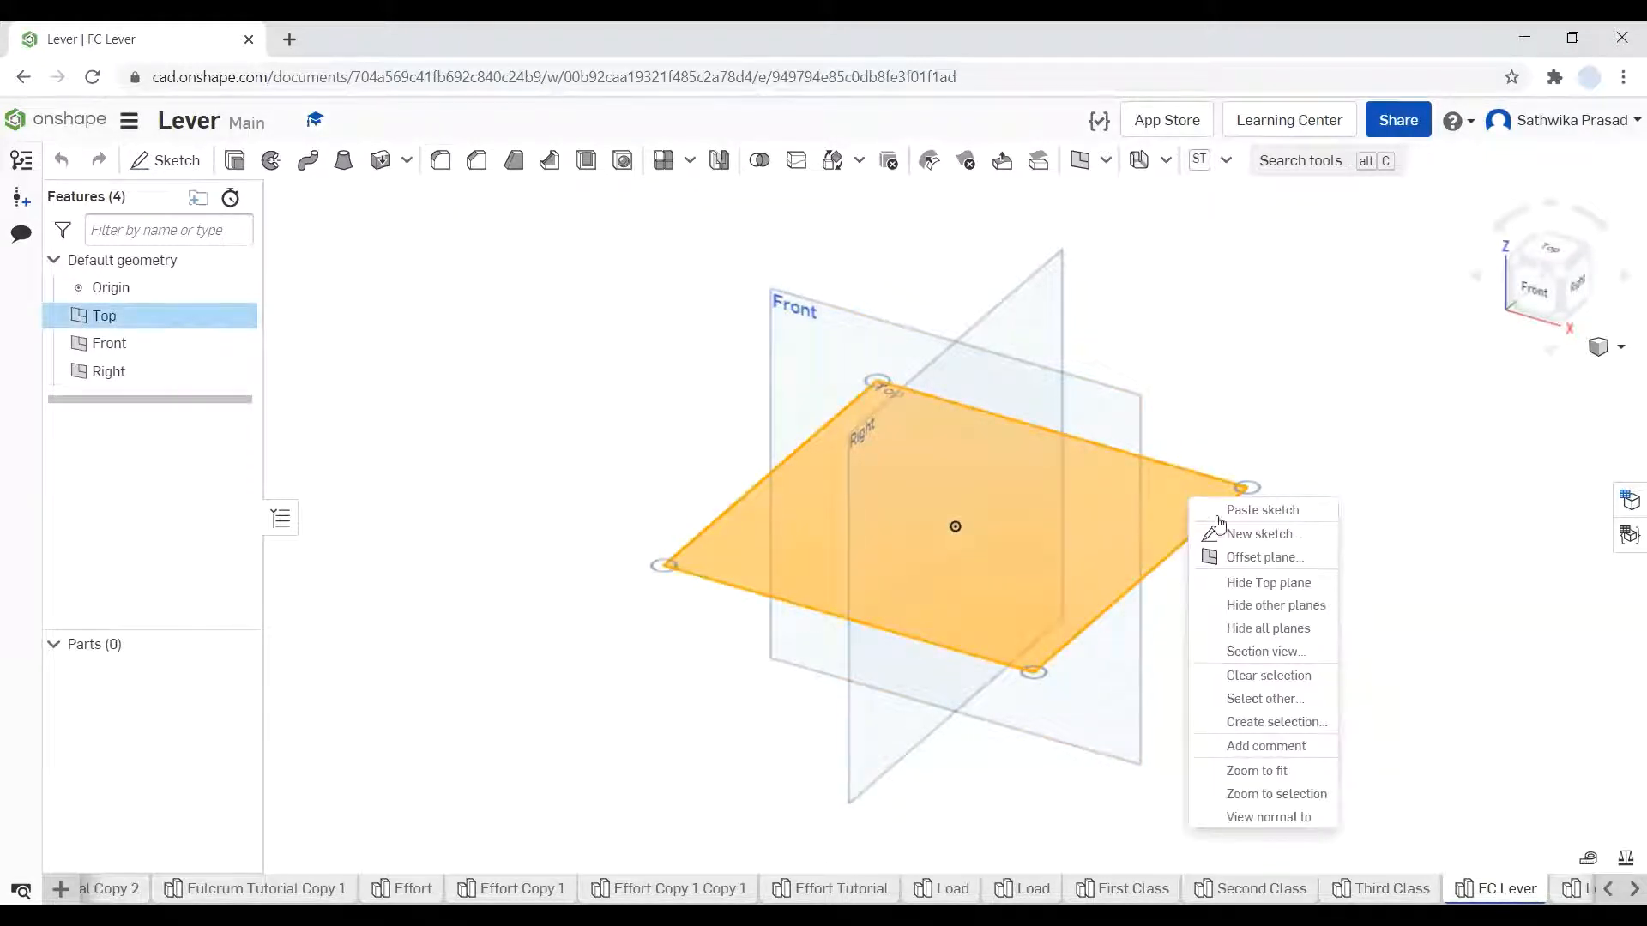
{"action": "right_click", "coordinate": [1398, 535]}
{"action": "right_click", "coordinate": [1401, 573]}
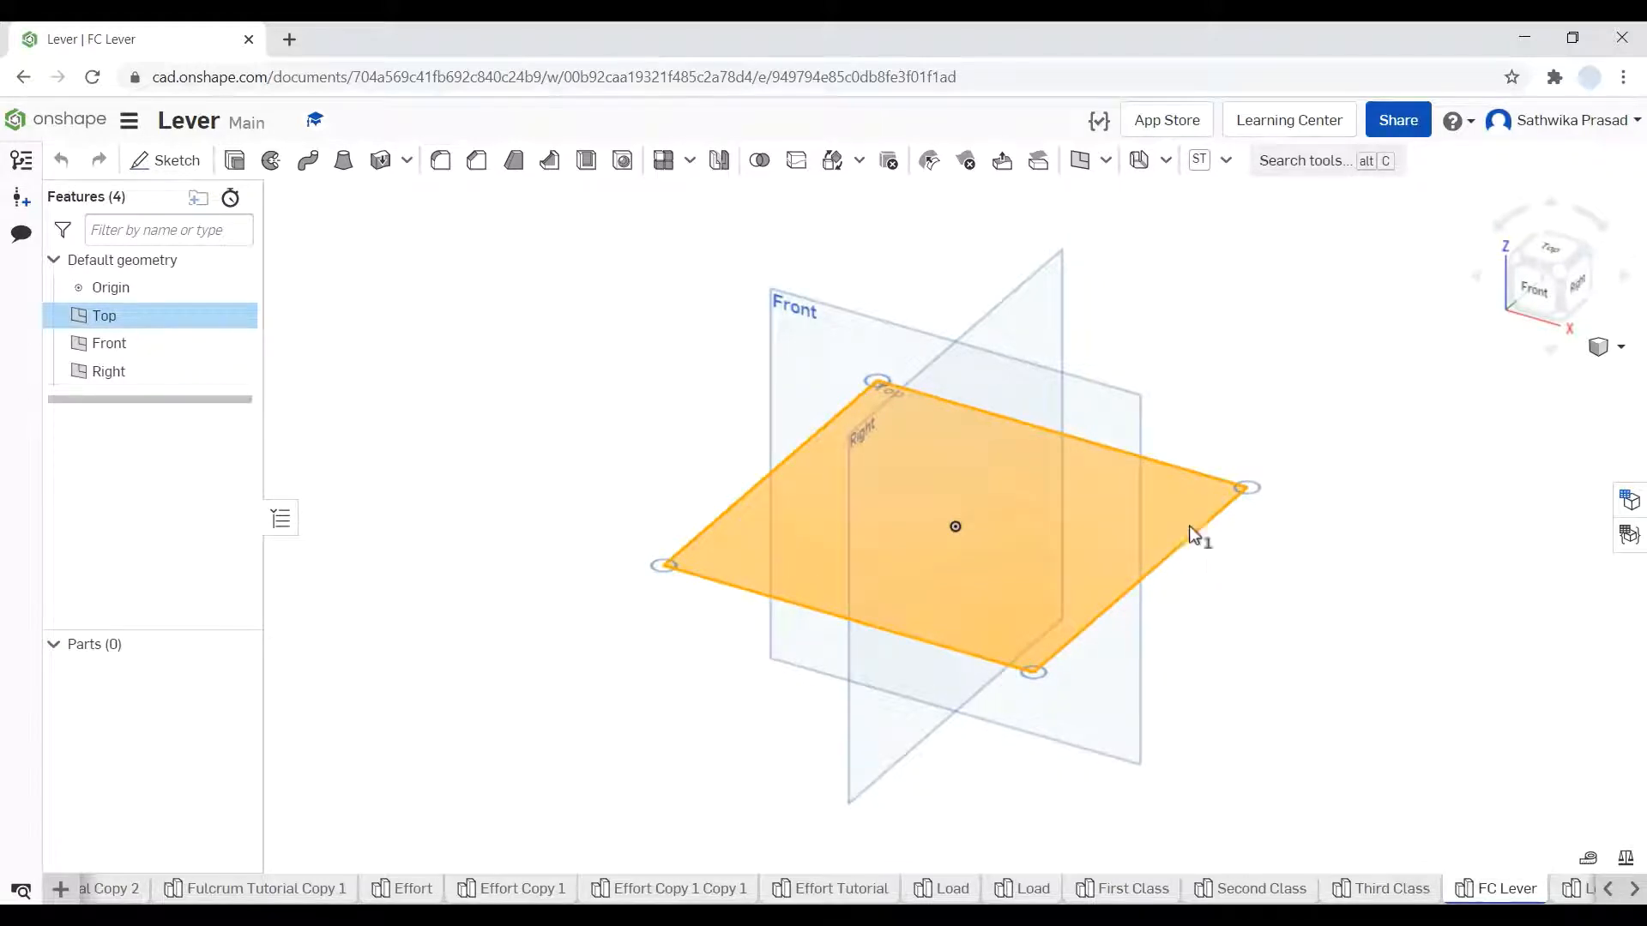
{"action": "right_click", "coordinate": [1185, 487]}
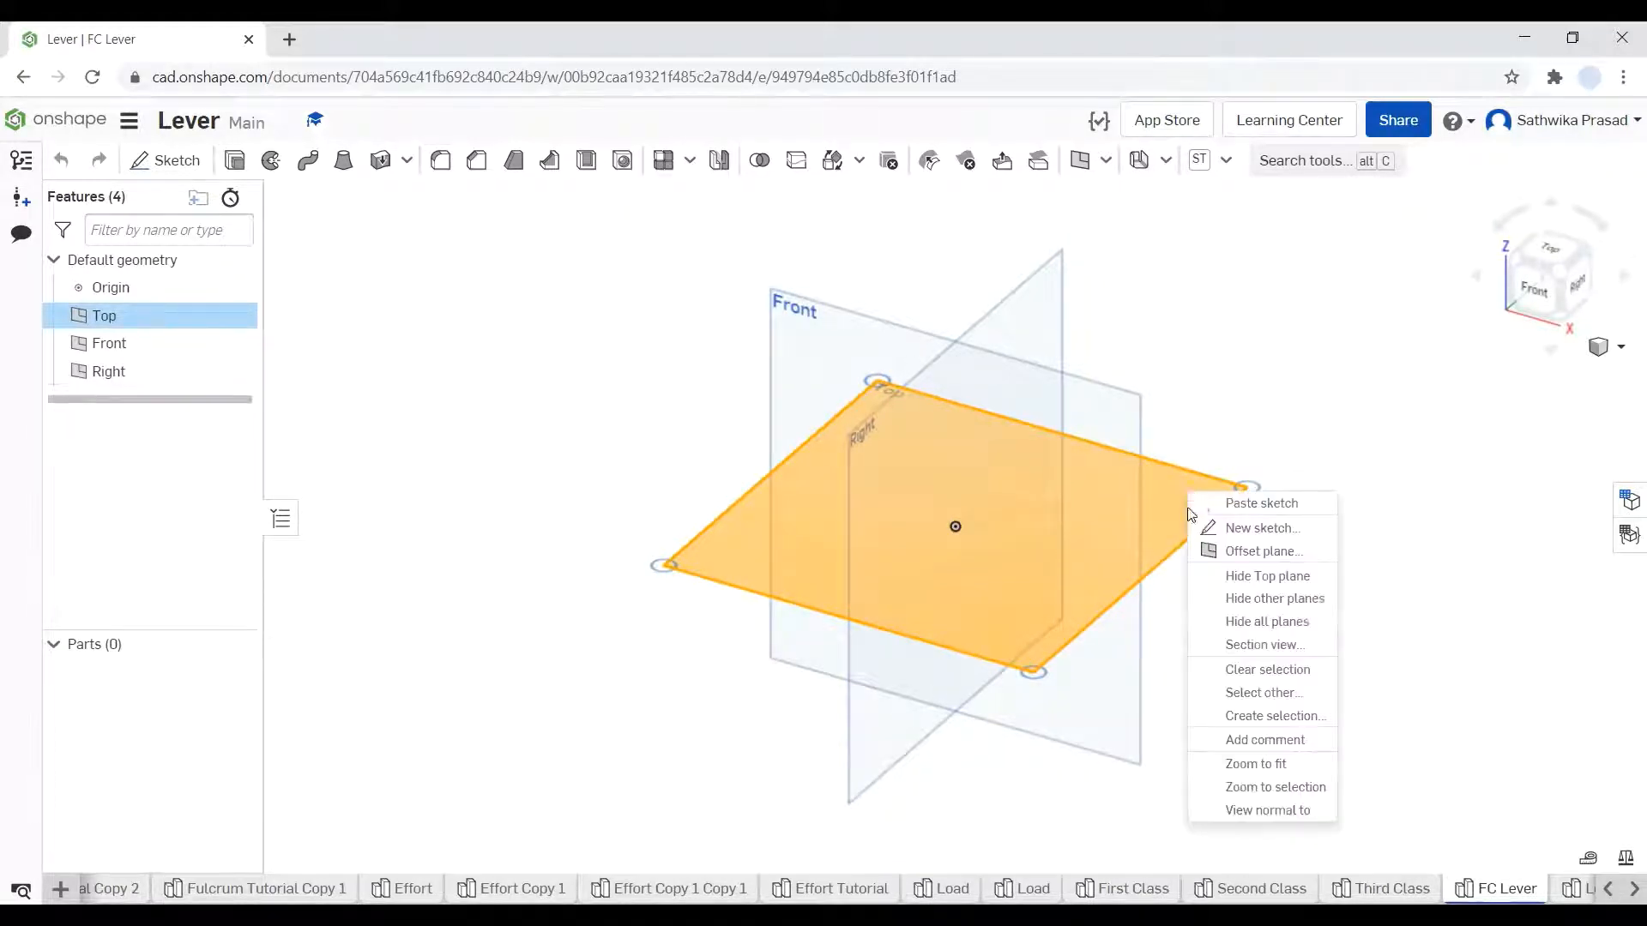
{"action": "left_click", "coordinate": [1213, 530]}
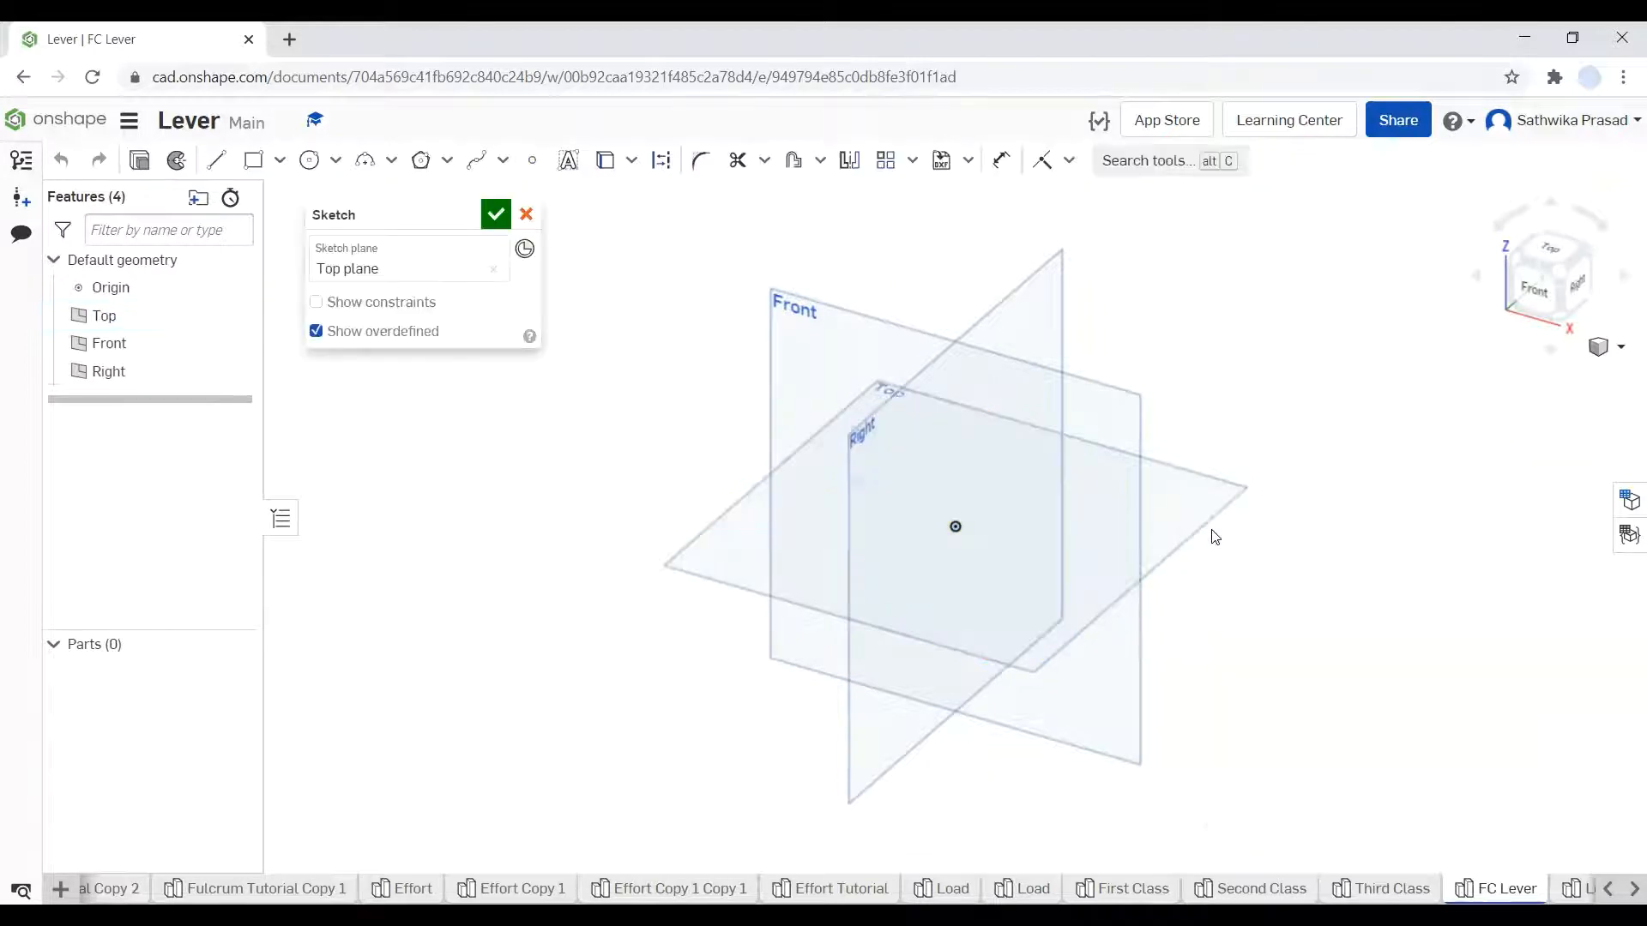
- Sketch a corner rectangle about 151 mm wide and 29 mm high, with its lower edge running horizontally through the origin
{"action": "right_click", "coordinate": [1325, 624]}
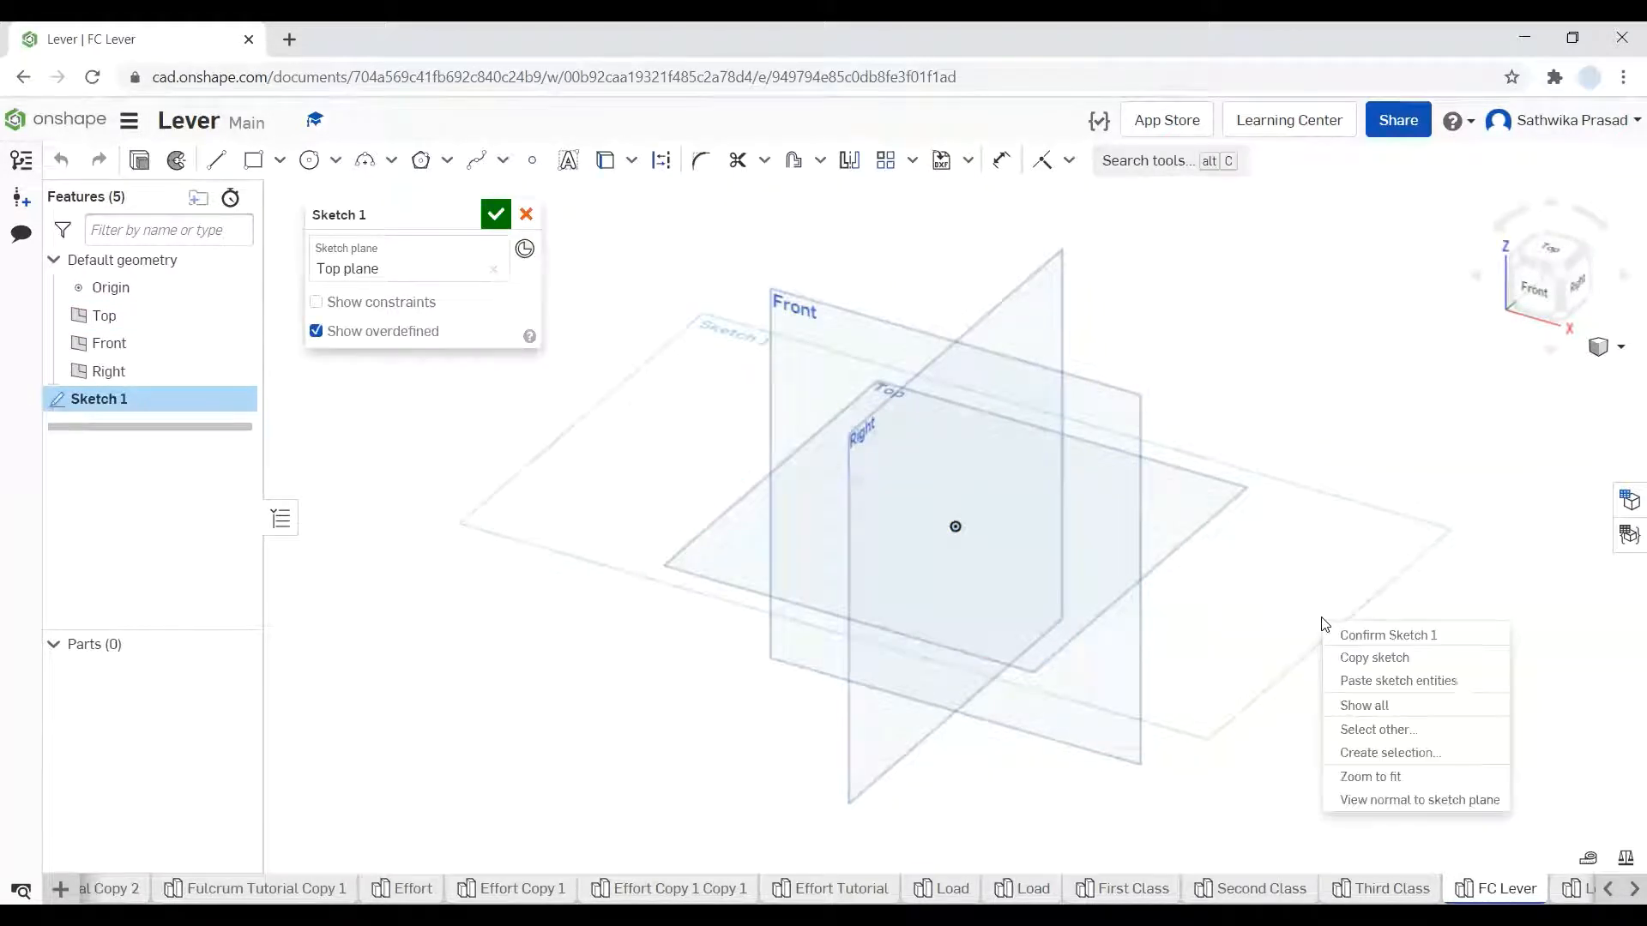
{"action": "left_click", "coordinate": [1372, 802]}
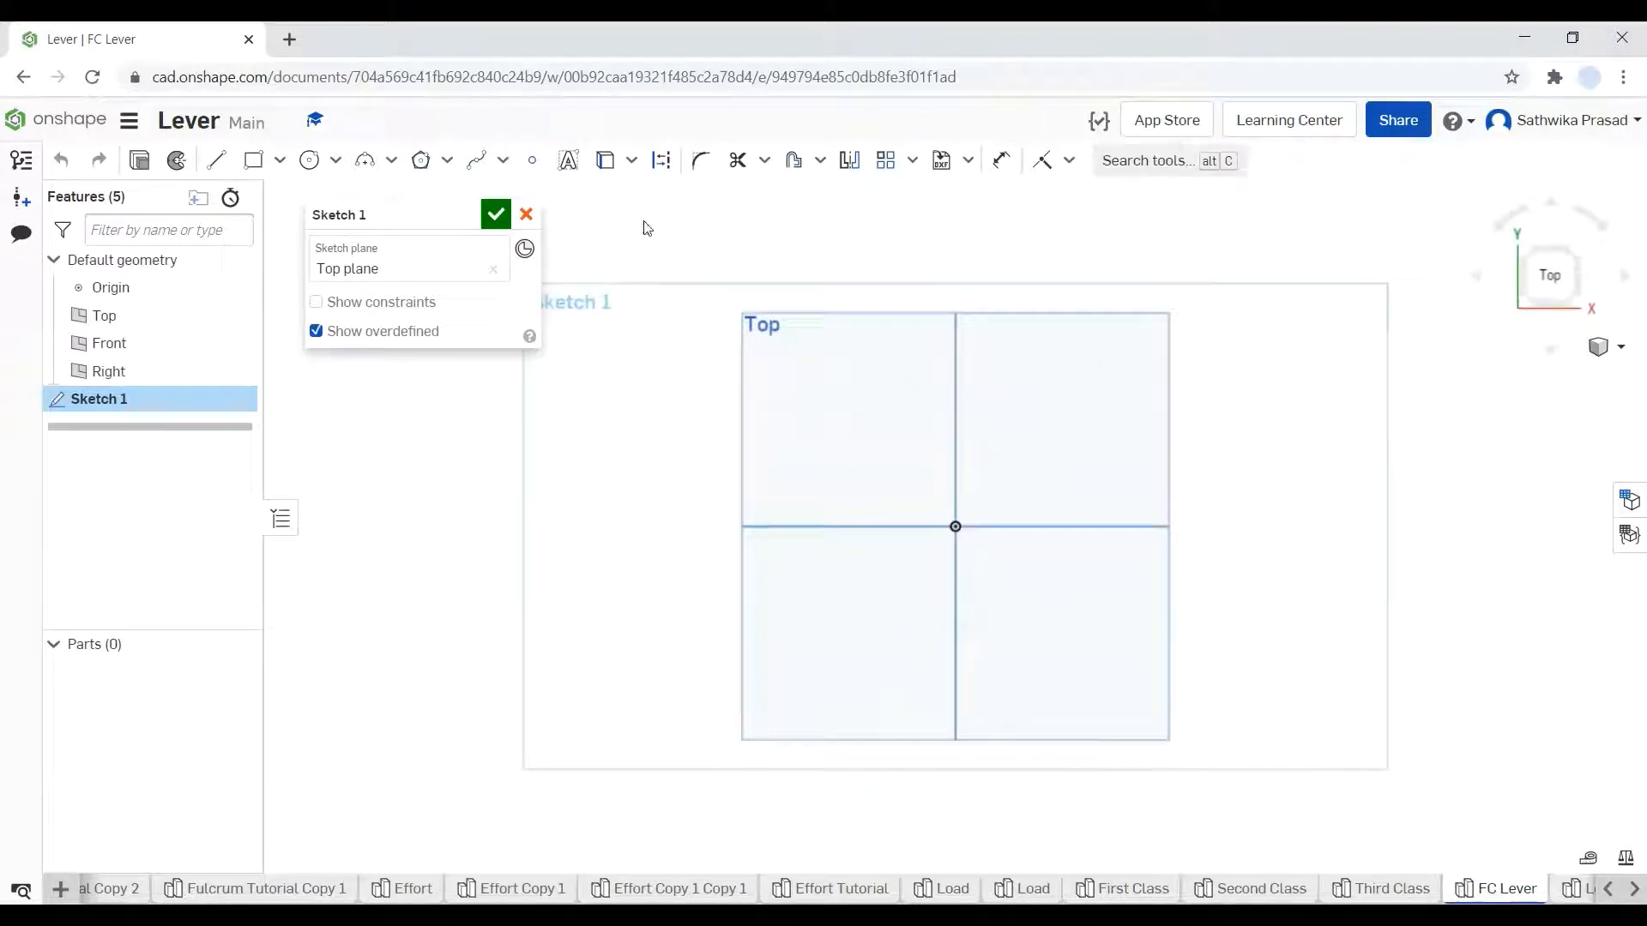
{"action": "left_click", "coordinate": [253, 161]}
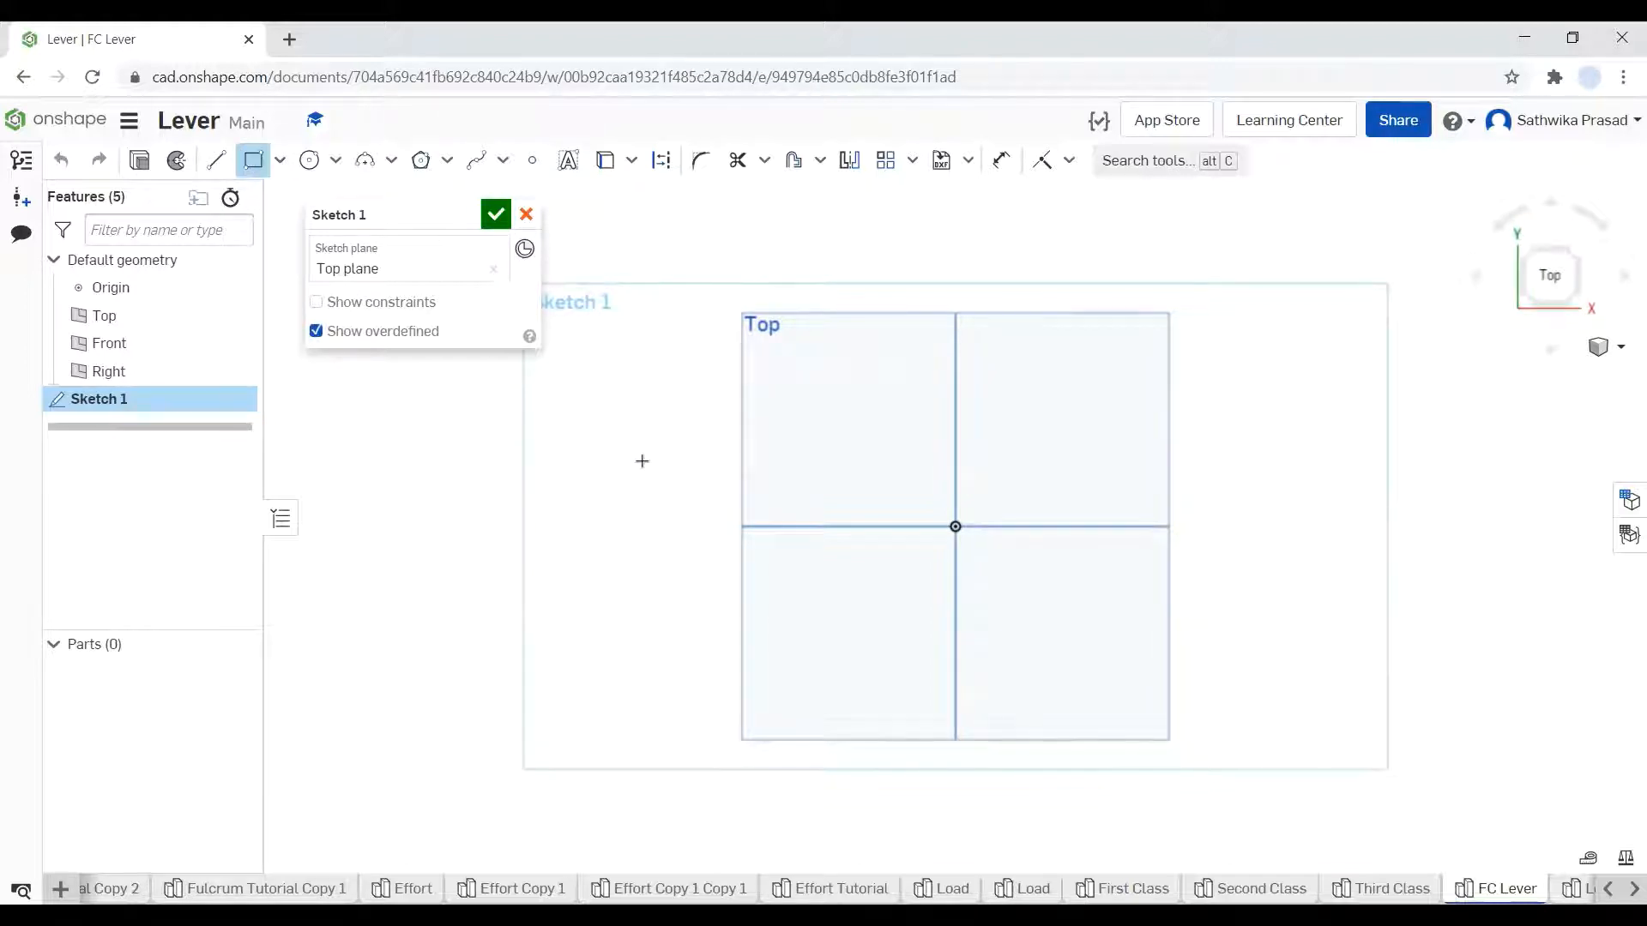
{"action": "left_click", "coordinate": [740, 525]}
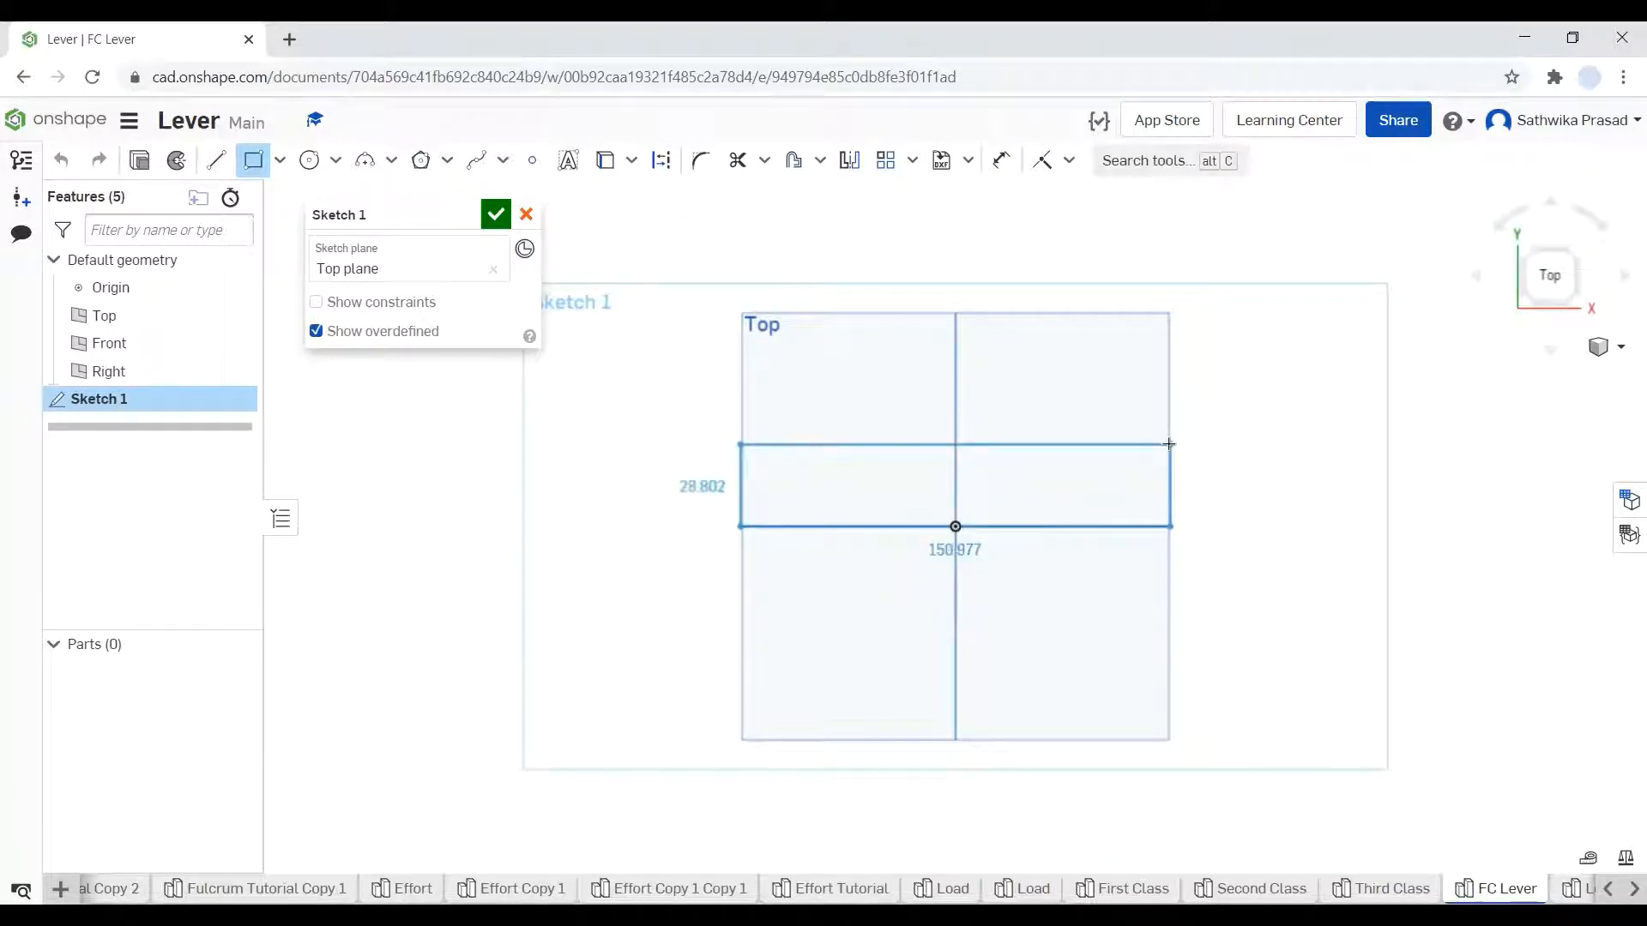
{"action": "left_click", "coordinate": [1169, 443]}
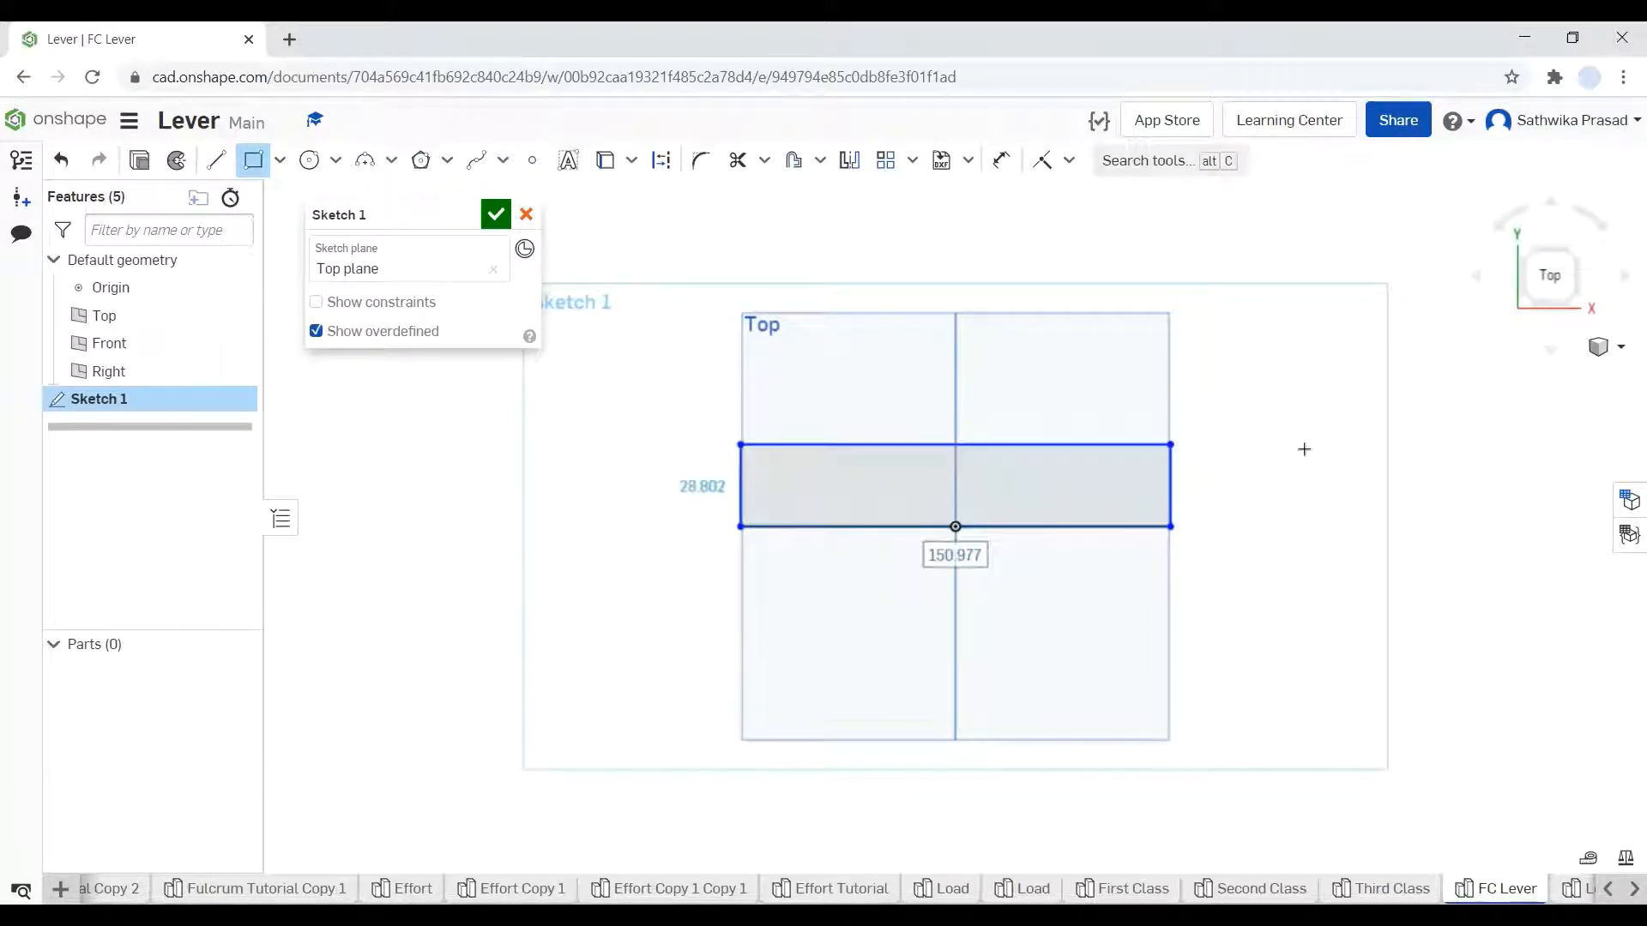
{"action": "key", "text": "Escape"}
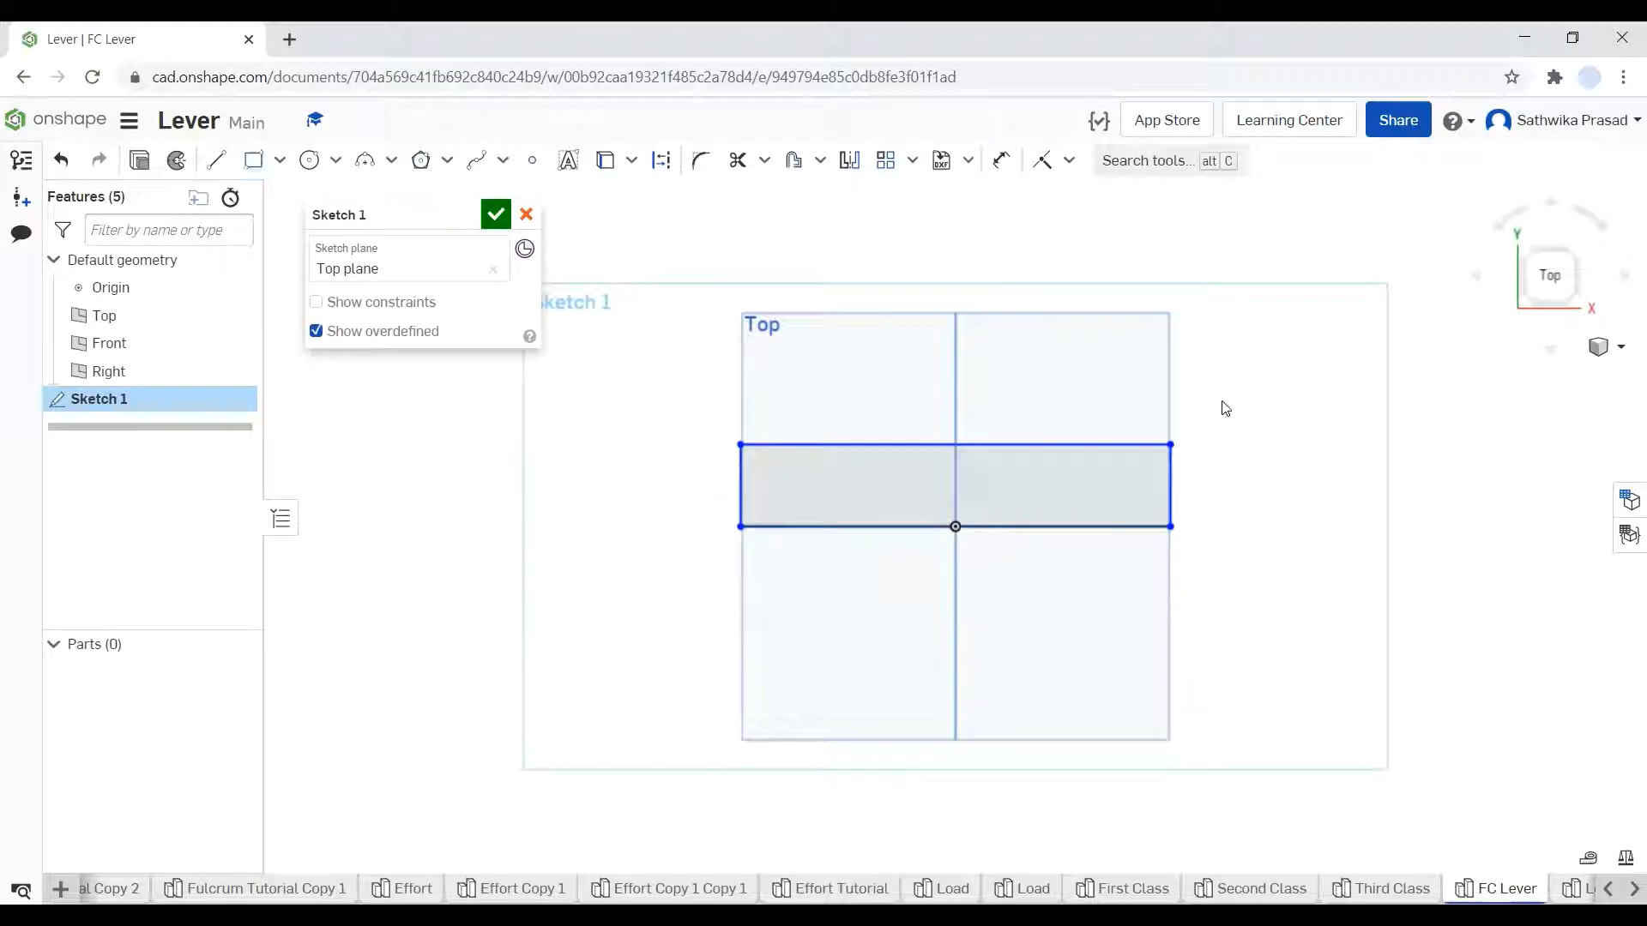
- Dimension the rectangle to 150 mm long and 25 mm high, and finish the sketch
{"action": "left_click", "coordinate": [1001, 161]}
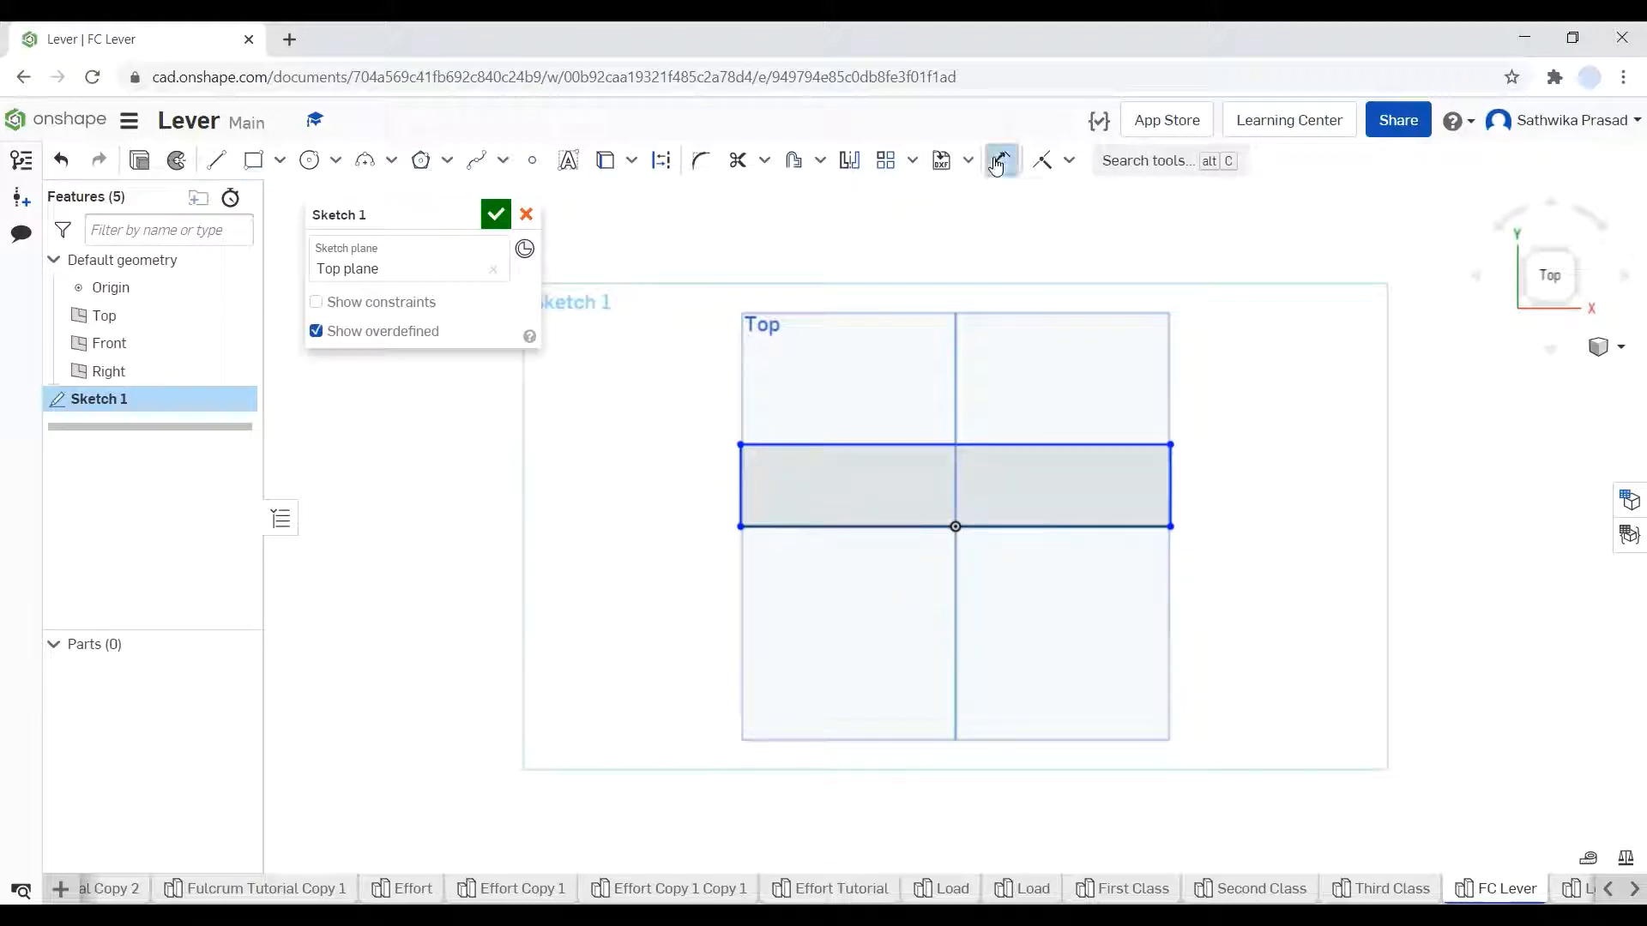
{"action": "left_click", "coordinate": [916, 523]}
{"action": "left_click", "coordinate": [916, 590]}
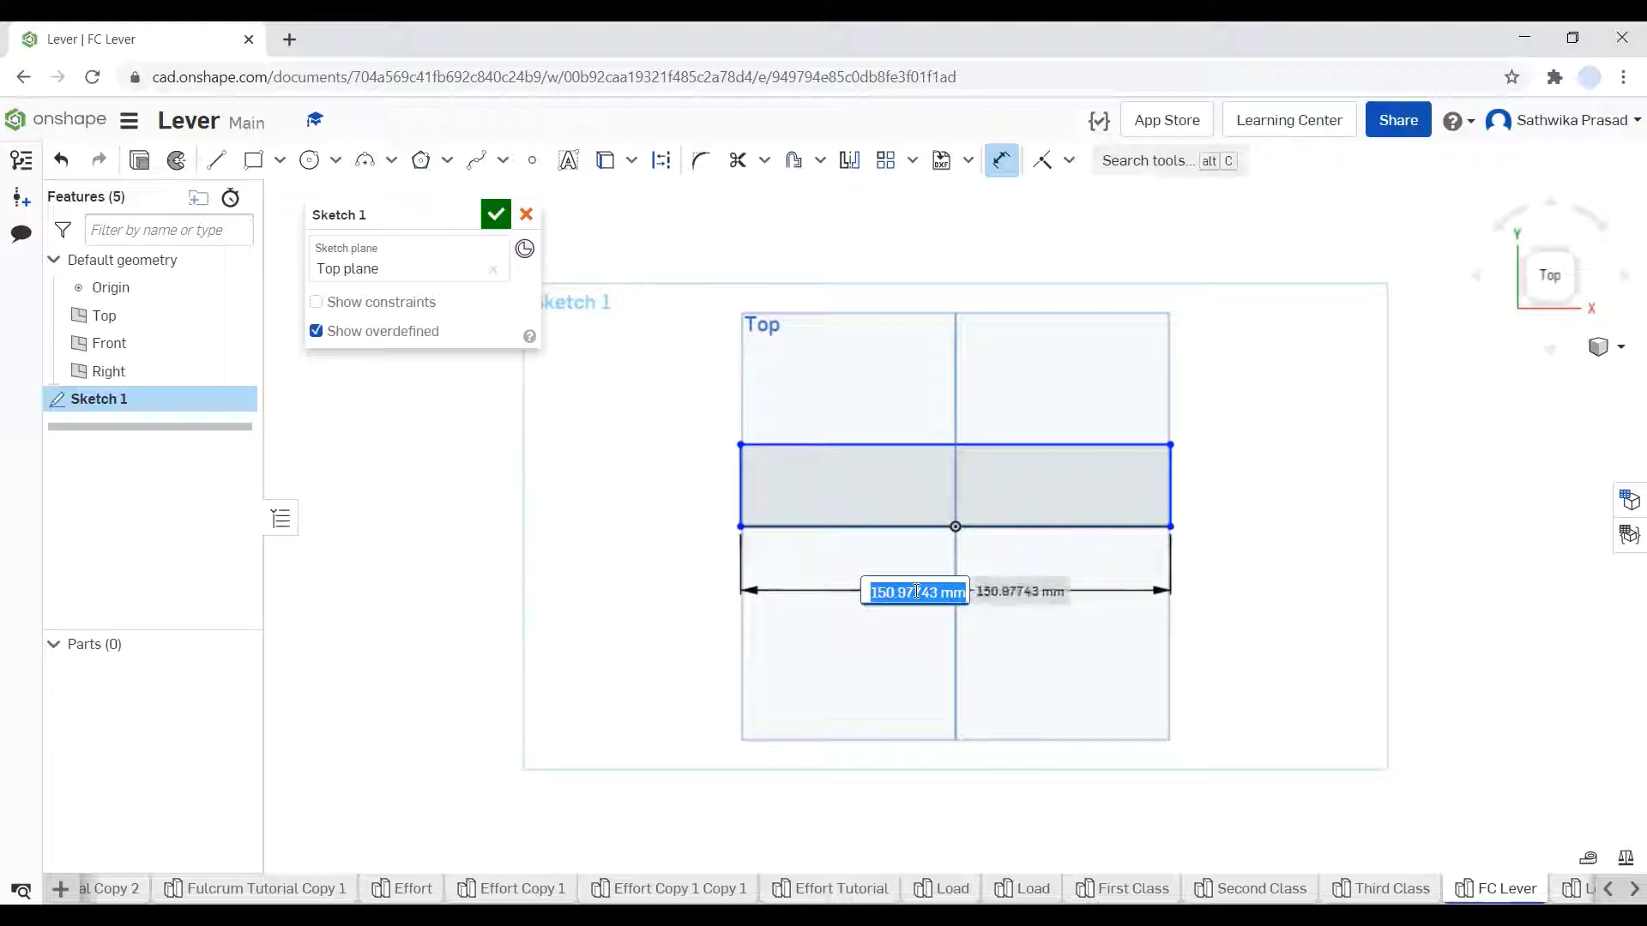
{"action": "type", "text": "150"}
{"action": "key", "text": "Return"}
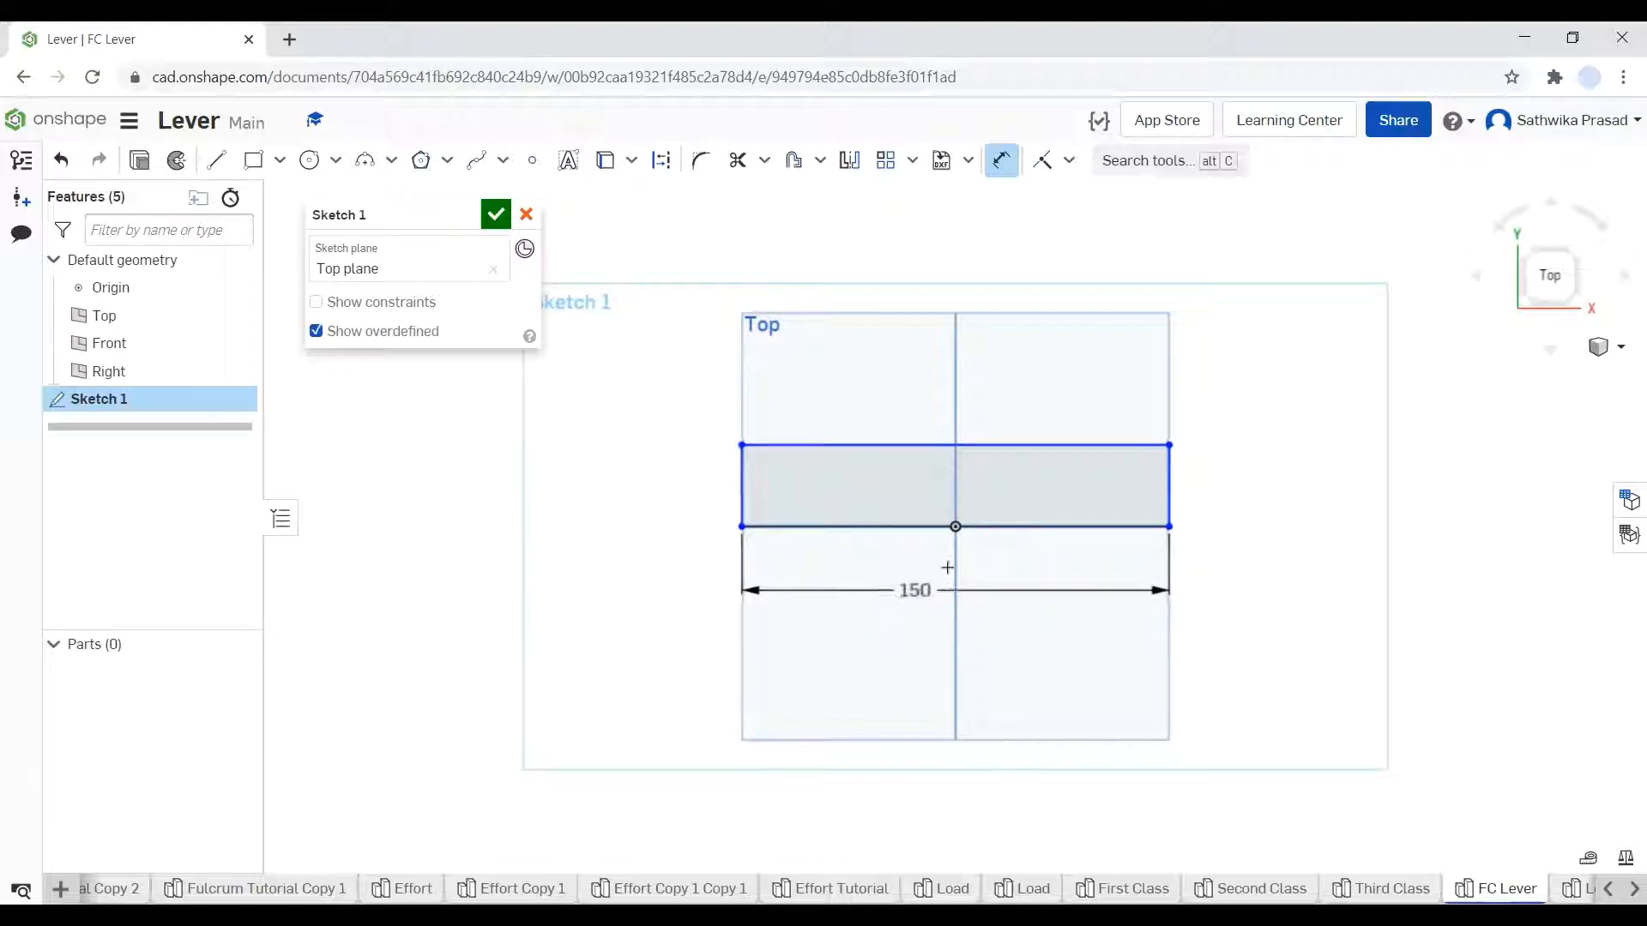
{"action": "left_click", "coordinate": [1169, 485]}
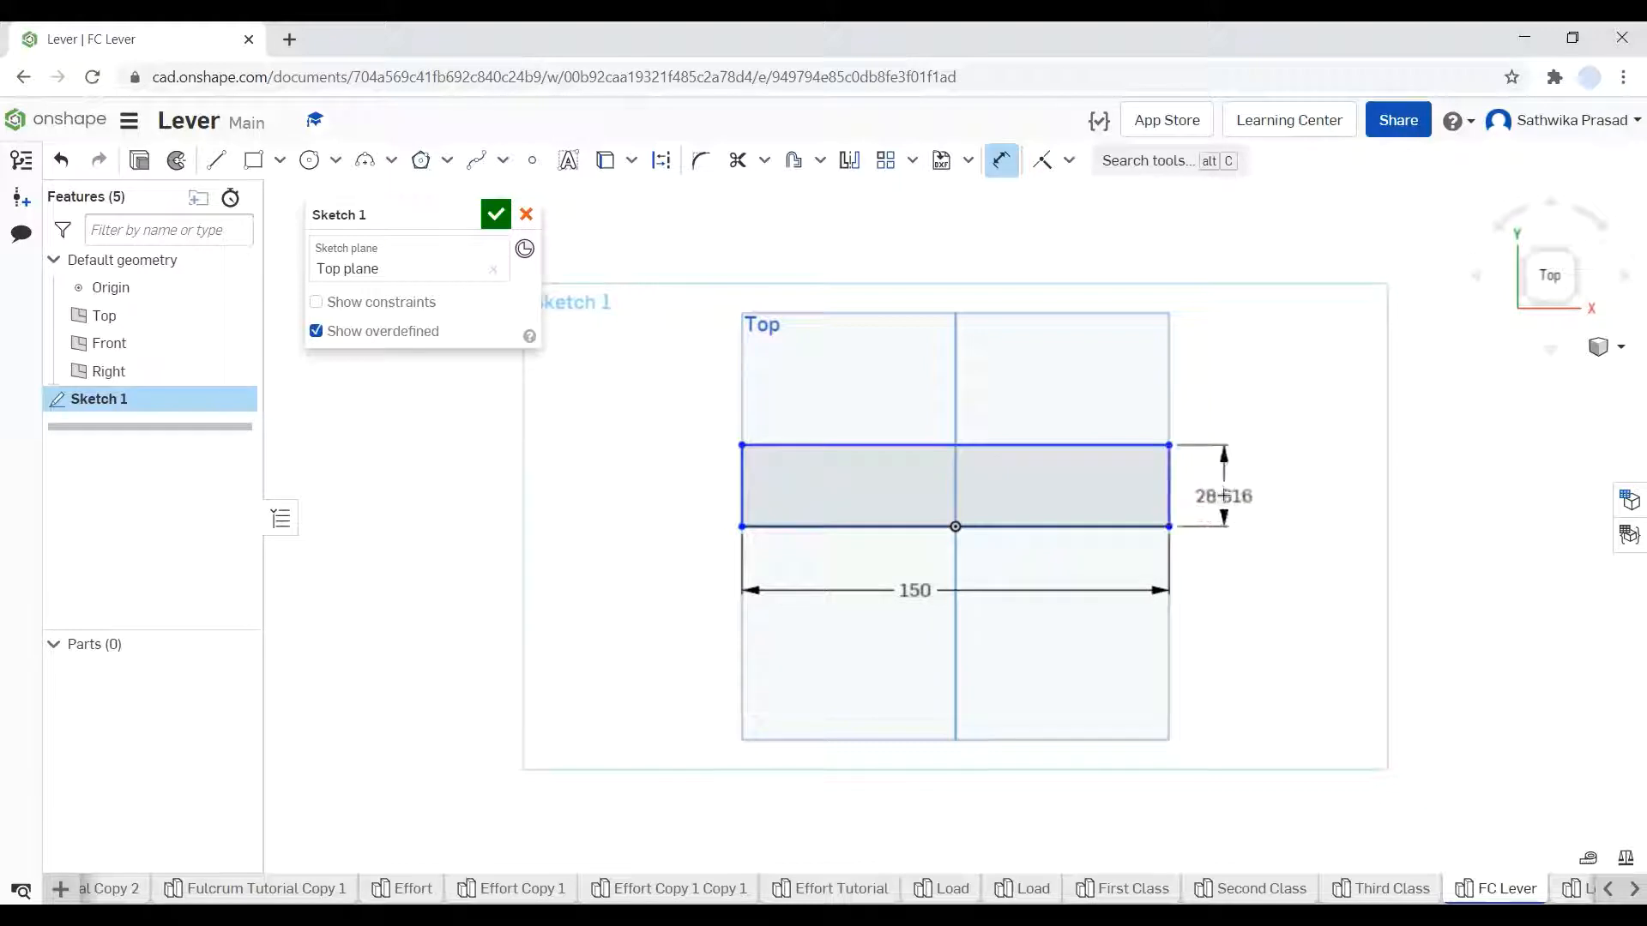
{"action": "left_click", "coordinate": [1224, 497]}
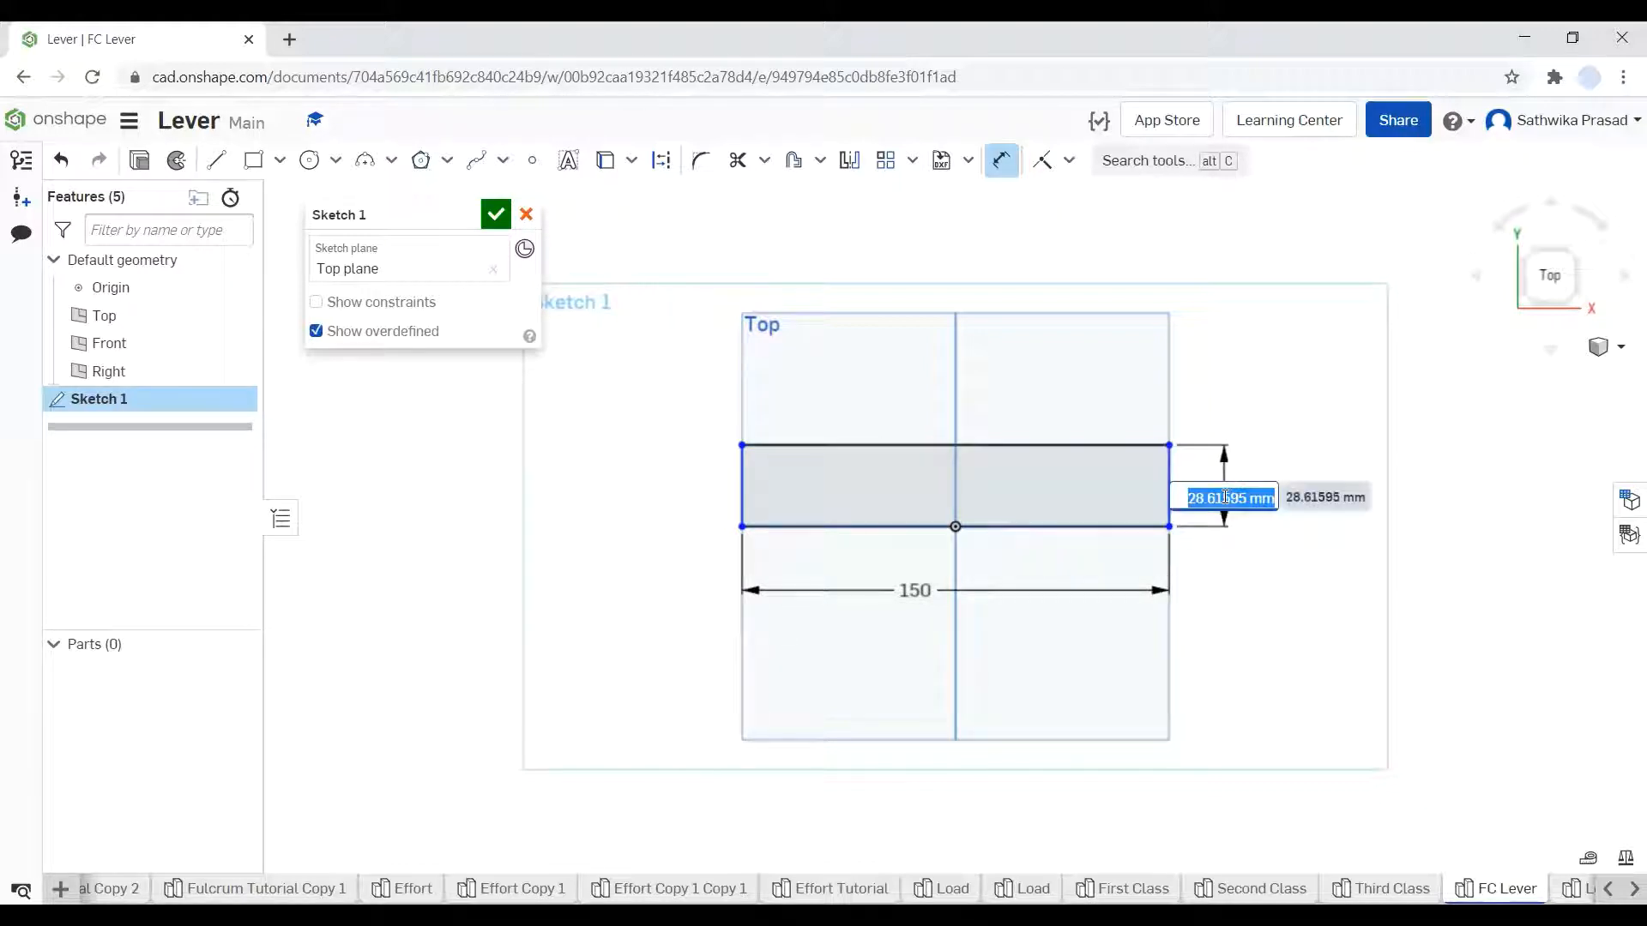
{"action": "type", "text": "25"}
{"action": "key", "text": "Return"}
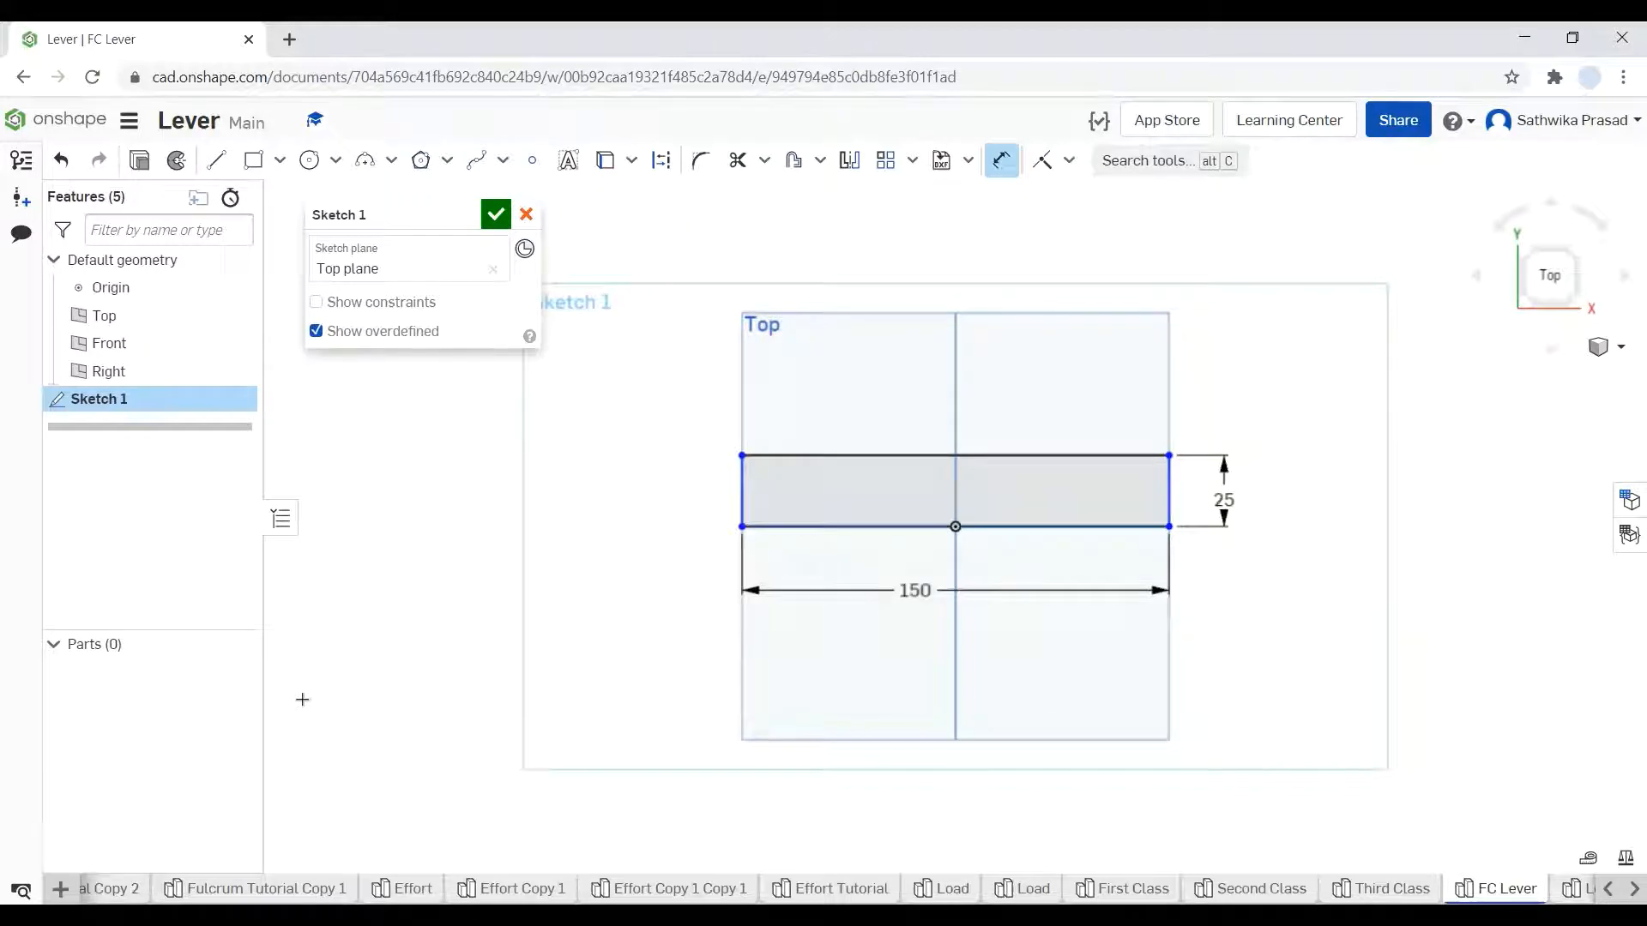
{"action": "left_click", "coordinate": [496, 215]}
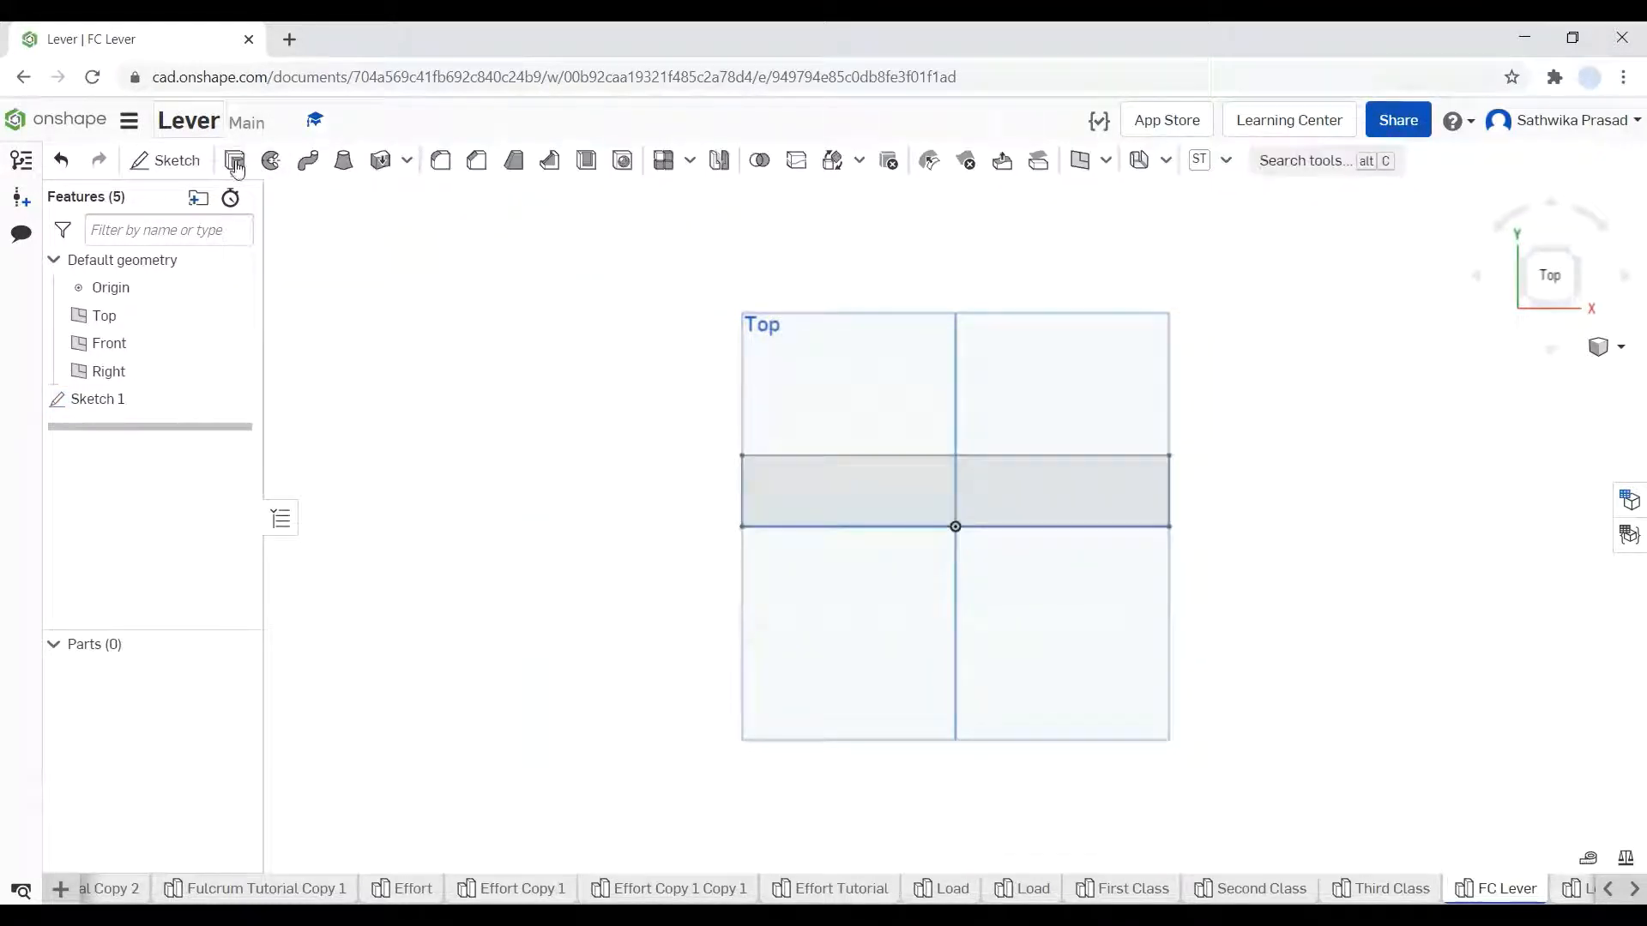
- Extrude the rectangle as a new solid with a blind depth of 5 mm
{"action": "left_click", "coordinate": [234, 163]}
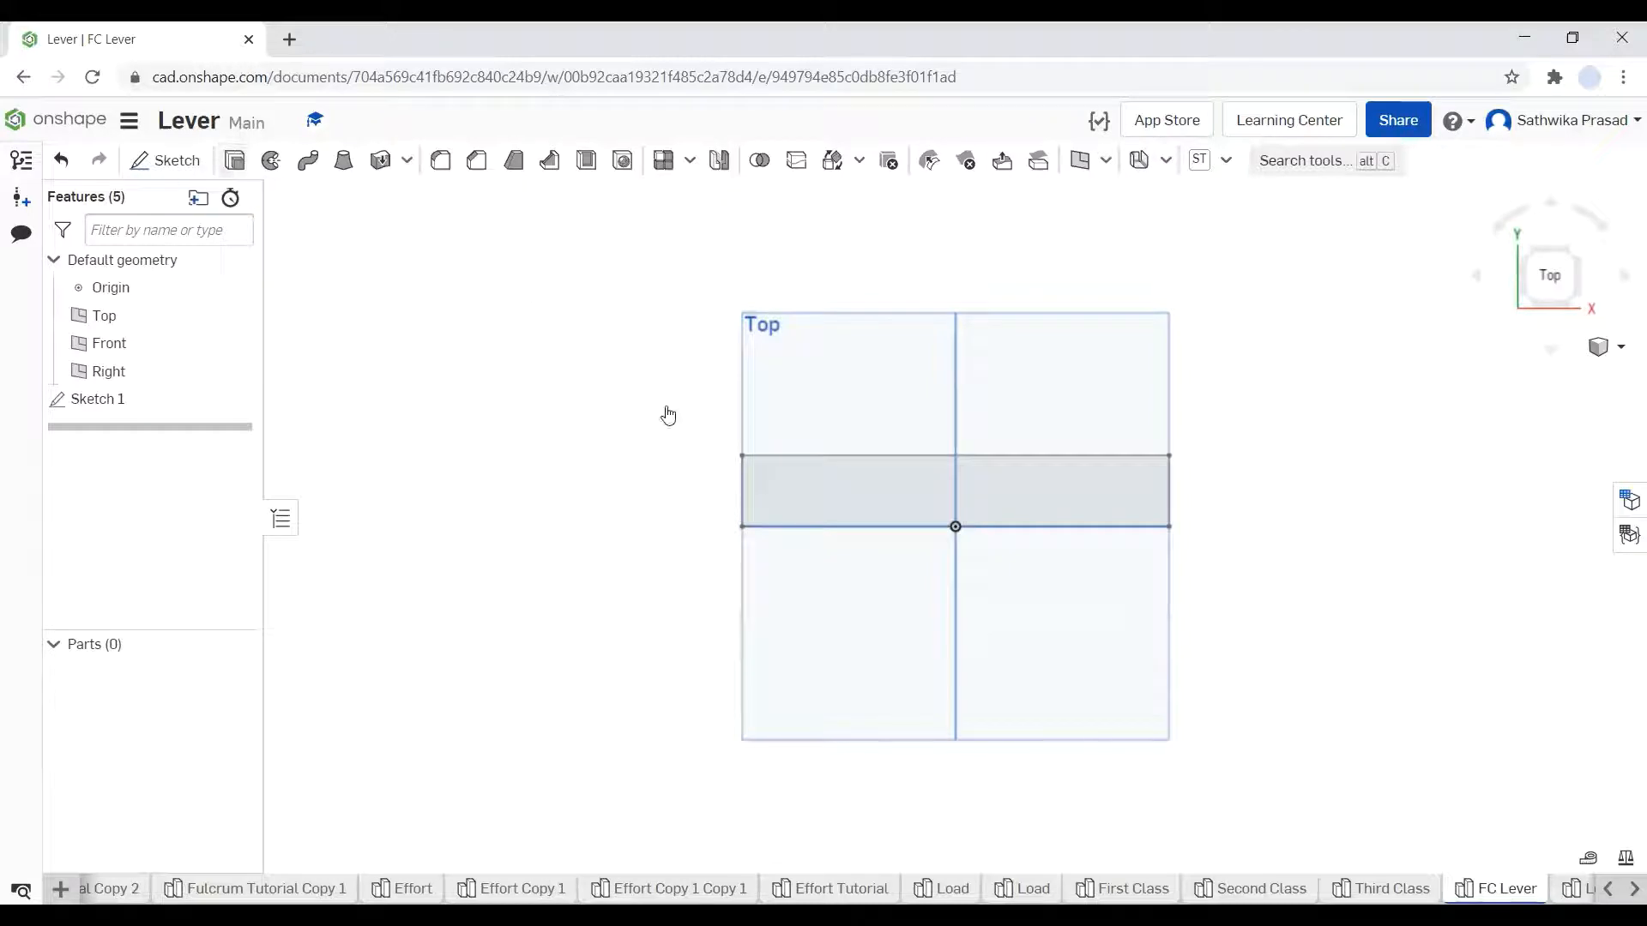
{"action": "left_click", "coordinate": [841, 478]}
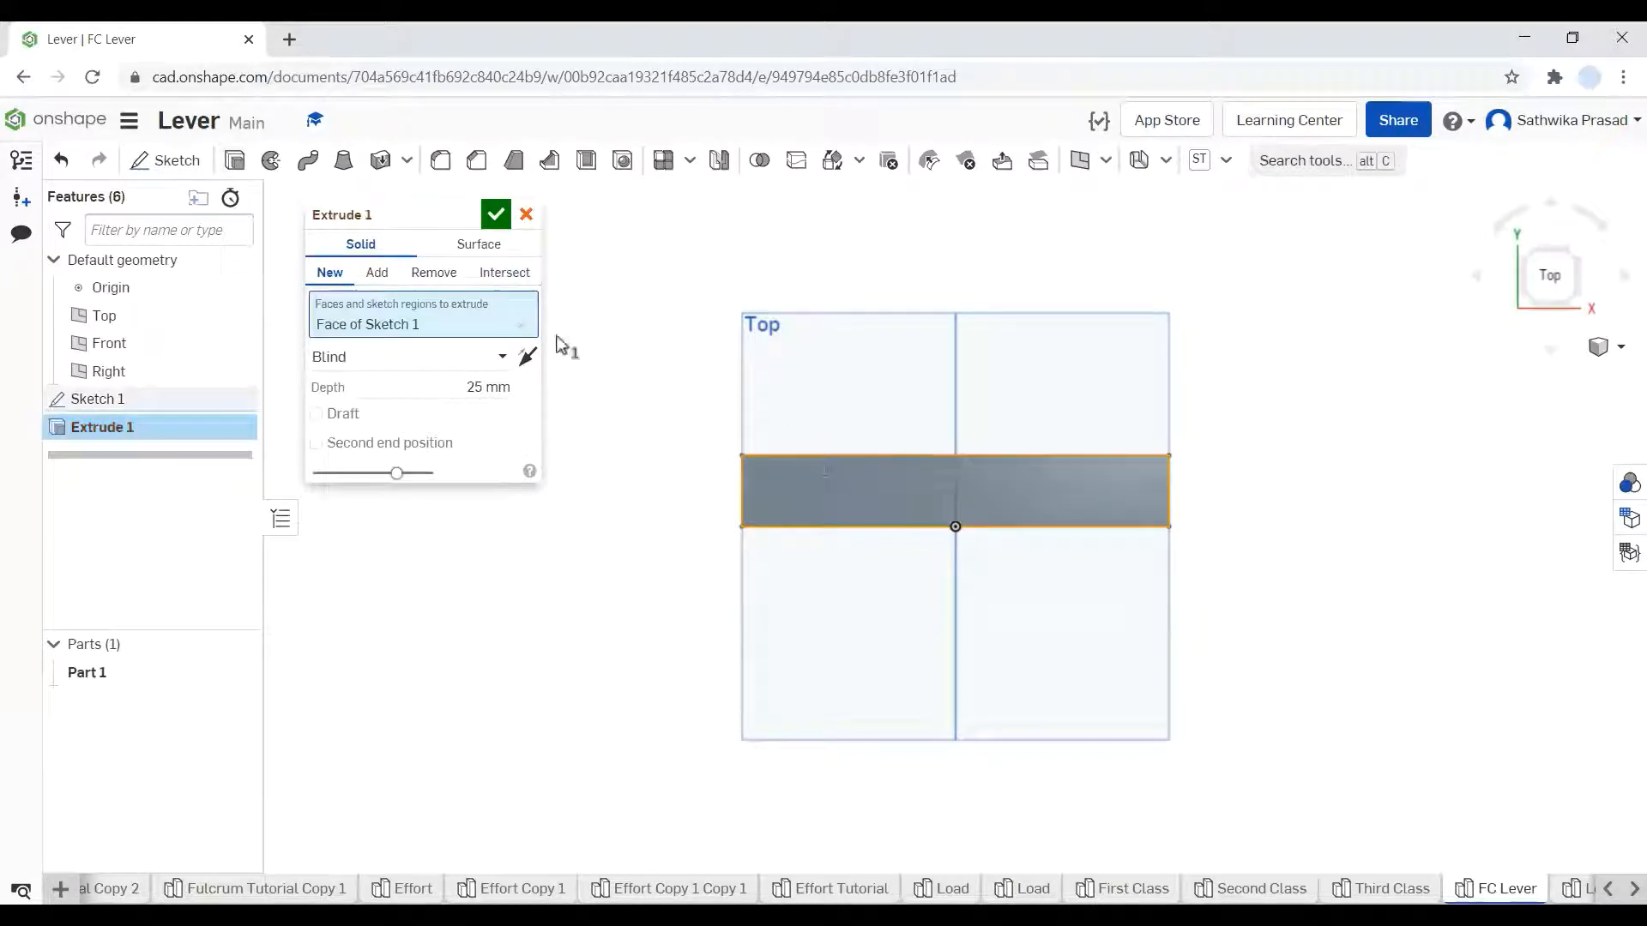
{"action": "left_click", "coordinate": [494, 389]}
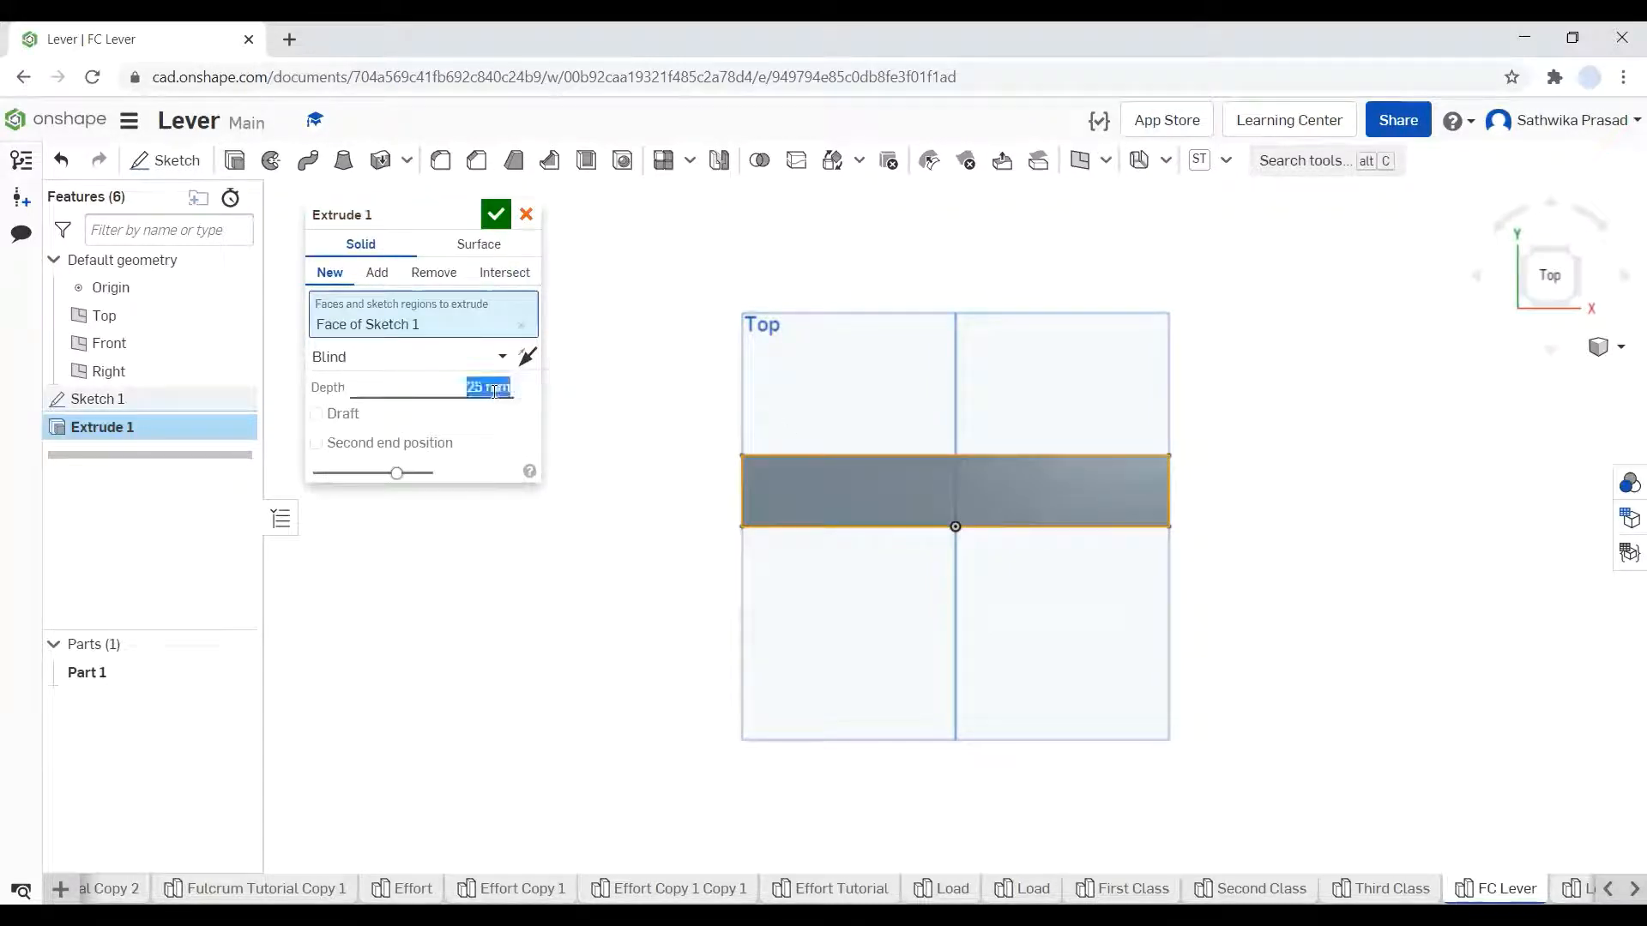
{"action": "type", "text": "5"}
{"action": "key", "text": "Return"}
{"action": "left_click", "coordinate": [496, 215]}
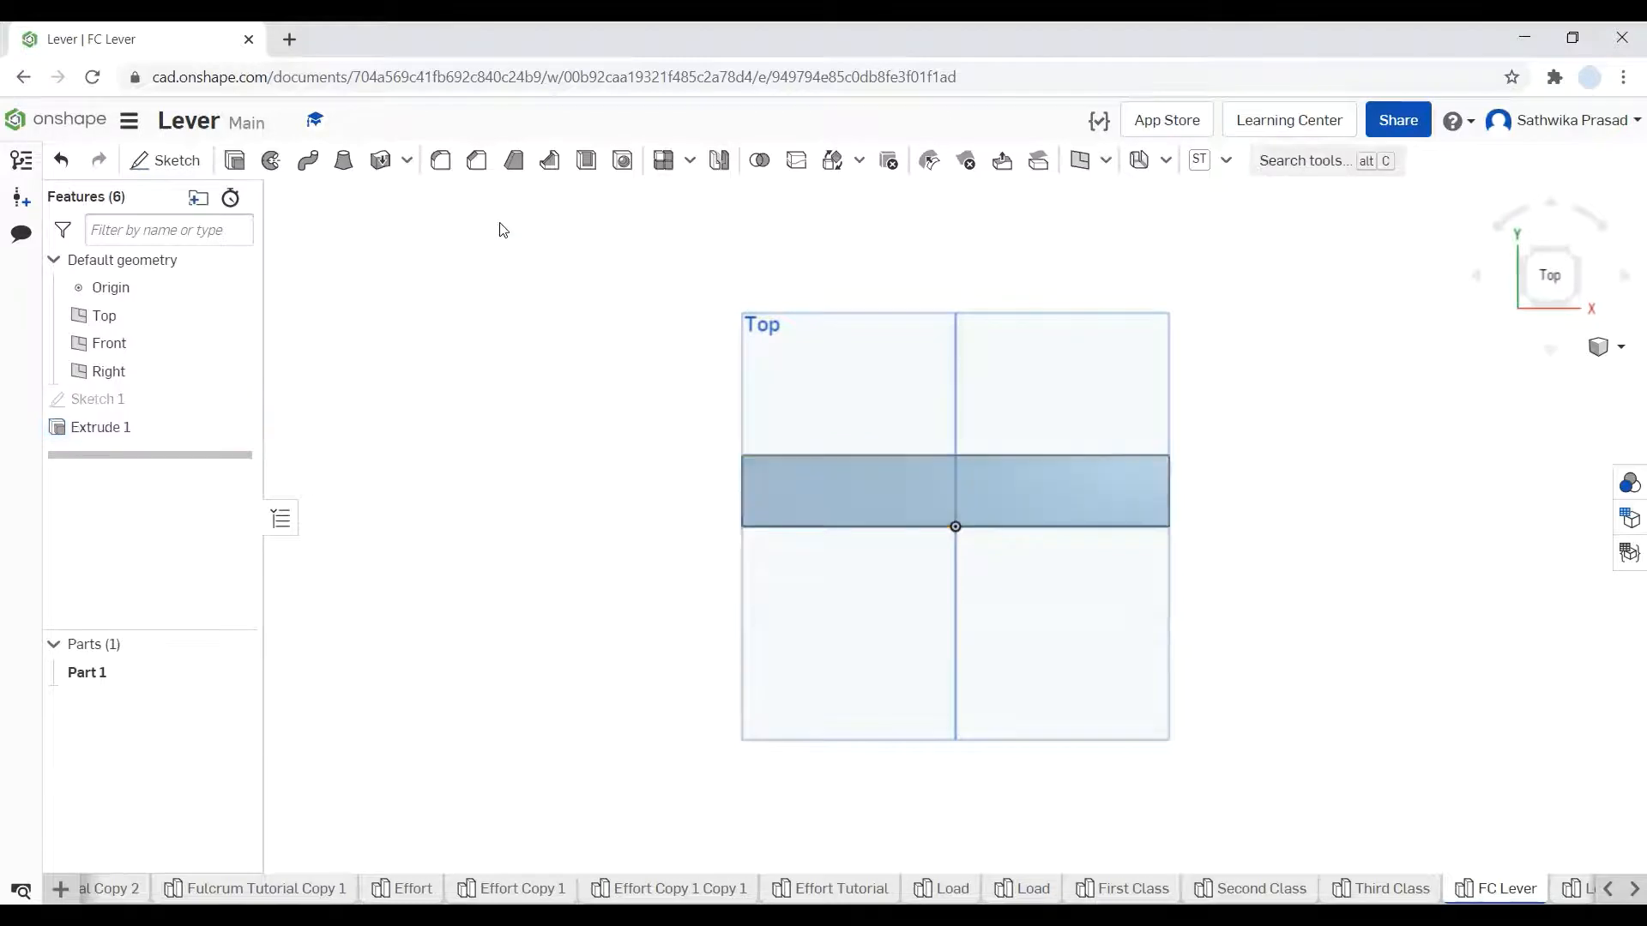
- Hide the Top, Front and Right default planes so that only the bar is shown
{"action": "left_click", "coordinate": [1597, 347]}
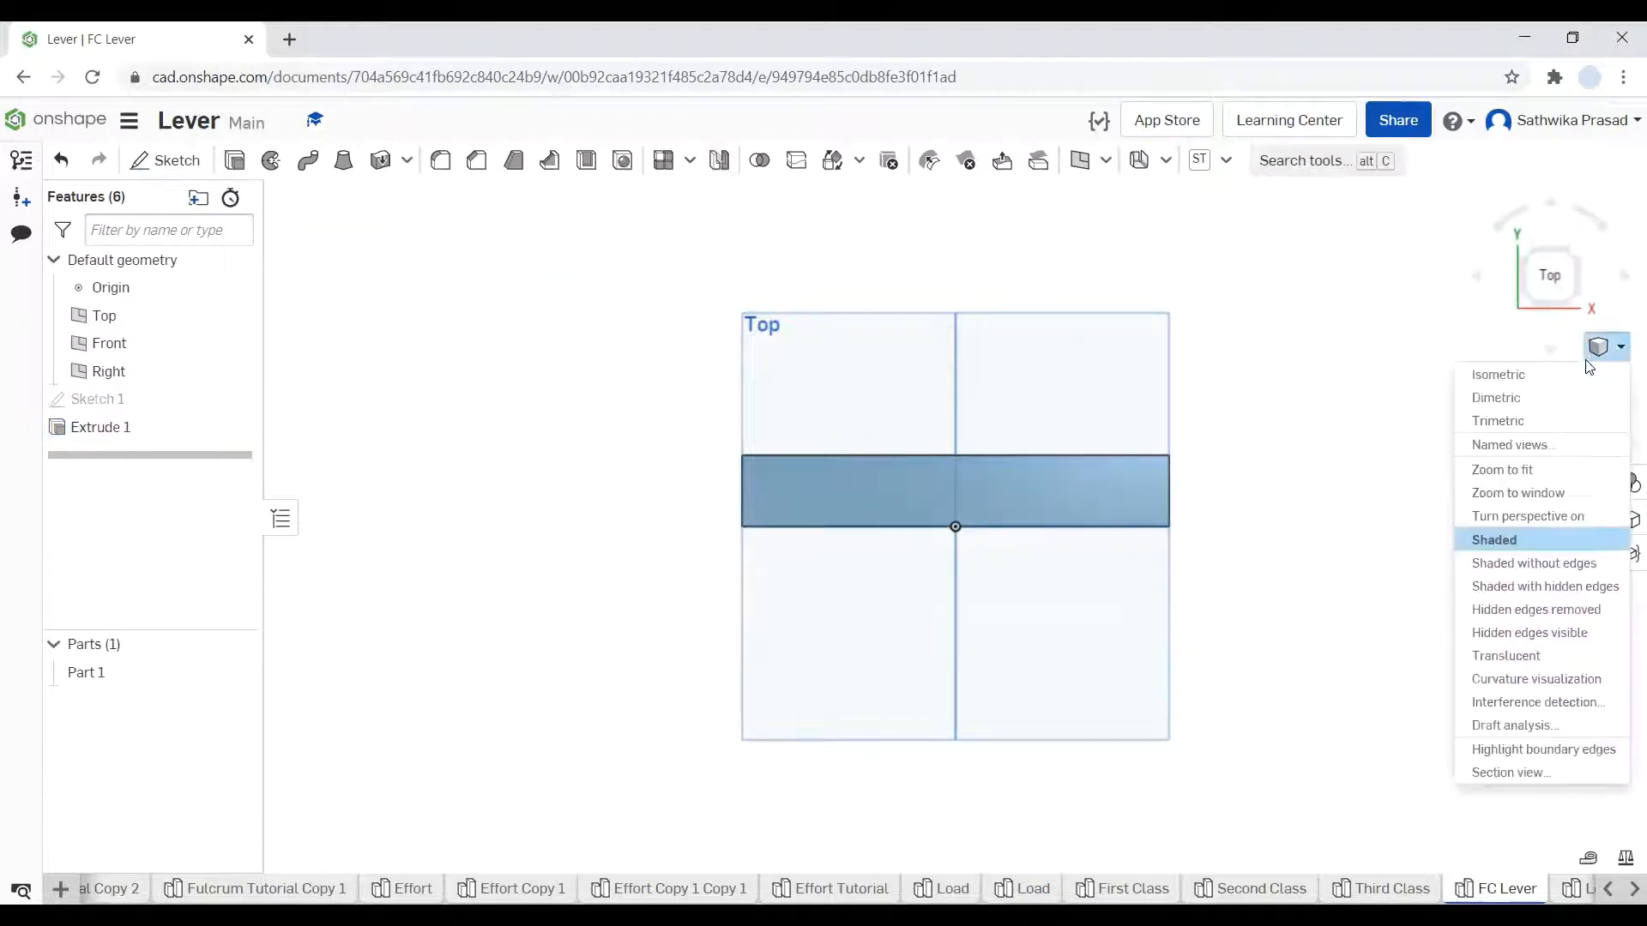
{"action": "left_click", "coordinate": [1536, 374]}
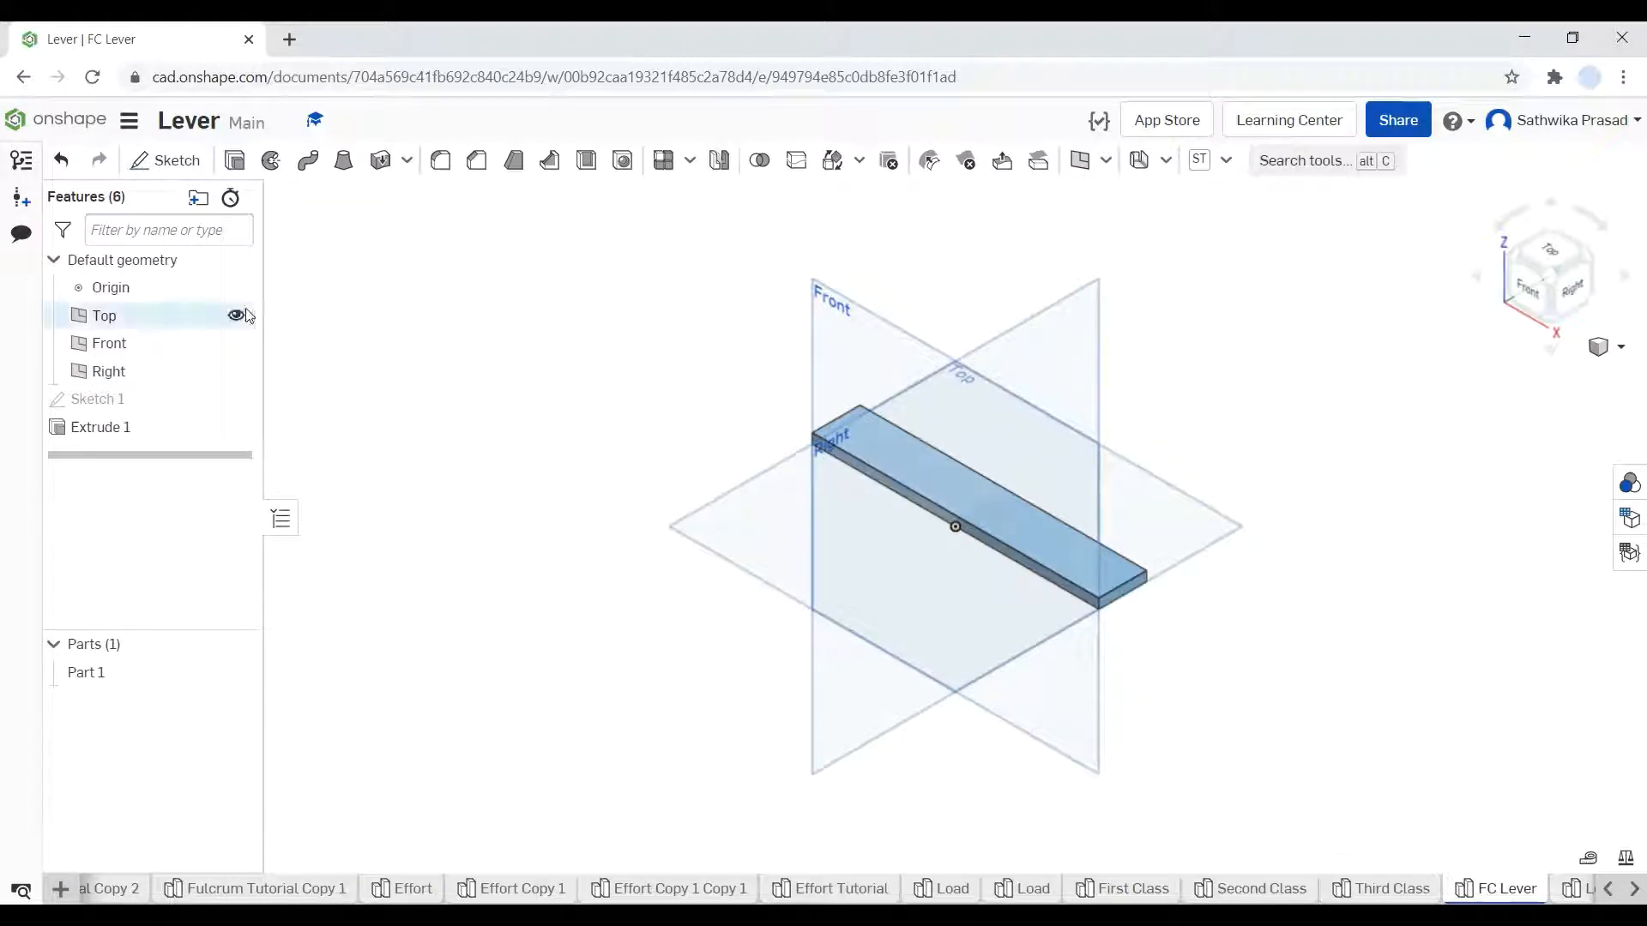
{"action": "left_click", "coordinate": [236, 314]}
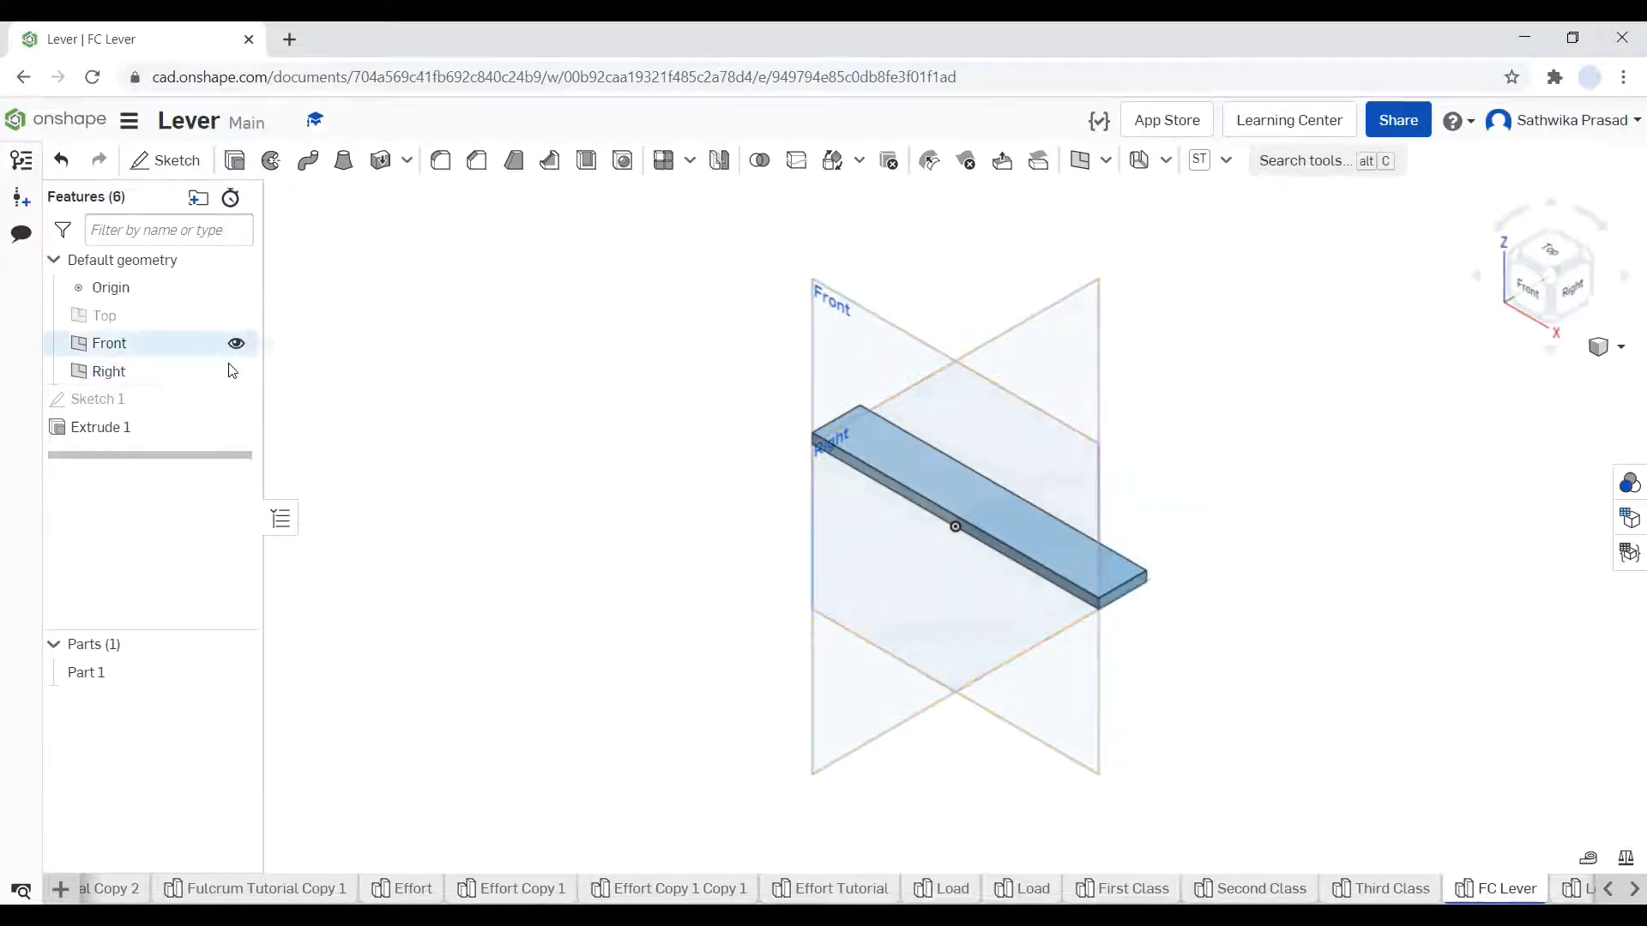
{"action": "left_click", "coordinate": [236, 343]}
{"action": "left_click", "coordinate": [236, 370]}
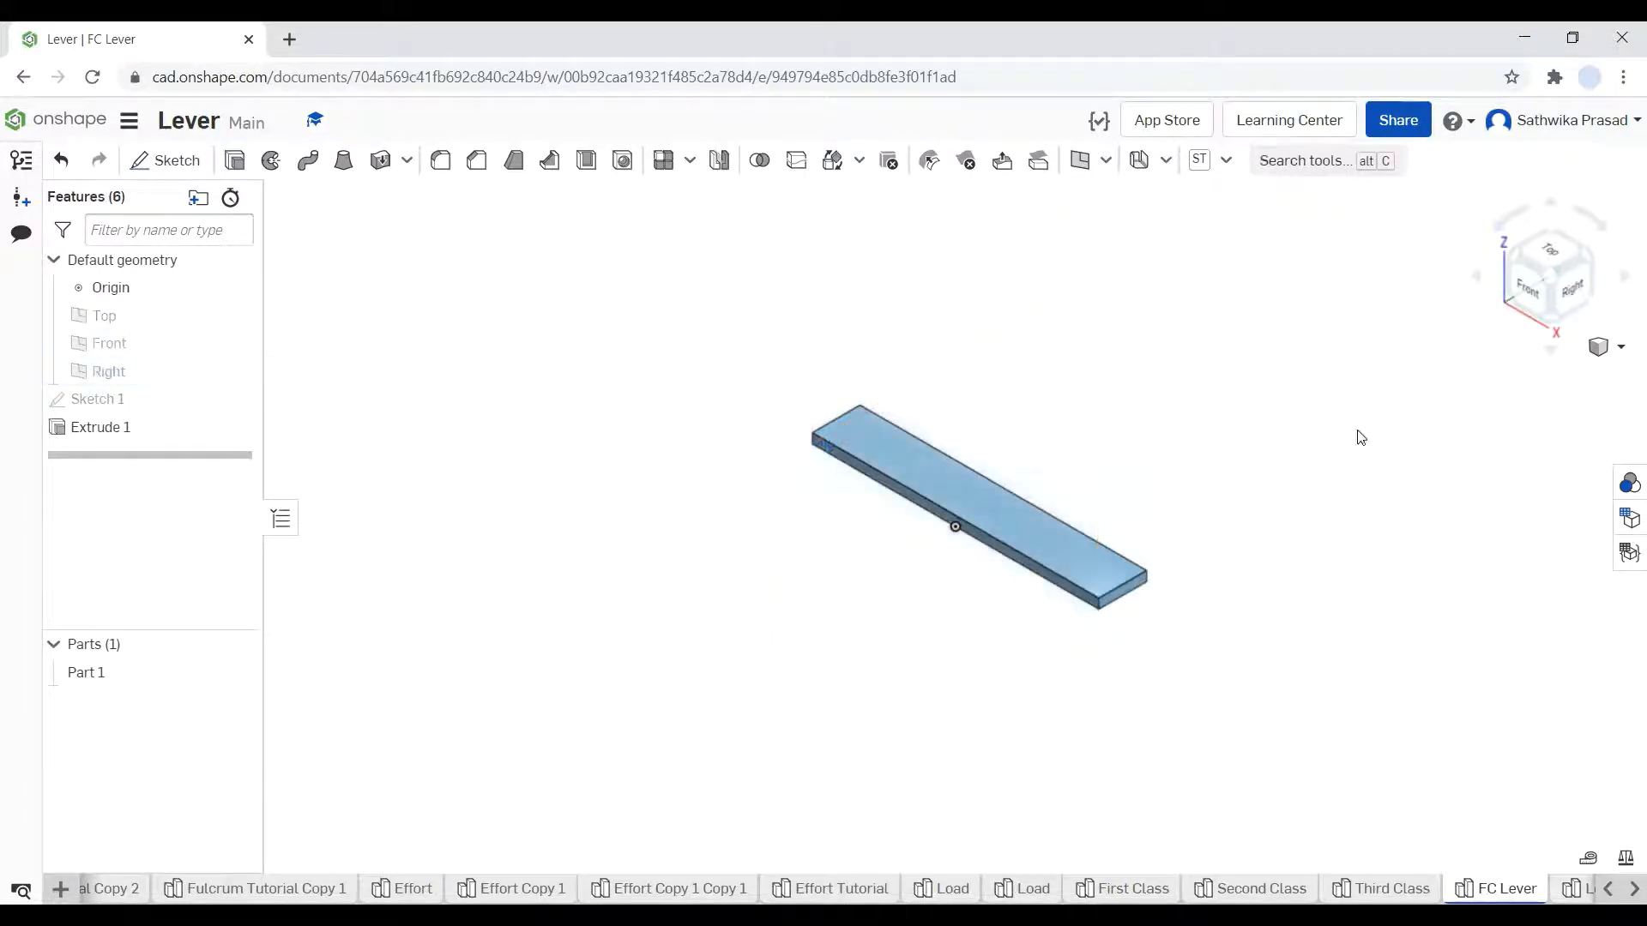
- Start a sketch on the bar's front face and draw a semicircular arc of about 5 mm radius along its lower edge near the origin
{"action": "left_click", "coordinate": [1527, 298]}
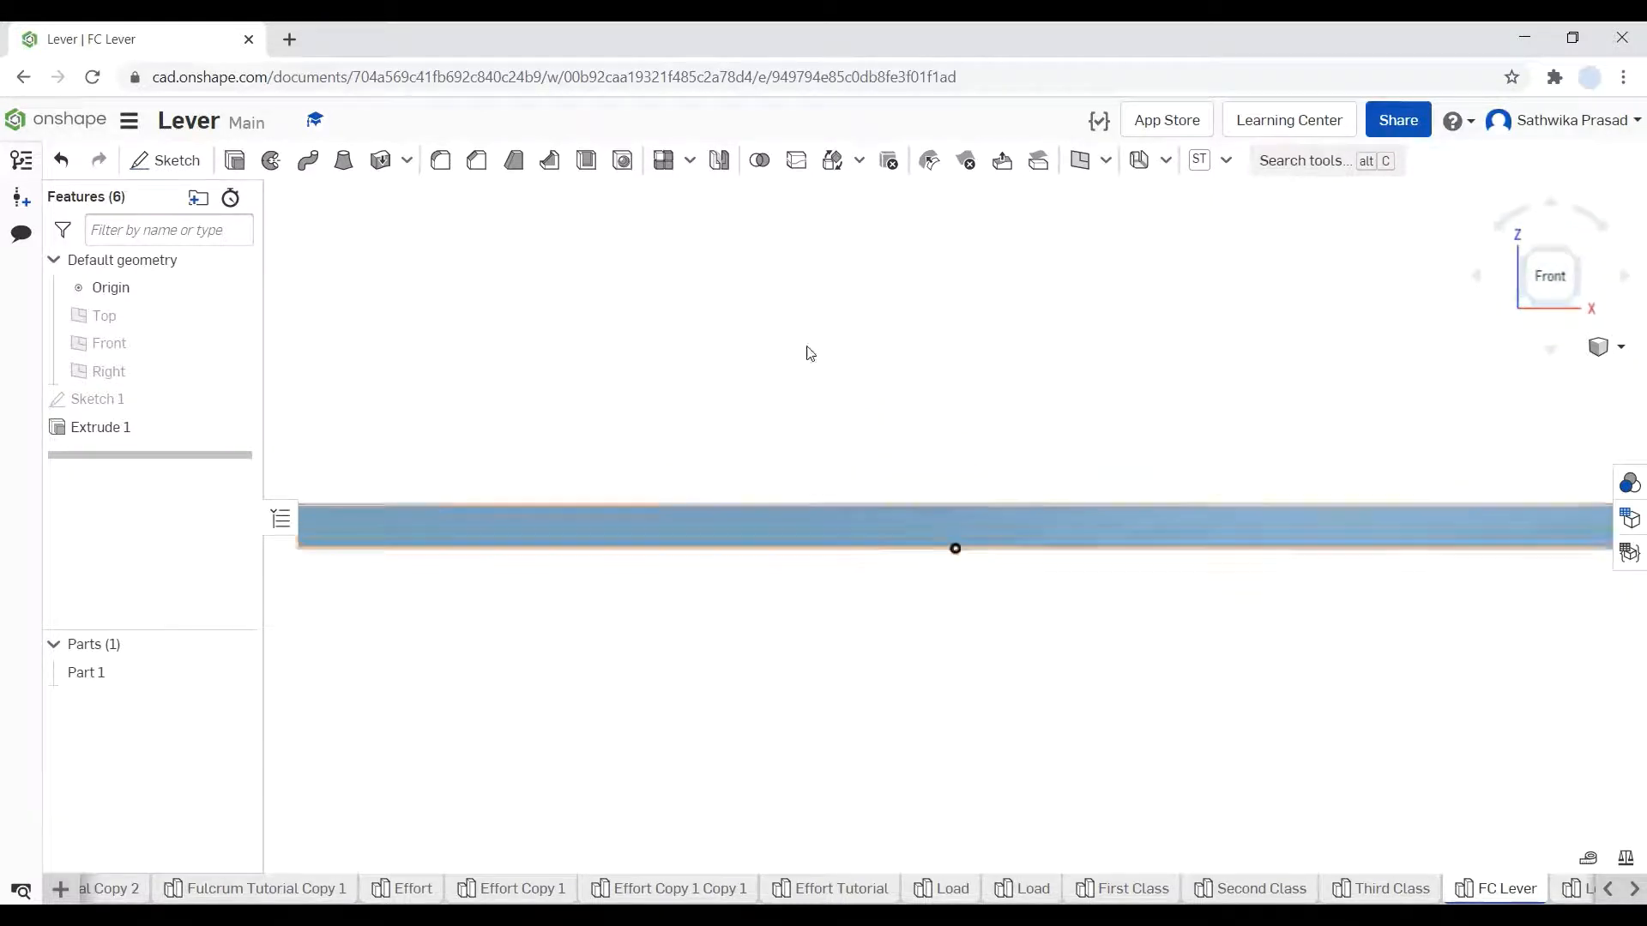
{"action": "key", "text": "shift+s"}
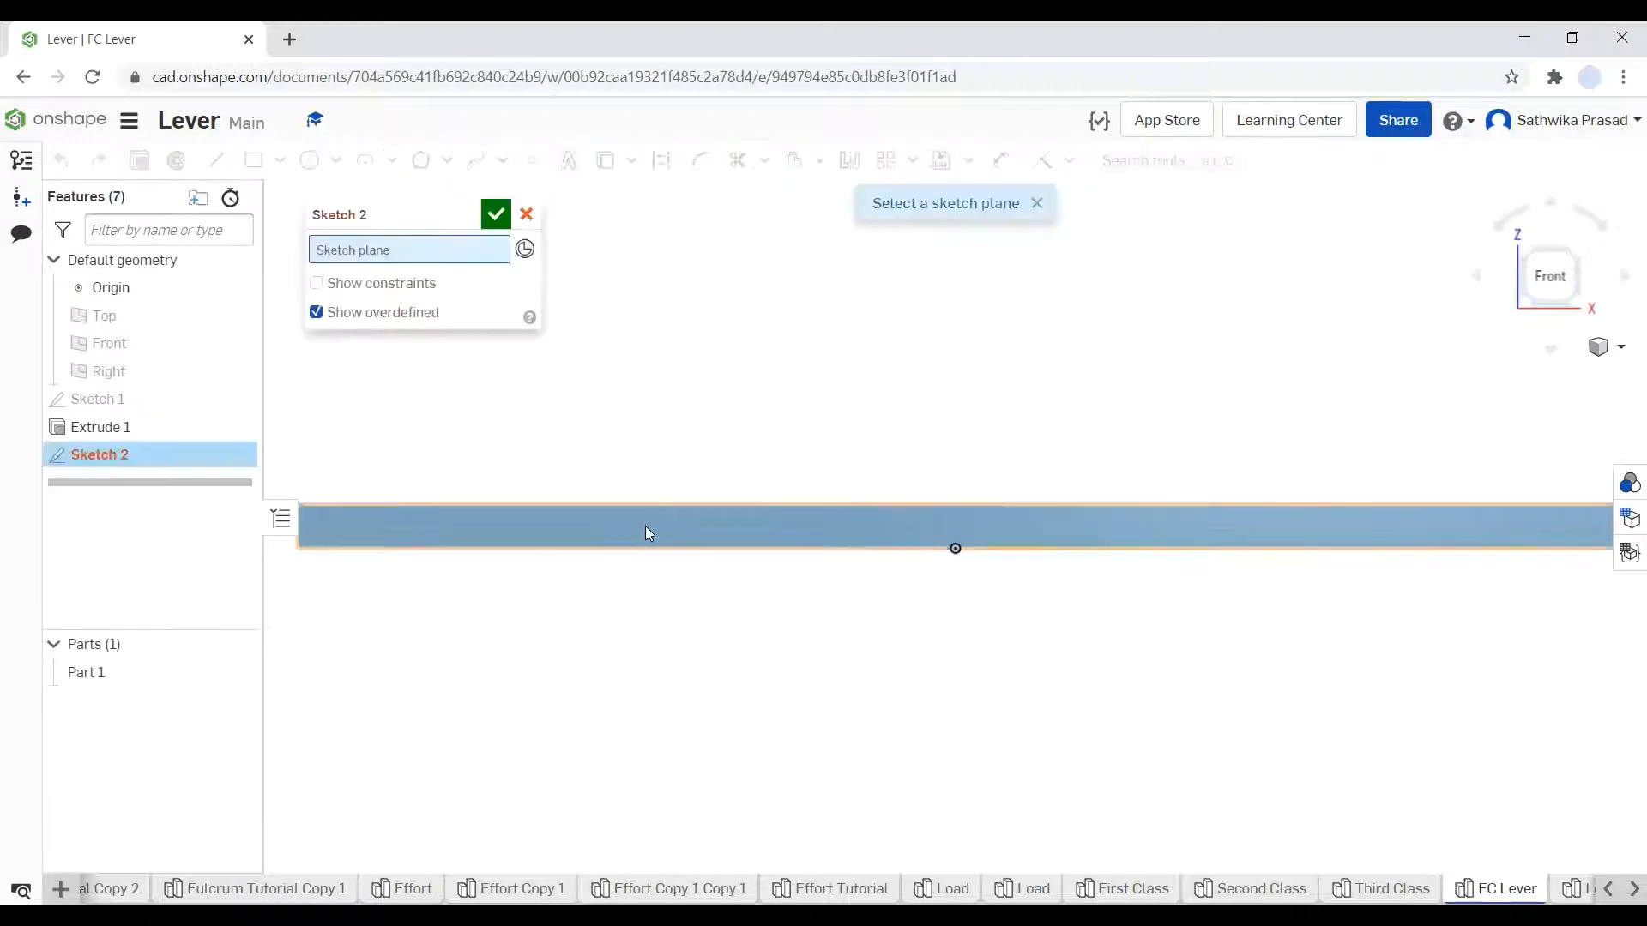
{"action": "left_click", "coordinate": [645, 529]}
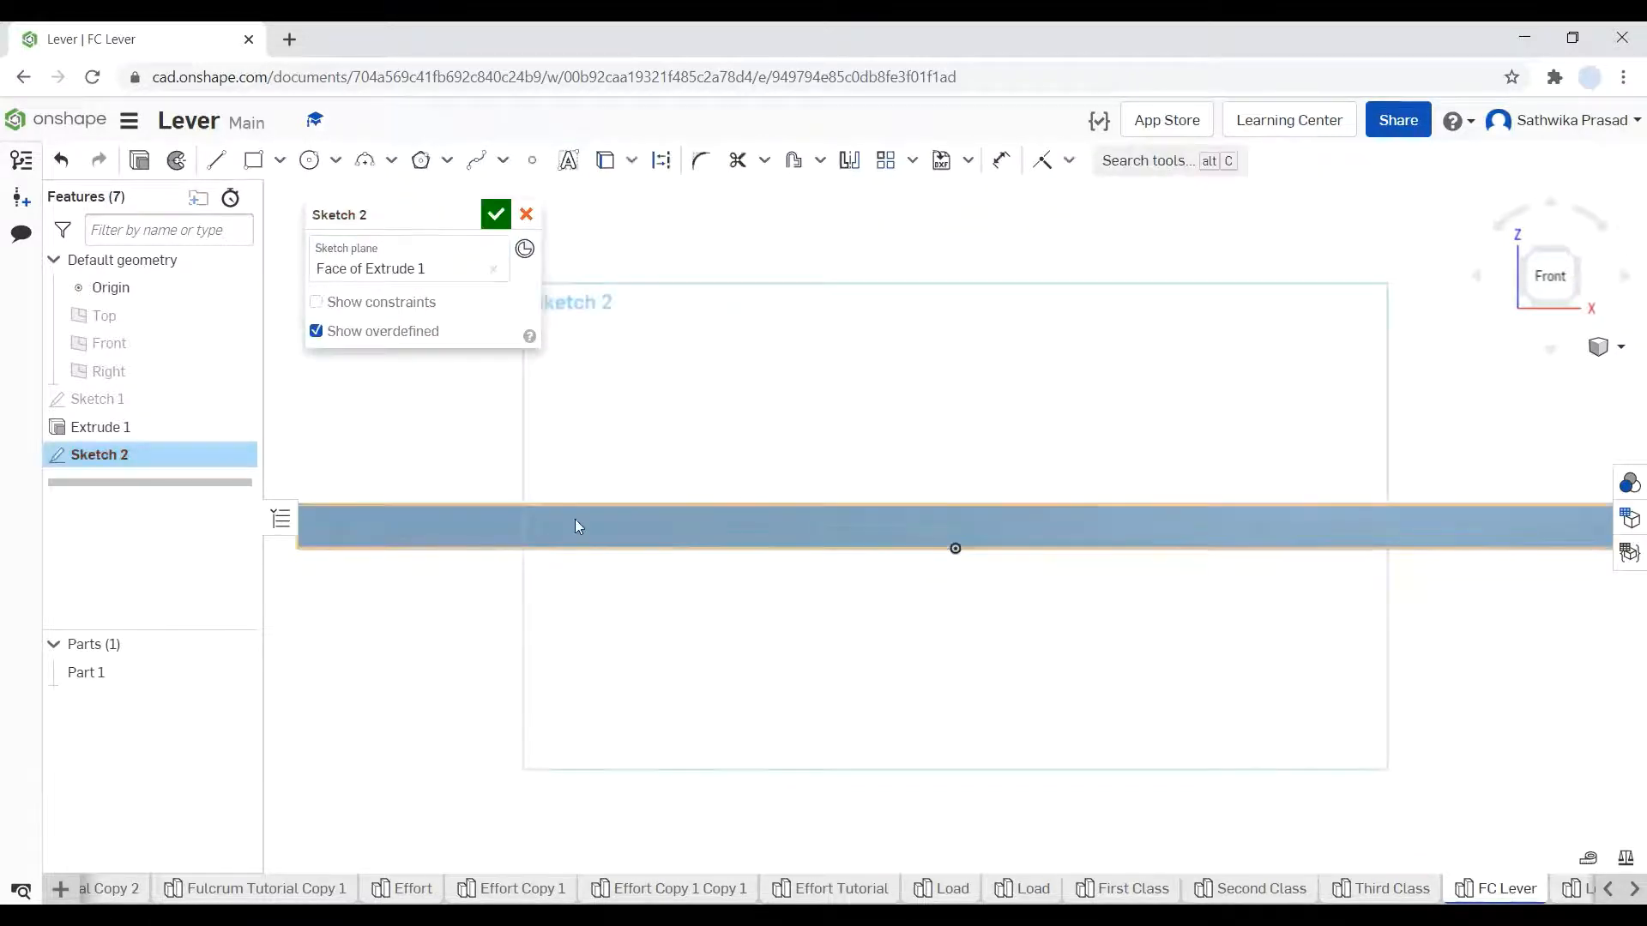
{"action": "left_click", "coordinate": [381, 169]}
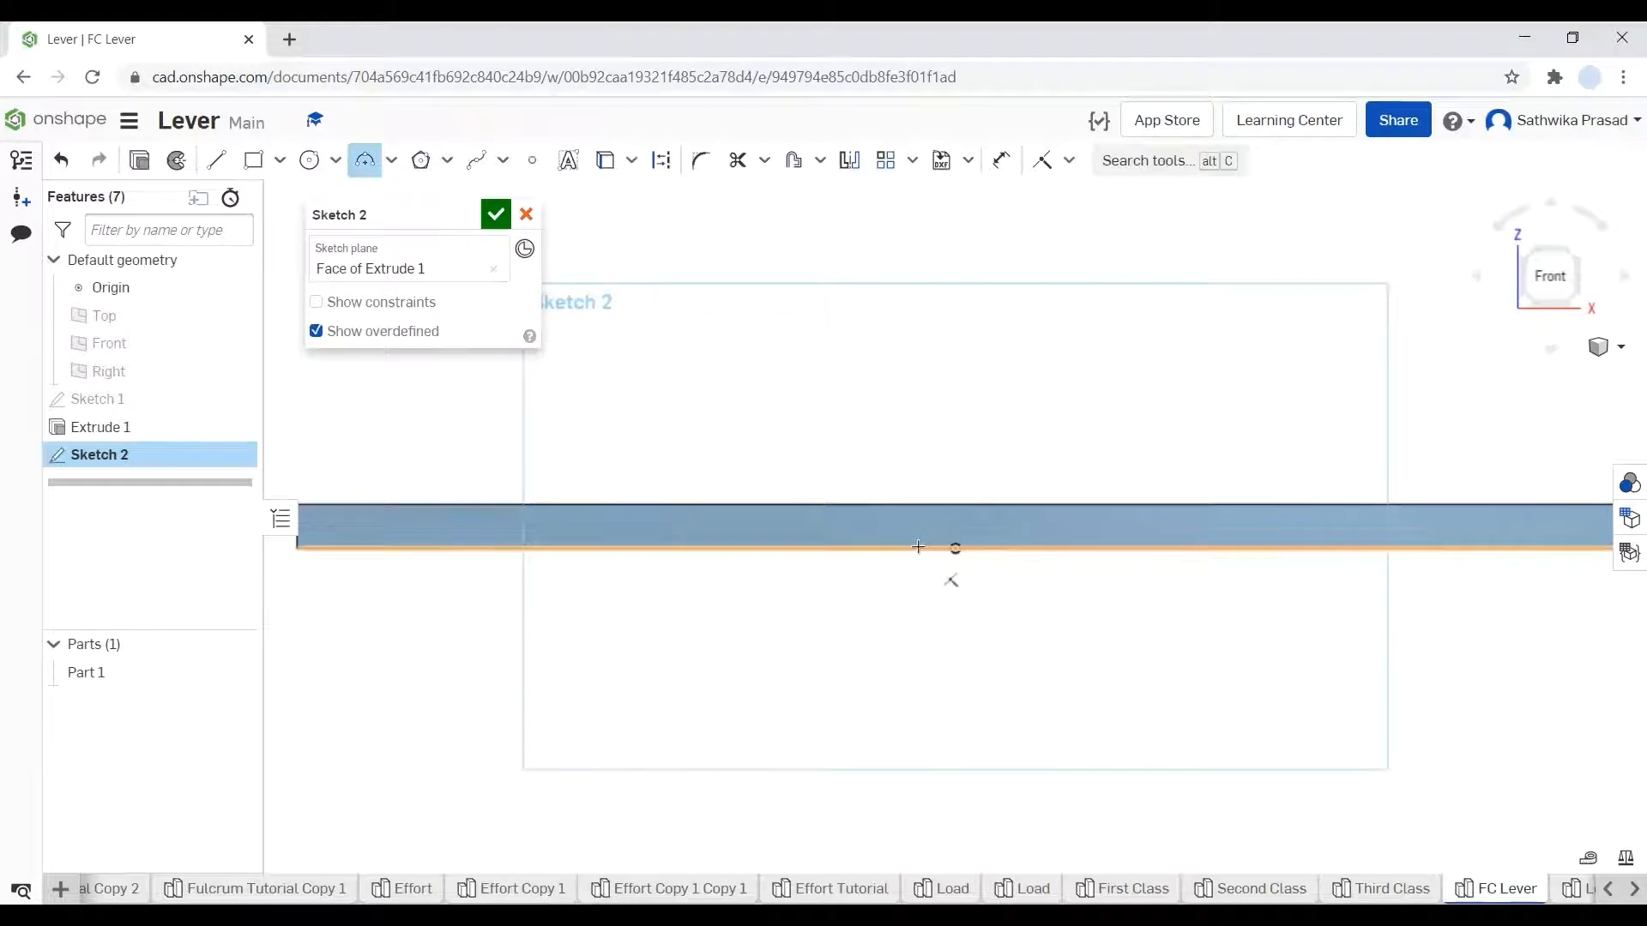
{"action": "left_click", "coordinate": [956, 547]}
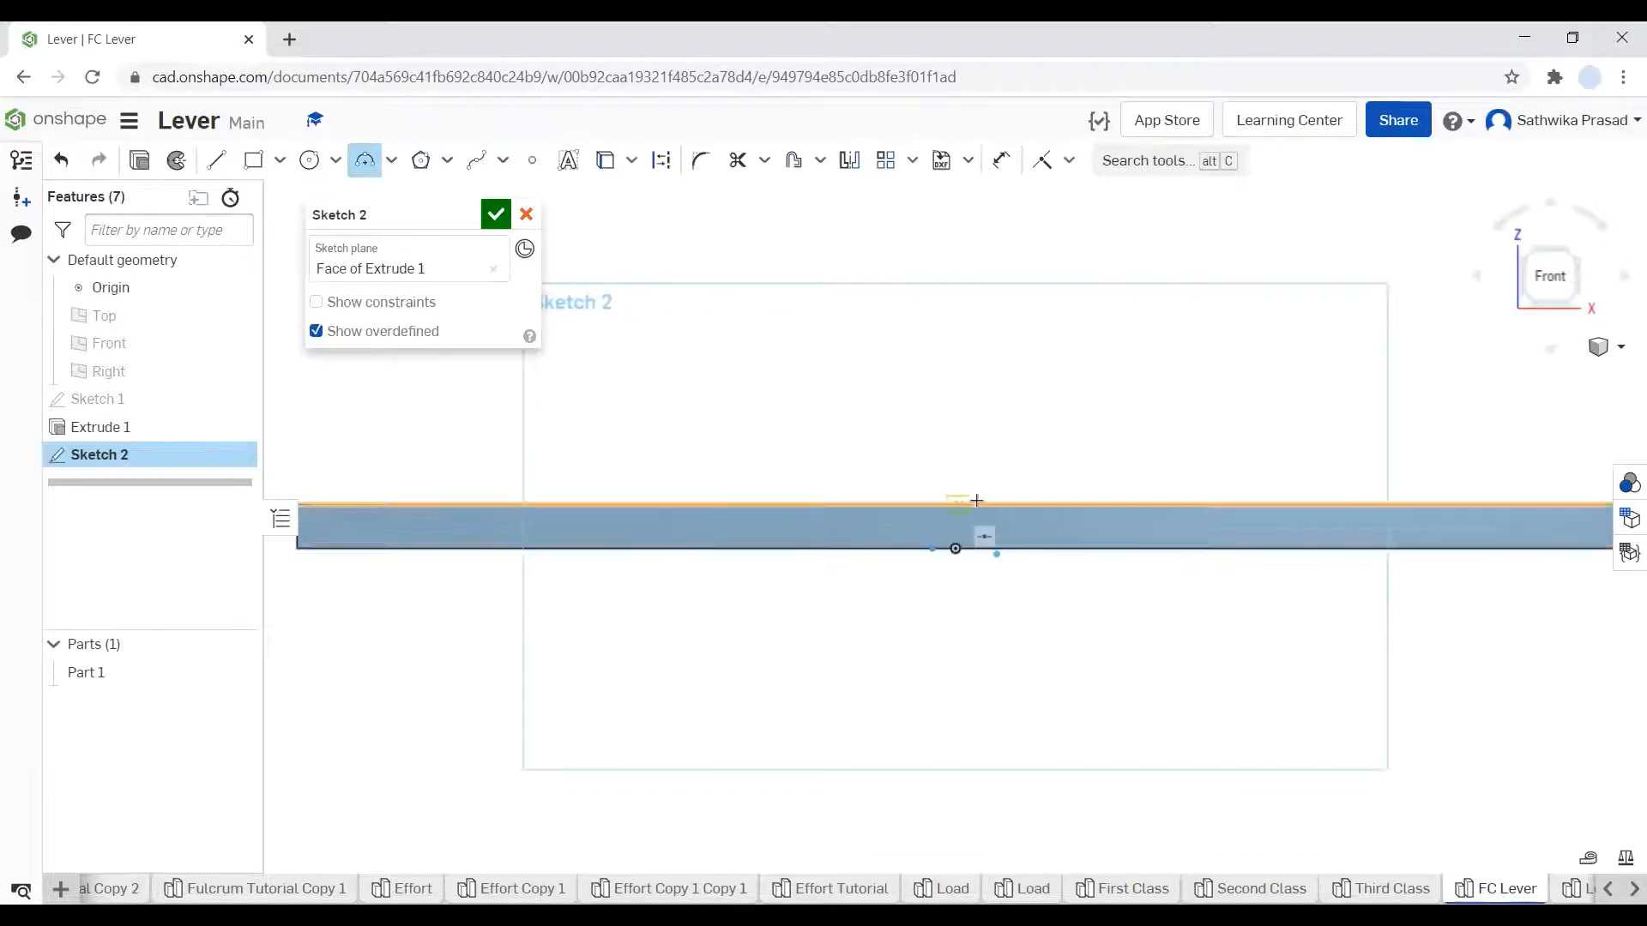
{"action": "left_click", "coordinate": [1021, 545]}
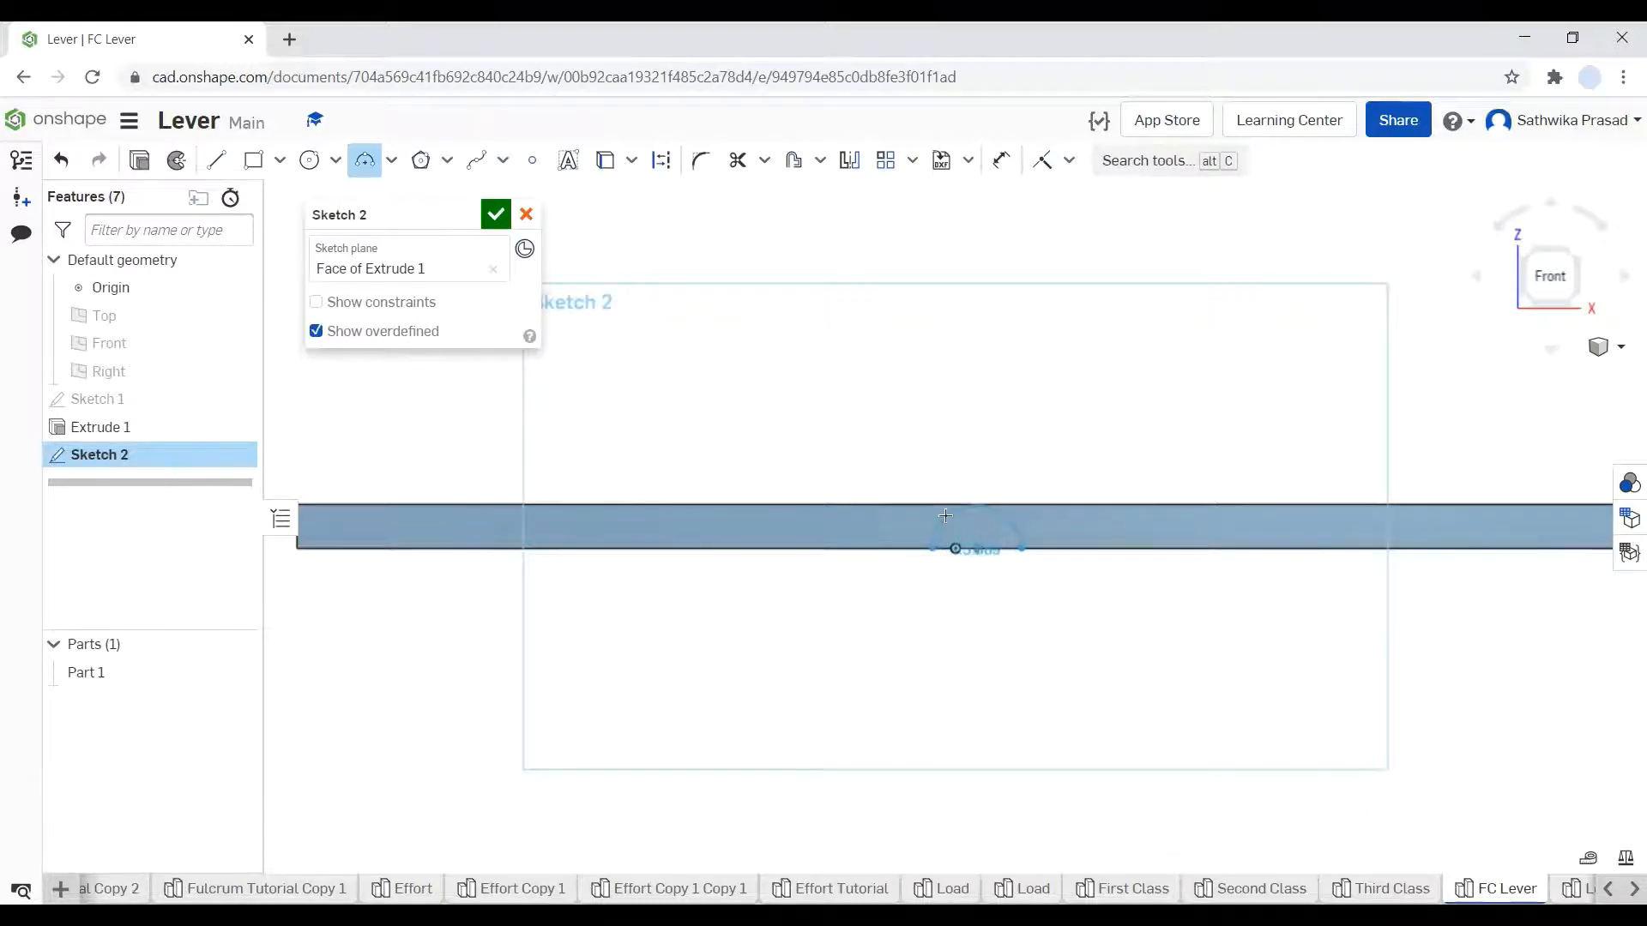
{"action": "key", "text": "Escape"}
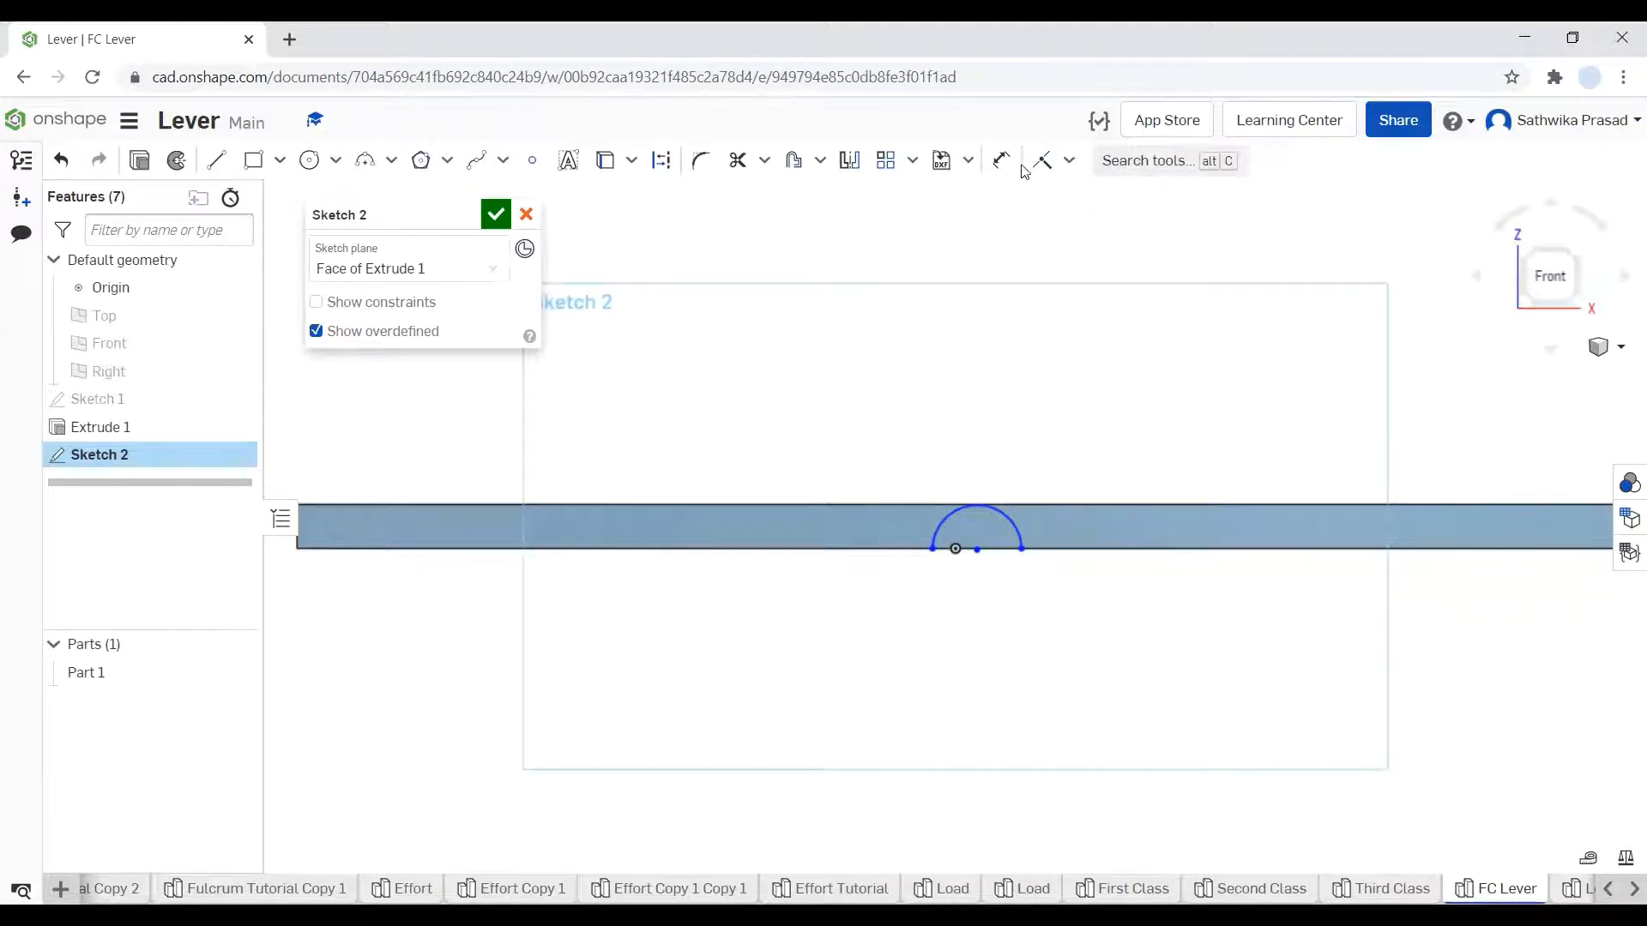
- Make the arc's centre point coincident with the origin
{"action": "left_click", "coordinate": [1055, 159]}
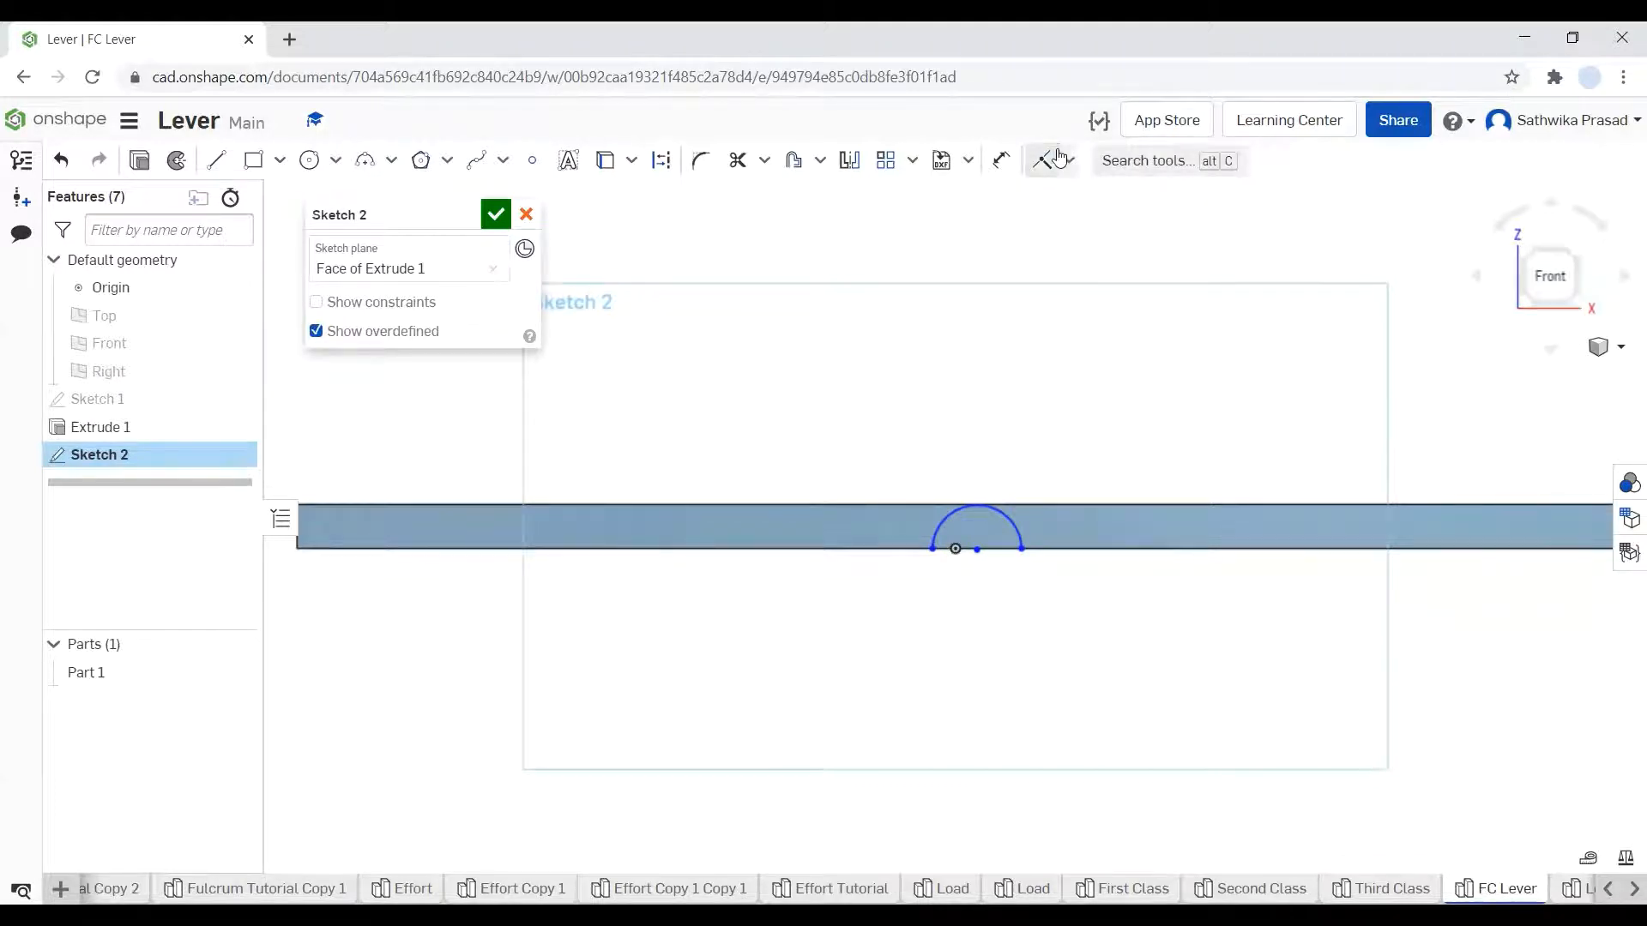
{"action": "left_click", "coordinate": [977, 552]}
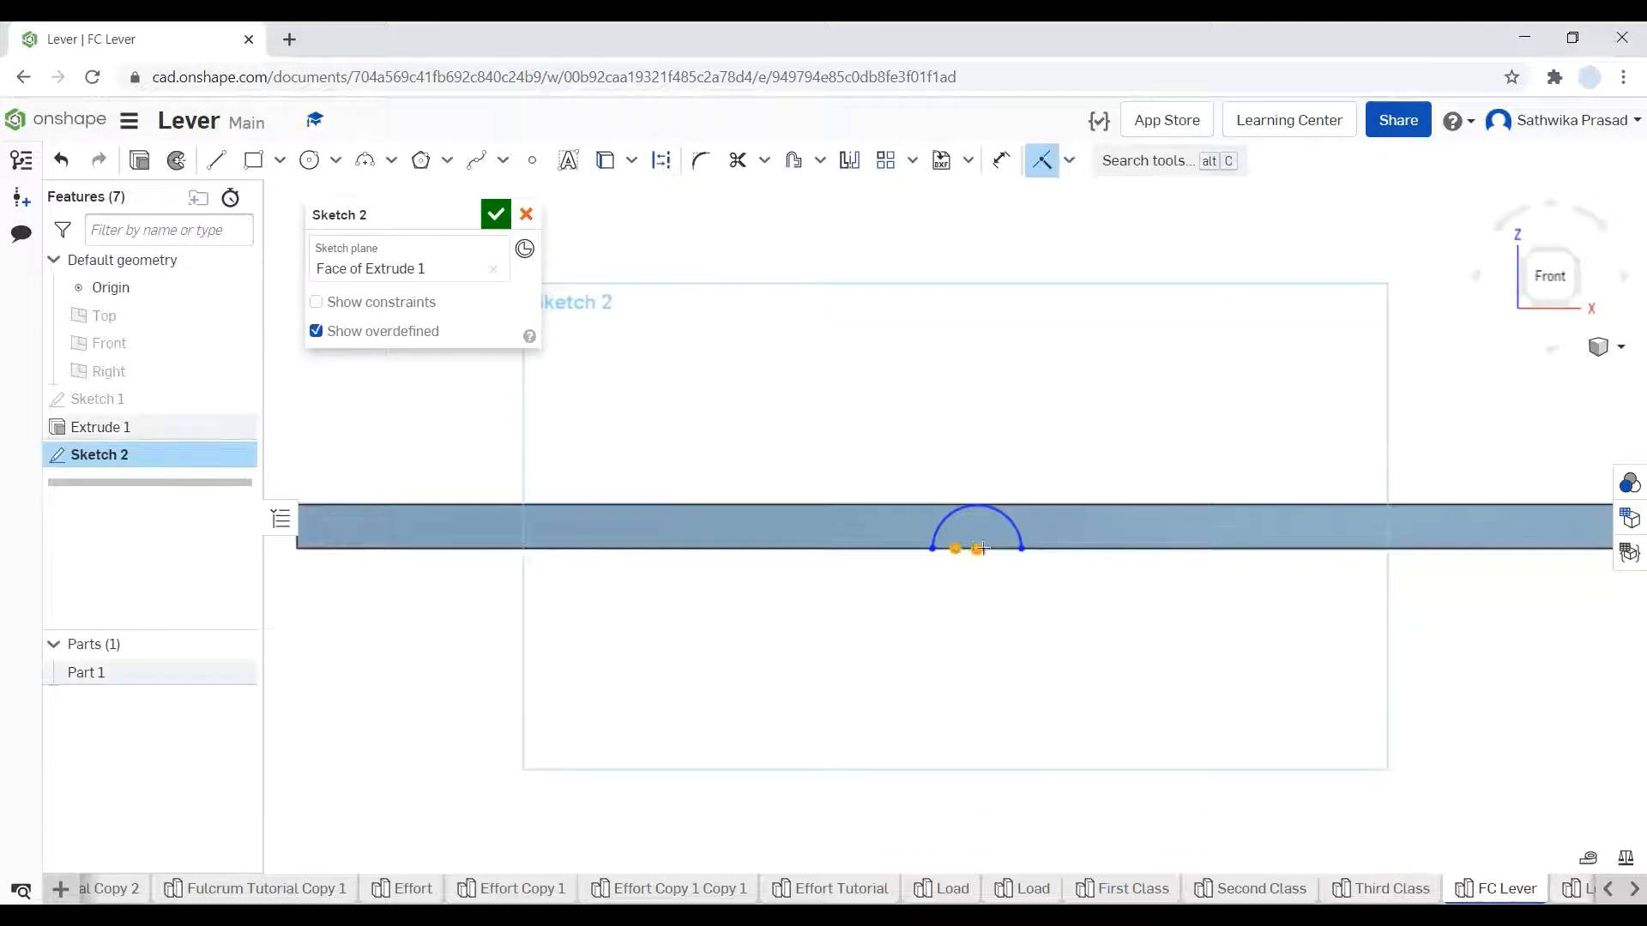
{"action": "left_click", "coordinate": [955, 549]}
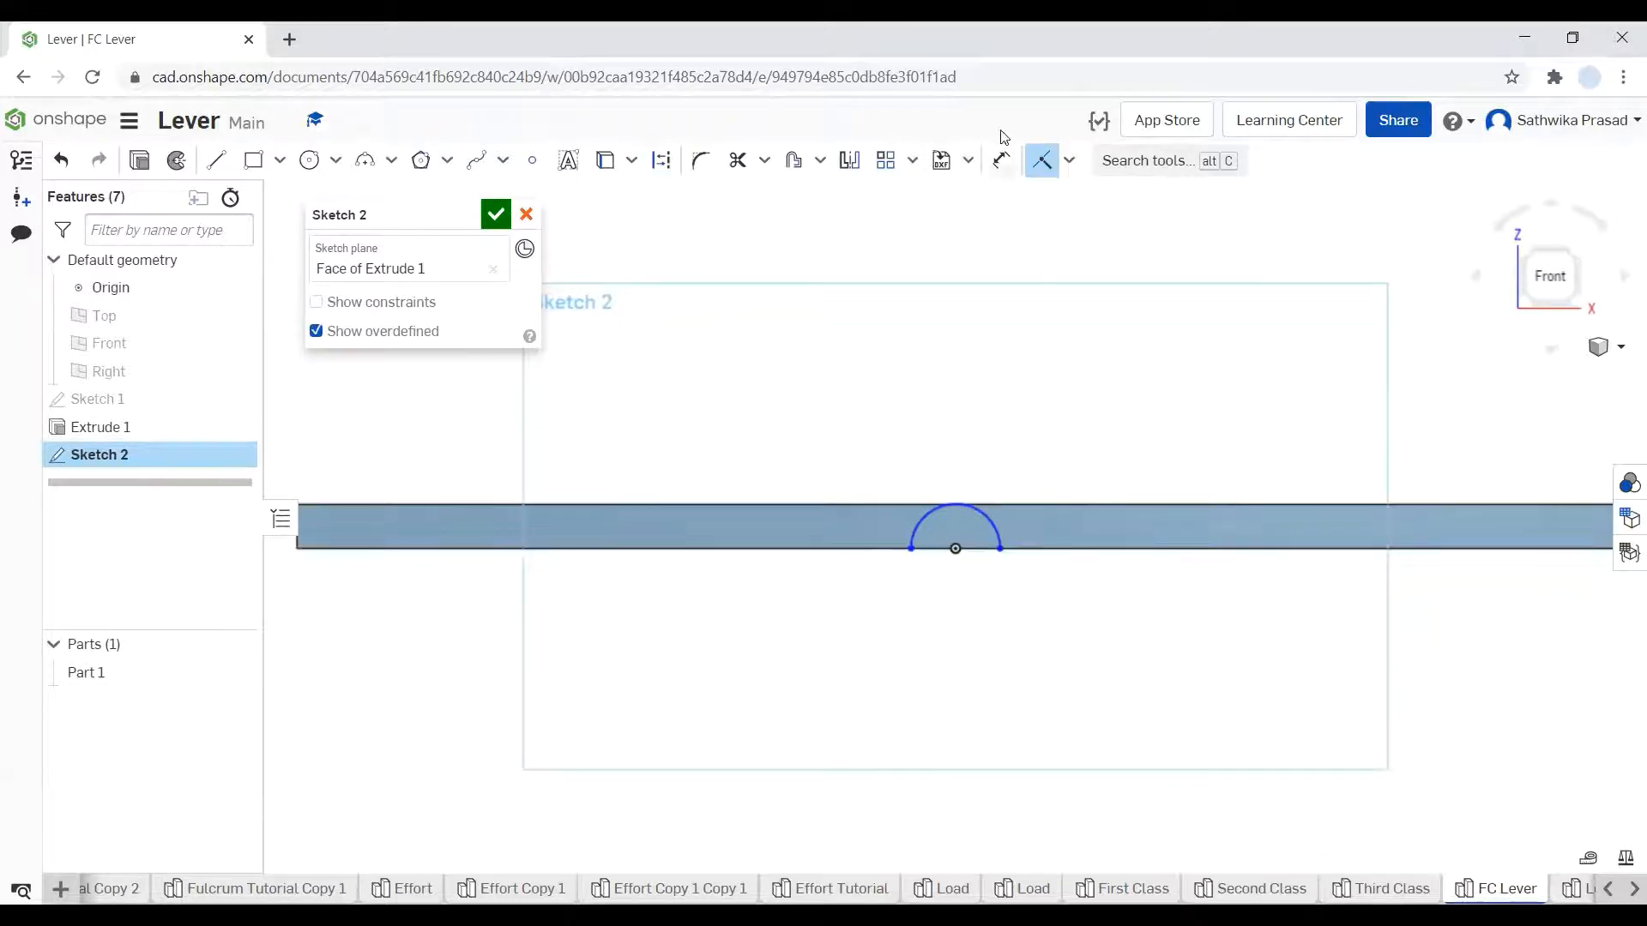
- Dimension the arc's radius to 1 mm and finish the sketch
{"action": "left_click", "coordinate": [1000, 161]}
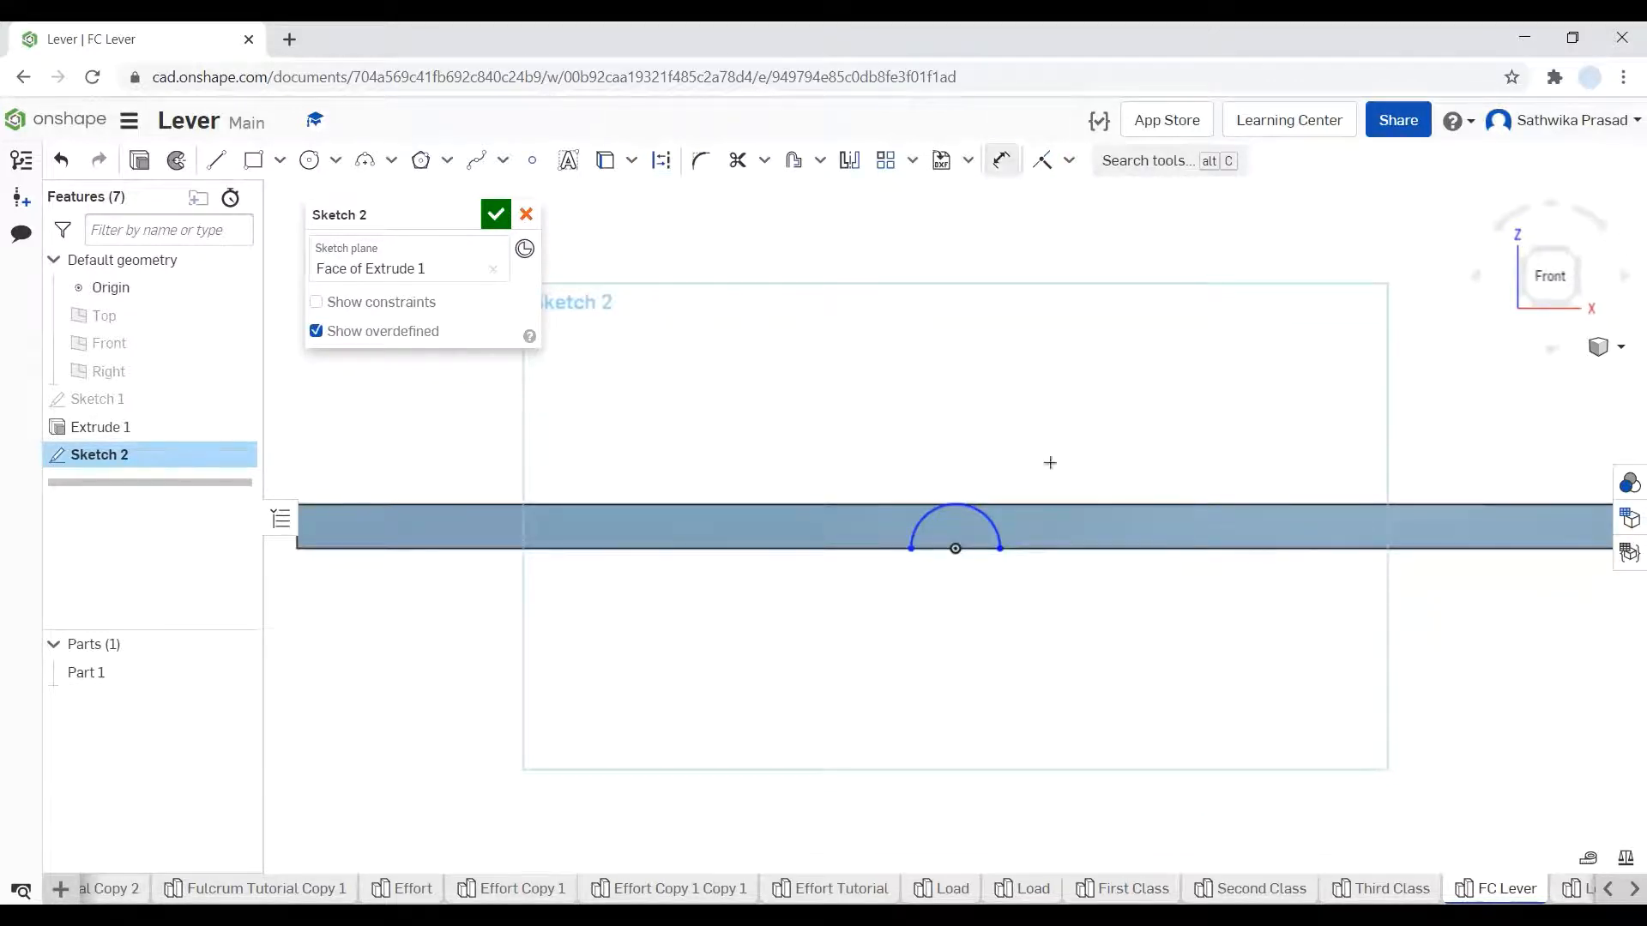
{"action": "left_click", "coordinate": [991, 528]}
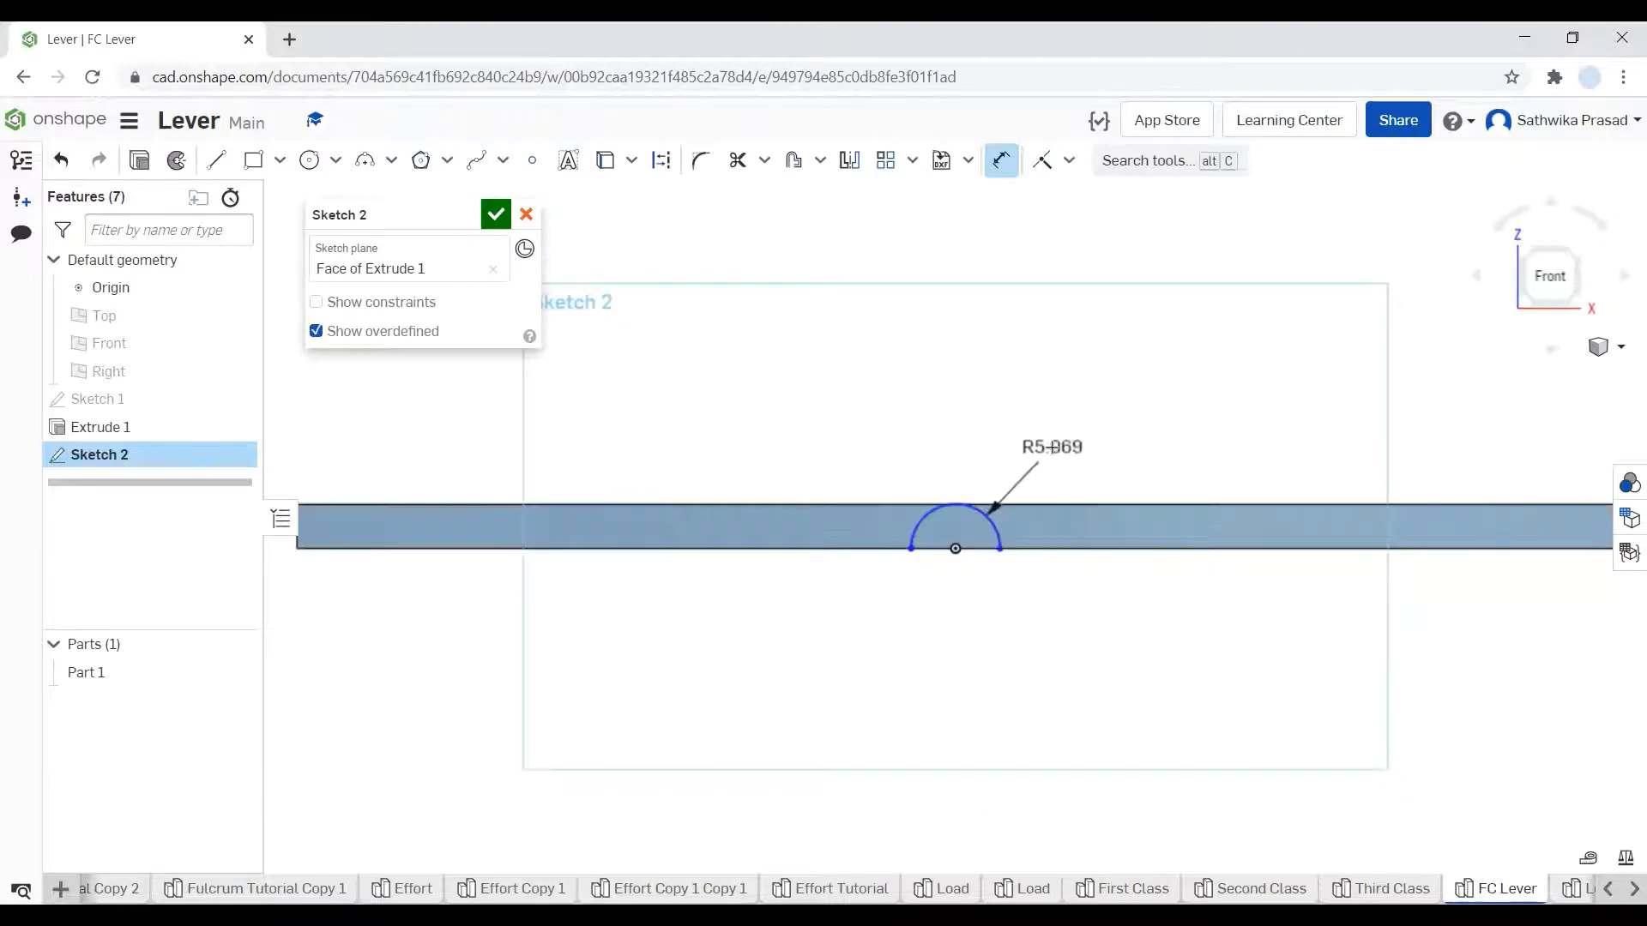
{"action": "left_click", "coordinate": [1053, 447]}
{"action": "type", "text": "1"}
{"action": "key", "text": "Return"}
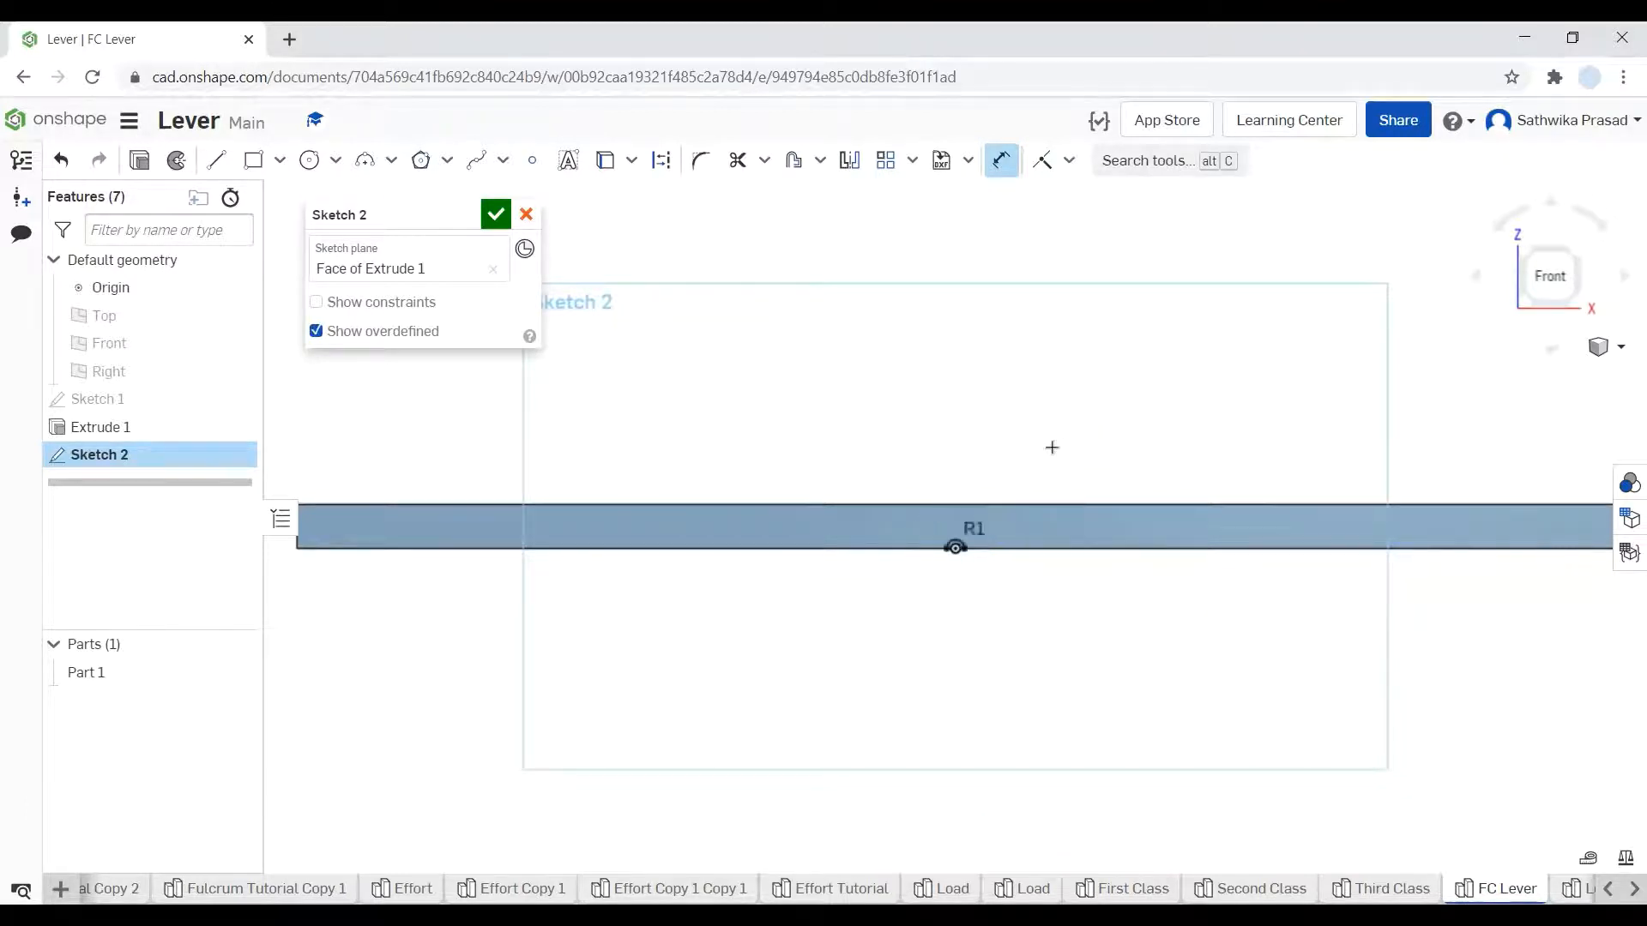
{"action": "left_click", "coordinate": [504, 220]}
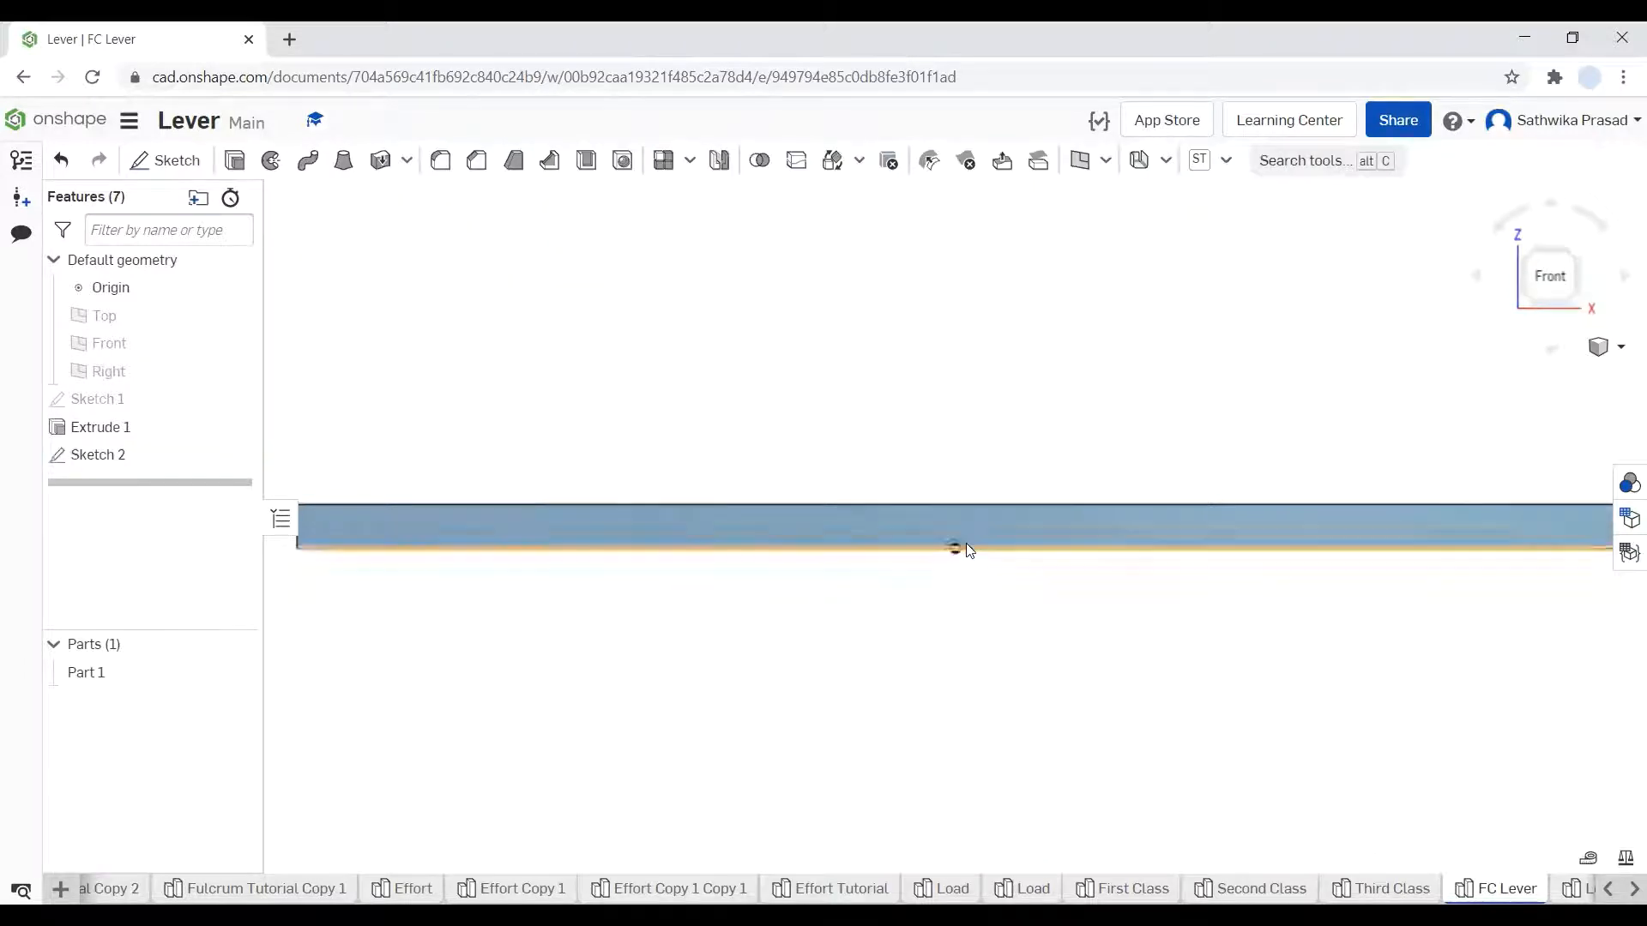
- Extrude the small half-circle region as a Remove cut with the Through all end type to notch the bar's underside
{"action": "scroll", "coordinate": [966, 550], "scroll_direction": "up", "scroll_amount": 5}
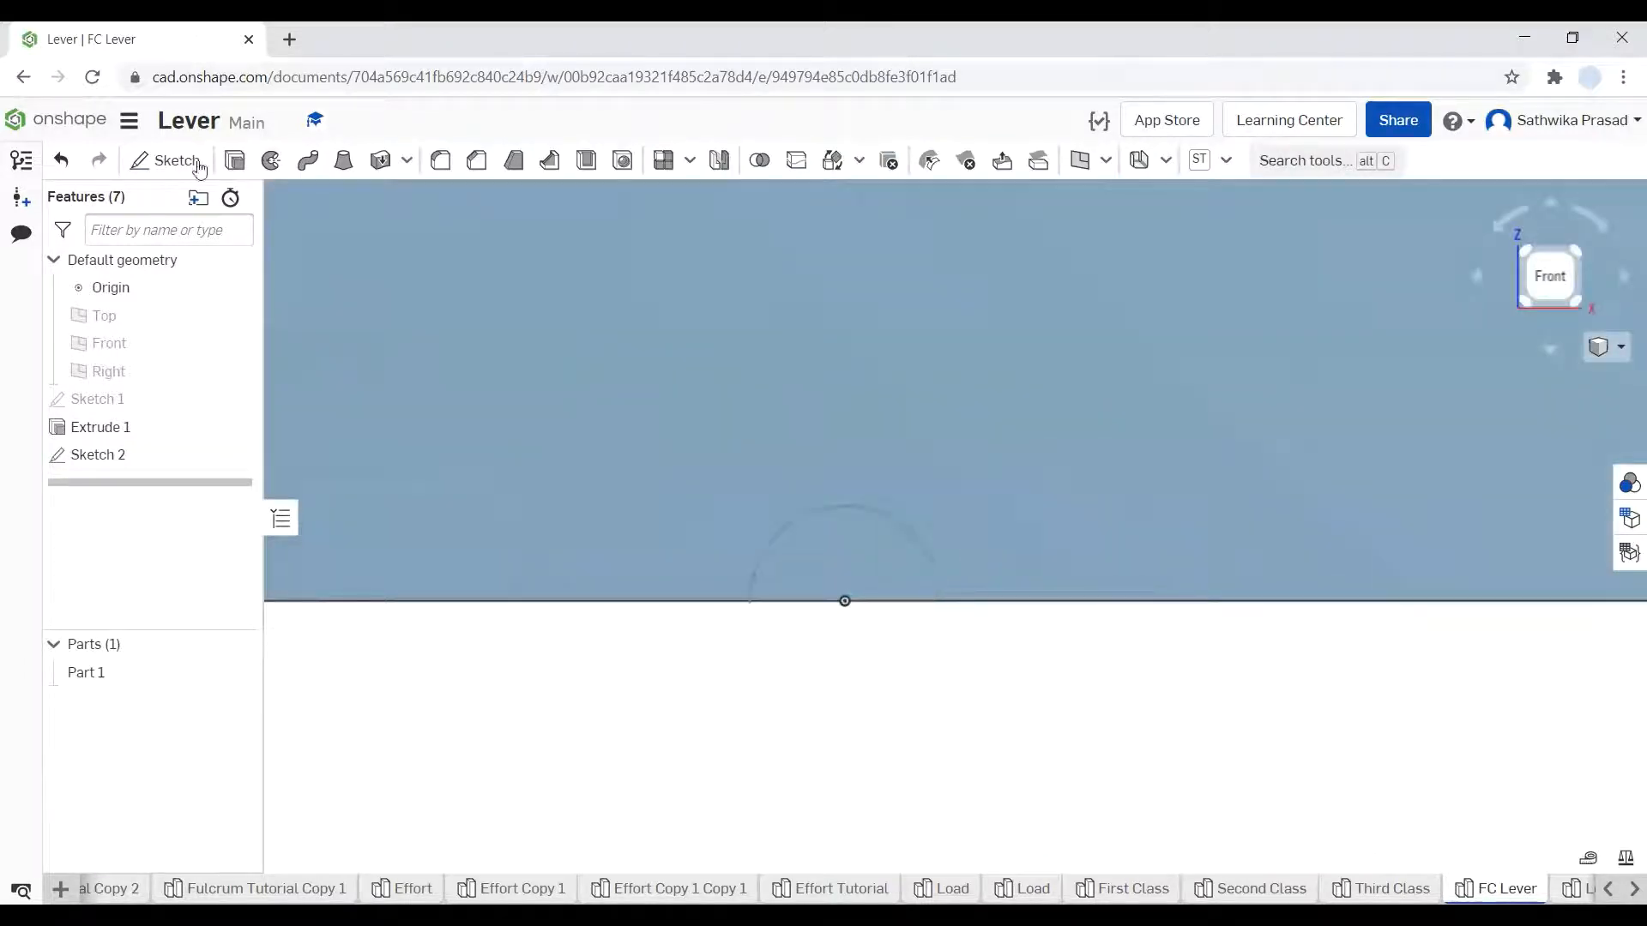
{"action": "left_click", "coordinate": [234, 161]}
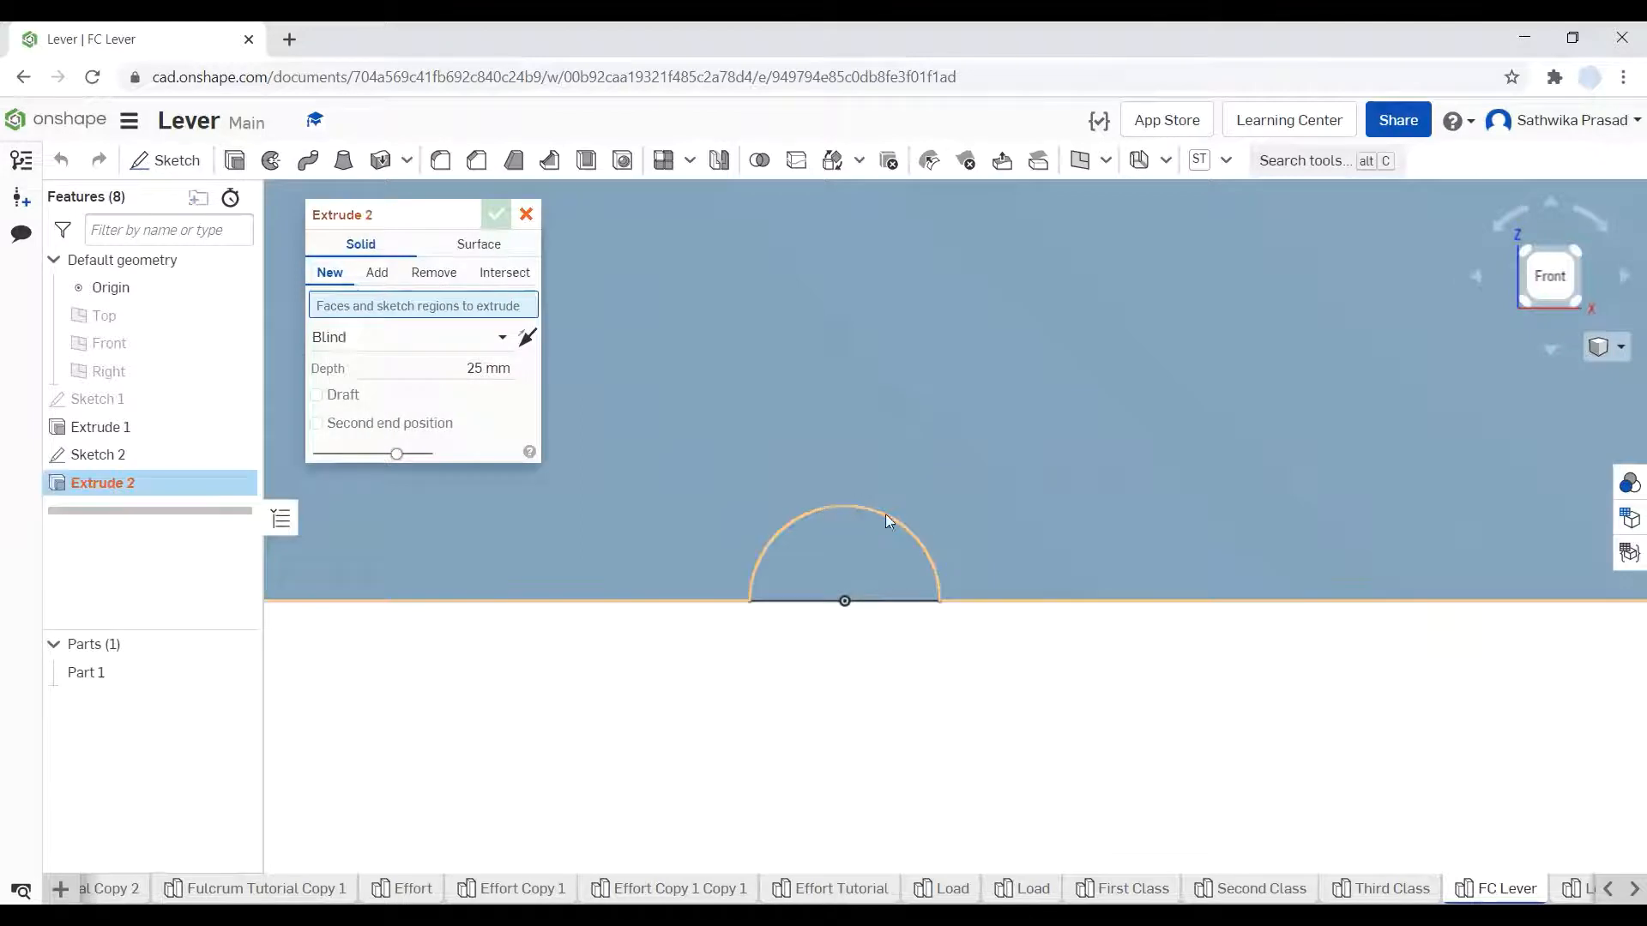
{"action": "left_click", "coordinate": [863, 599]}
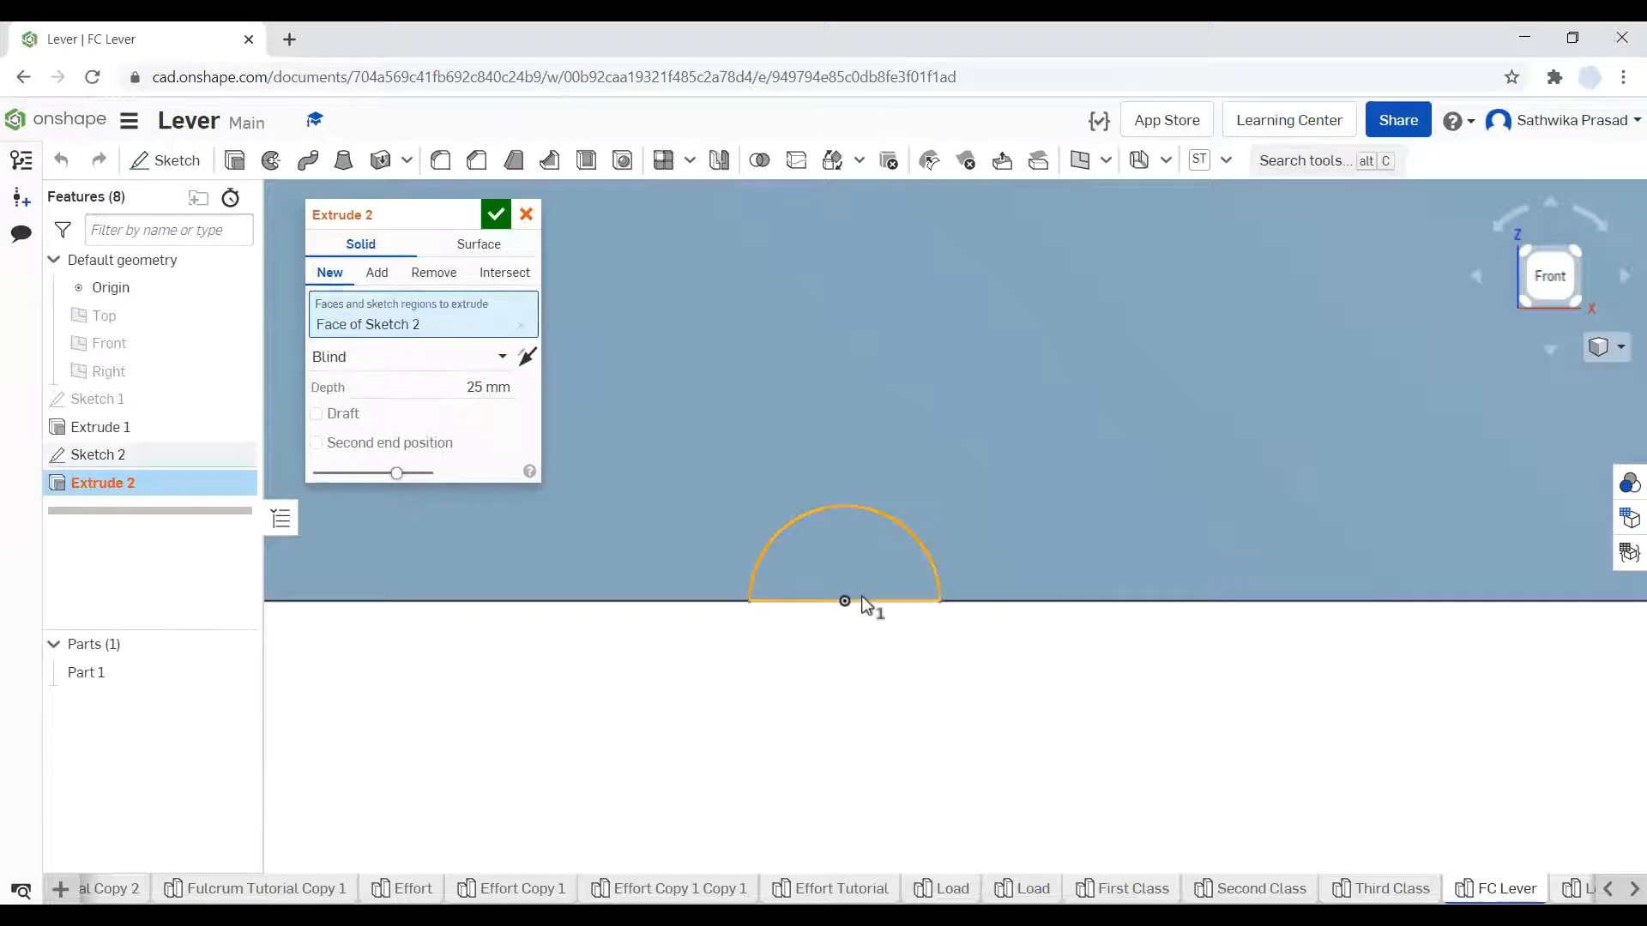
{"action": "left_click", "coordinate": [434, 273]}
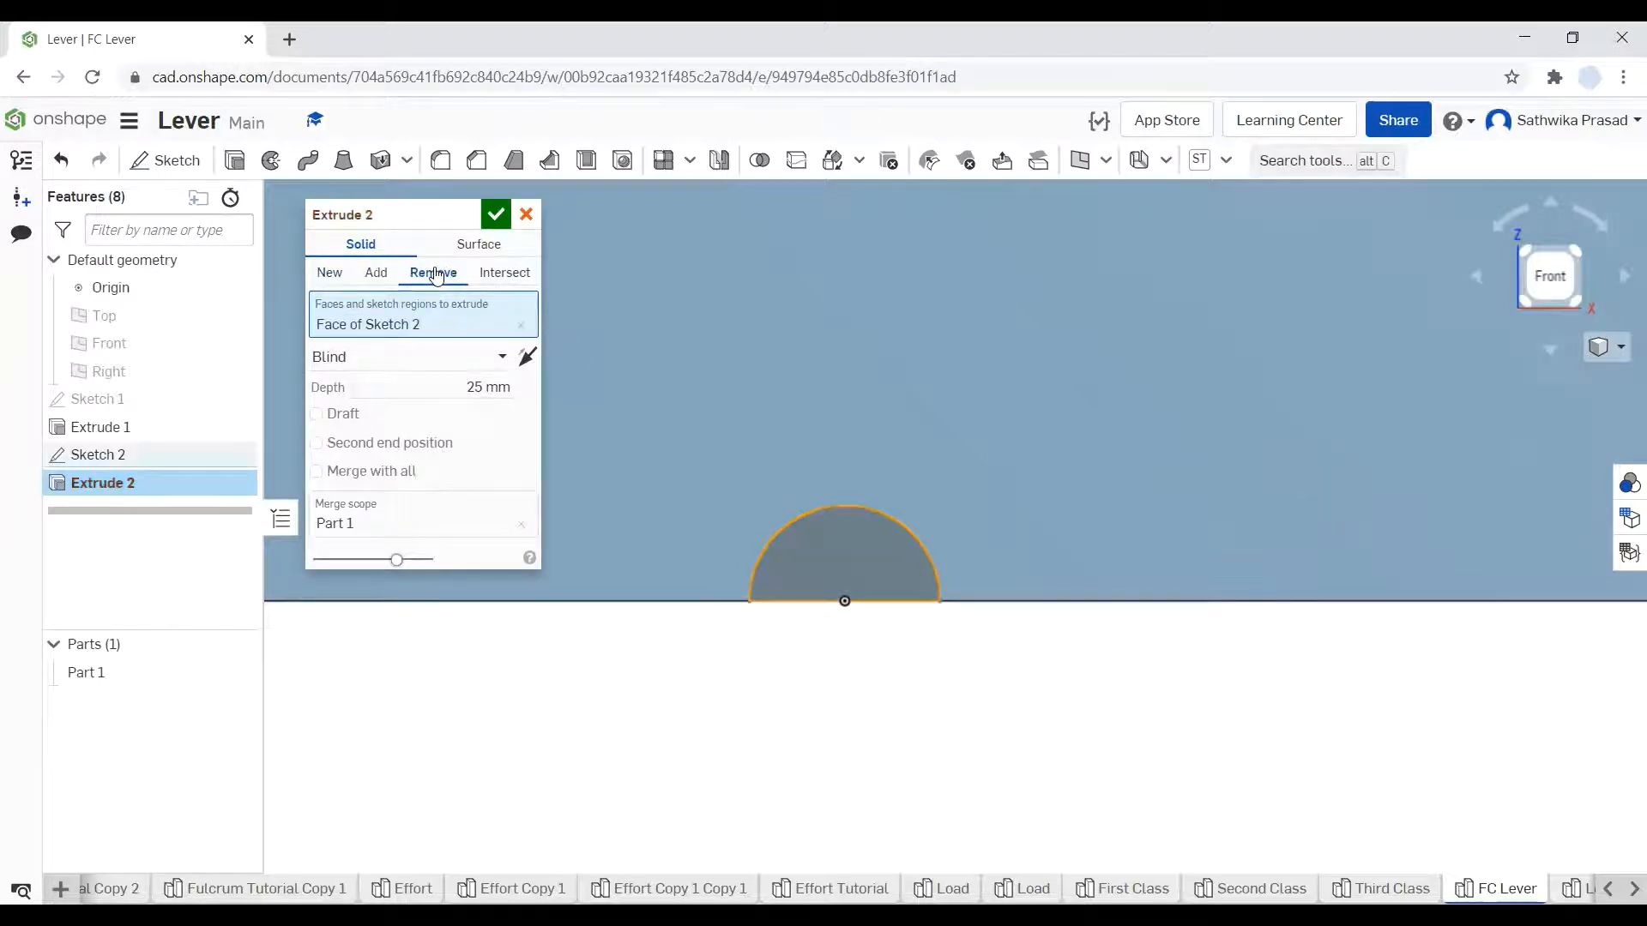
{"action": "left_click", "coordinate": [494, 386]}
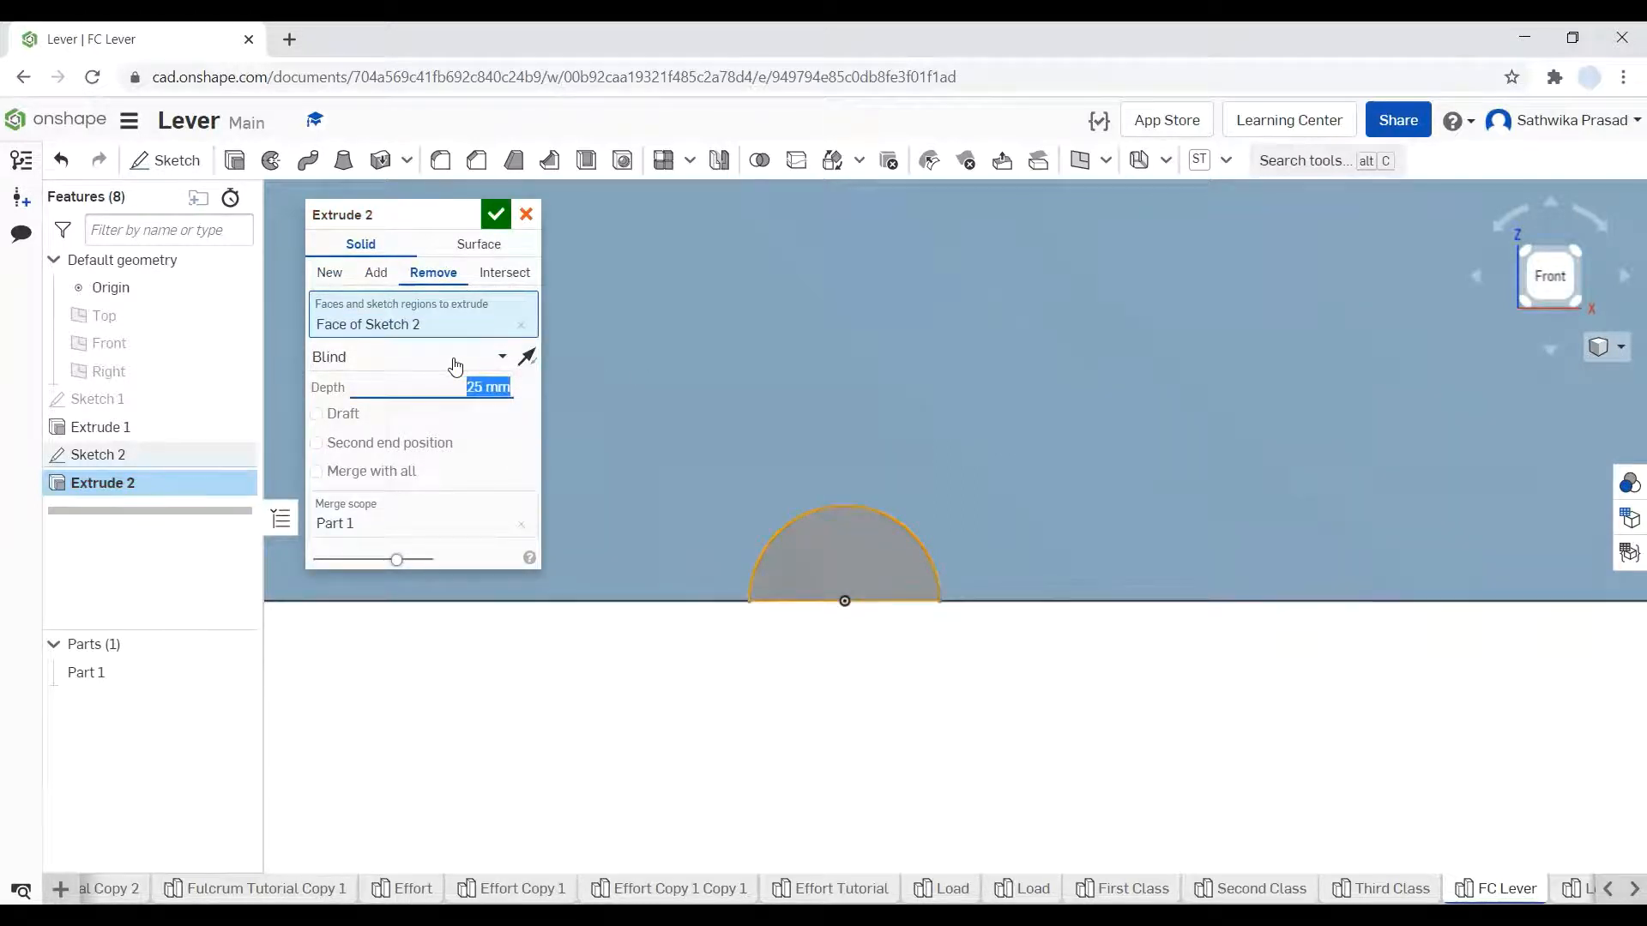
{"action": "left_click", "coordinate": [398, 364]}
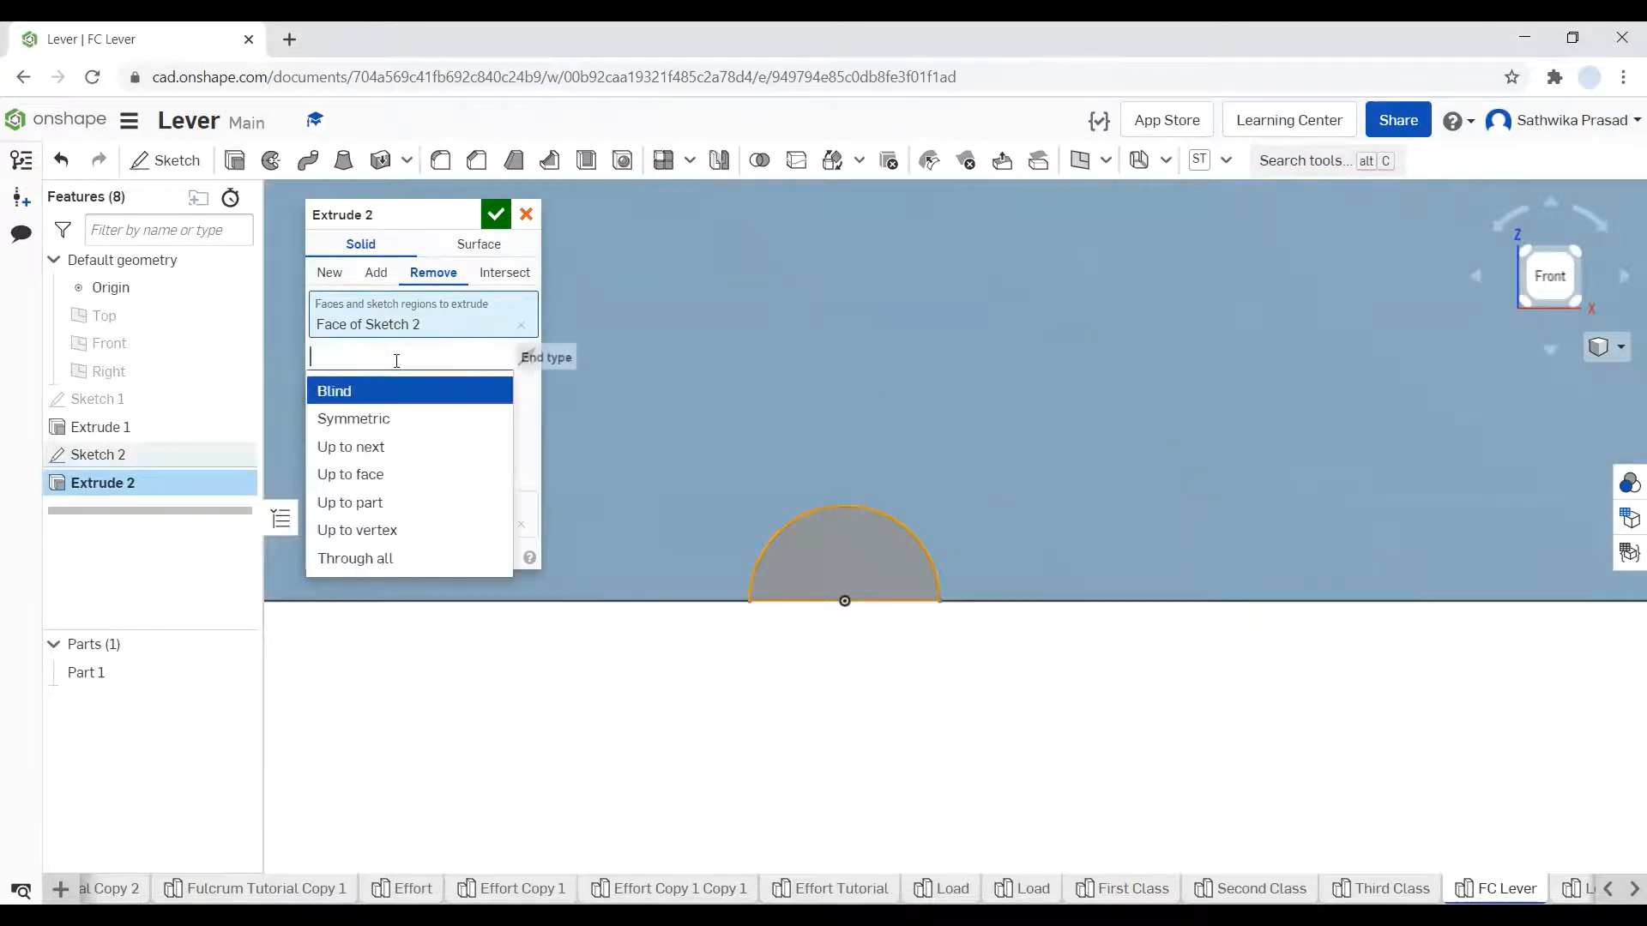
{"action": "left_click", "coordinate": [423, 564]}
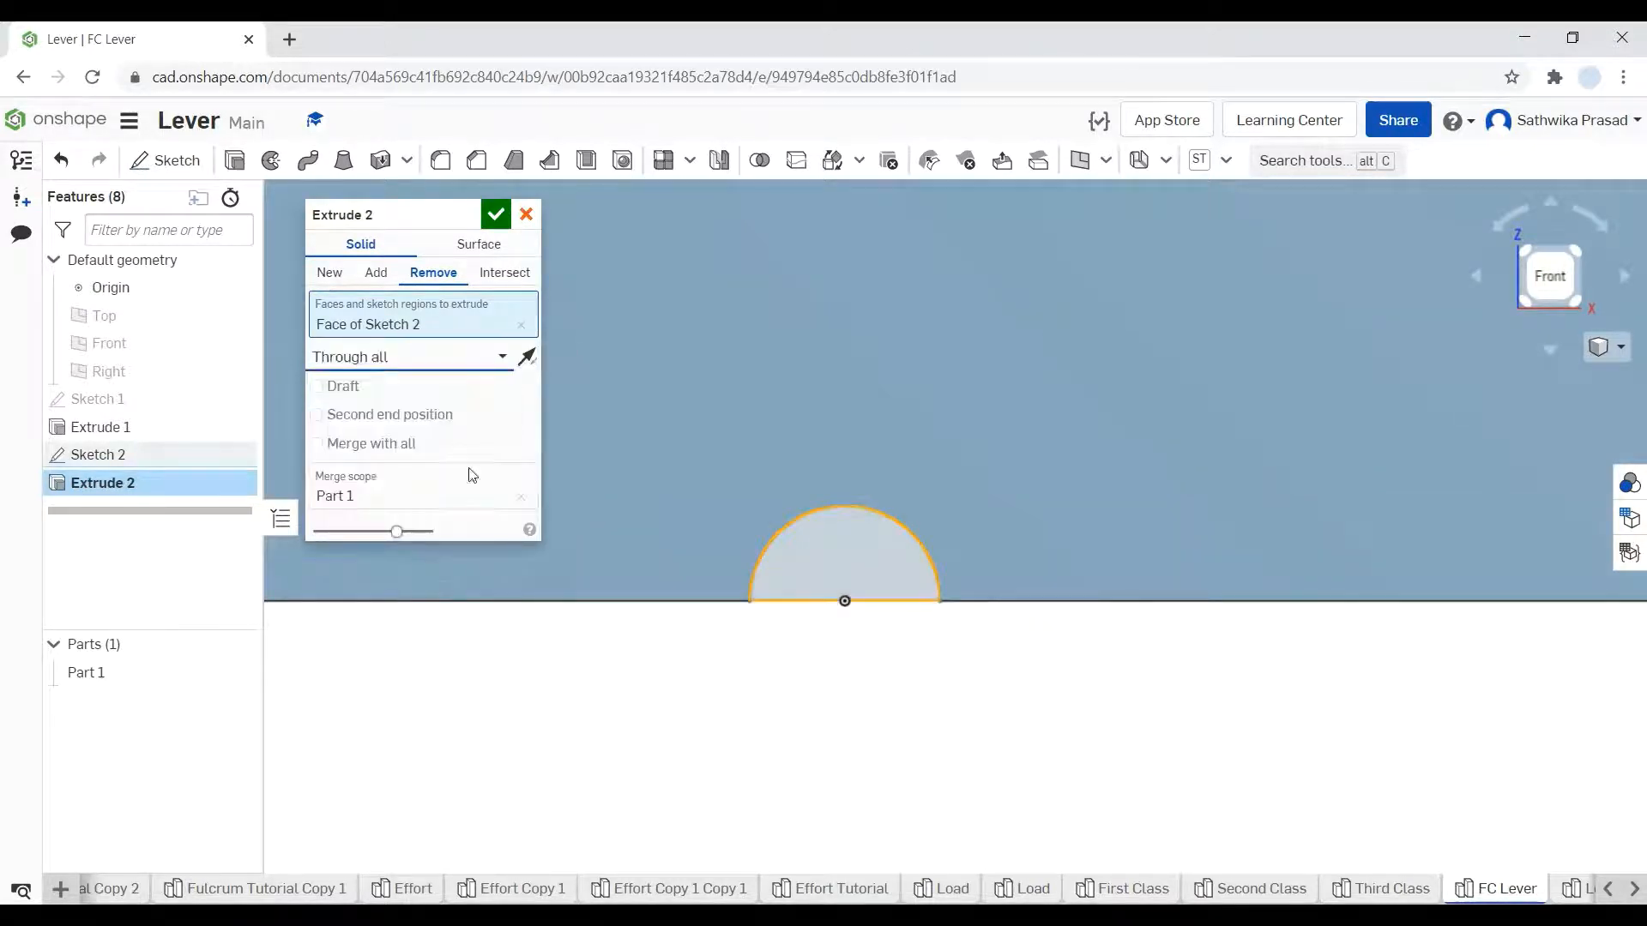
{"action": "left_click", "coordinate": [495, 214]}
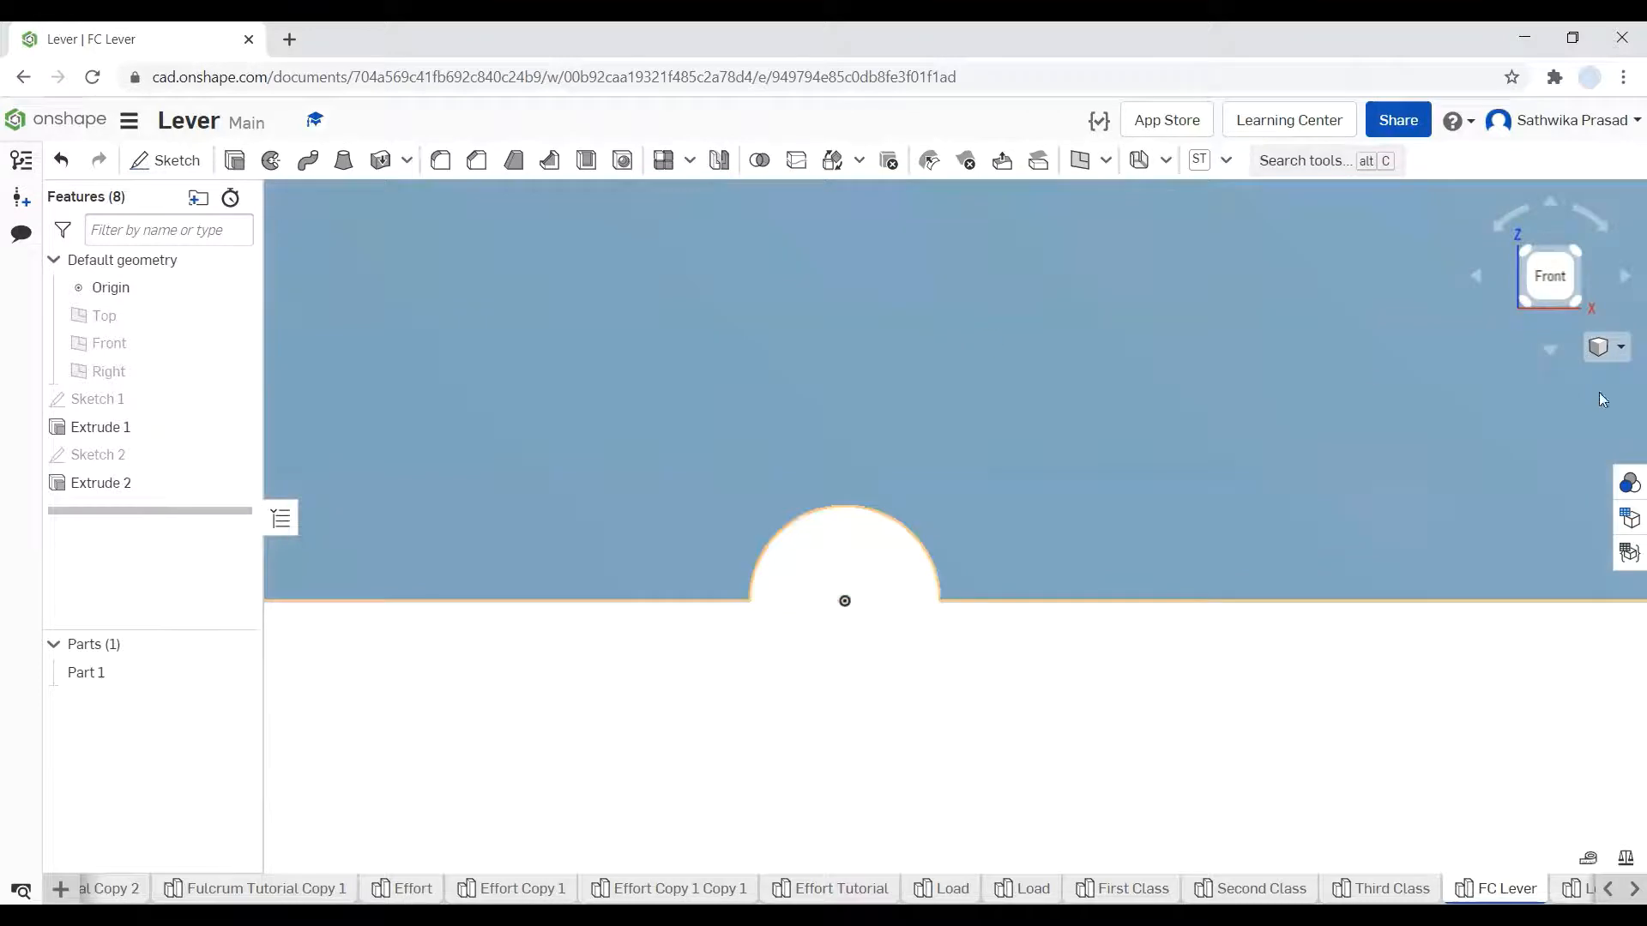
- Change the lever part's appearance to red (FF0000)
{"action": "left_click", "coordinate": [1620, 347]}
{"action": "left_click", "coordinate": [1583, 378]}
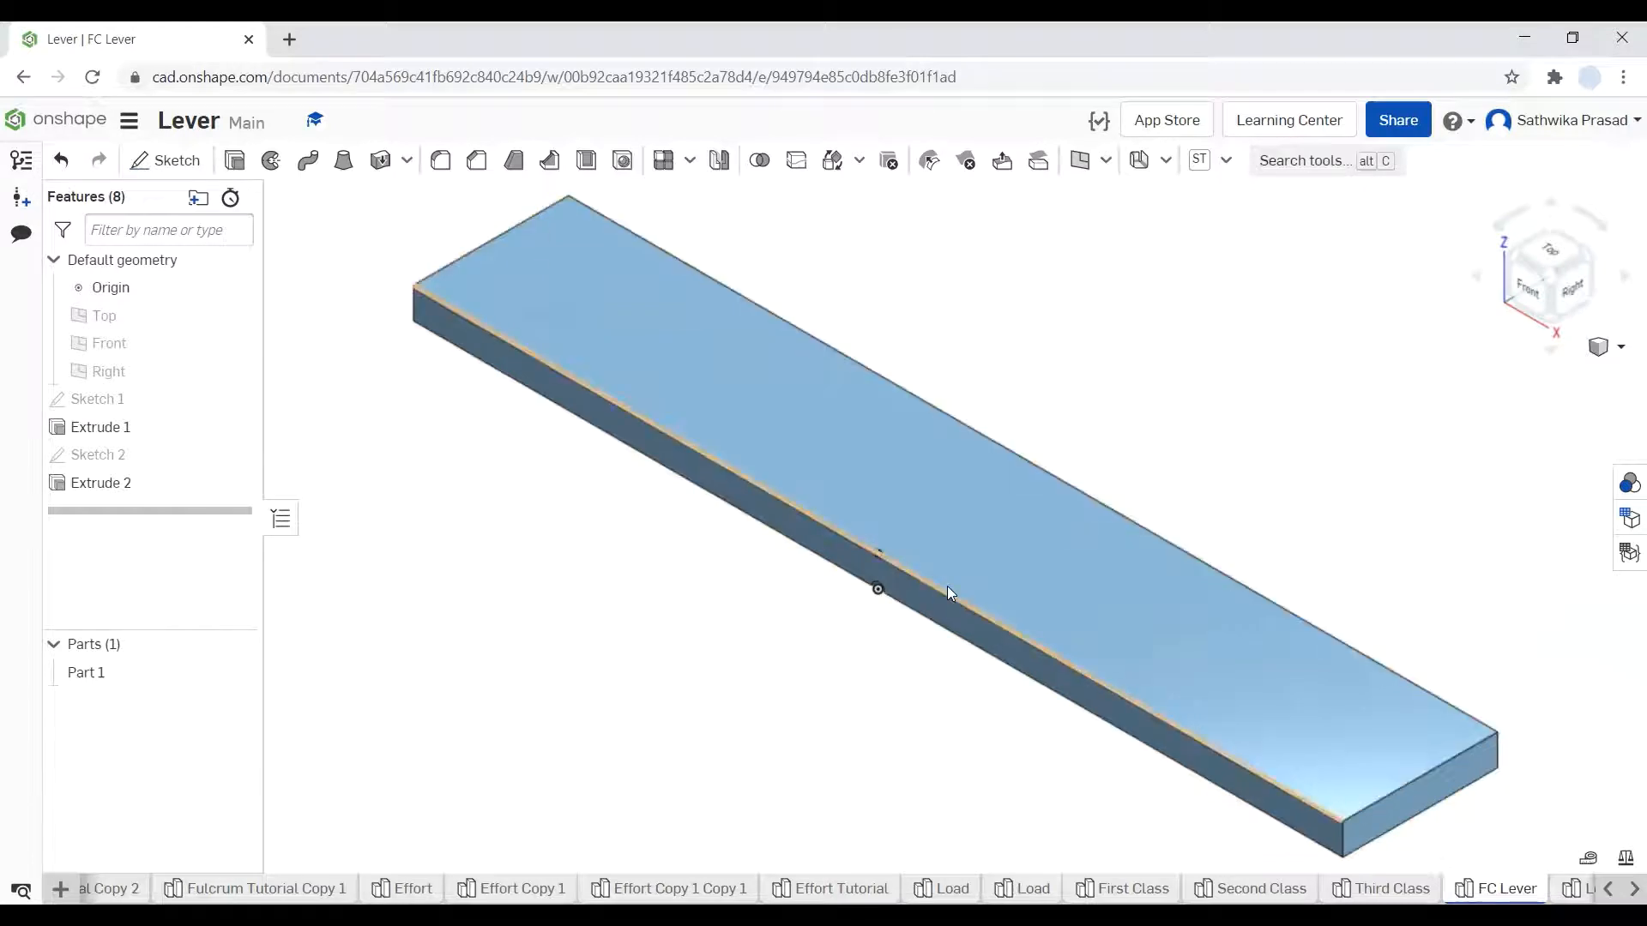
{"action": "right_click", "coordinate": [112, 674]}
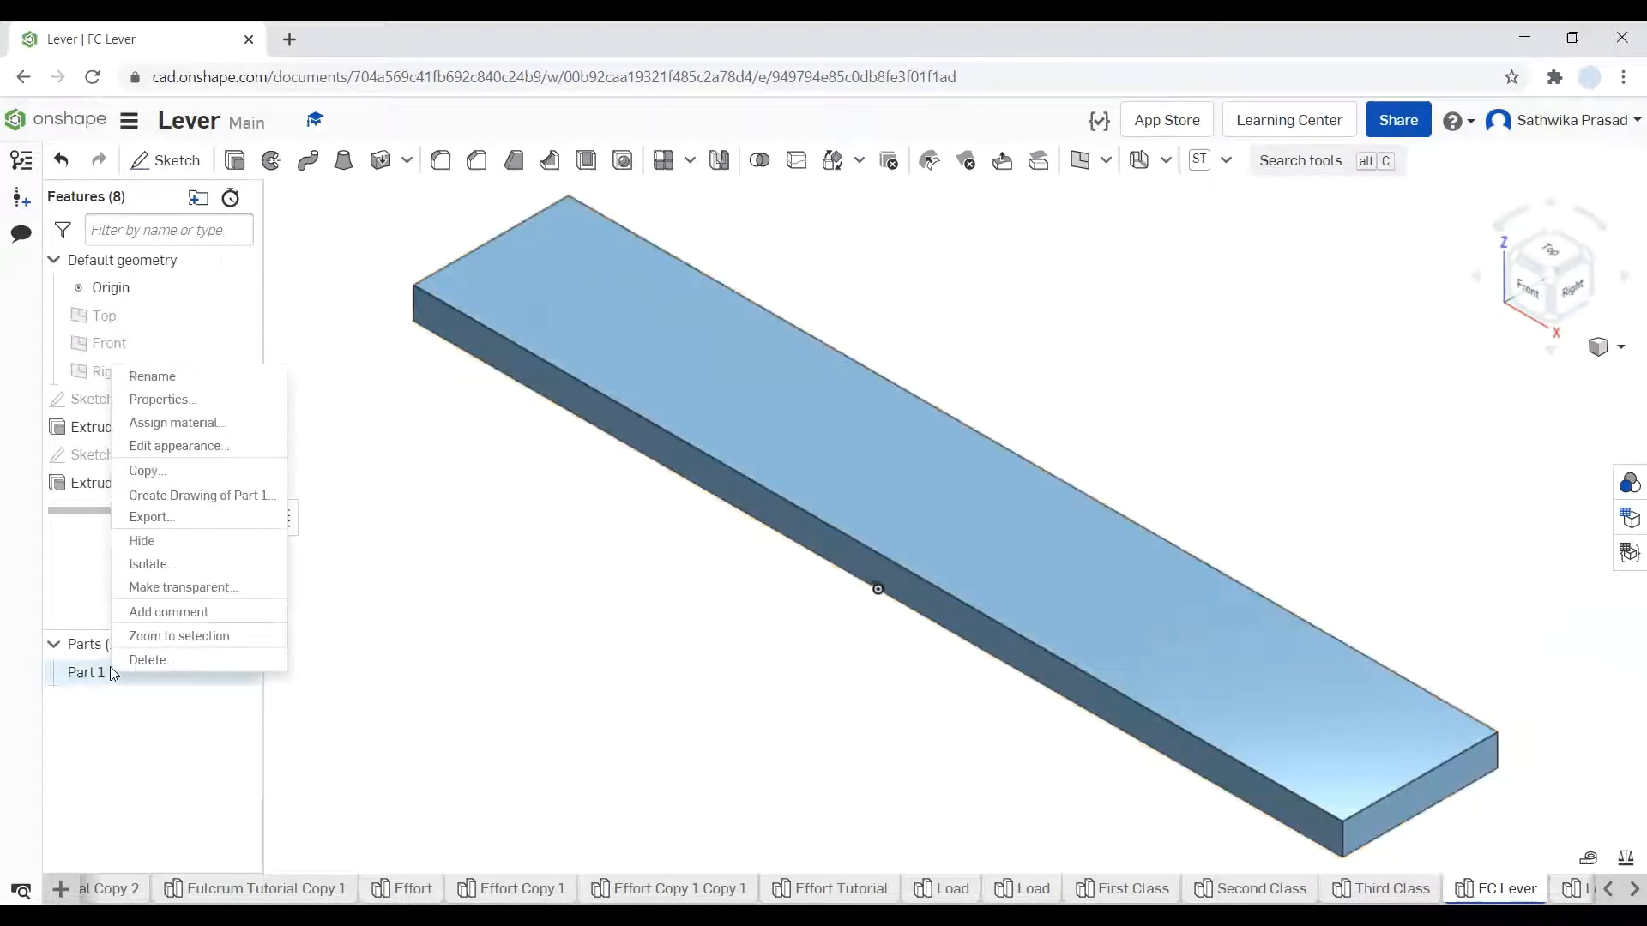
{"action": "left_click", "coordinate": [168, 446]}
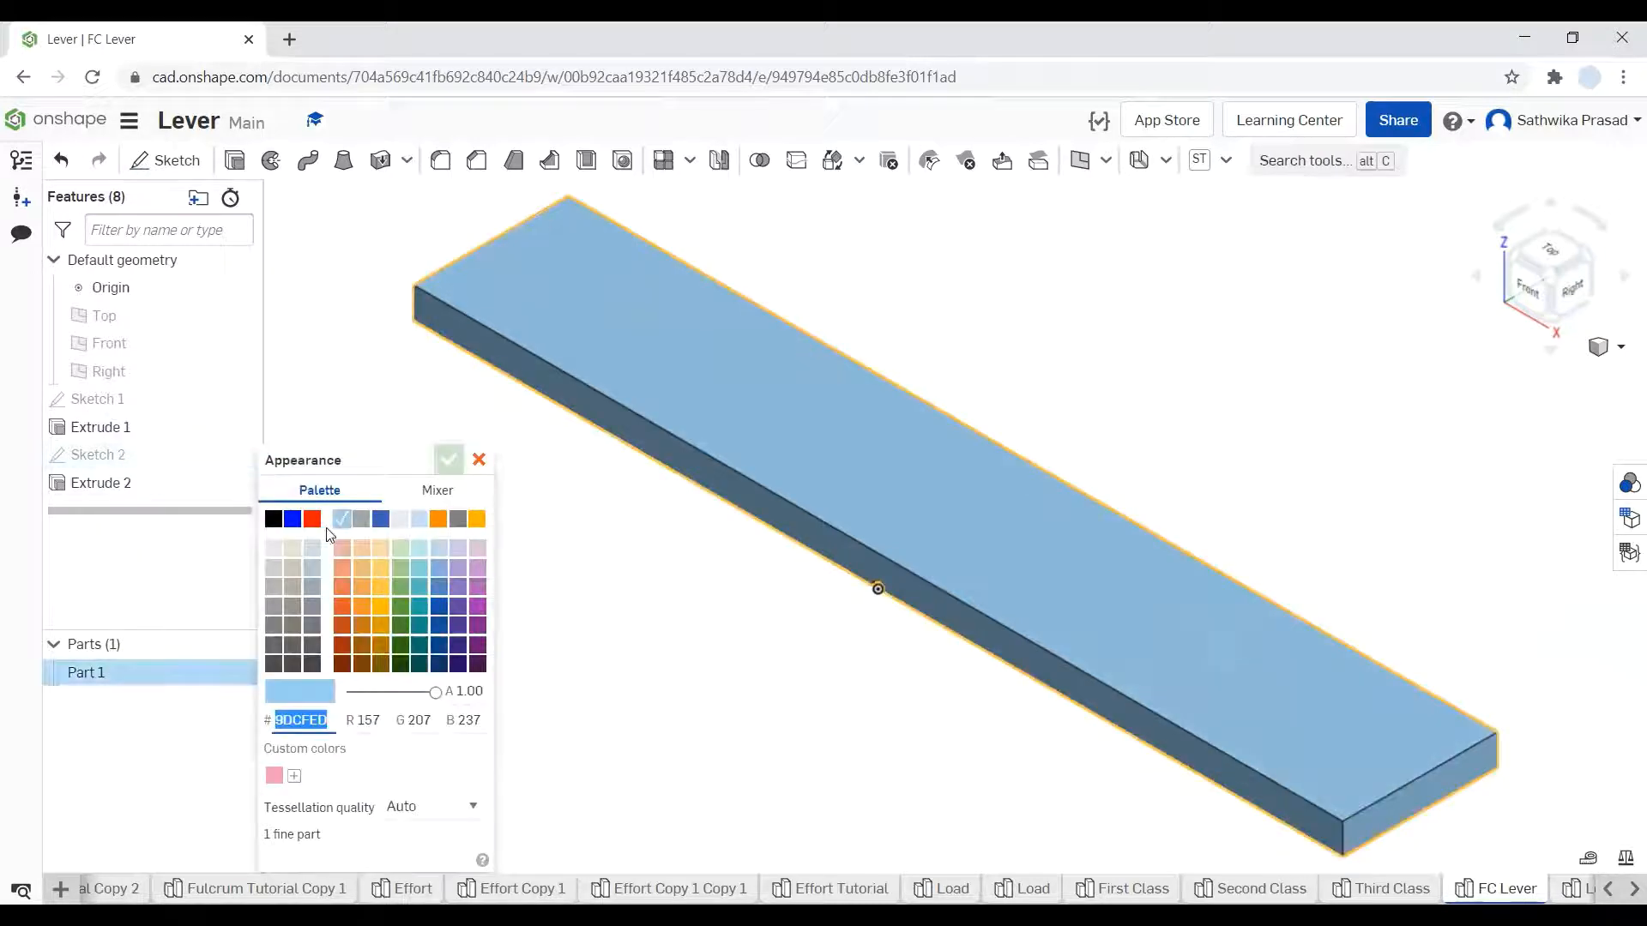
{"action": "left_click", "coordinate": [312, 519]}
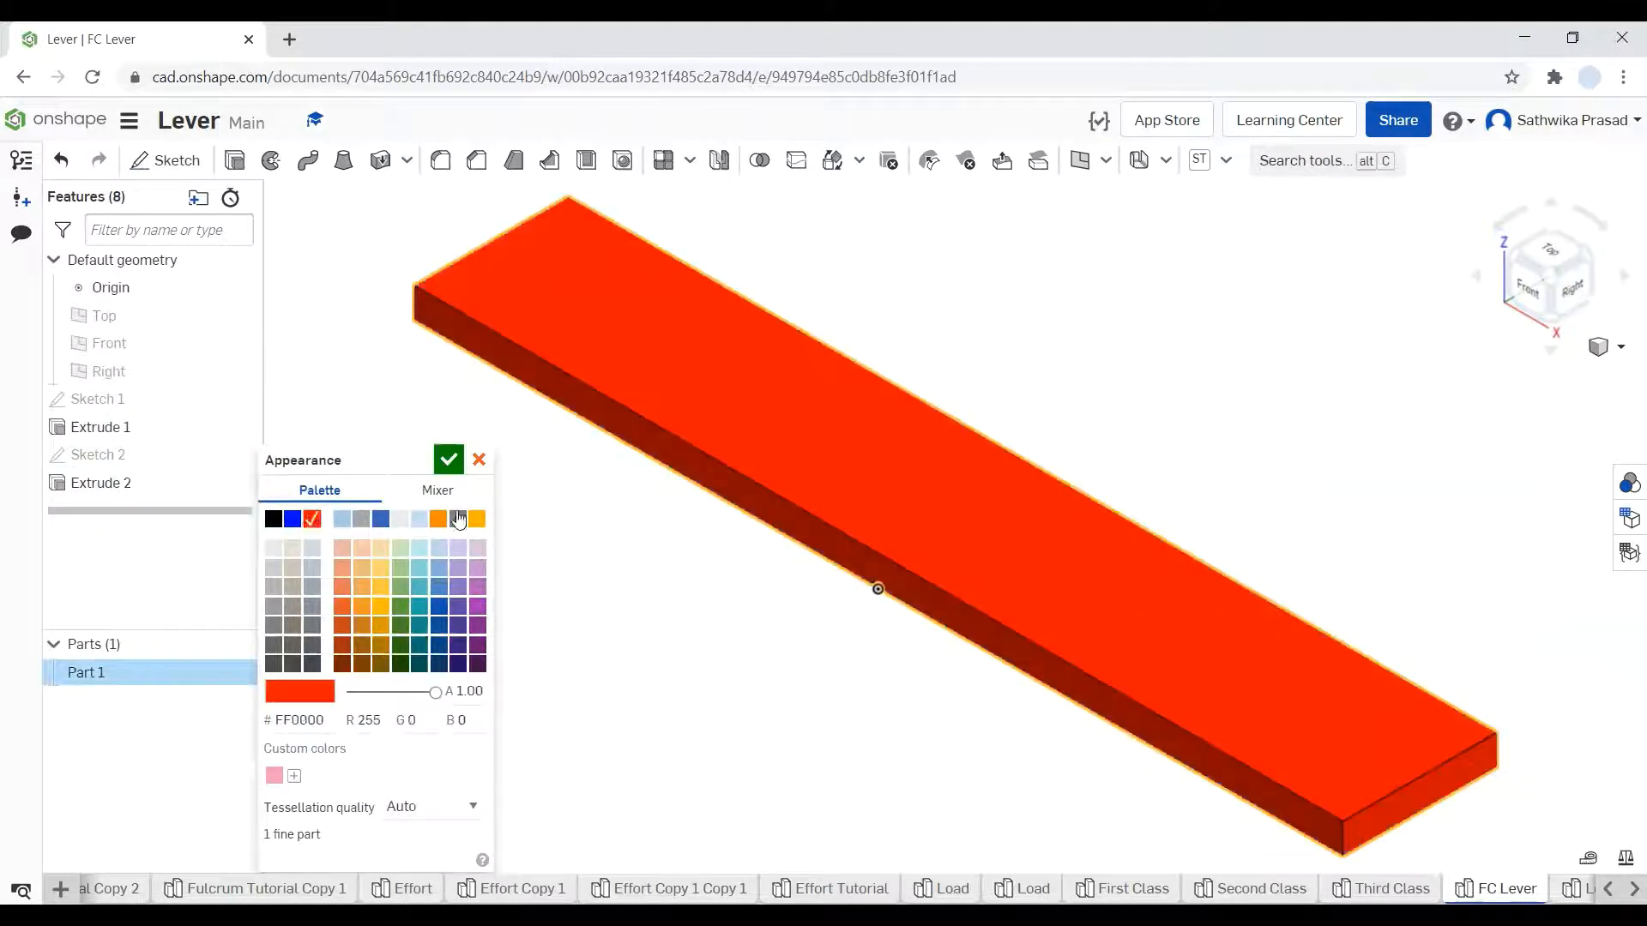
{"action": "left_click", "coordinate": [449, 459]}
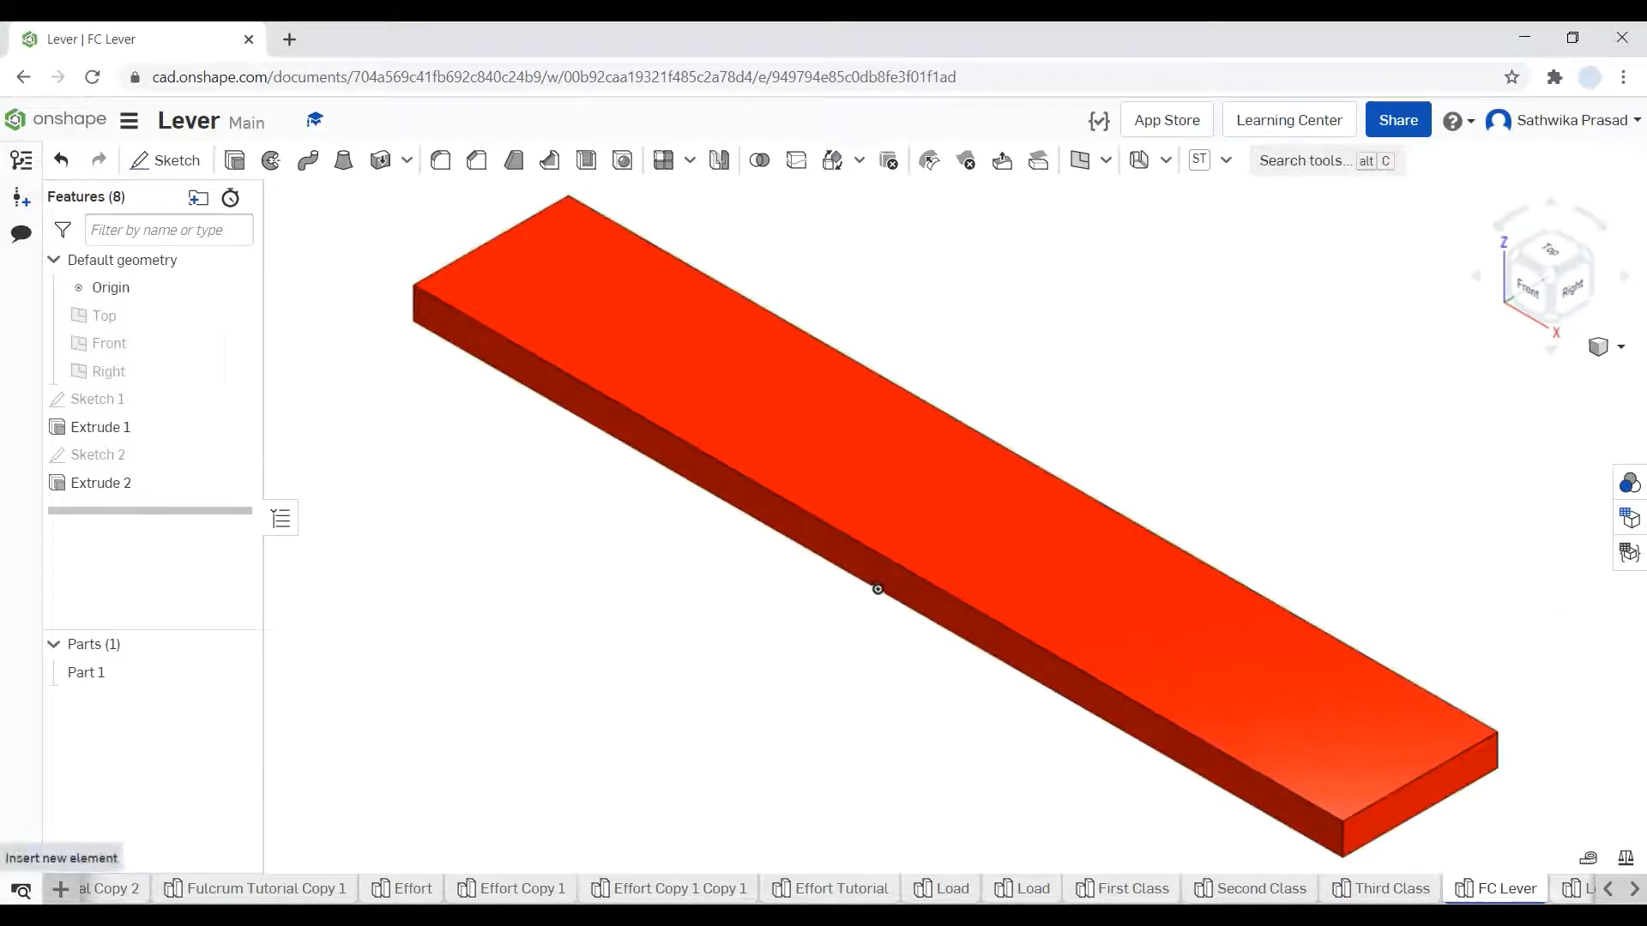
- Delete the First Class Part Studio from the document
{"action": "left_click", "coordinate": [60, 888]}
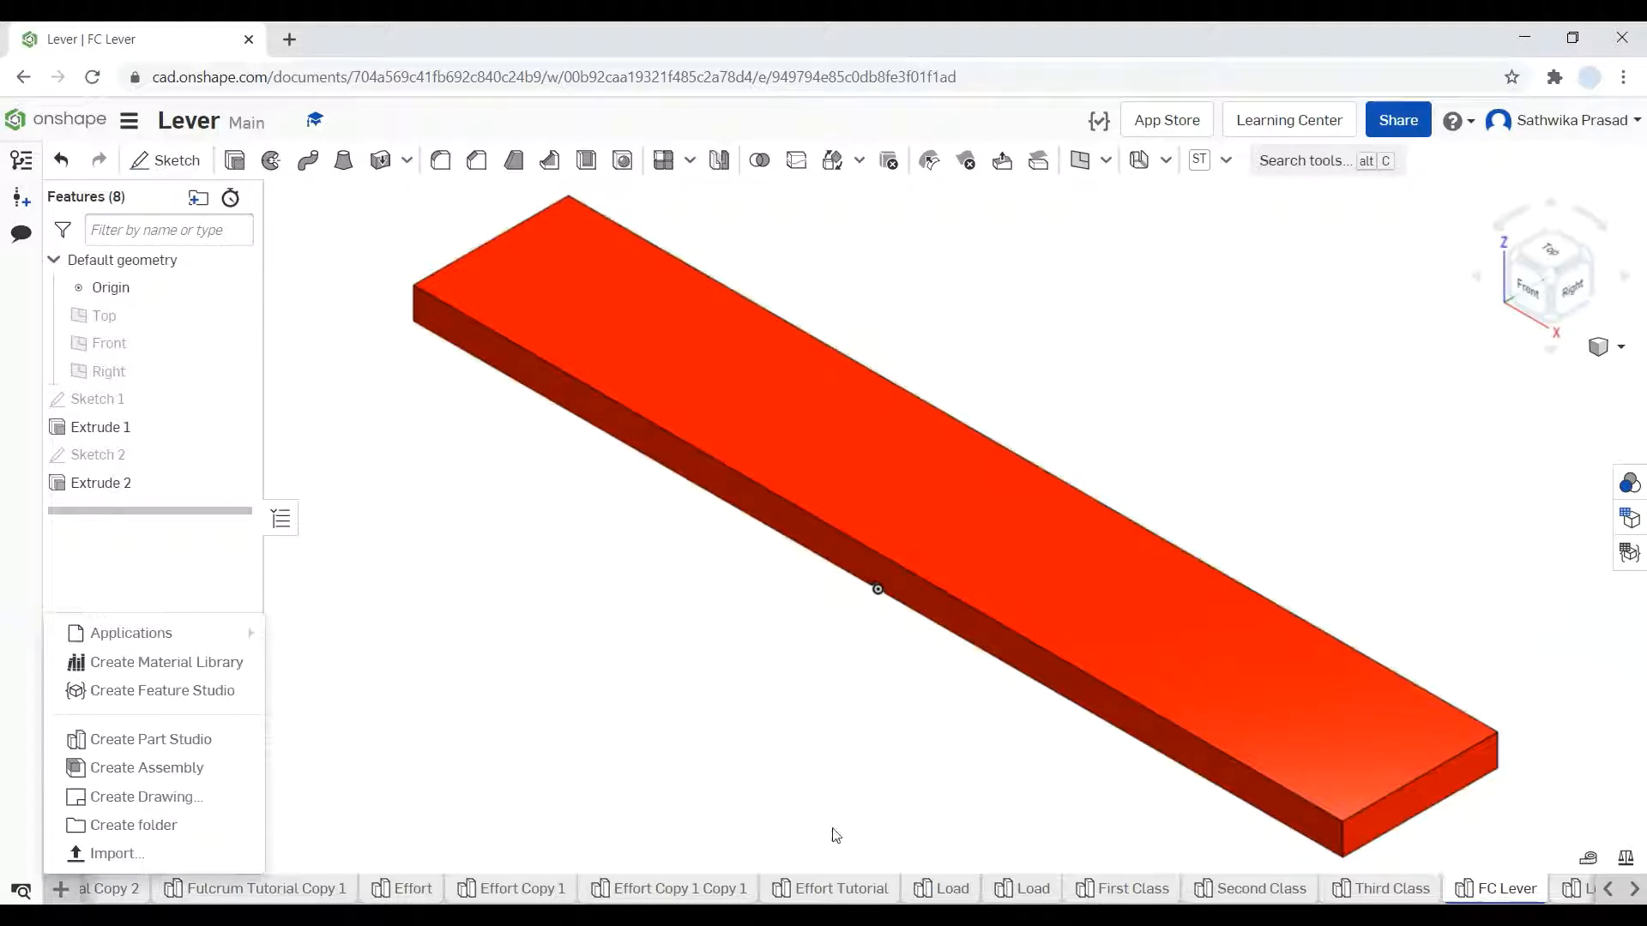
{"action": "left_click", "coordinate": [1075, 846]}
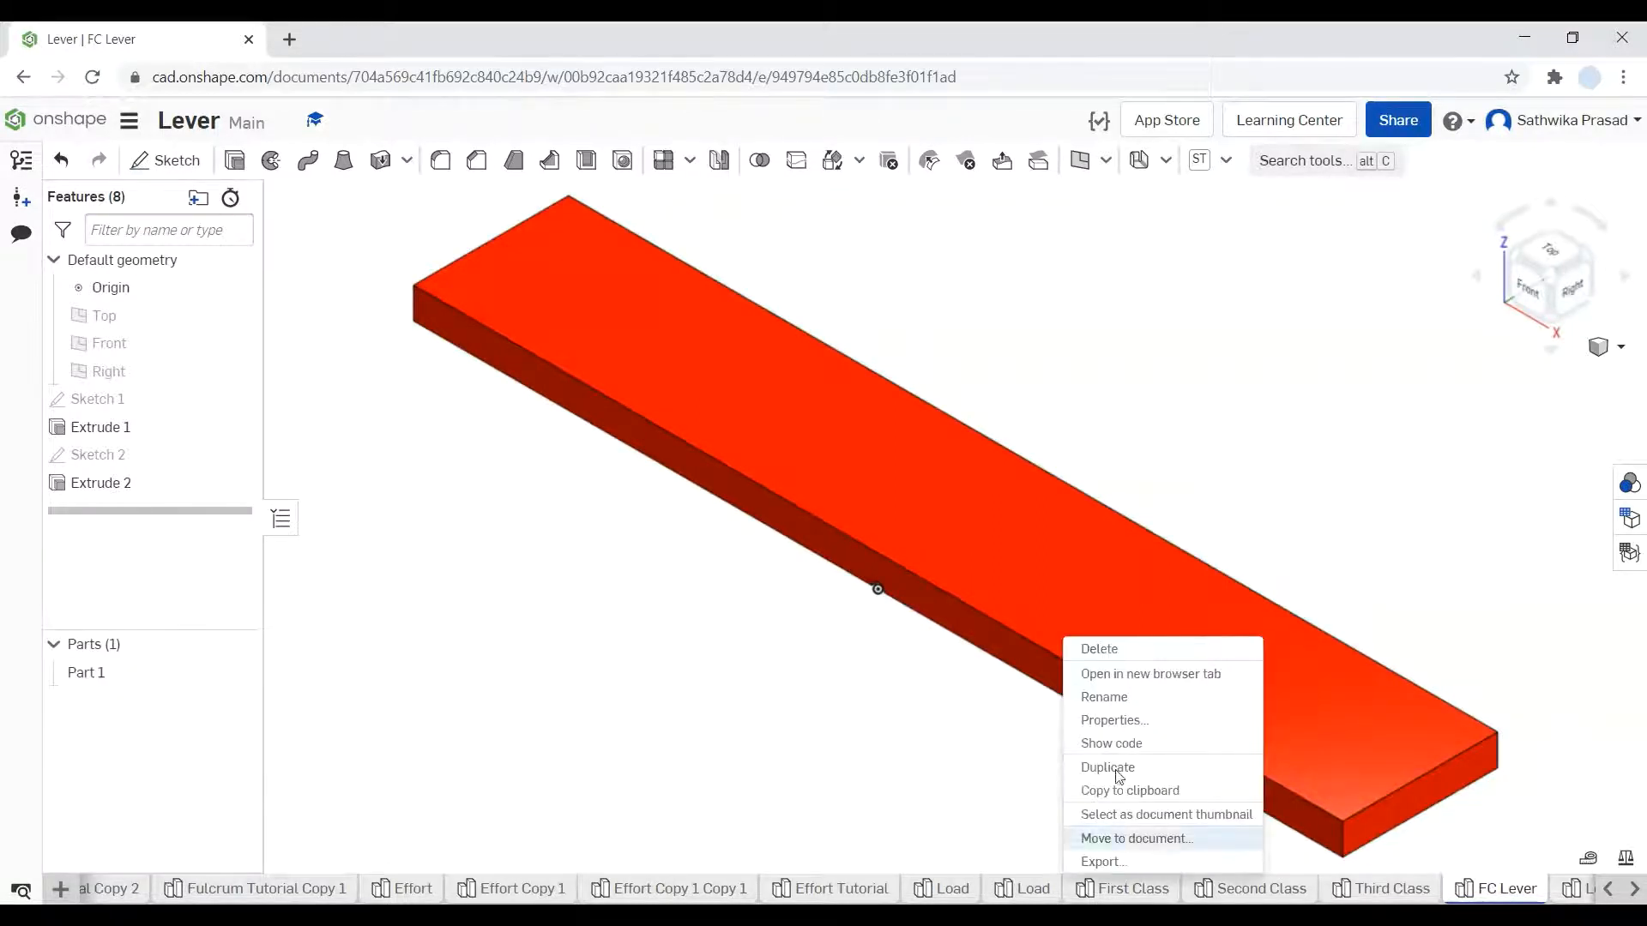
{"action": "left_click", "coordinate": [1101, 650]}
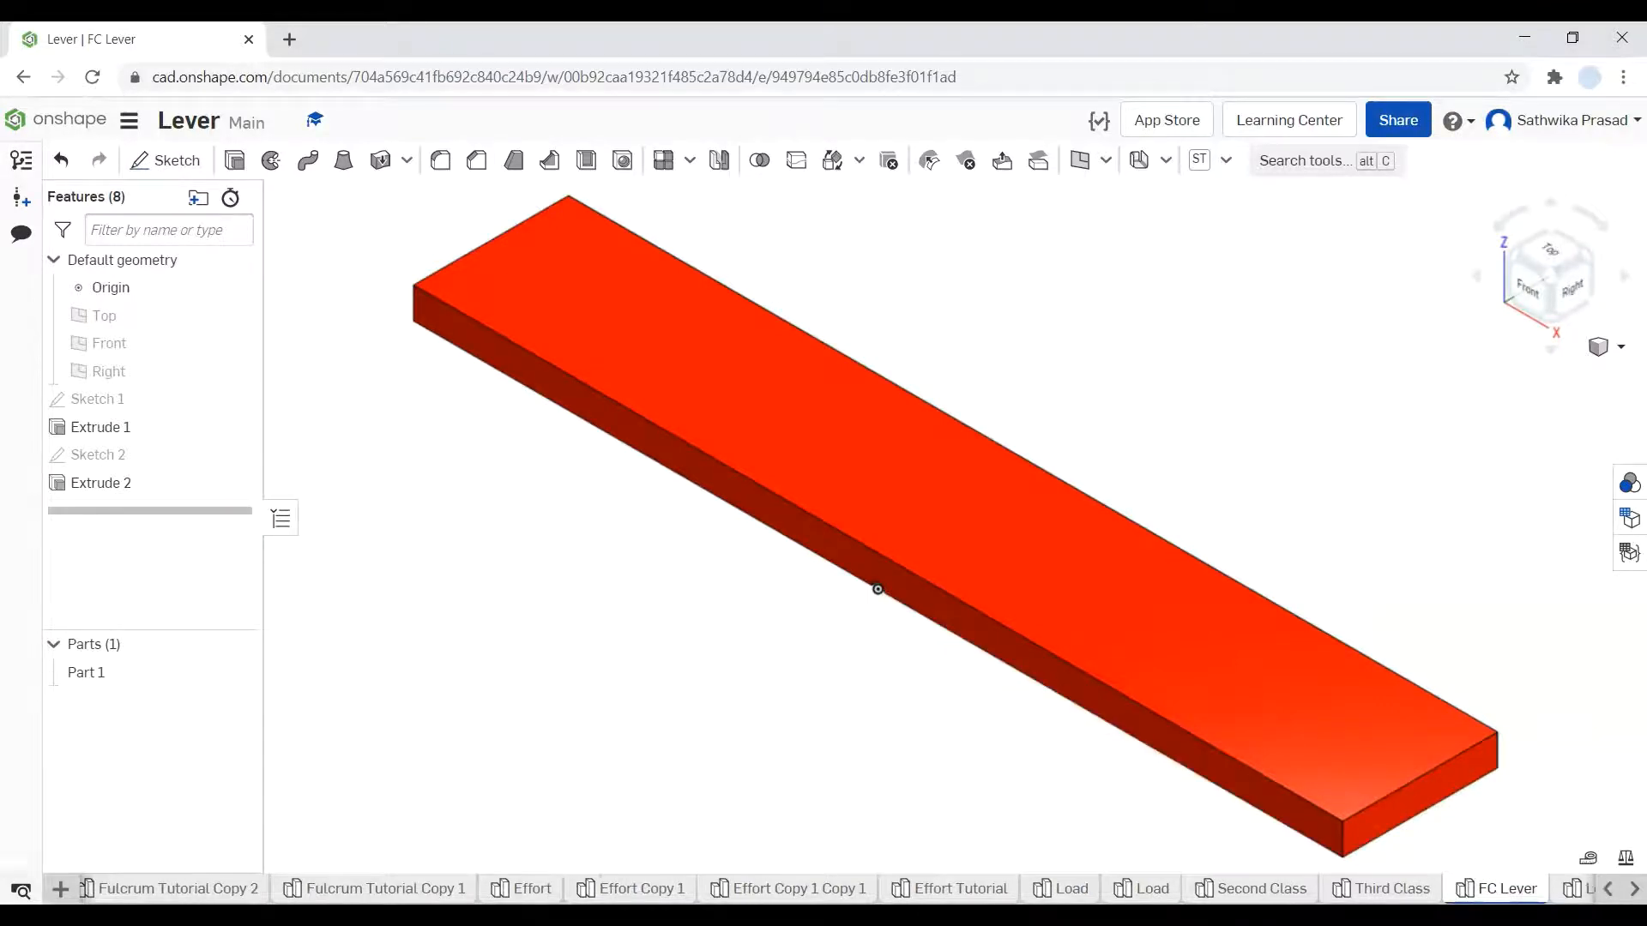
- Create a new Part Studio and start a sketch on its Top plane
{"action": "left_click", "coordinate": [61, 889]}
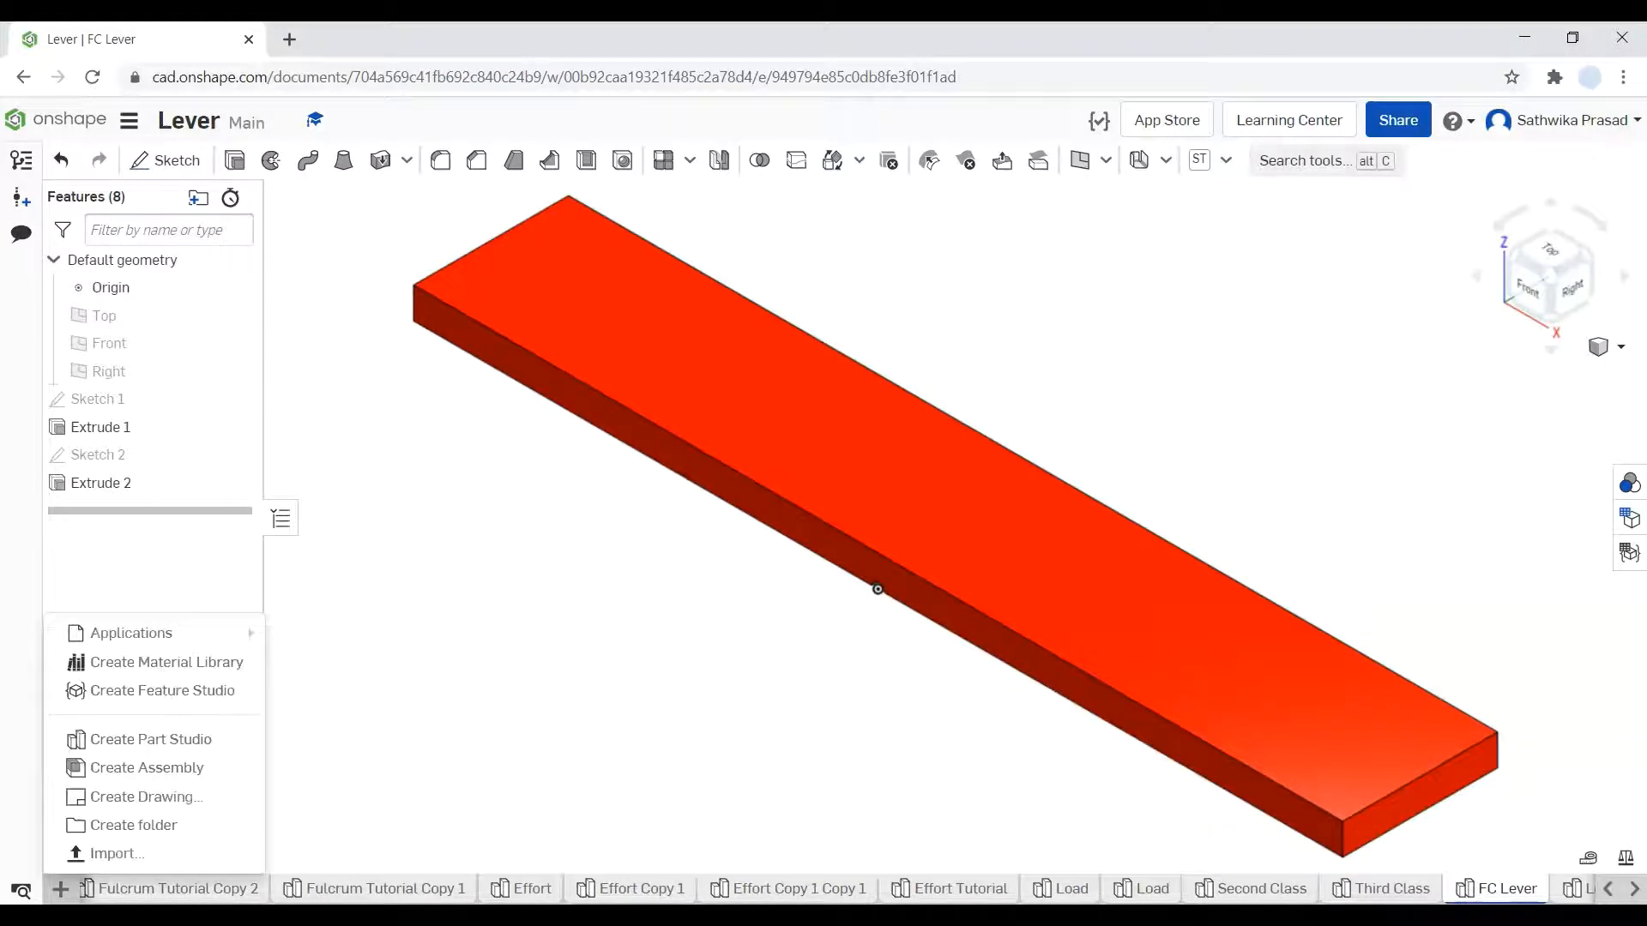
{"action": "left_click", "coordinate": [167, 735]}
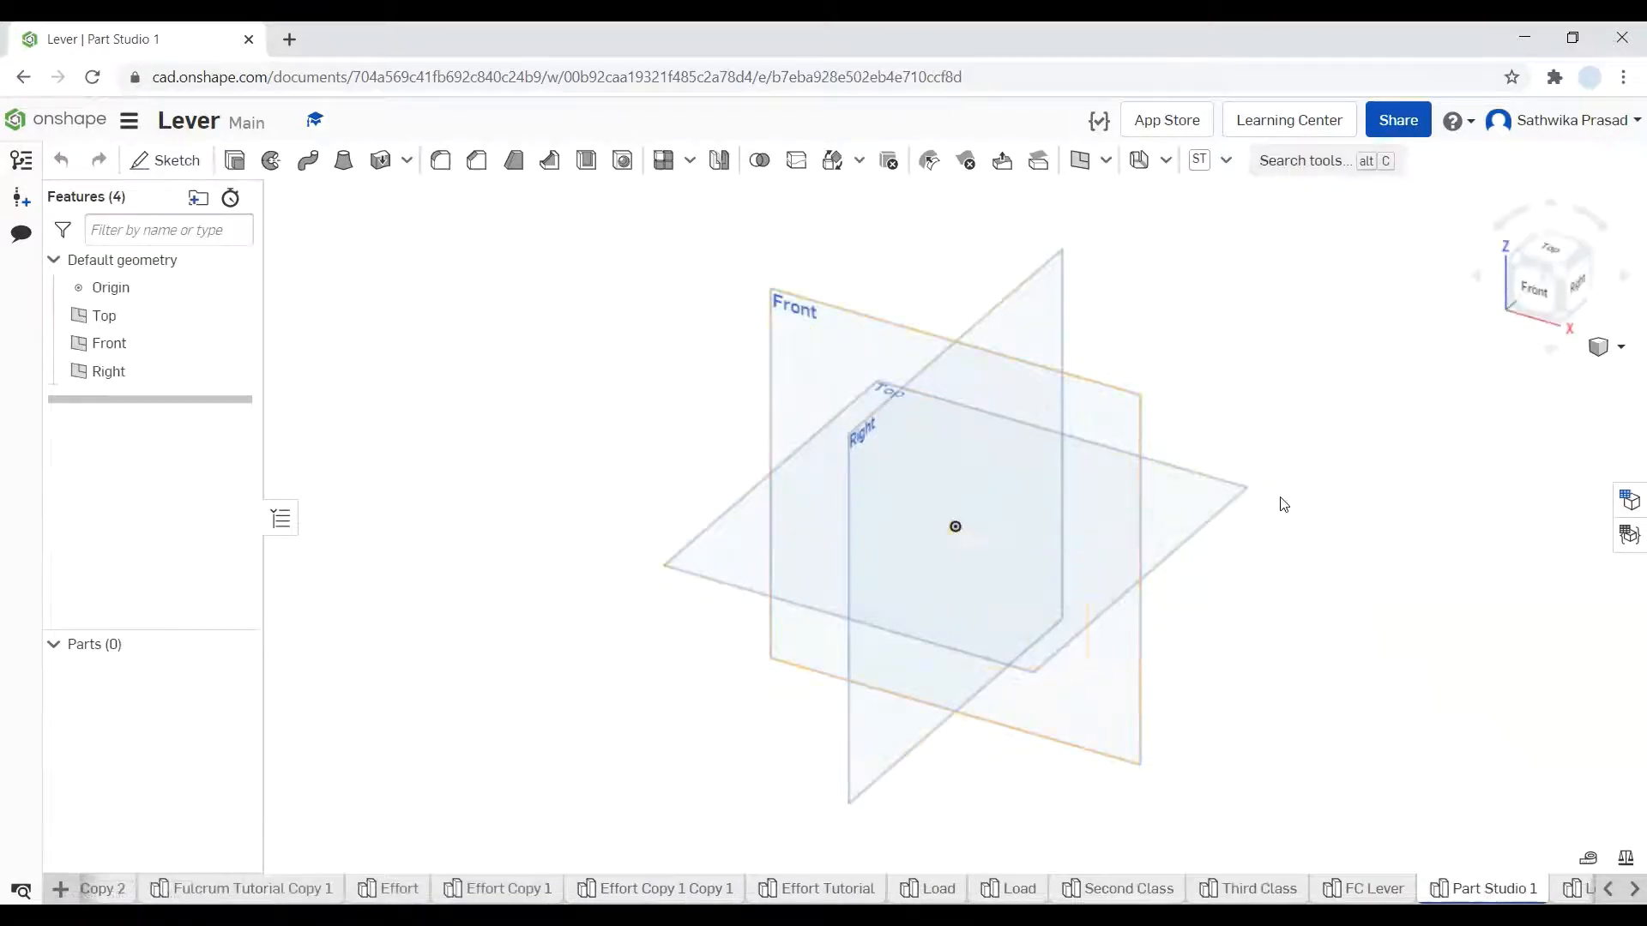
{"action": "left_click", "coordinate": [1190, 488]}
{"action": "right_click", "coordinate": [1190, 488]}
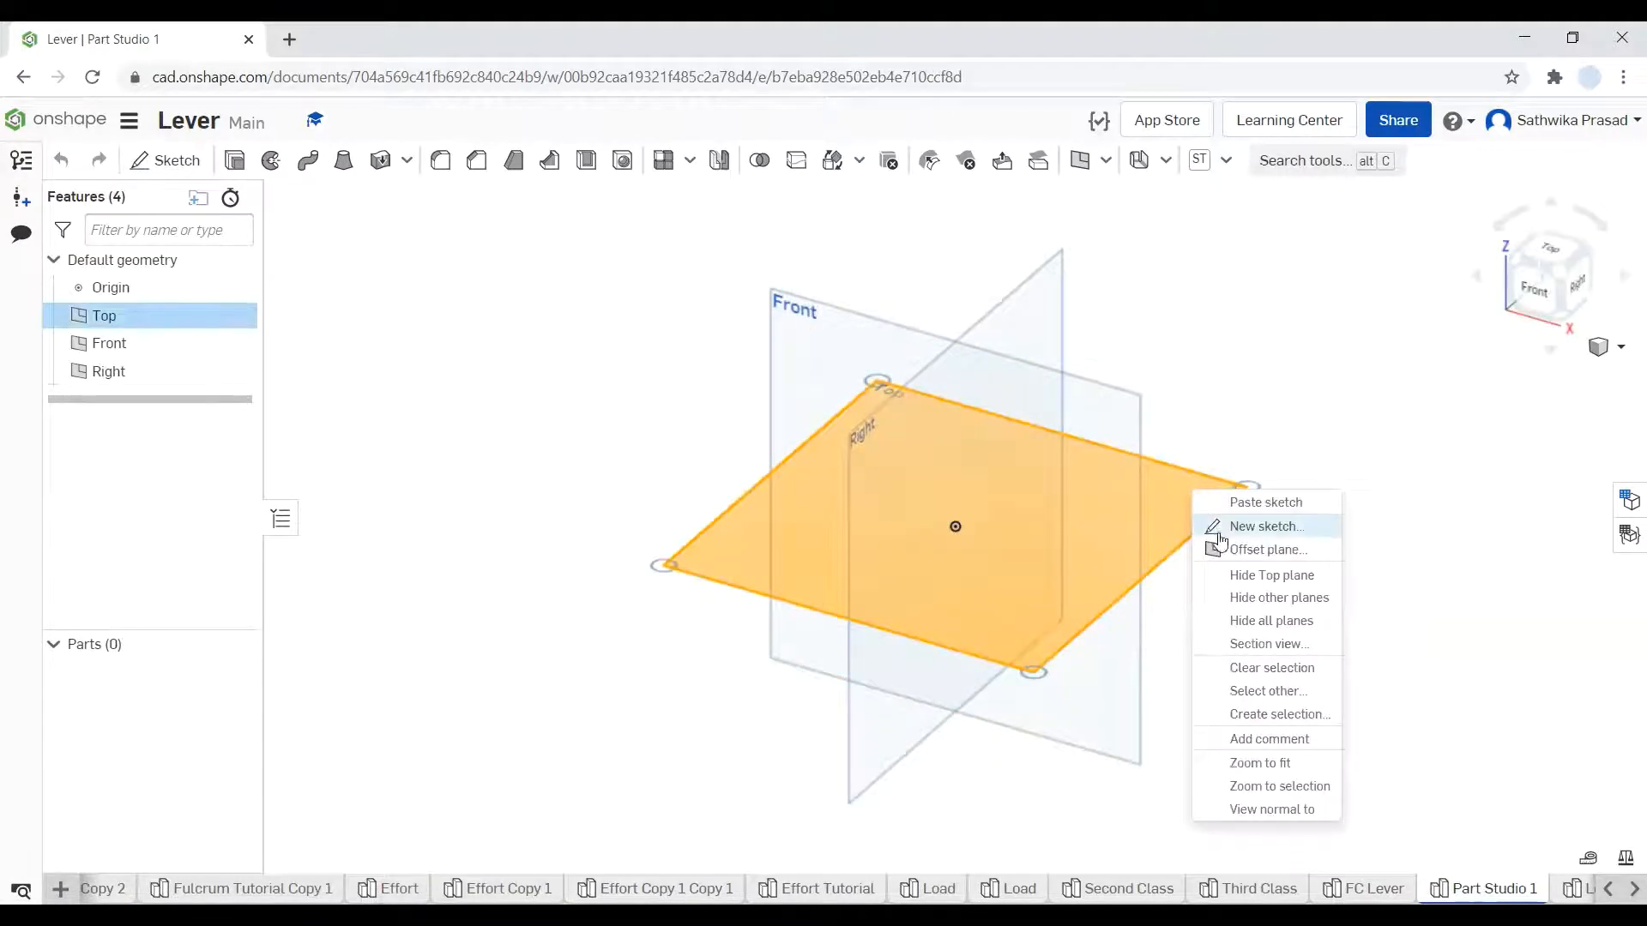
{"action": "left_click", "coordinate": [1261, 527]}
{"action": "right_click", "coordinate": [1180, 517]}
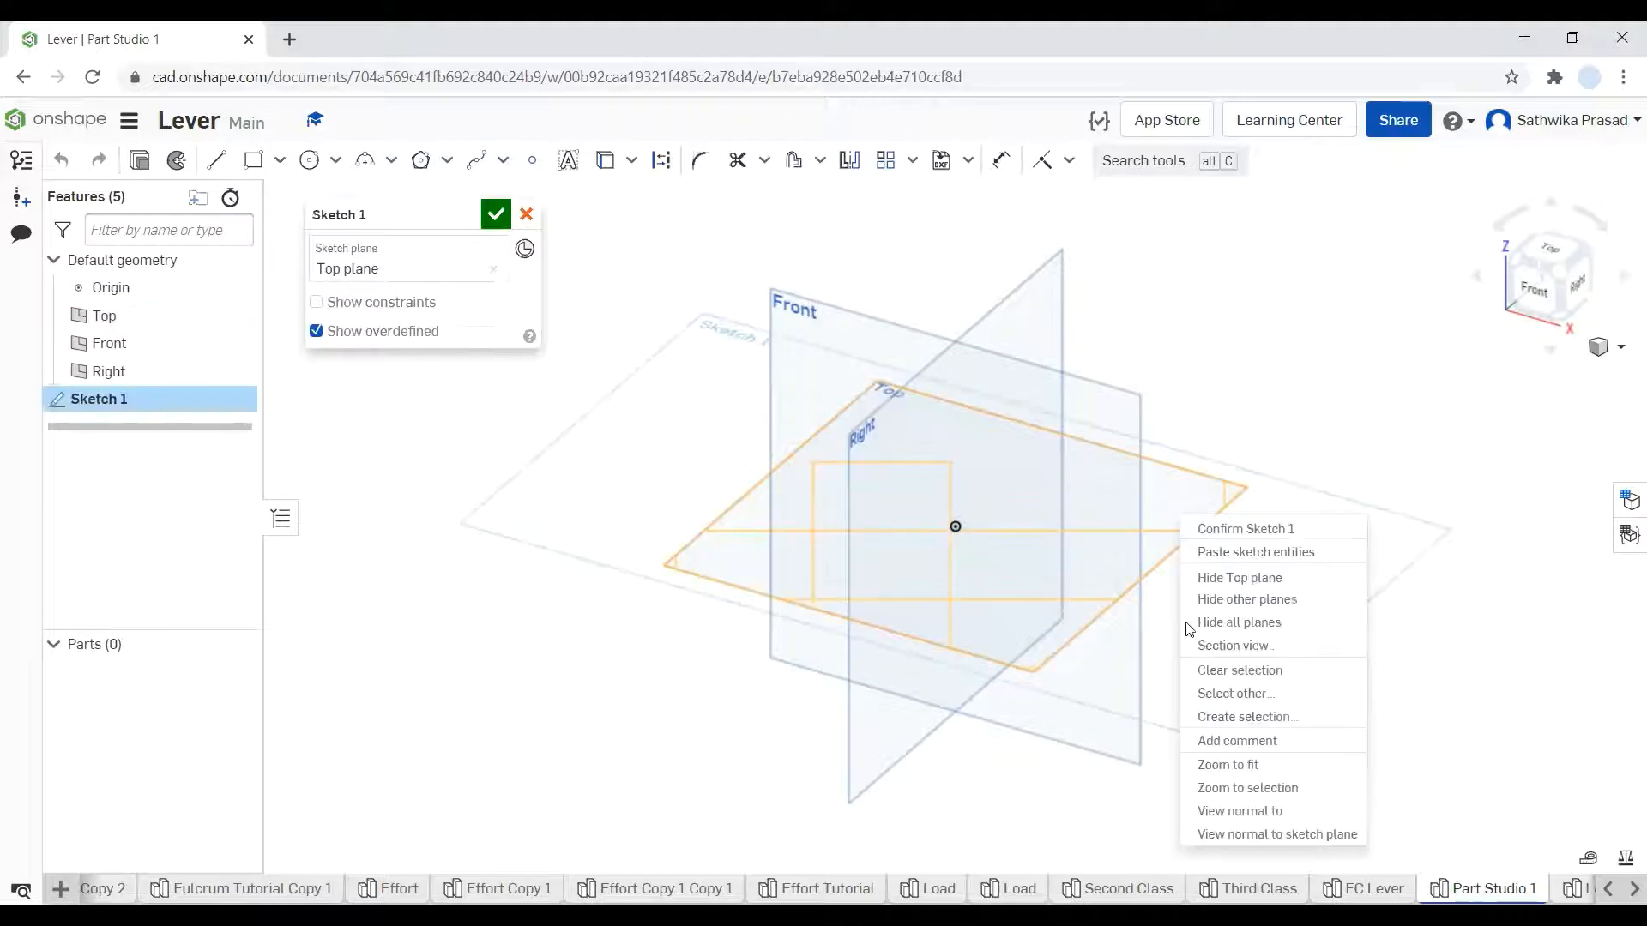
{"action": "left_click", "coordinate": [1262, 840]}
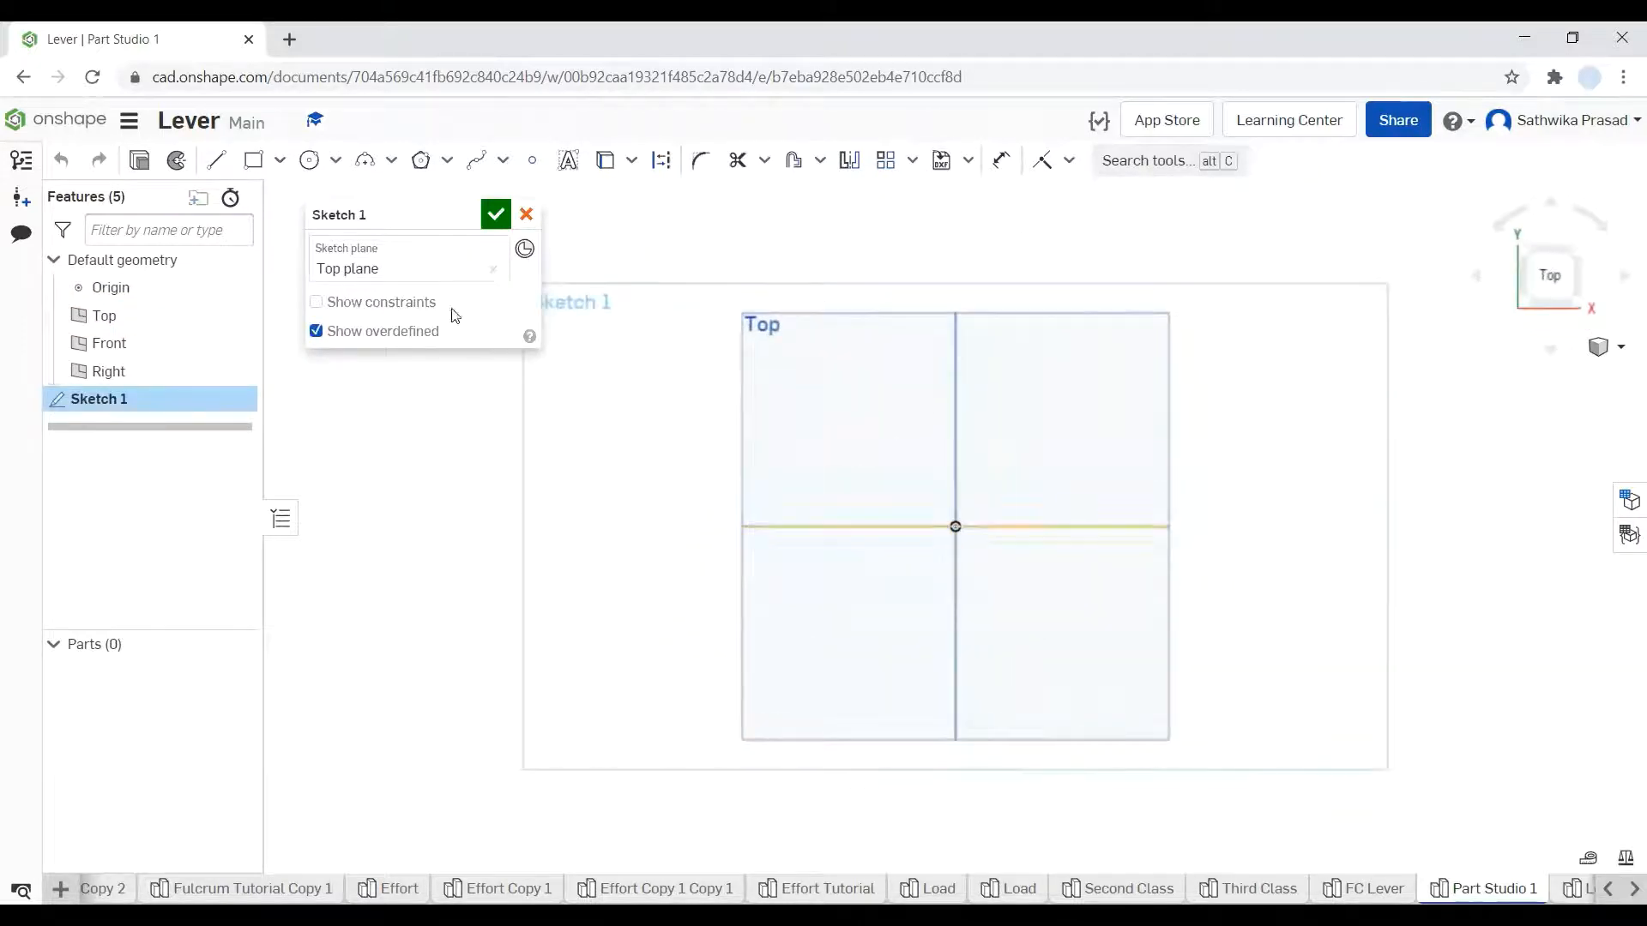
- Sketch a corner rectangle about 150 mm by 14 mm, with its lower edge along the horizontal axis through the origin
{"action": "left_click", "coordinate": [251, 162]}
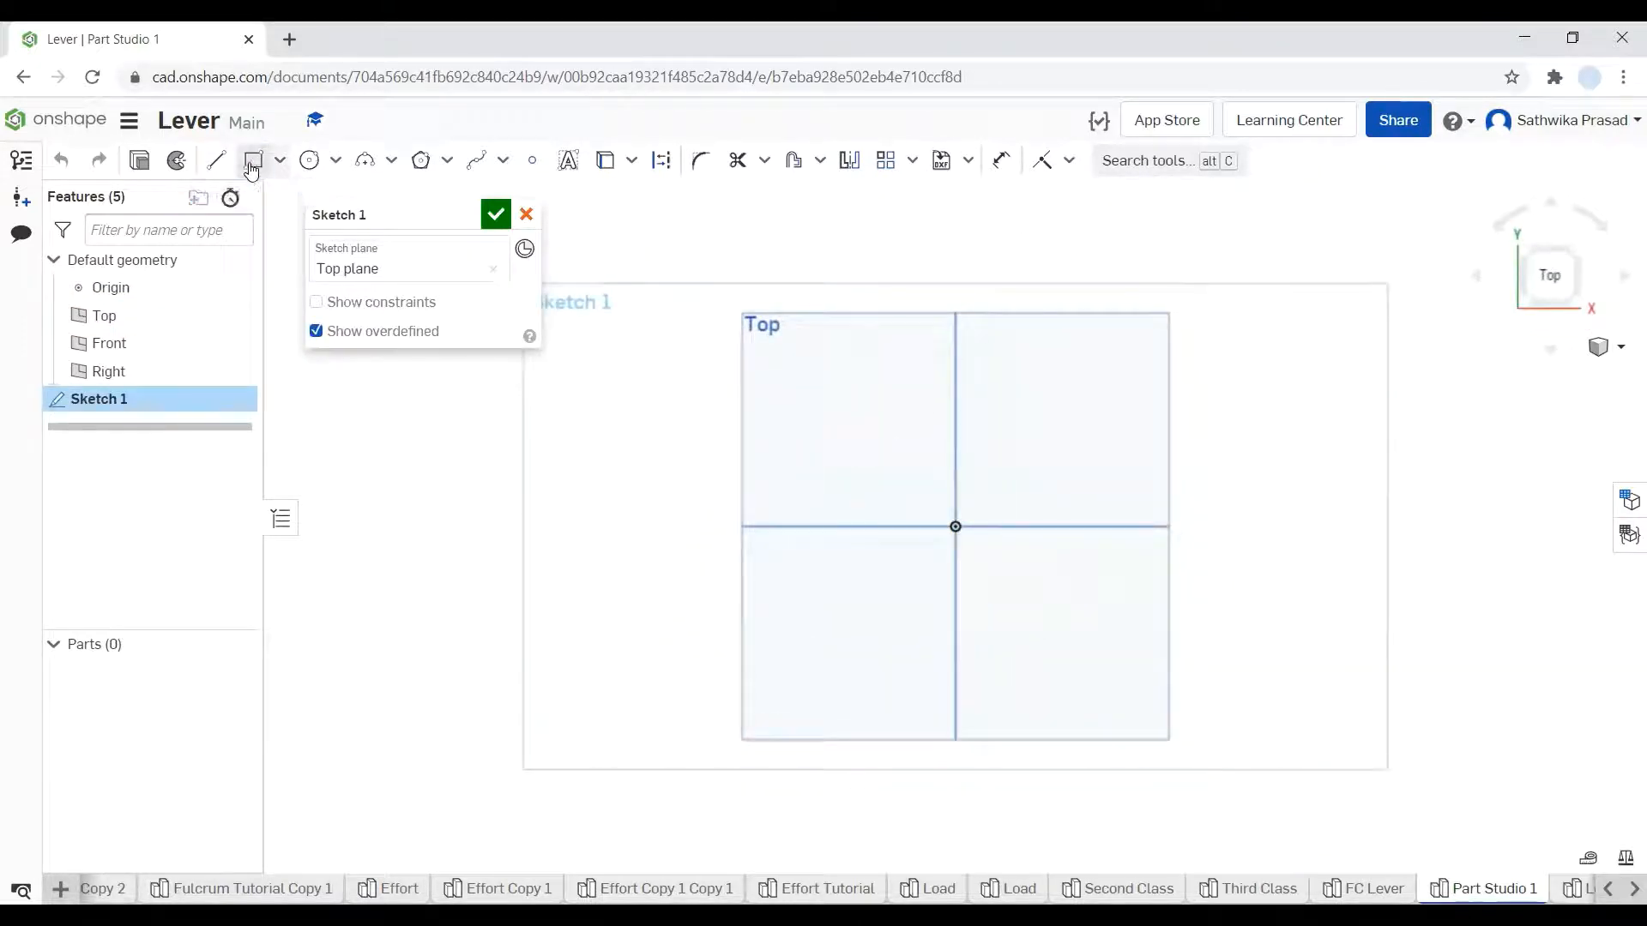
{"action": "left_click", "coordinate": [741, 526]}
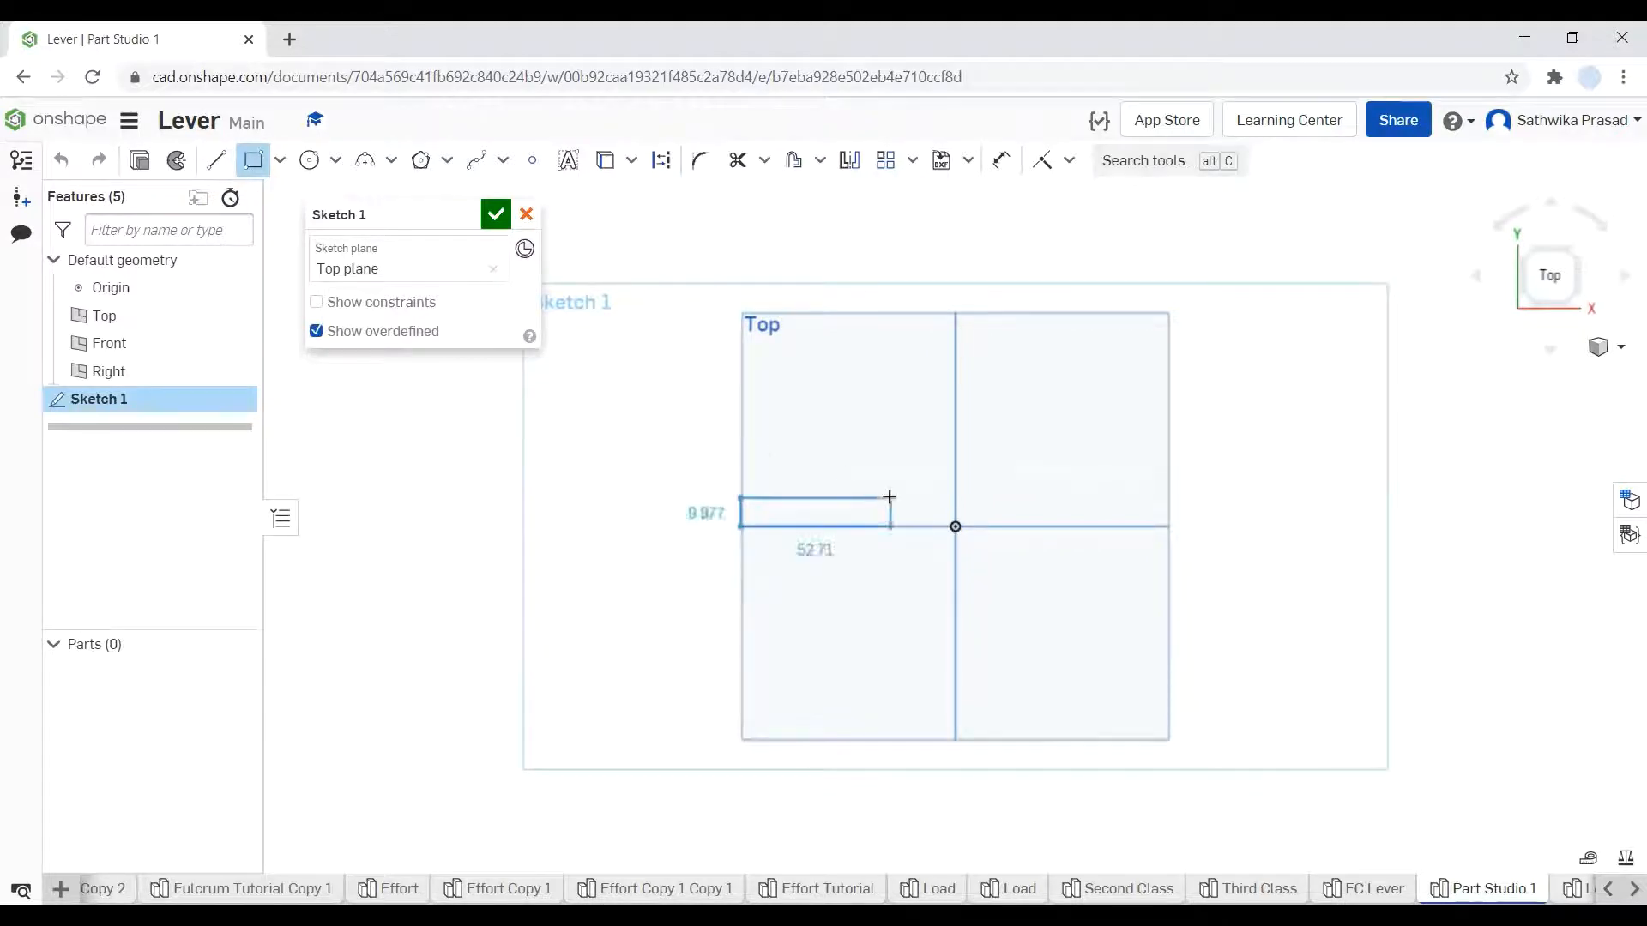
{"action": "left_click", "coordinate": [1167, 486]}
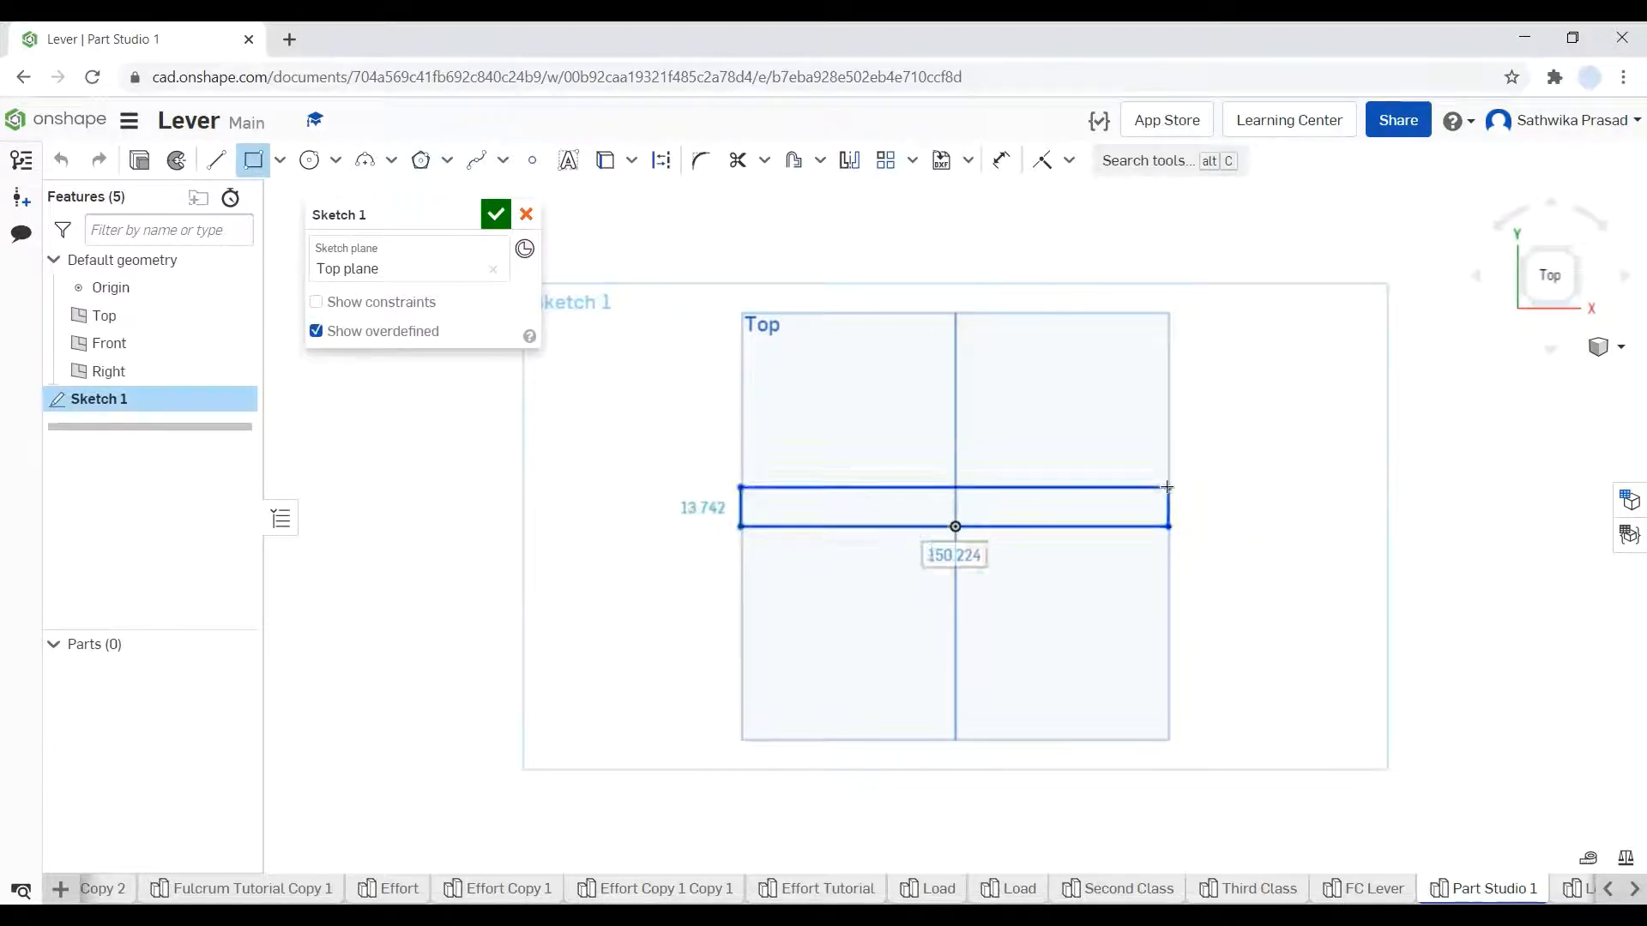
{"action": "key", "text": "Escape"}
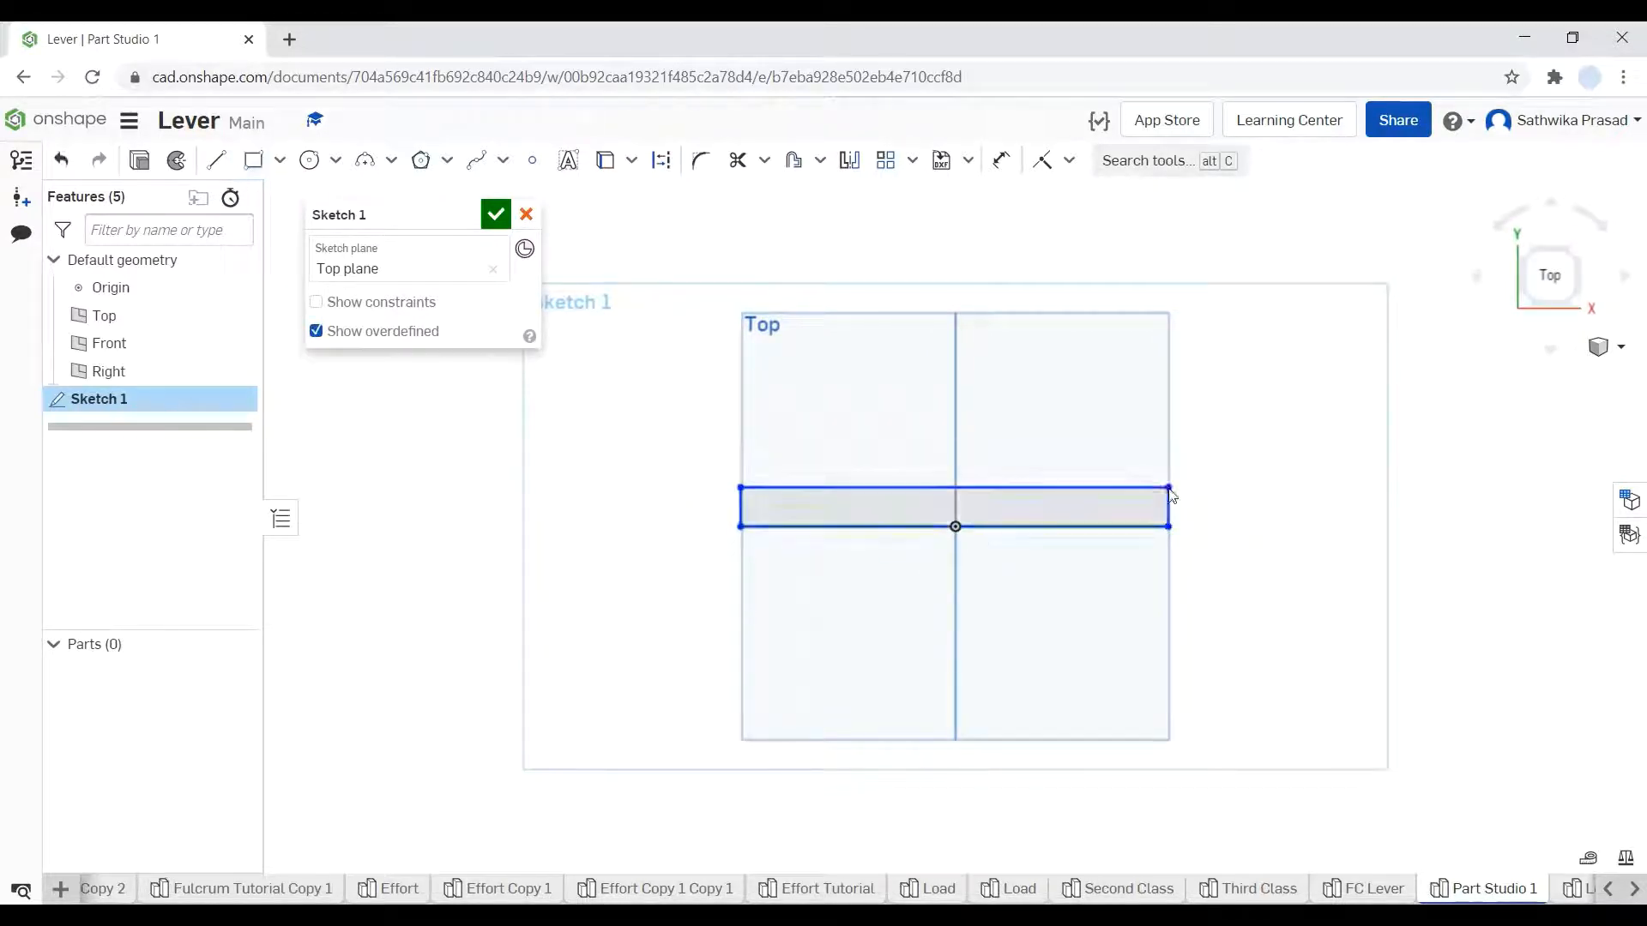
- Dimension the rectangle to 150 mm long and 25 mm high, and finish the sketch
{"action": "left_click", "coordinate": [1001, 161]}
{"action": "left_click", "coordinate": [1078, 526]}
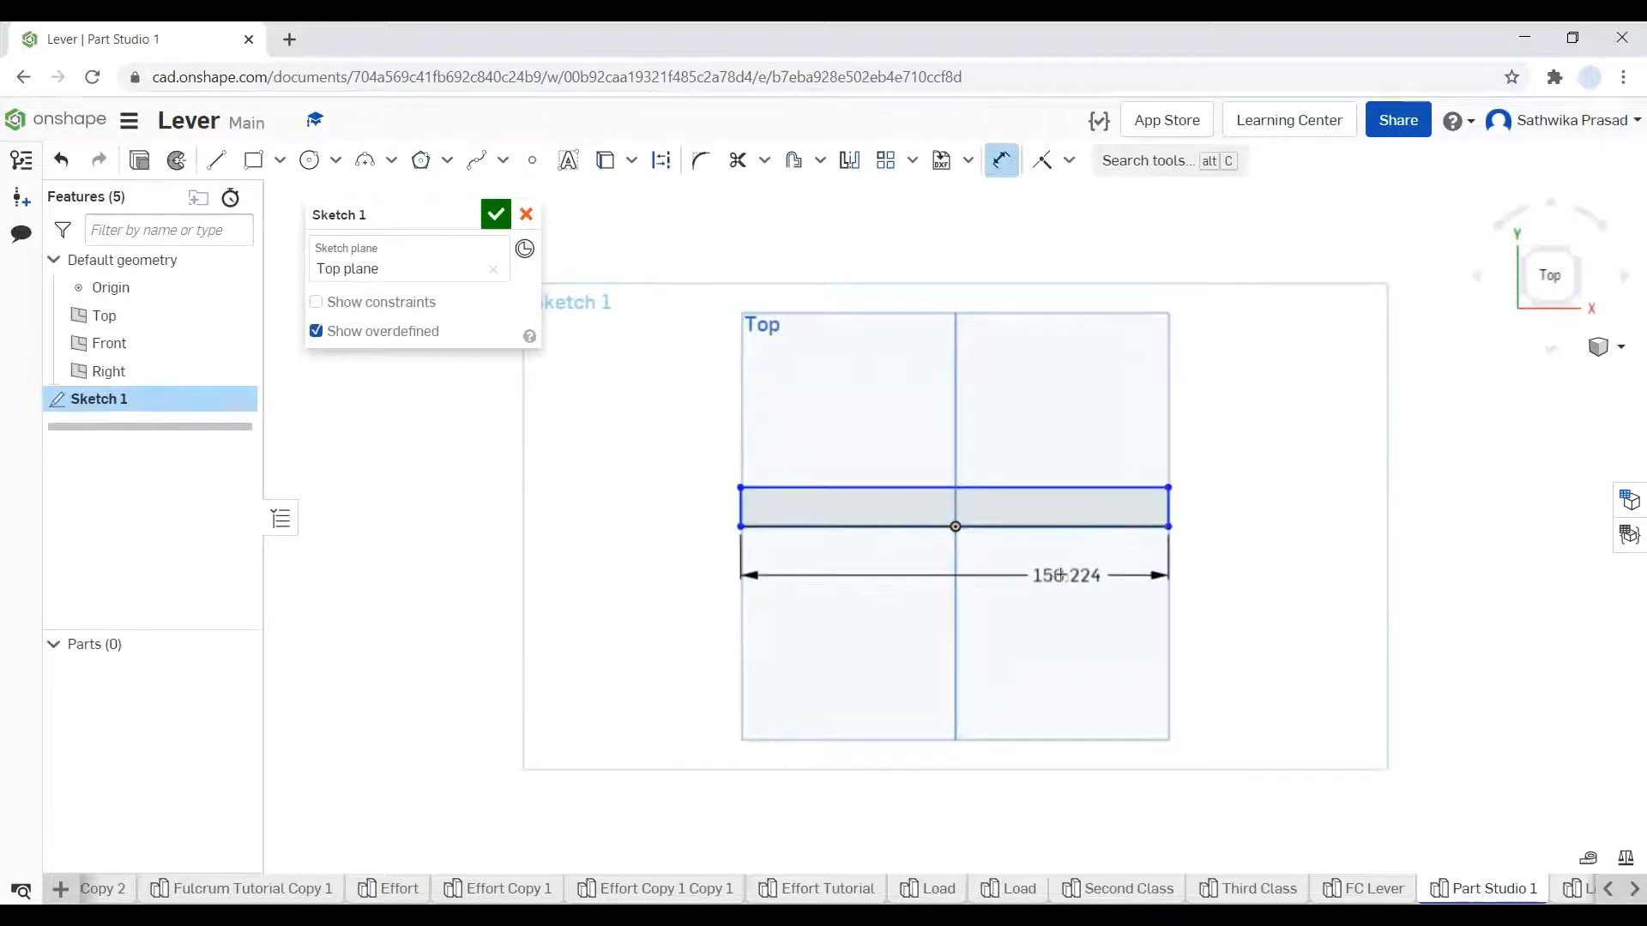
{"action": "left_click", "coordinate": [1061, 575]}
{"action": "type", "text": "150"}
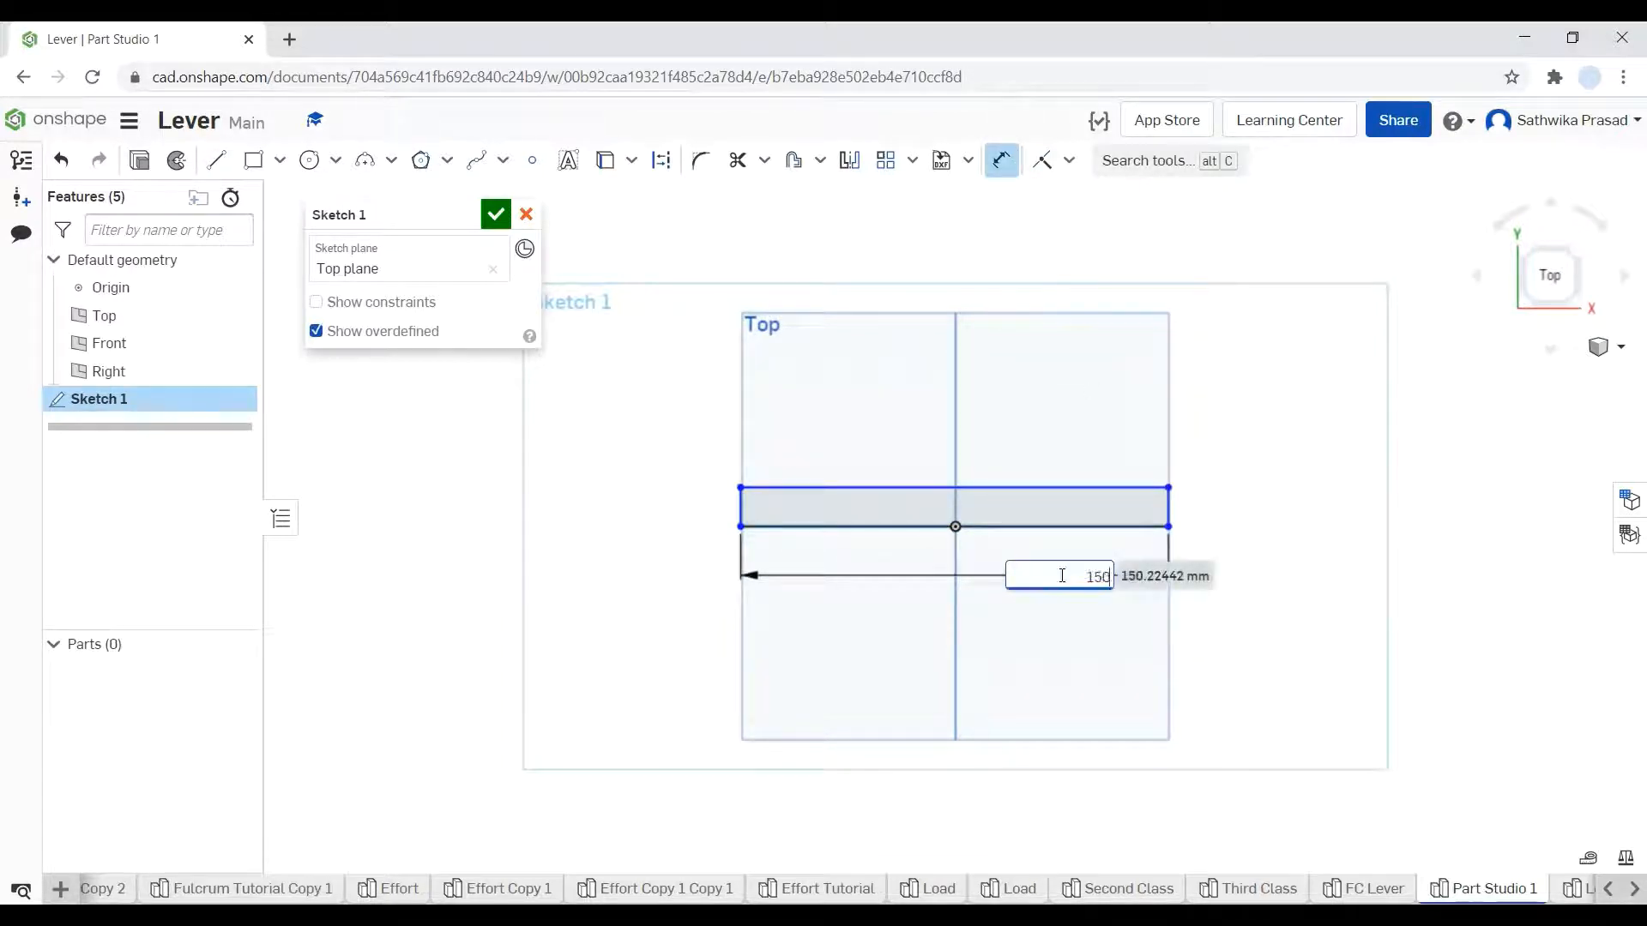
{"action": "key", "text": "Return"}
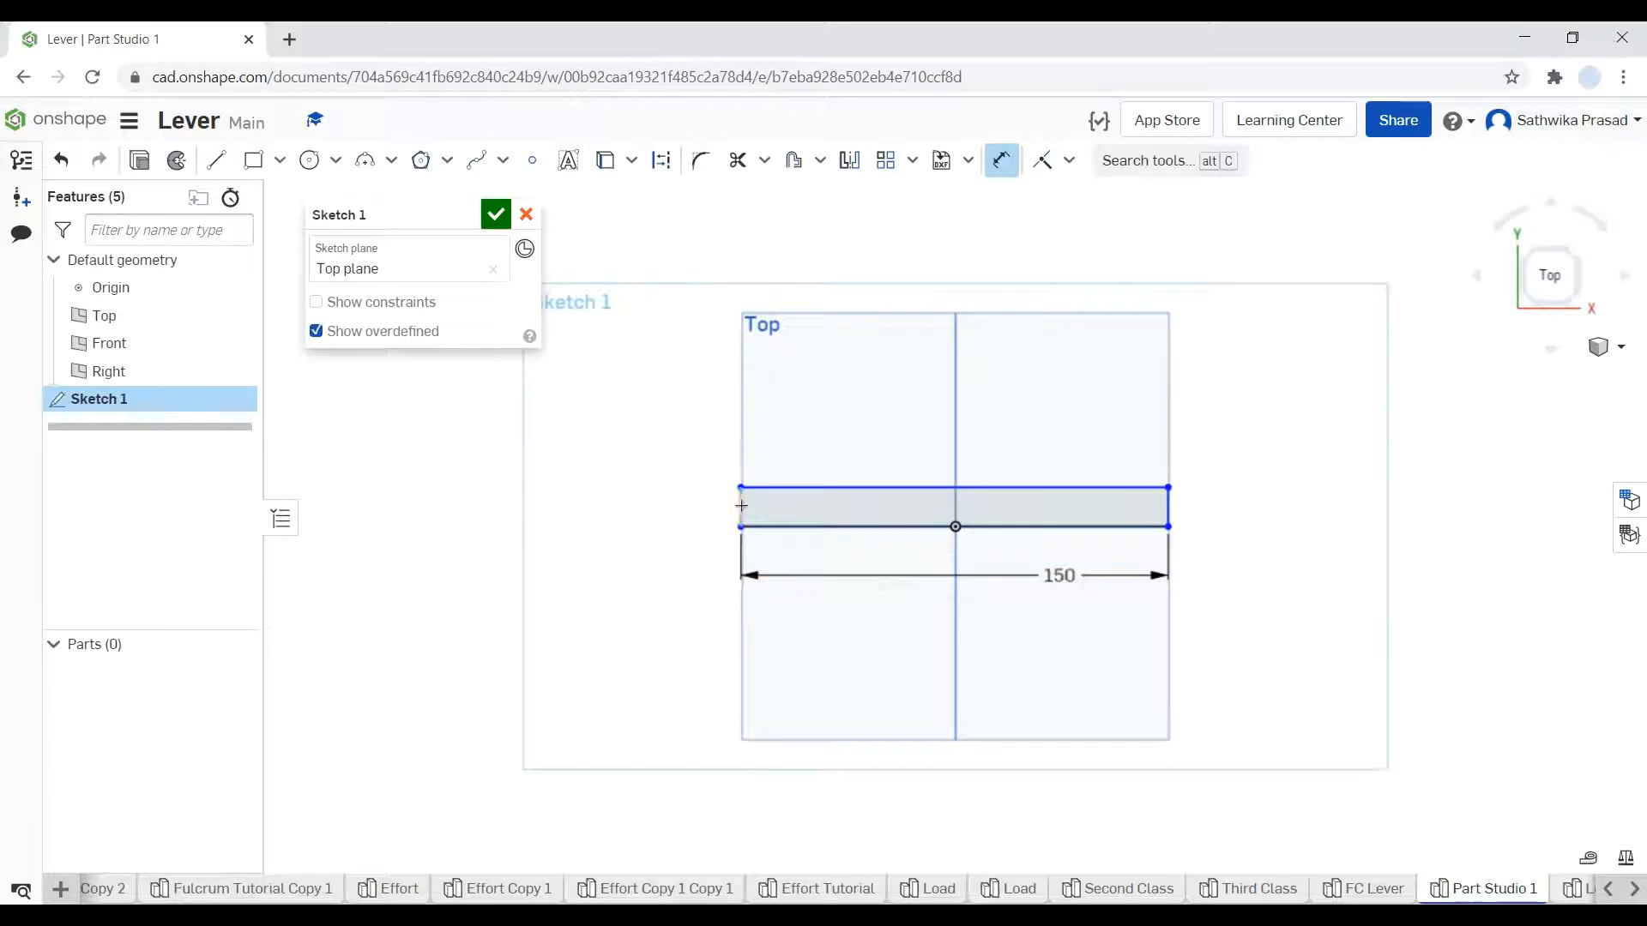
{"action": "left_click", "coordinate": [741, 506]}
{"action": "left_click", "coordinate": [719, 507]}
{"action": "type", "text": "25"}
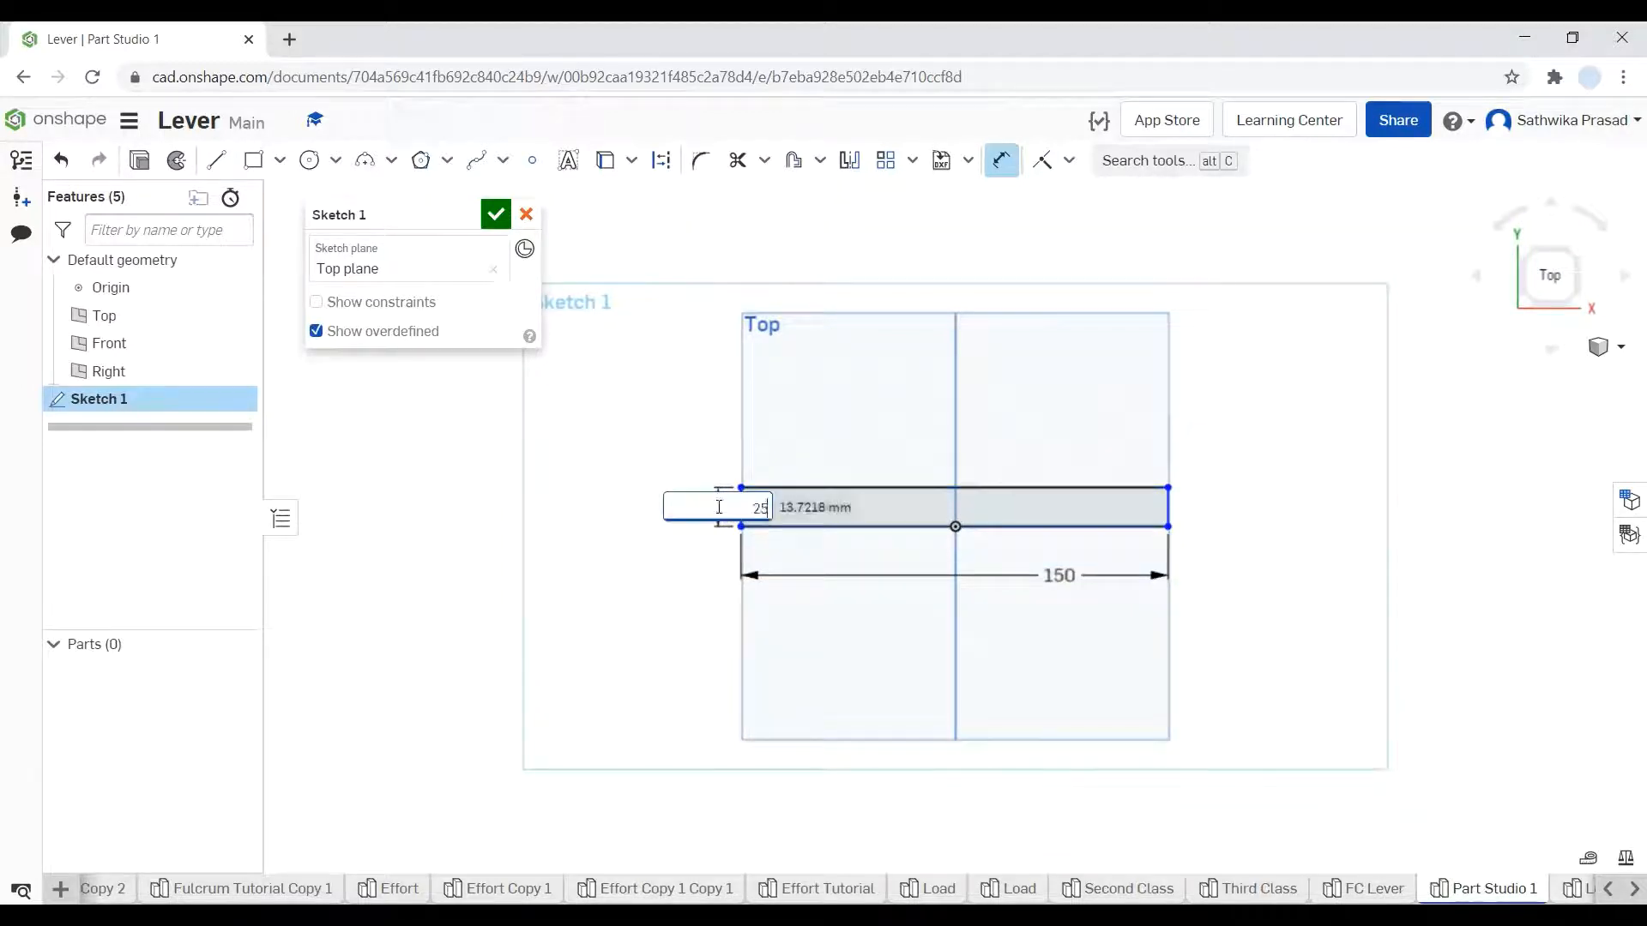
{"action": "key", "text": "Return"}
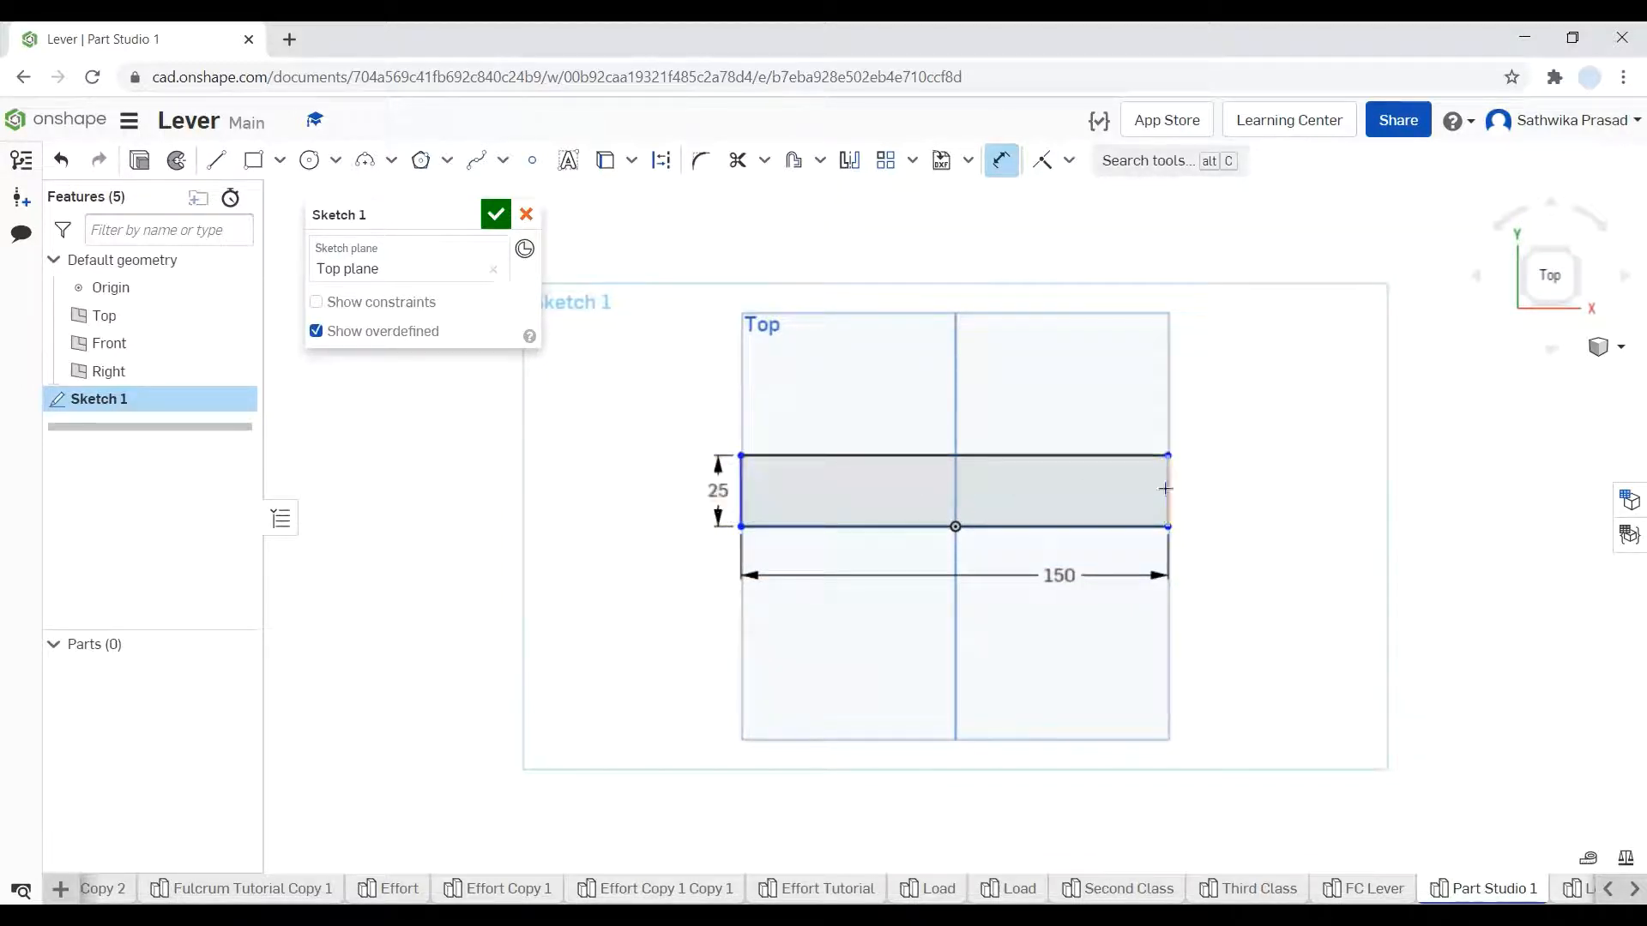
{"action": "key", "text": "Escape"}
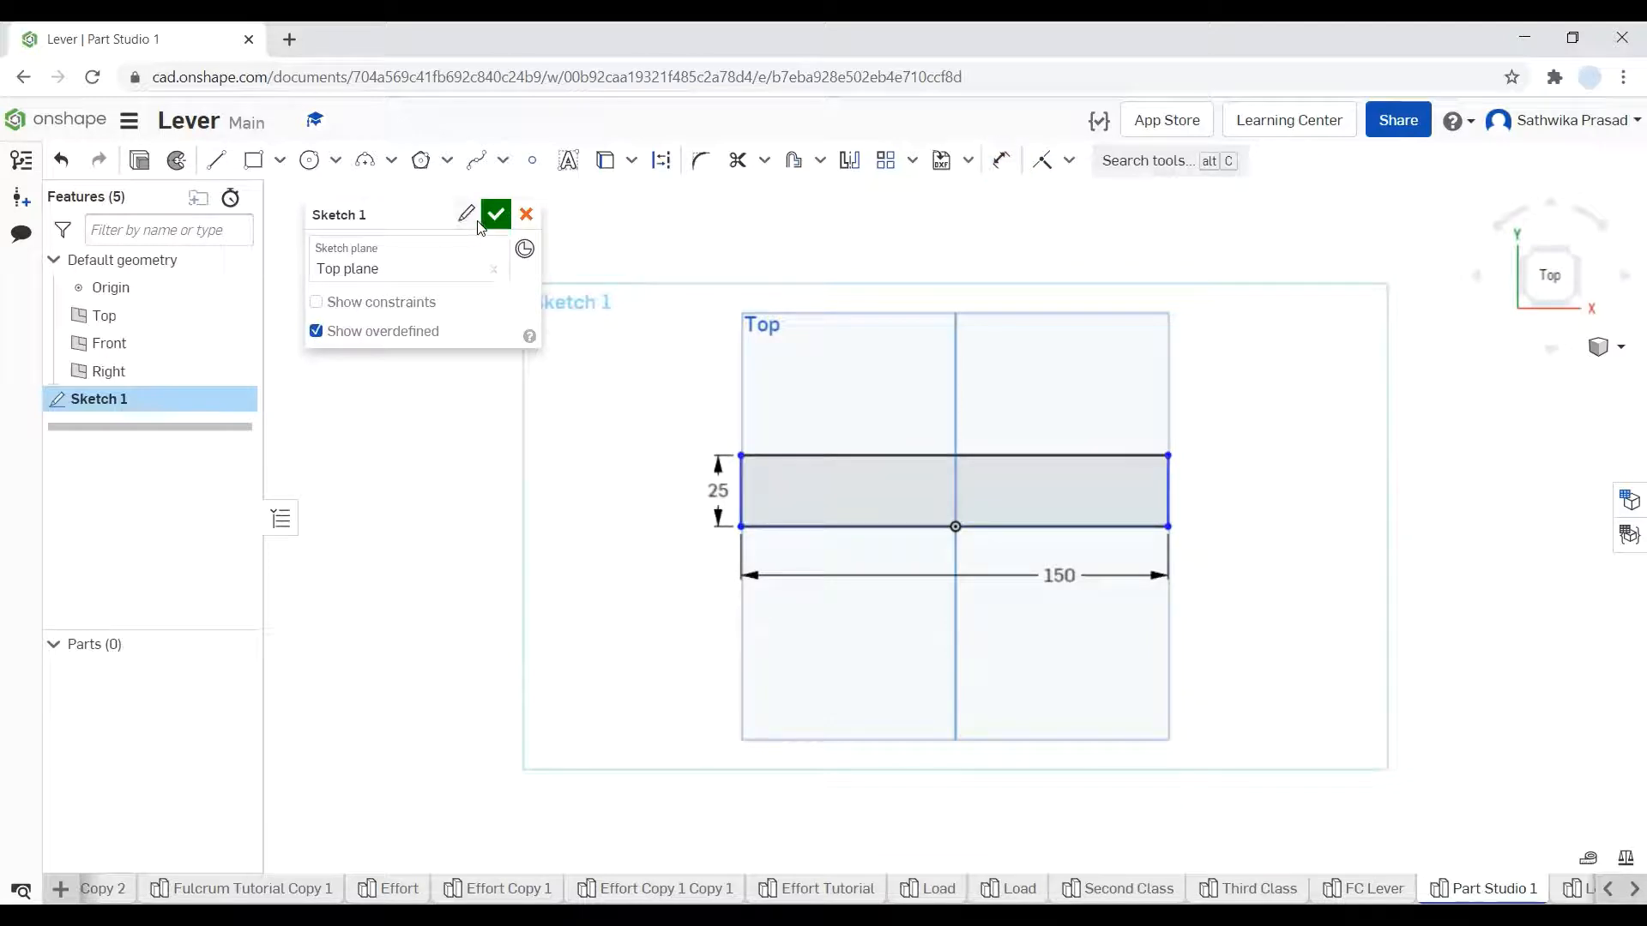
{"action": "left_click", "coordinate": [466, 214]}
{"action": "left_click", "coordinate": [498, 214]}
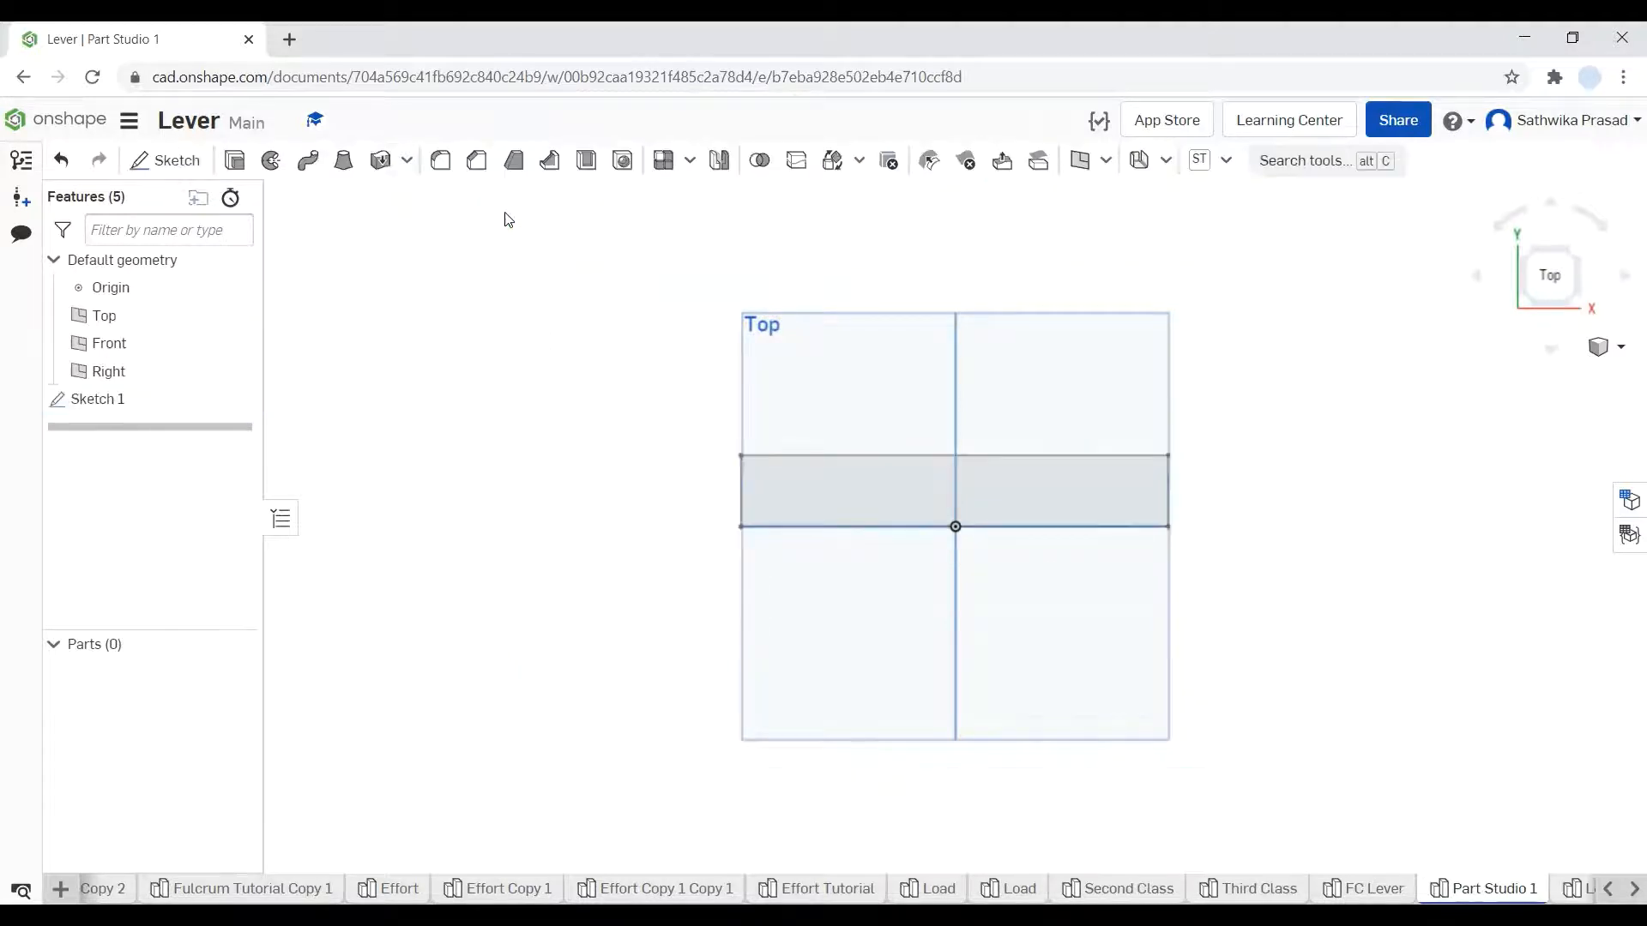
- Extrude the rectangle as a new solid with a blind depth of 5 mm
{"action": "left_click", "coordinate": [237, 161]}
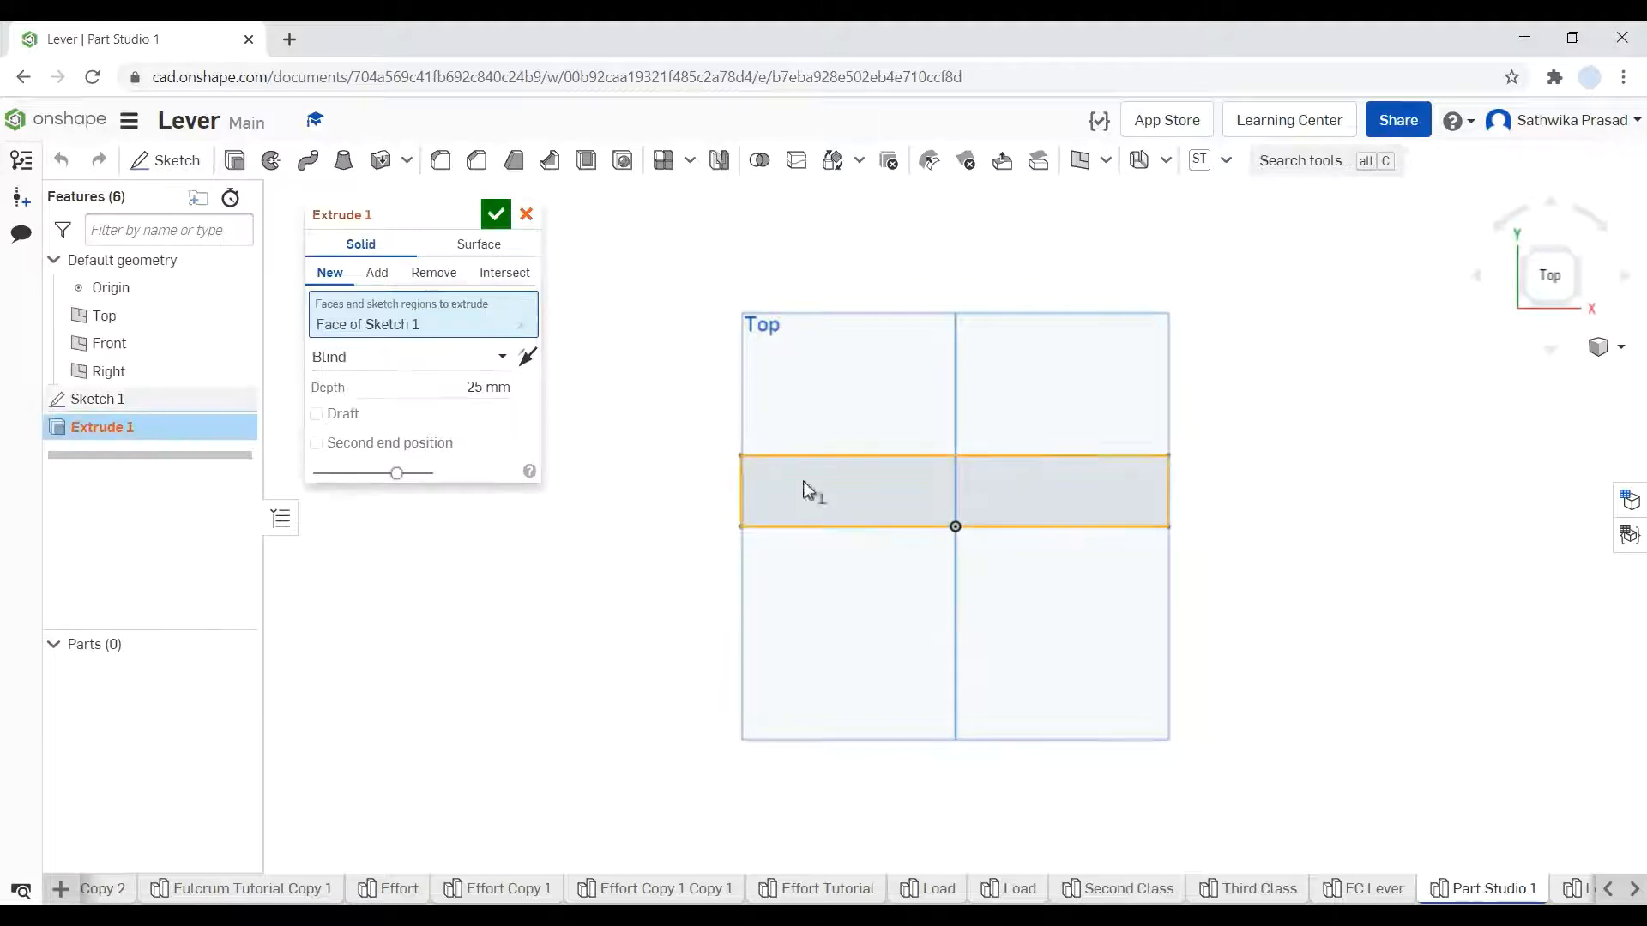
{"action": "left_click", "coordinate": [489, 387]}
{"action": "left_click", "coordinate": [506, 385]}
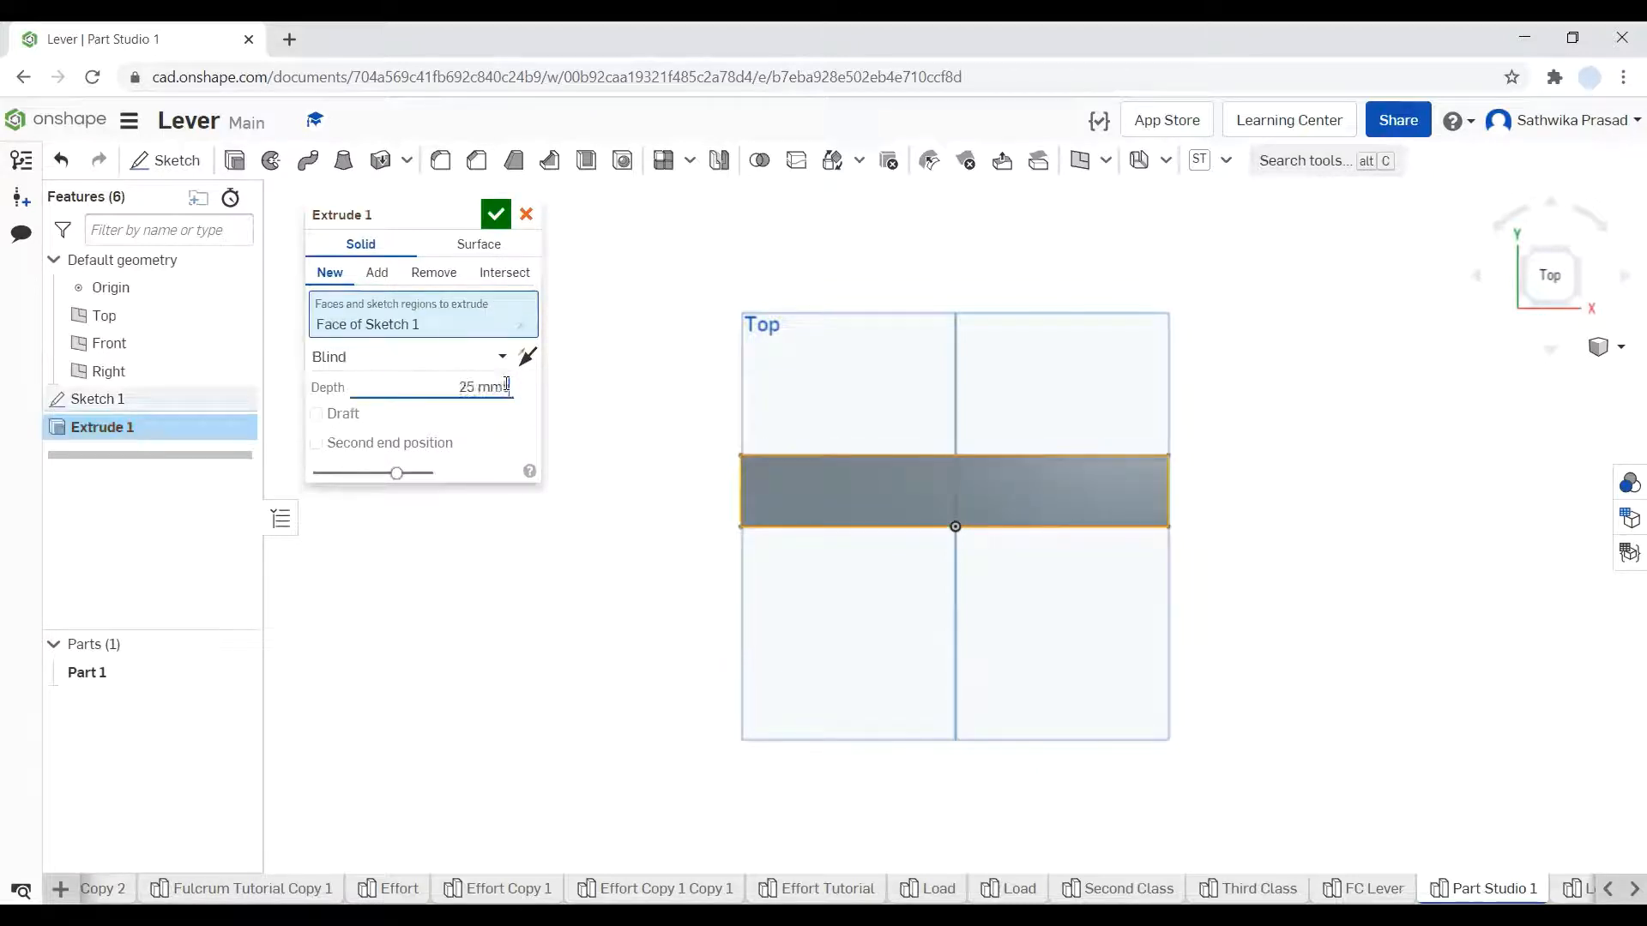
{"action": "triple_click", "coordinate": [506, 385]}
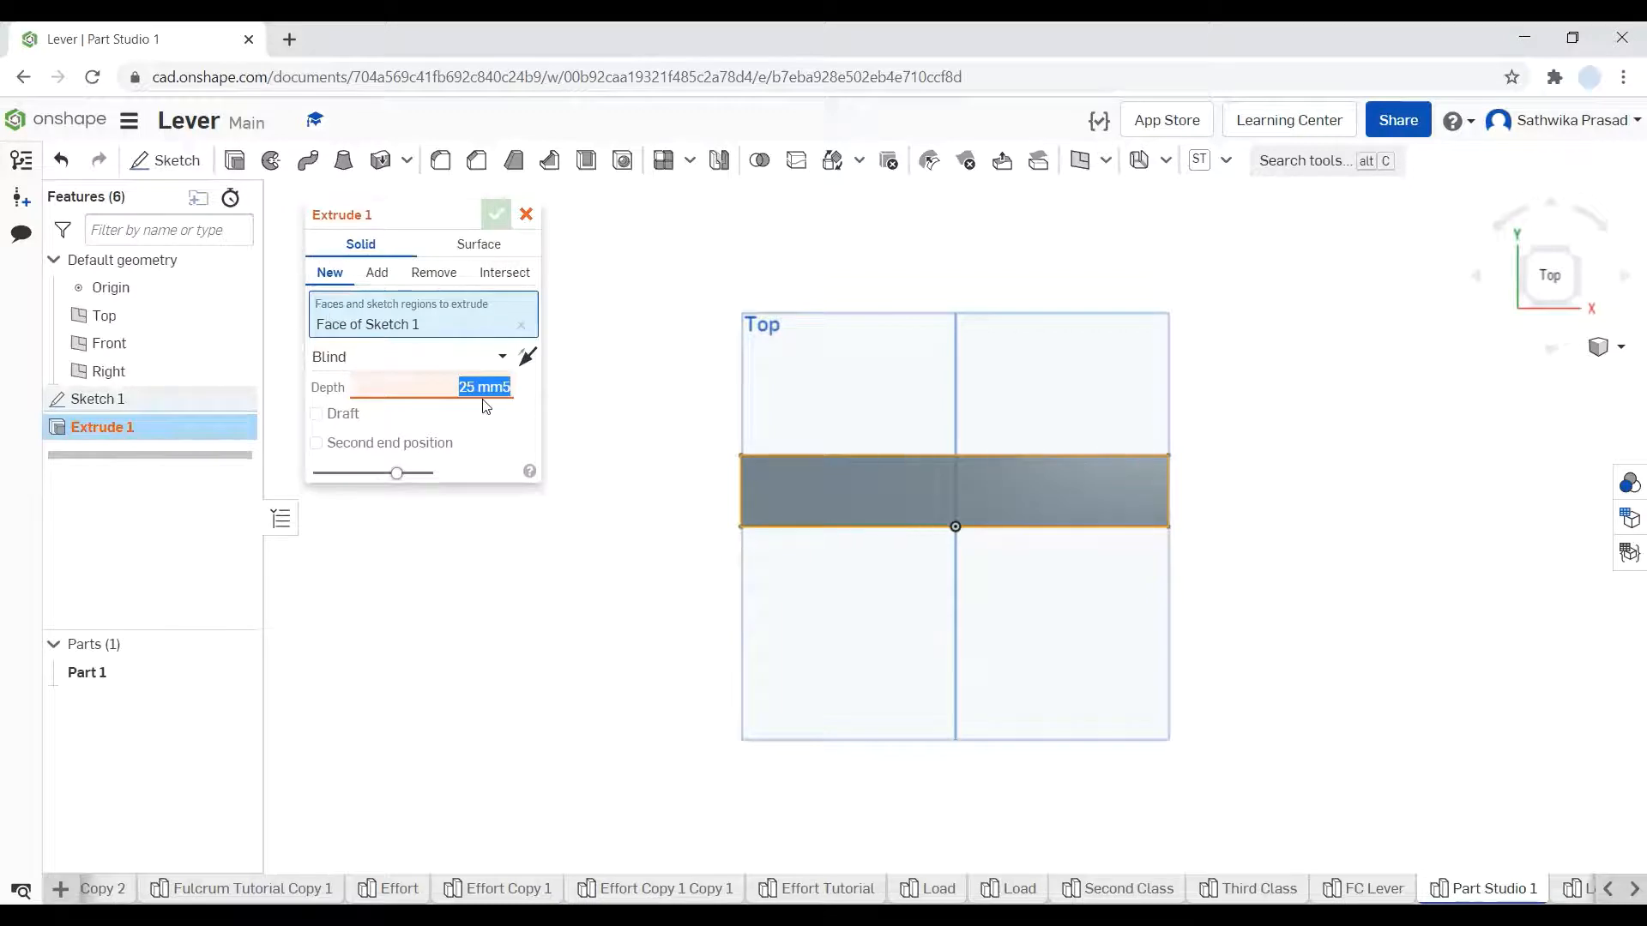
{"action": "key", "text": "BackSpace"}
{"action": "type", "text": "5 m"}
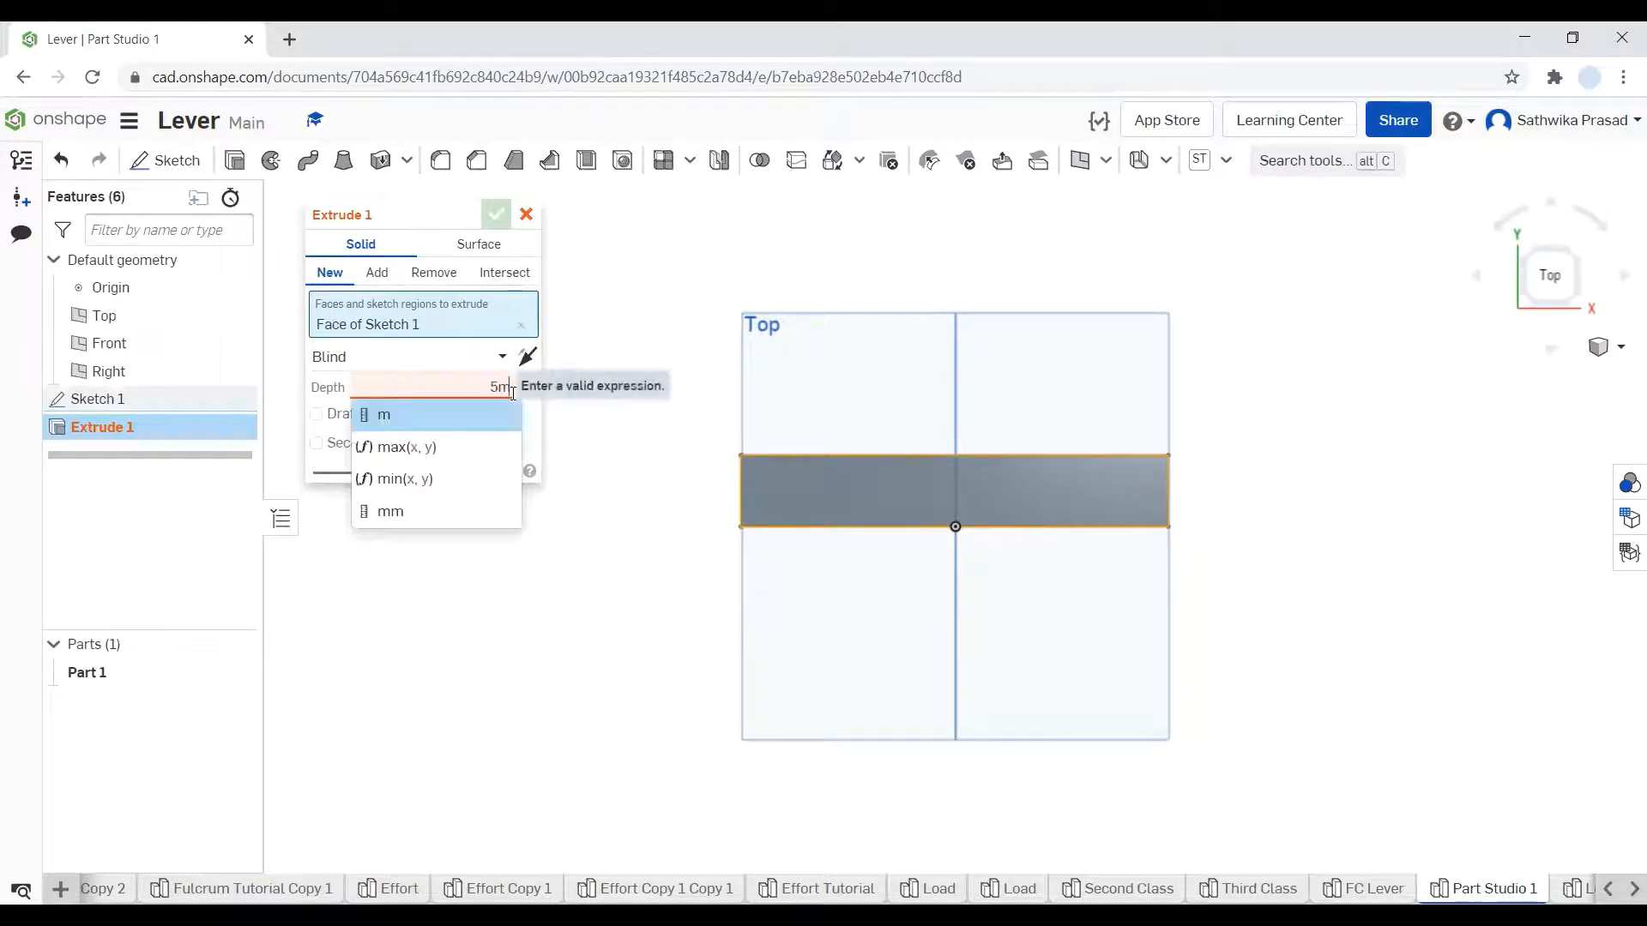
{"action": "type", "text": "m"}
{"action": "key", "text": "Return"}
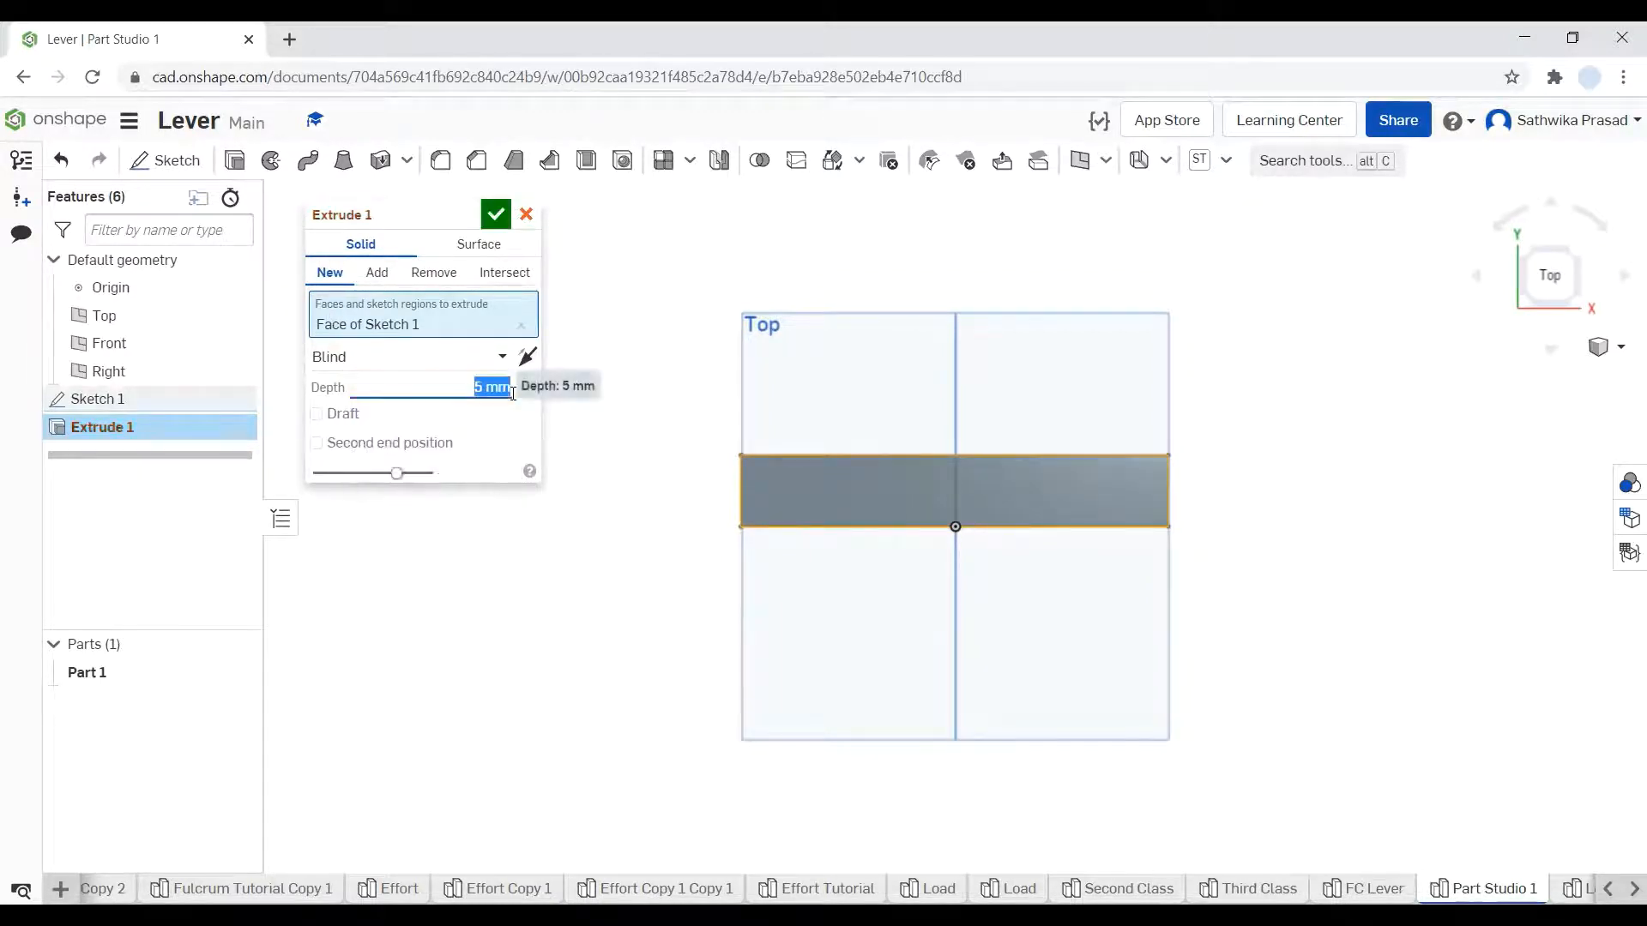
{"action": "left_click", "coordinate": [496, 215]}
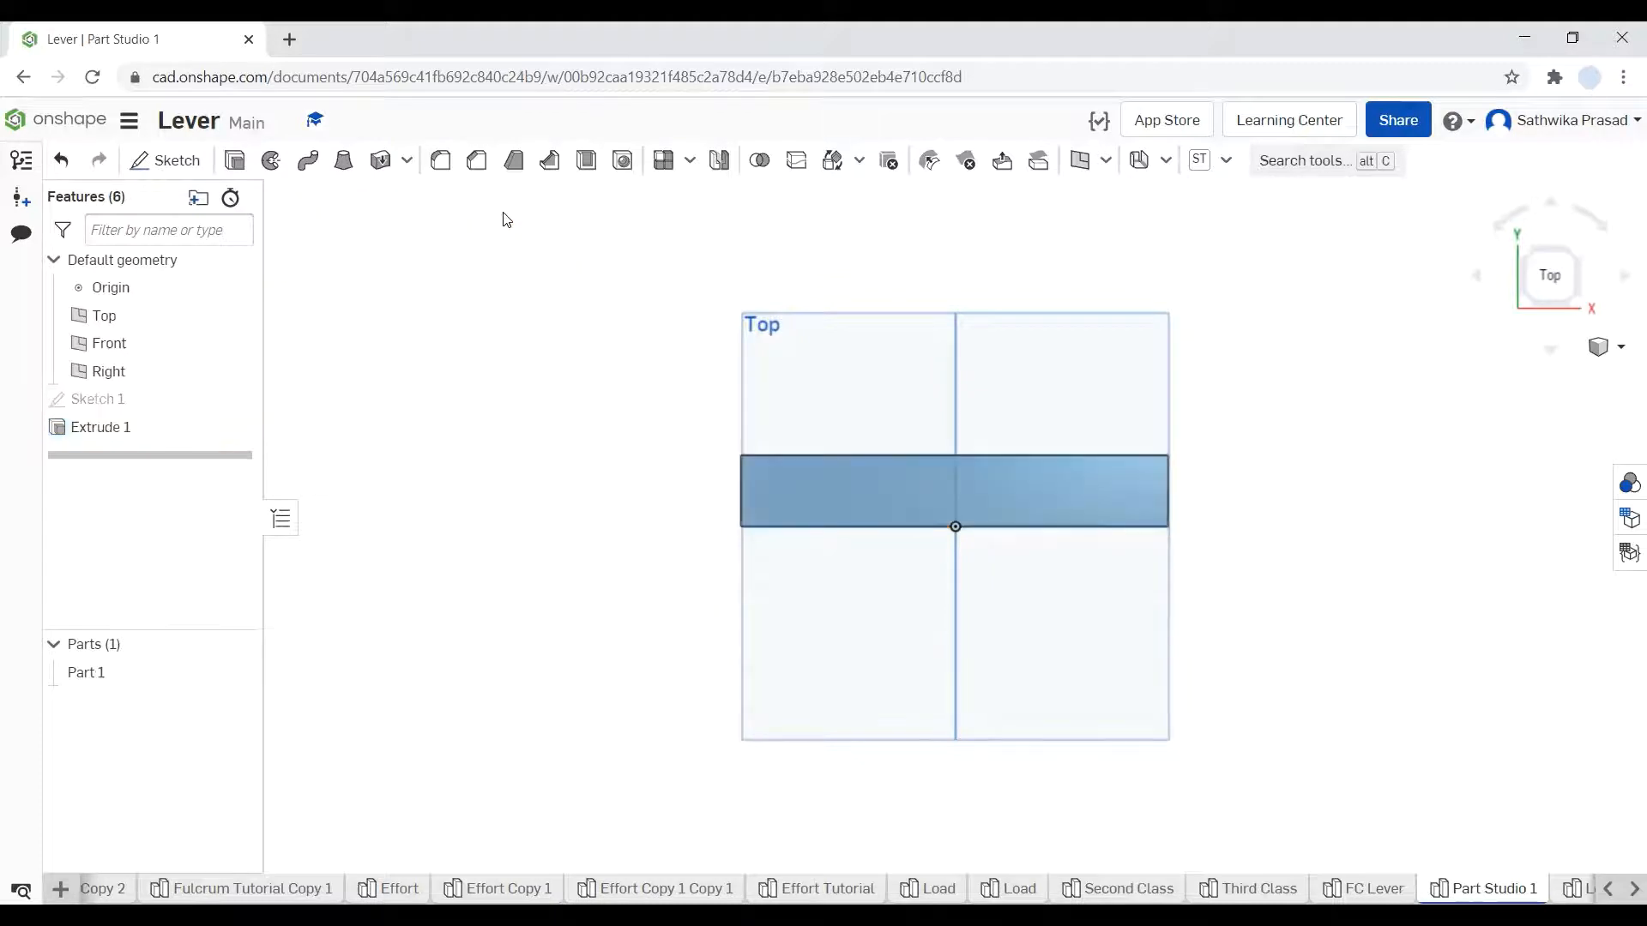
- Start a sketch on the bar's front face and draw a half-circle arc of about 2.4 mm radius on its lower edge near the left end
{"action": "left_click", "coordinate": [1600, 352]}
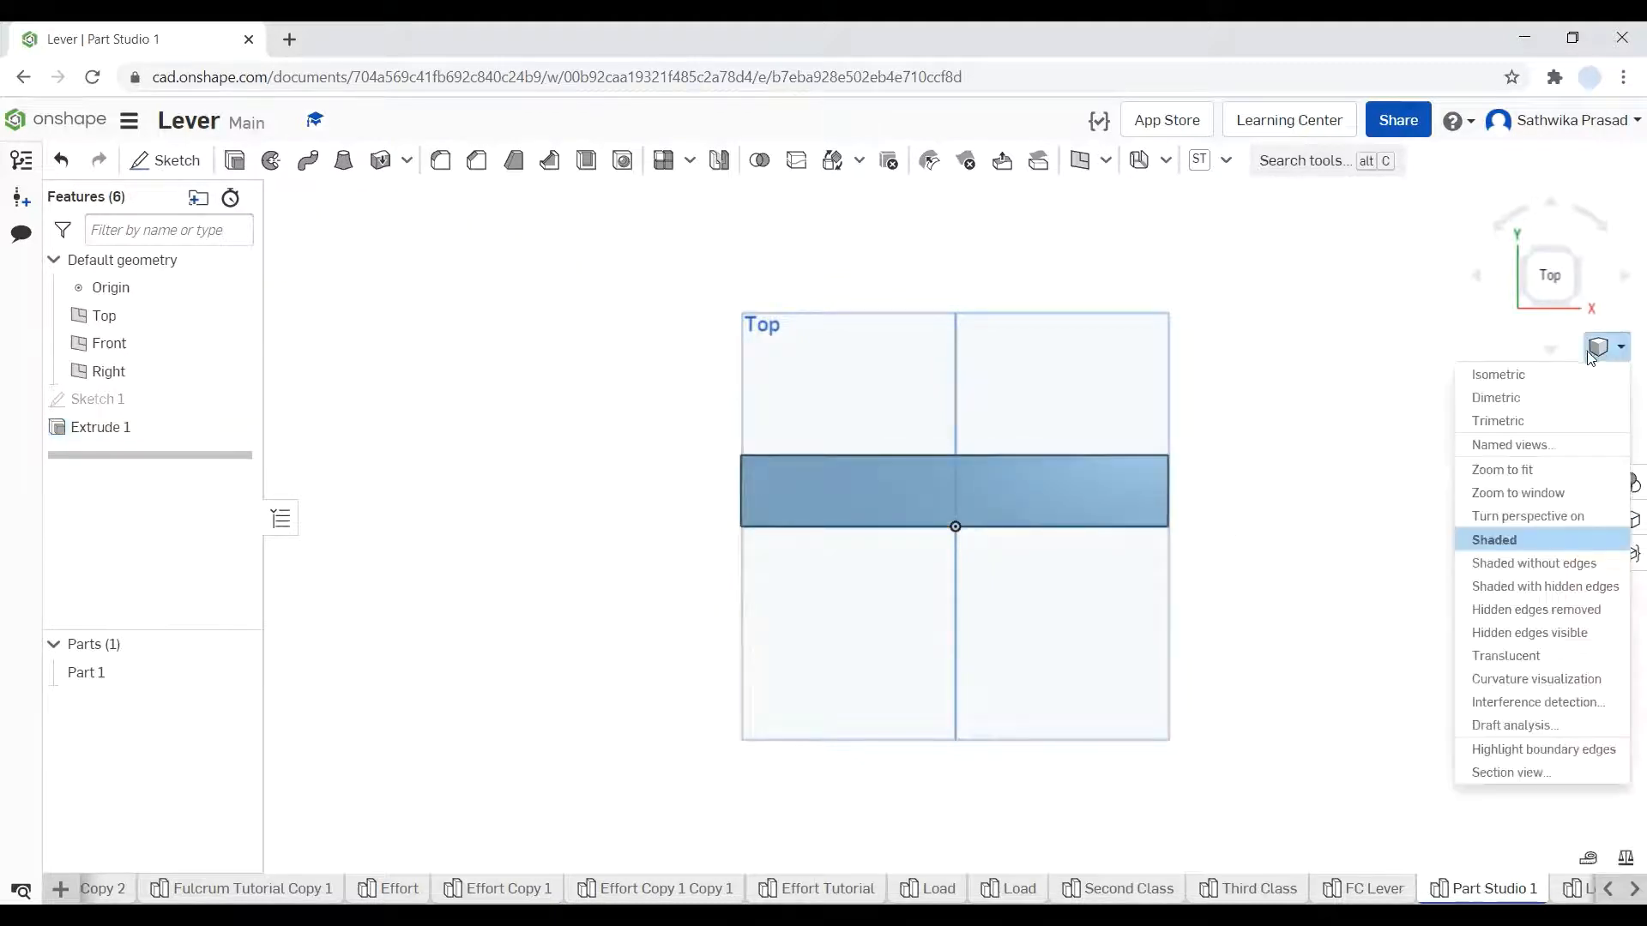
{"action": "left_click", "coordinate": [1574, 376]}
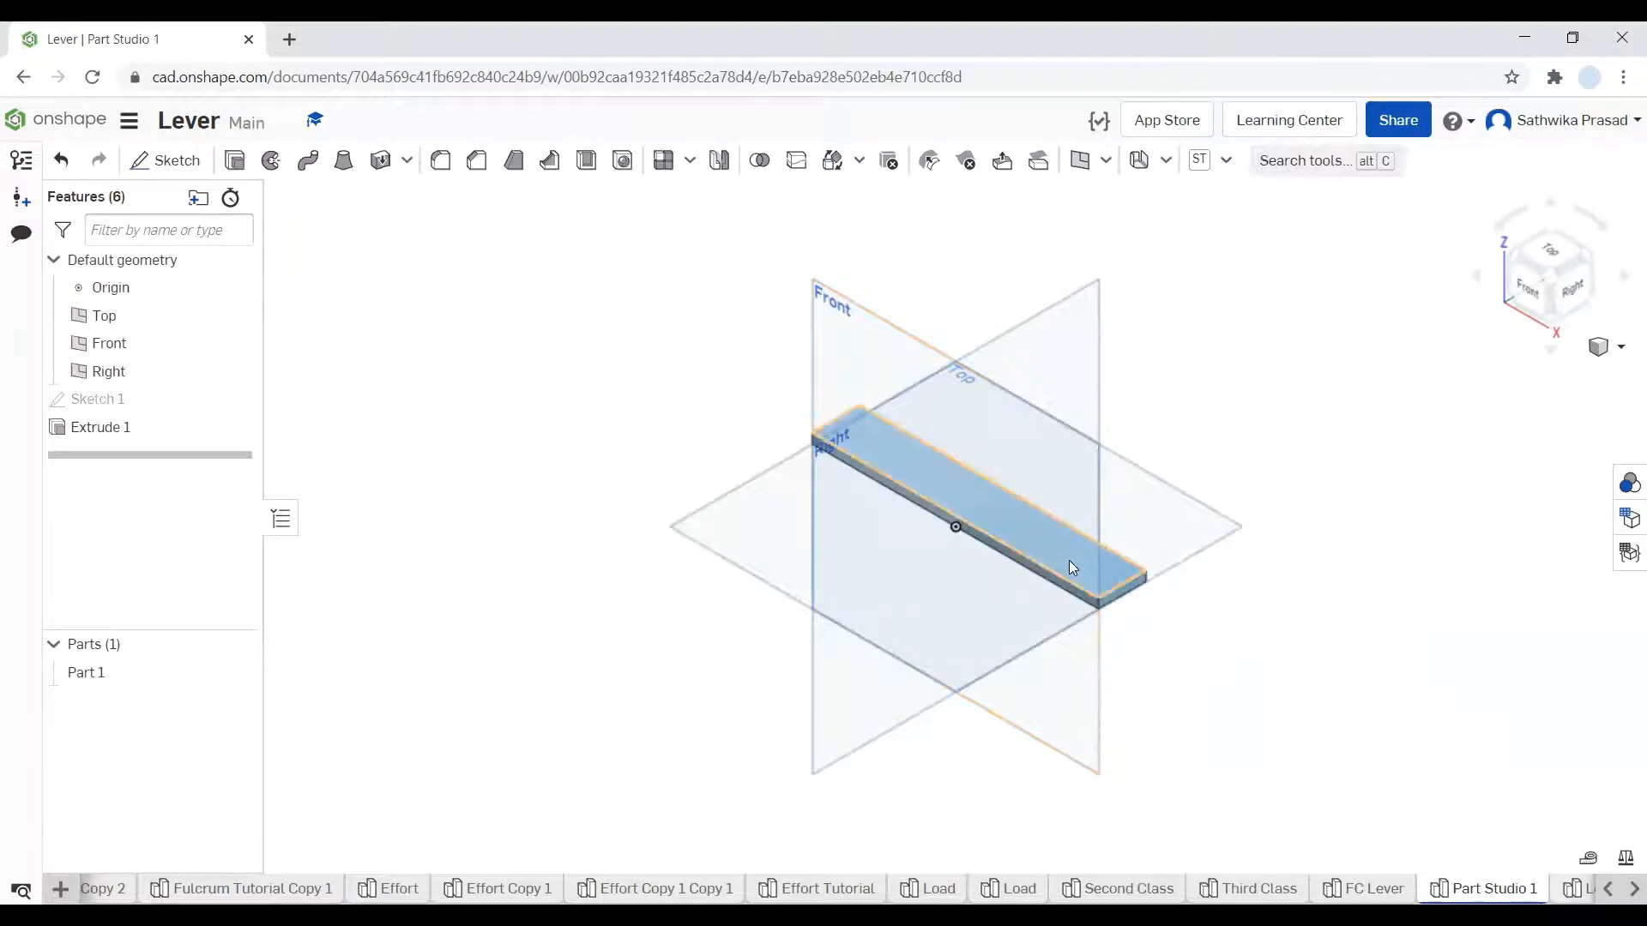
{"action": "left_click", "coordinate": [1525, 292]}
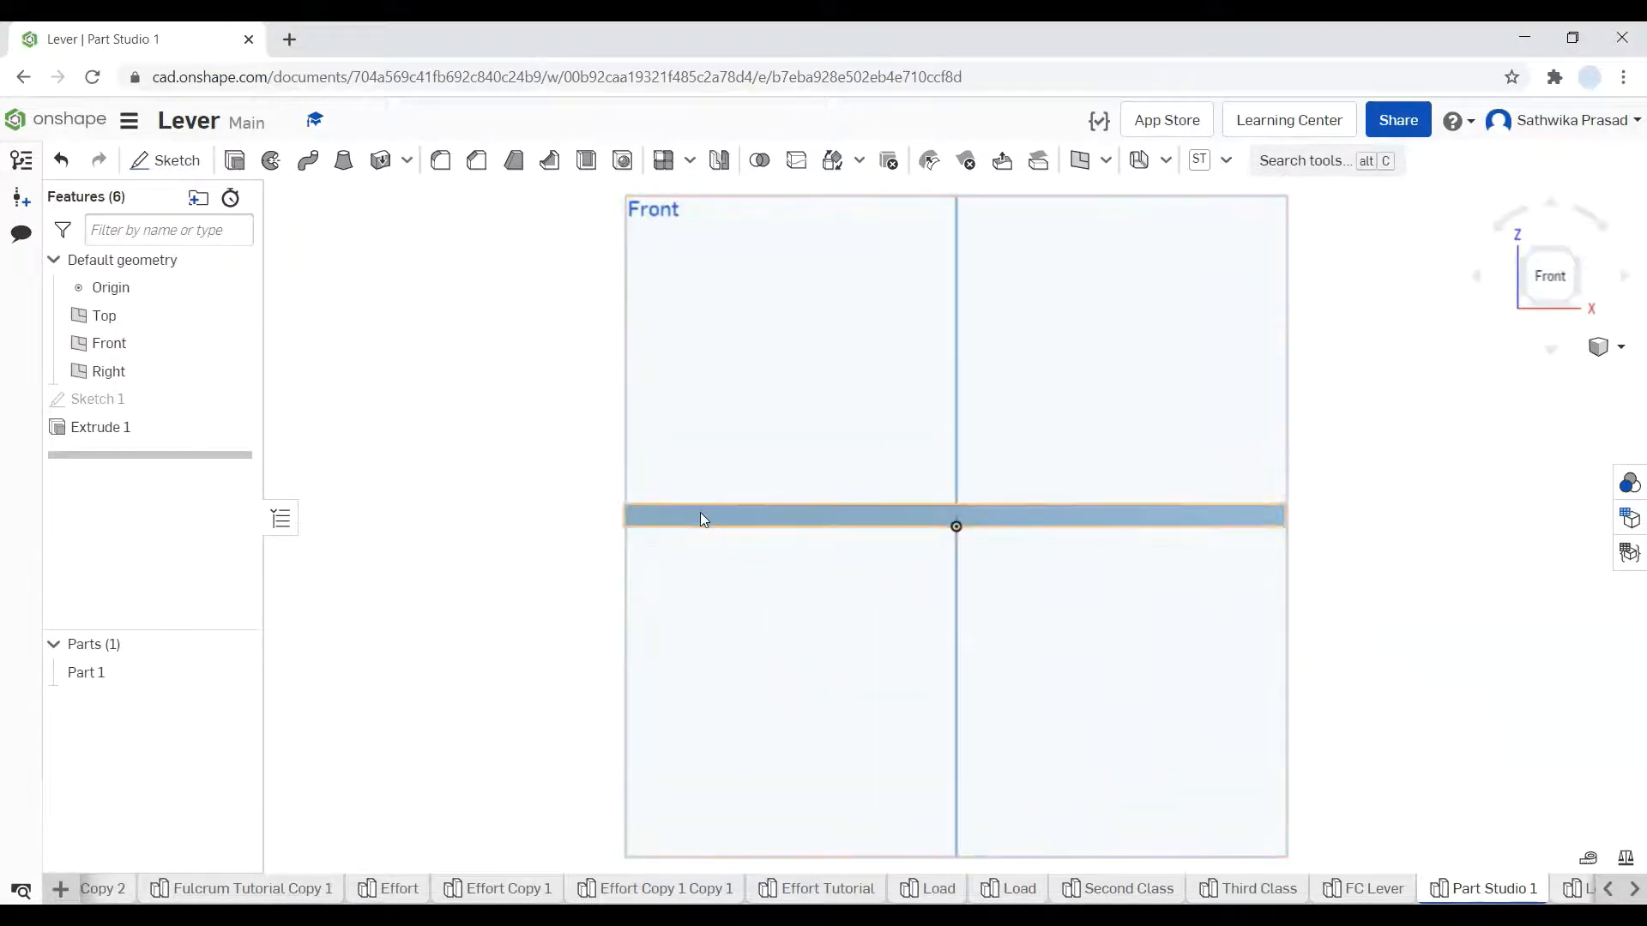
{"action": "scroll", "coordinate": [671, 529], "scroll_direction": "up", "scroll_amount": 10}
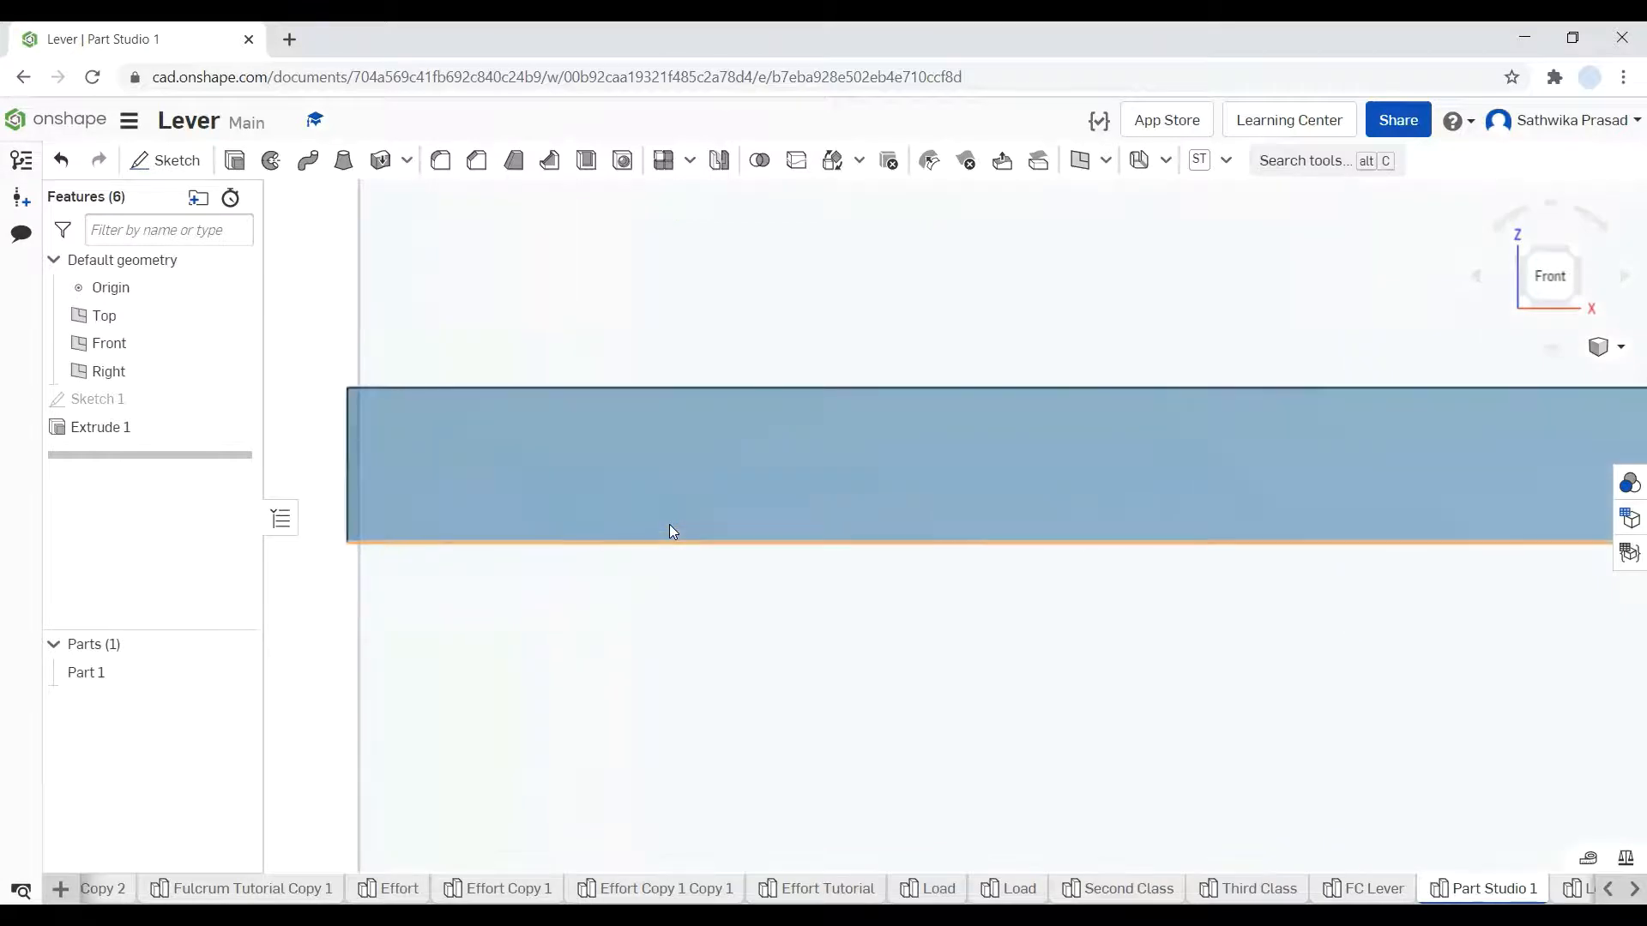
{"action": "left_click", "coordinate": [188, 162]}
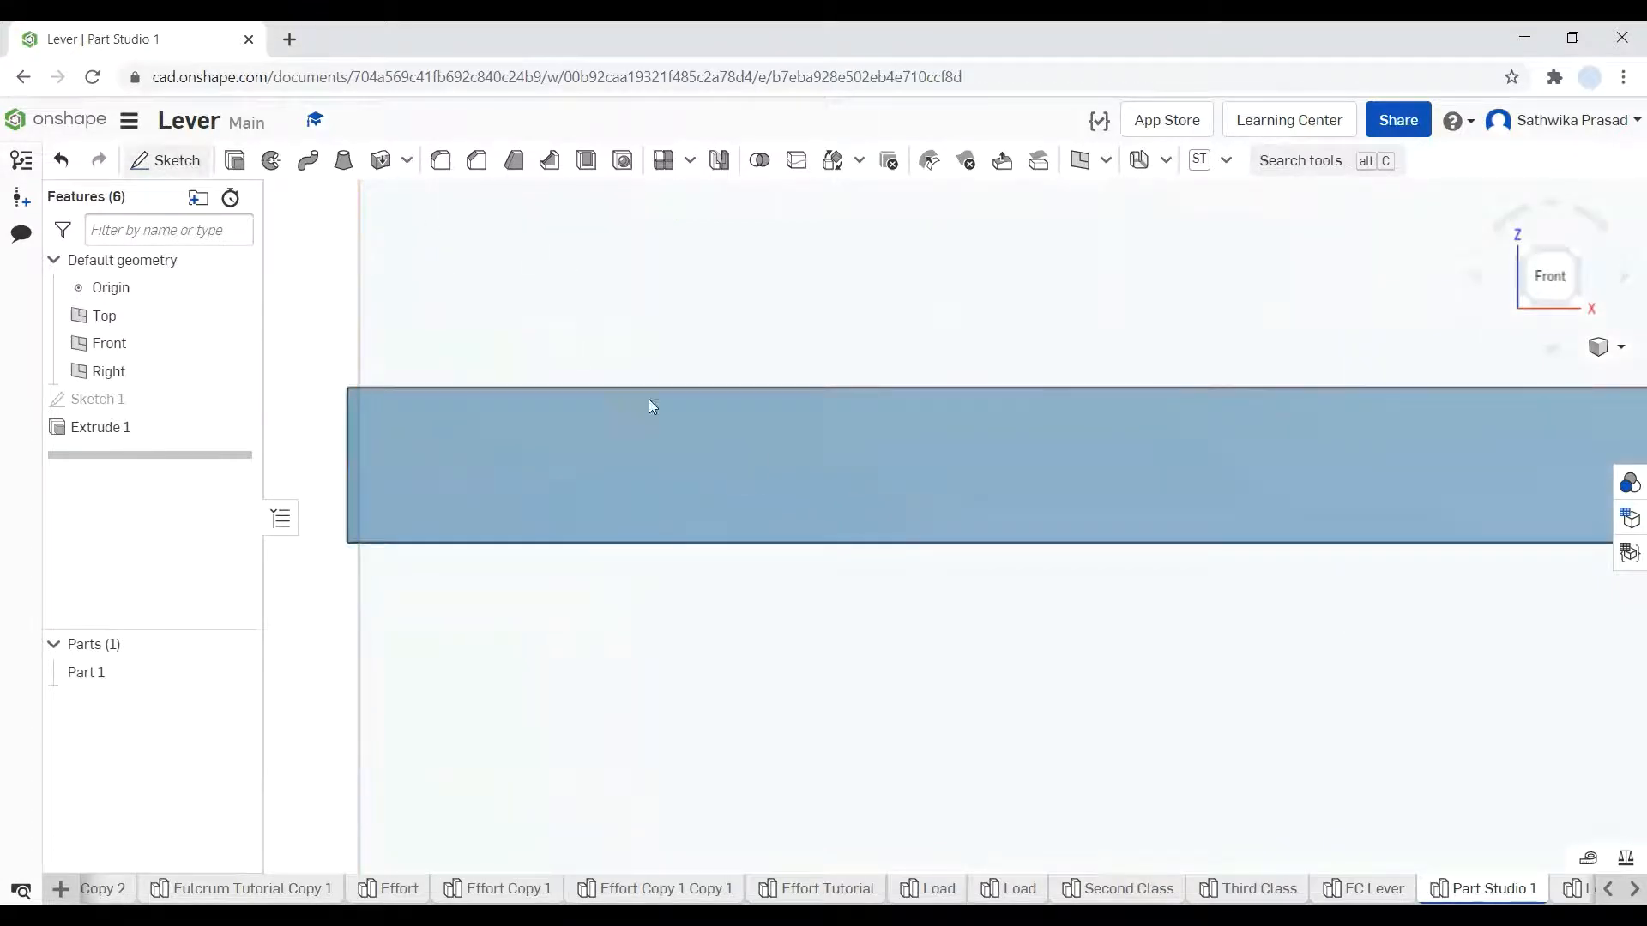
{"action": "left_click", "coordinate": [690, 455]}
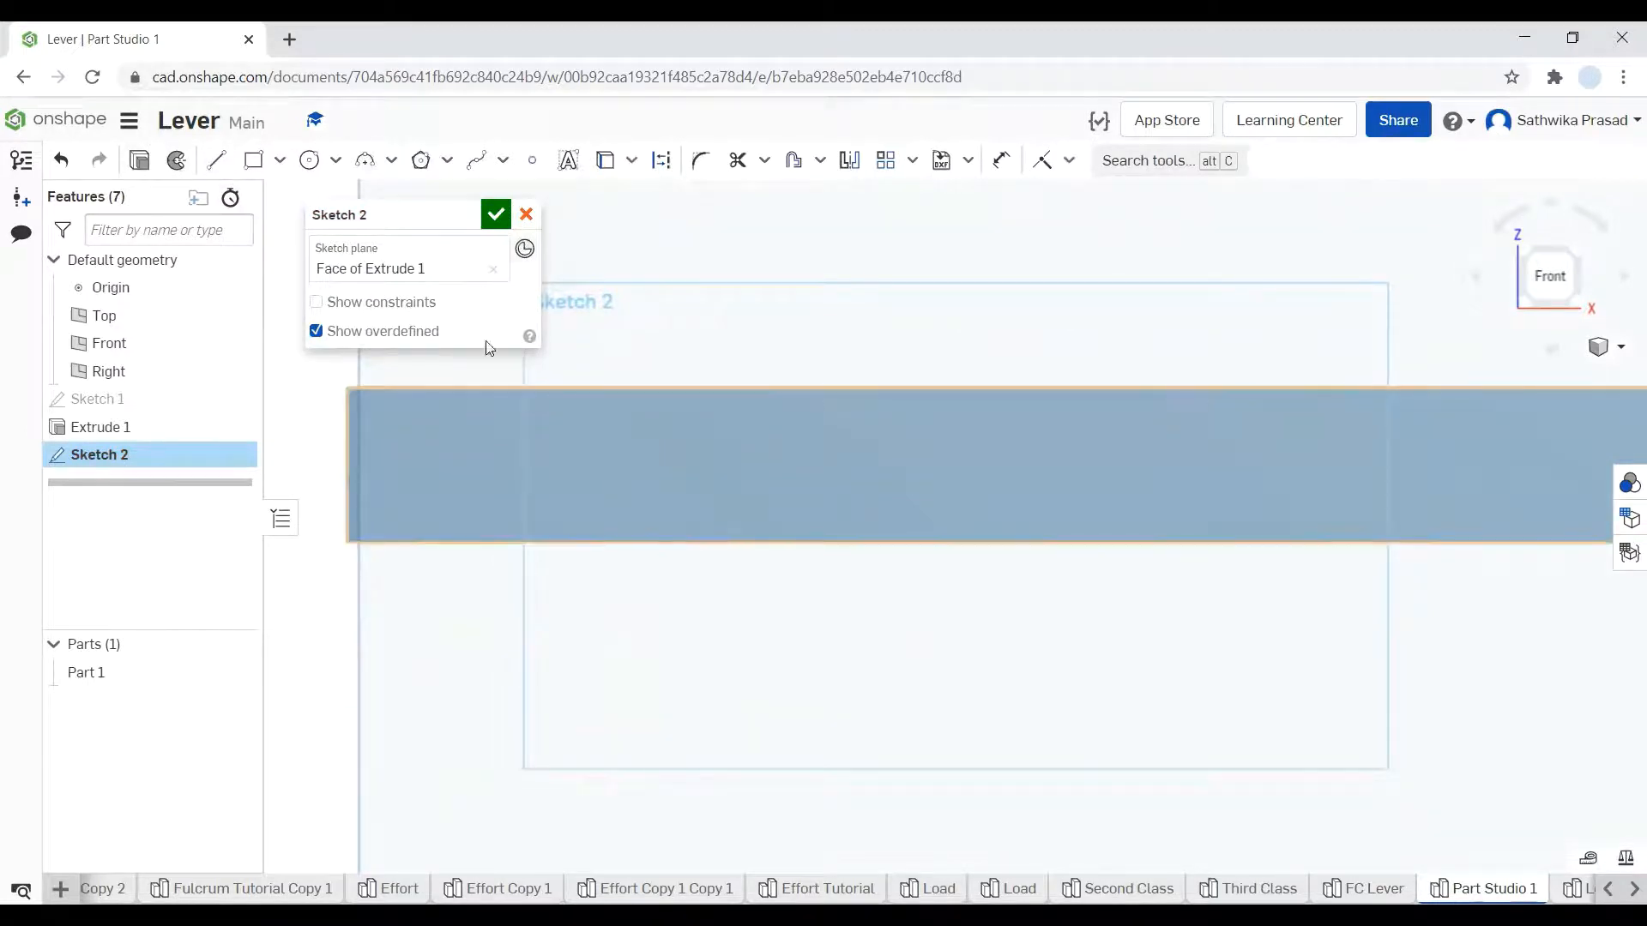
{"action": "left_click", "coordinate": [367, 160]}
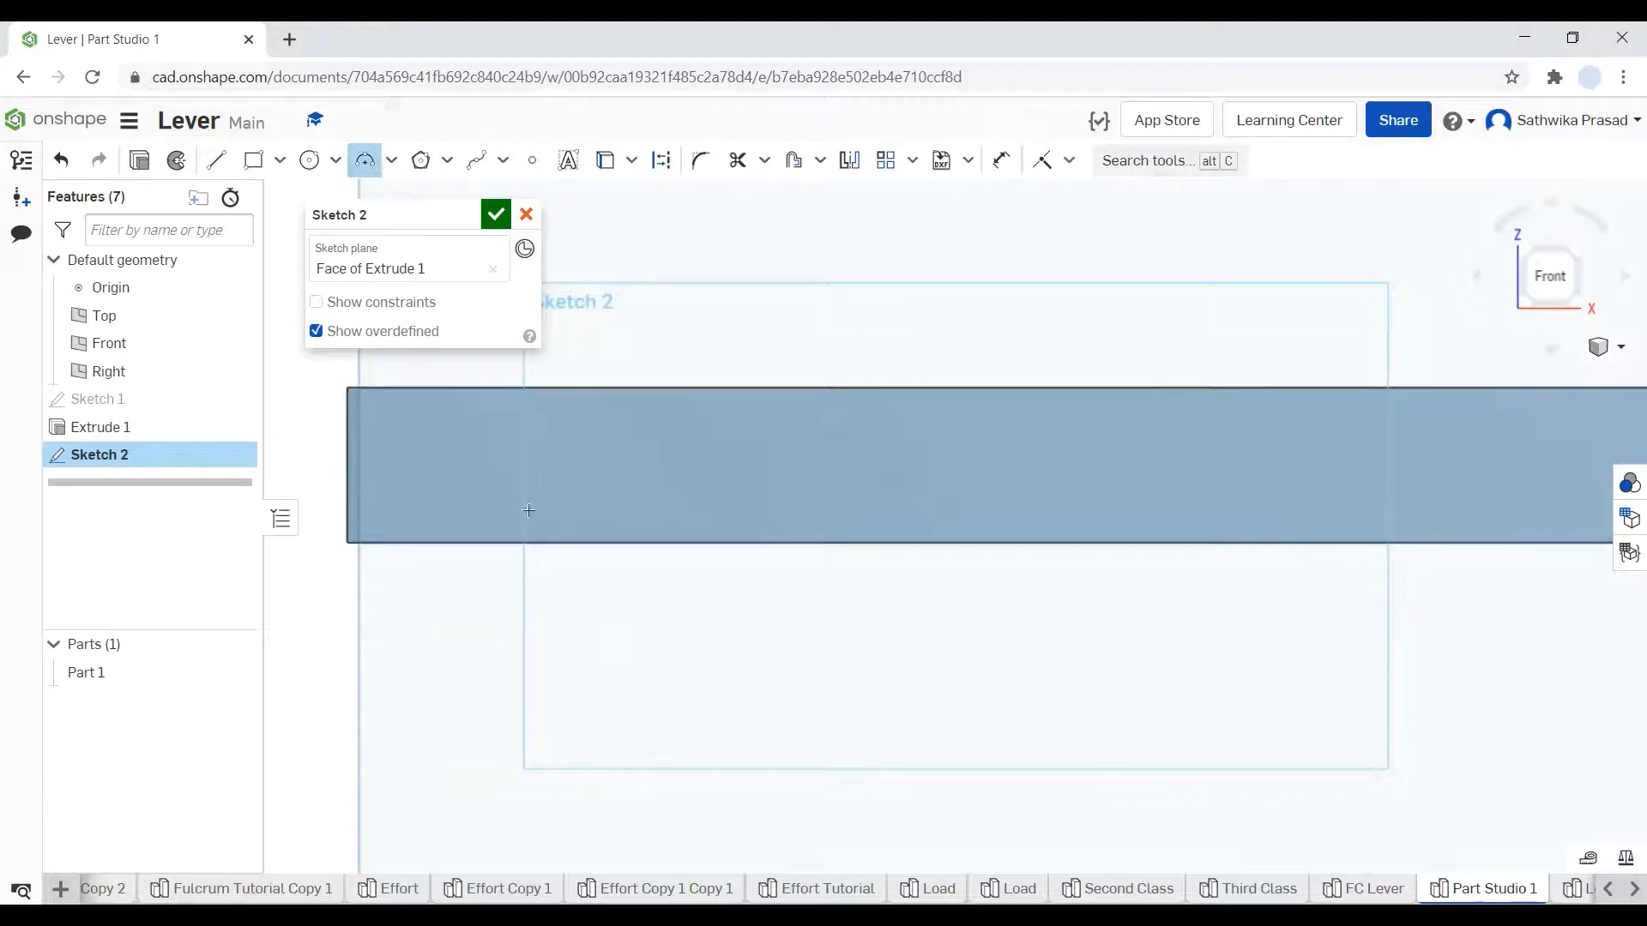
{"action": "left_click", "coordinate": [483, 514]}
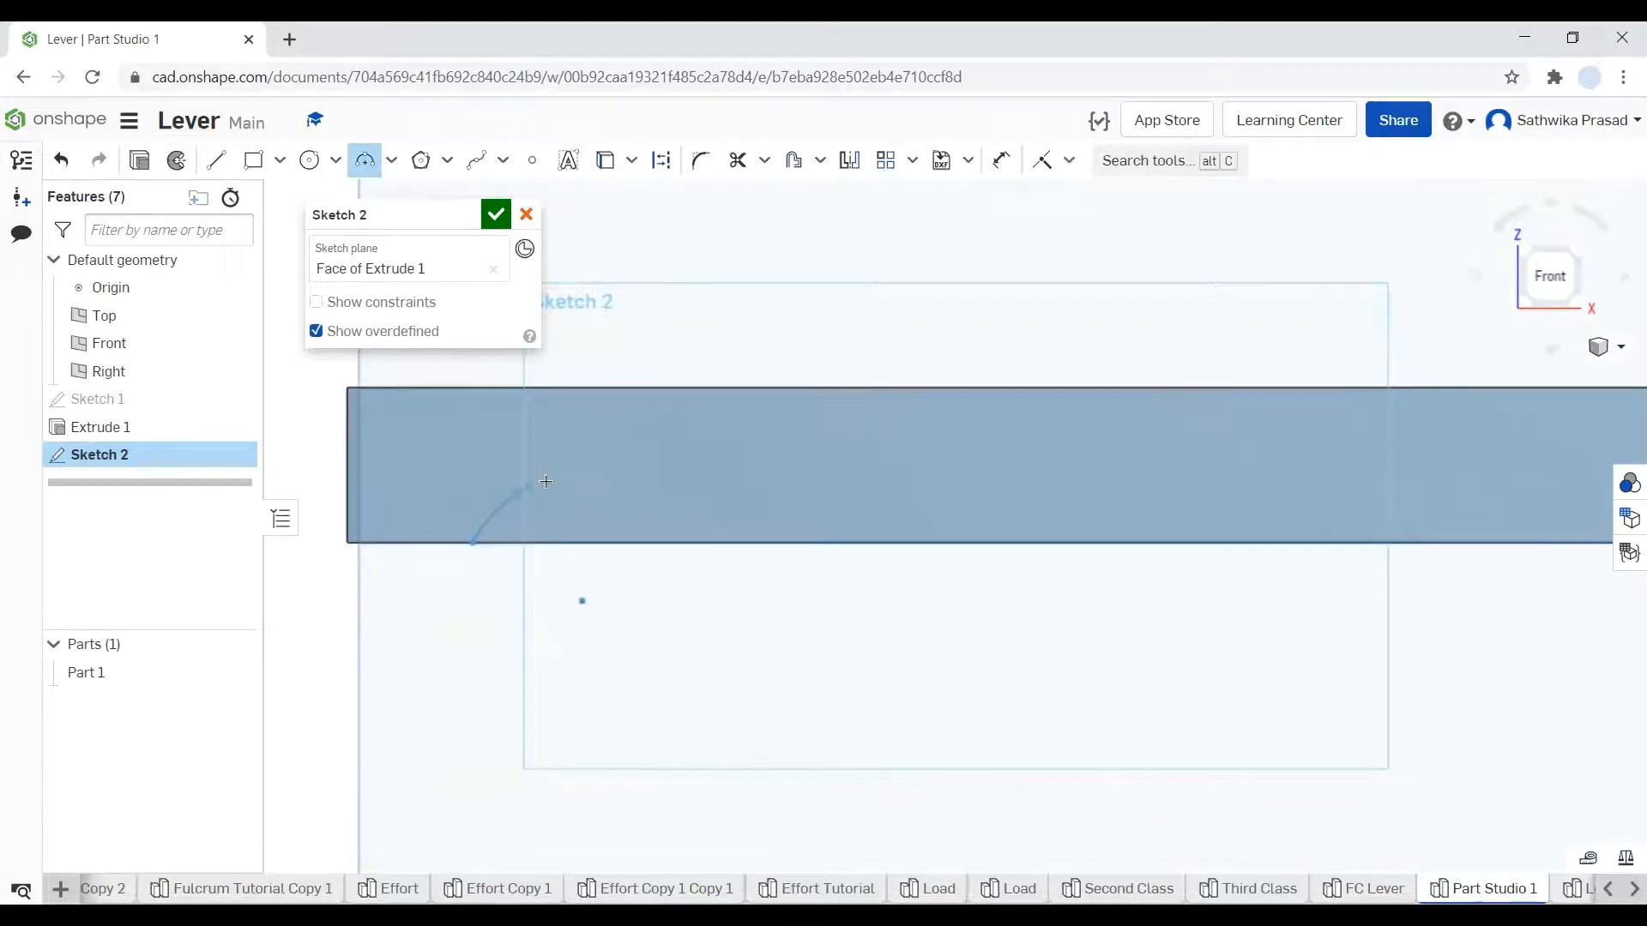
{"action": "left_click", "coordinate": [623, 543]}
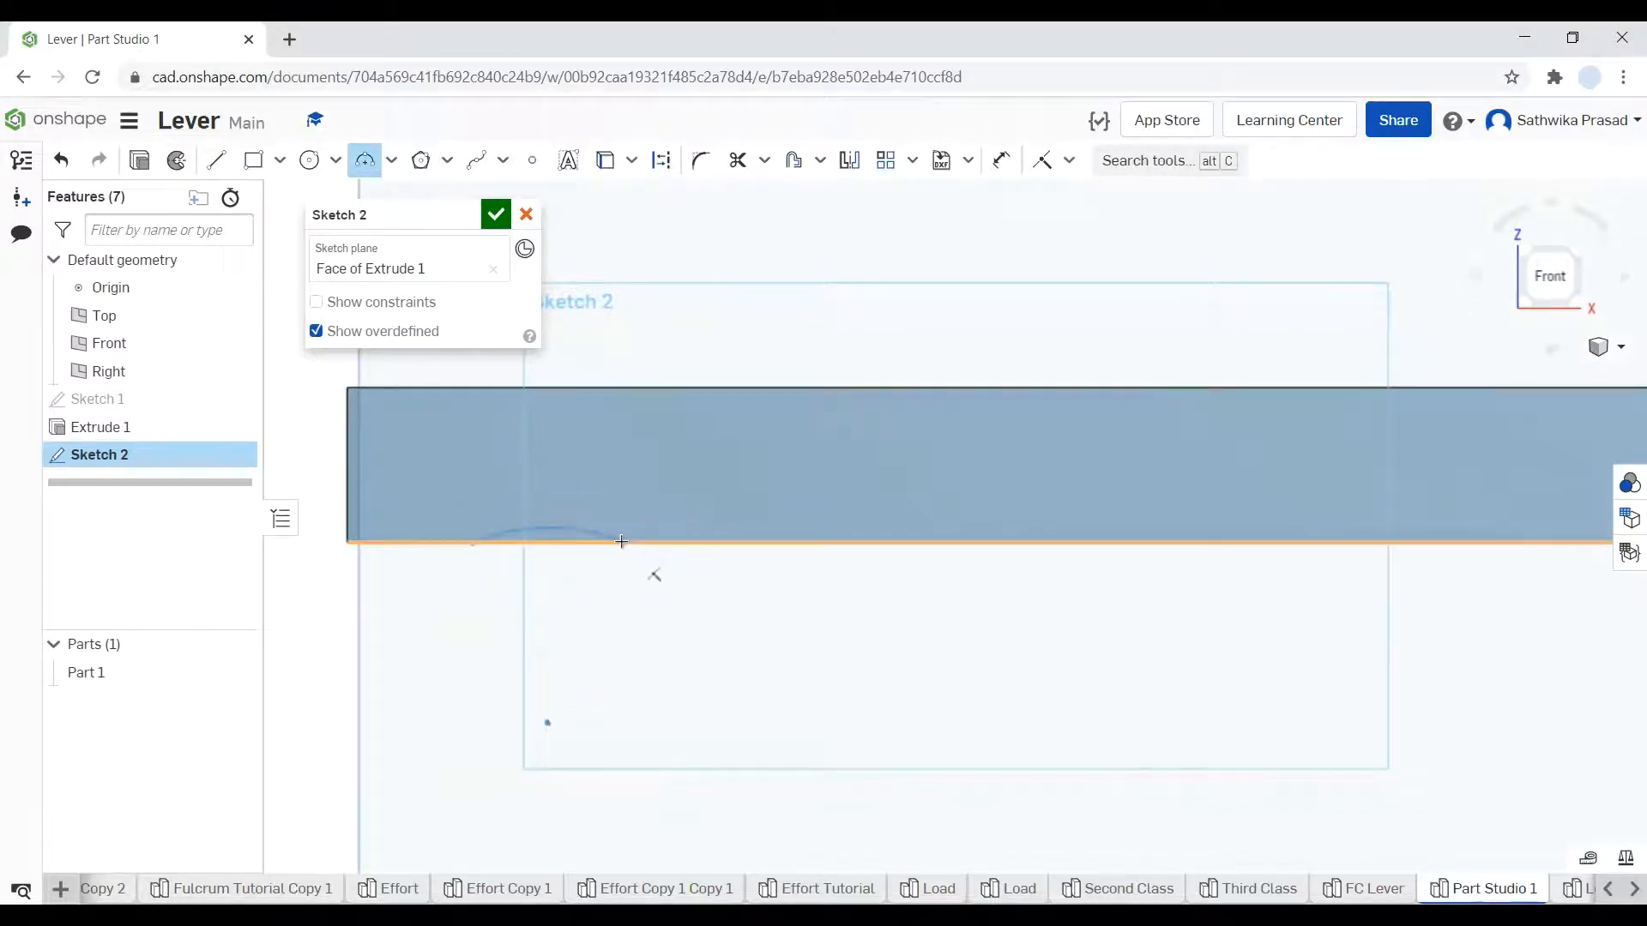
{"action": "left_click", "coordinate": [555, 468]}
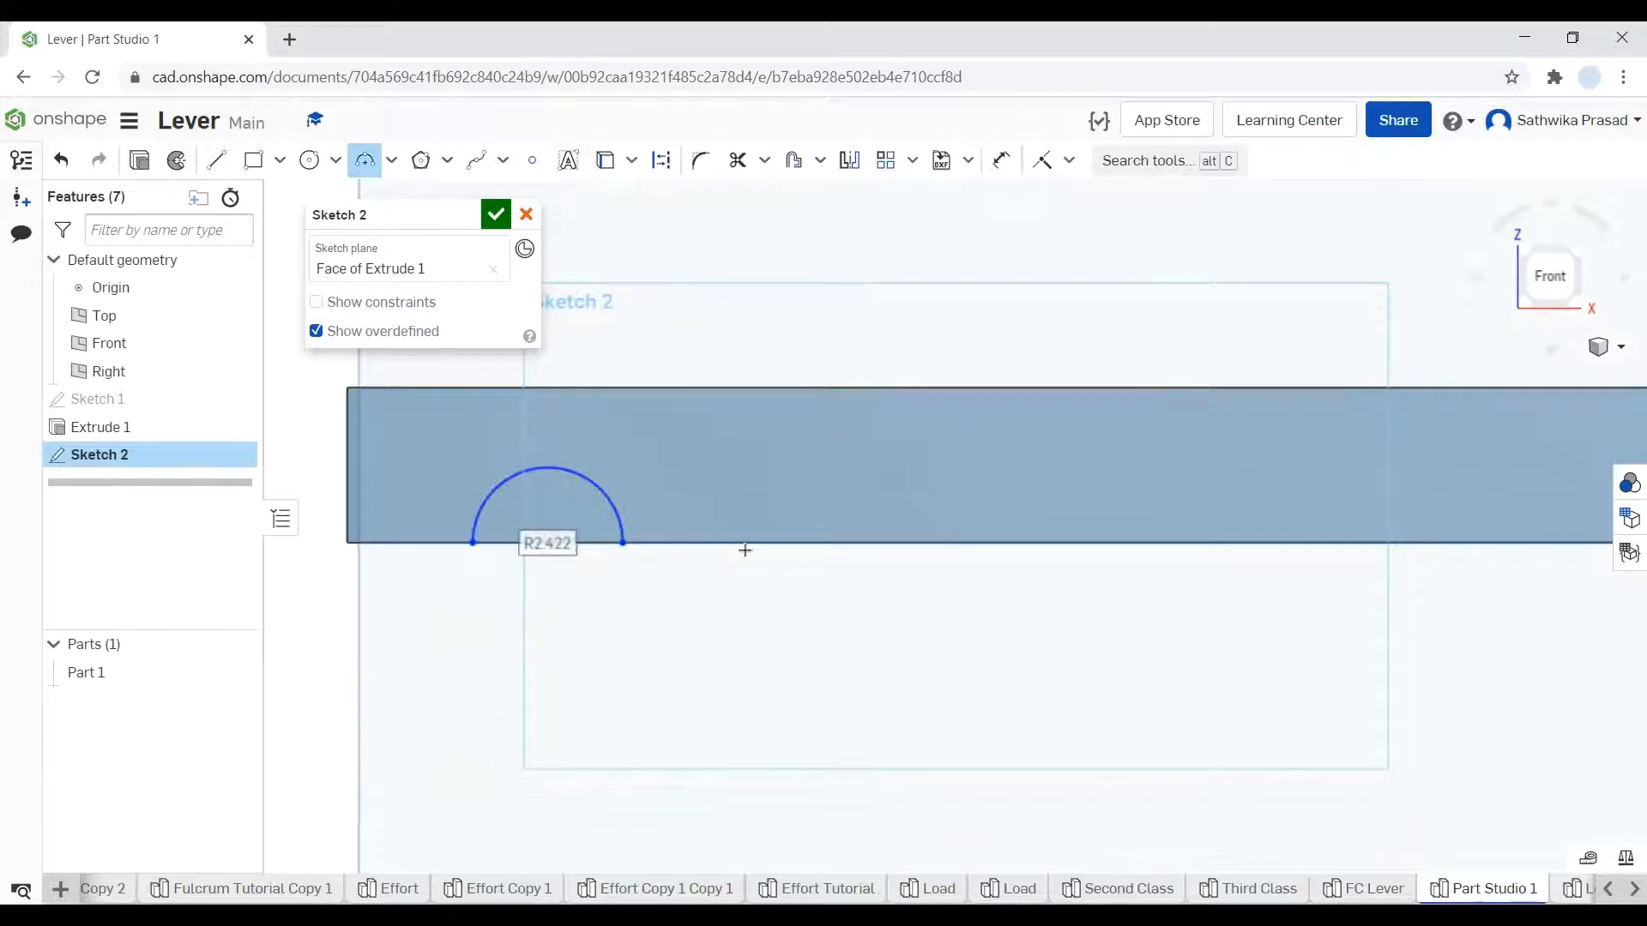
{"action": "key", "text": "Escape"}
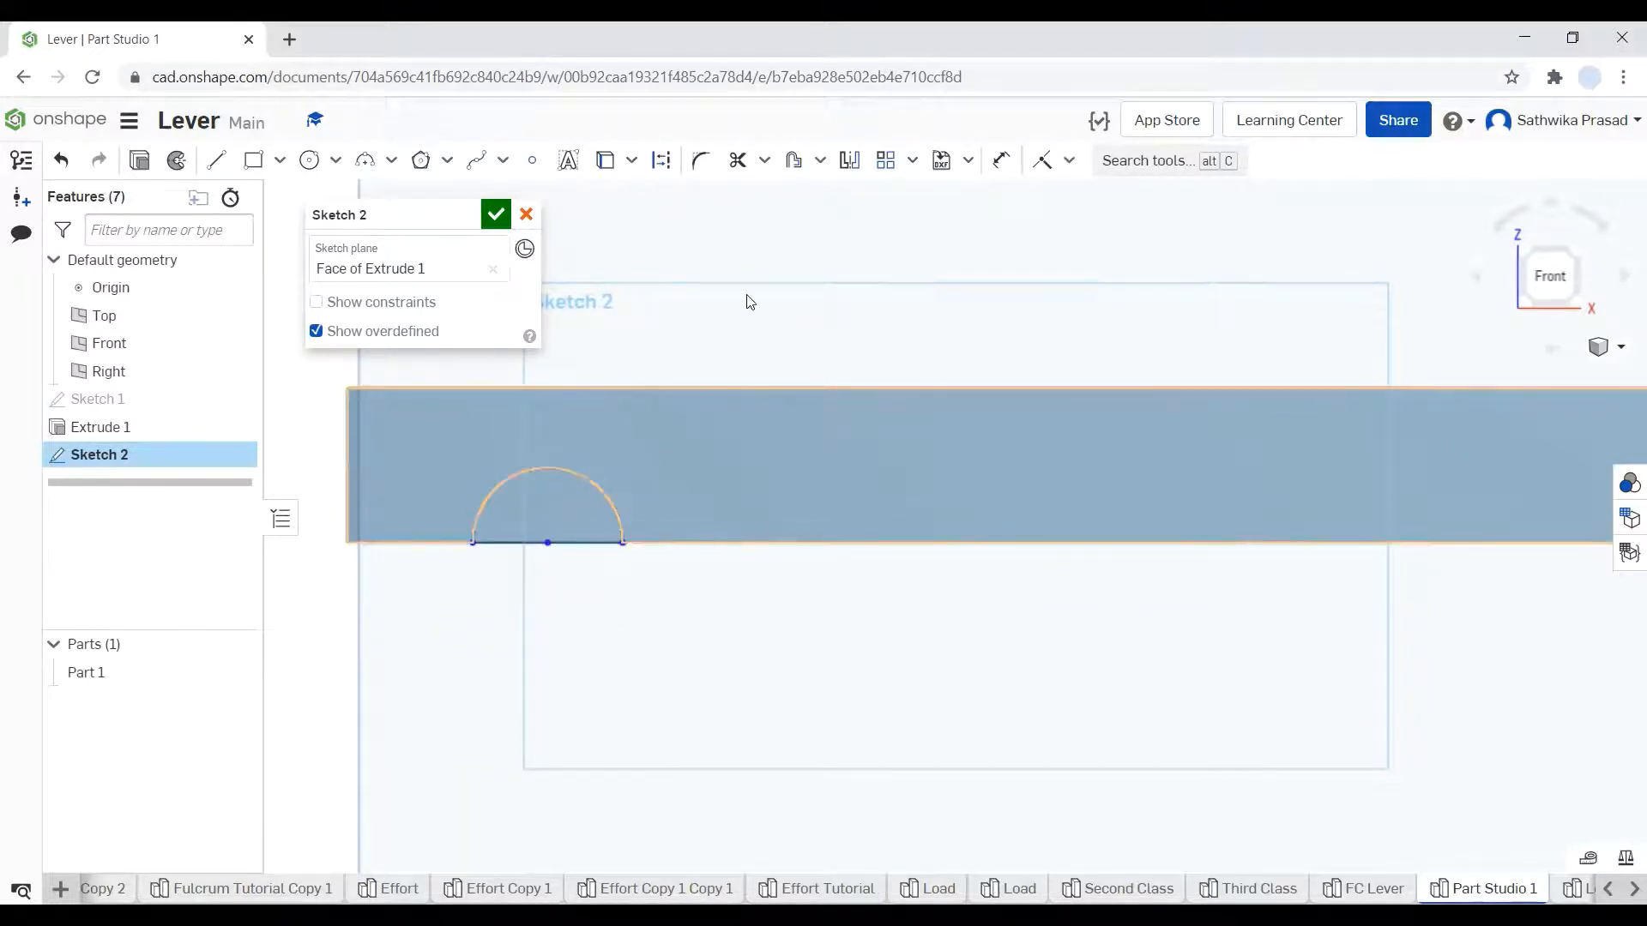
- Dimension the arc's near endpoint 10 mm from the bar's left end and its radius to 1 mm, and finish the sketch
{"action": "left_click", "coordinate": [1001, 160]}
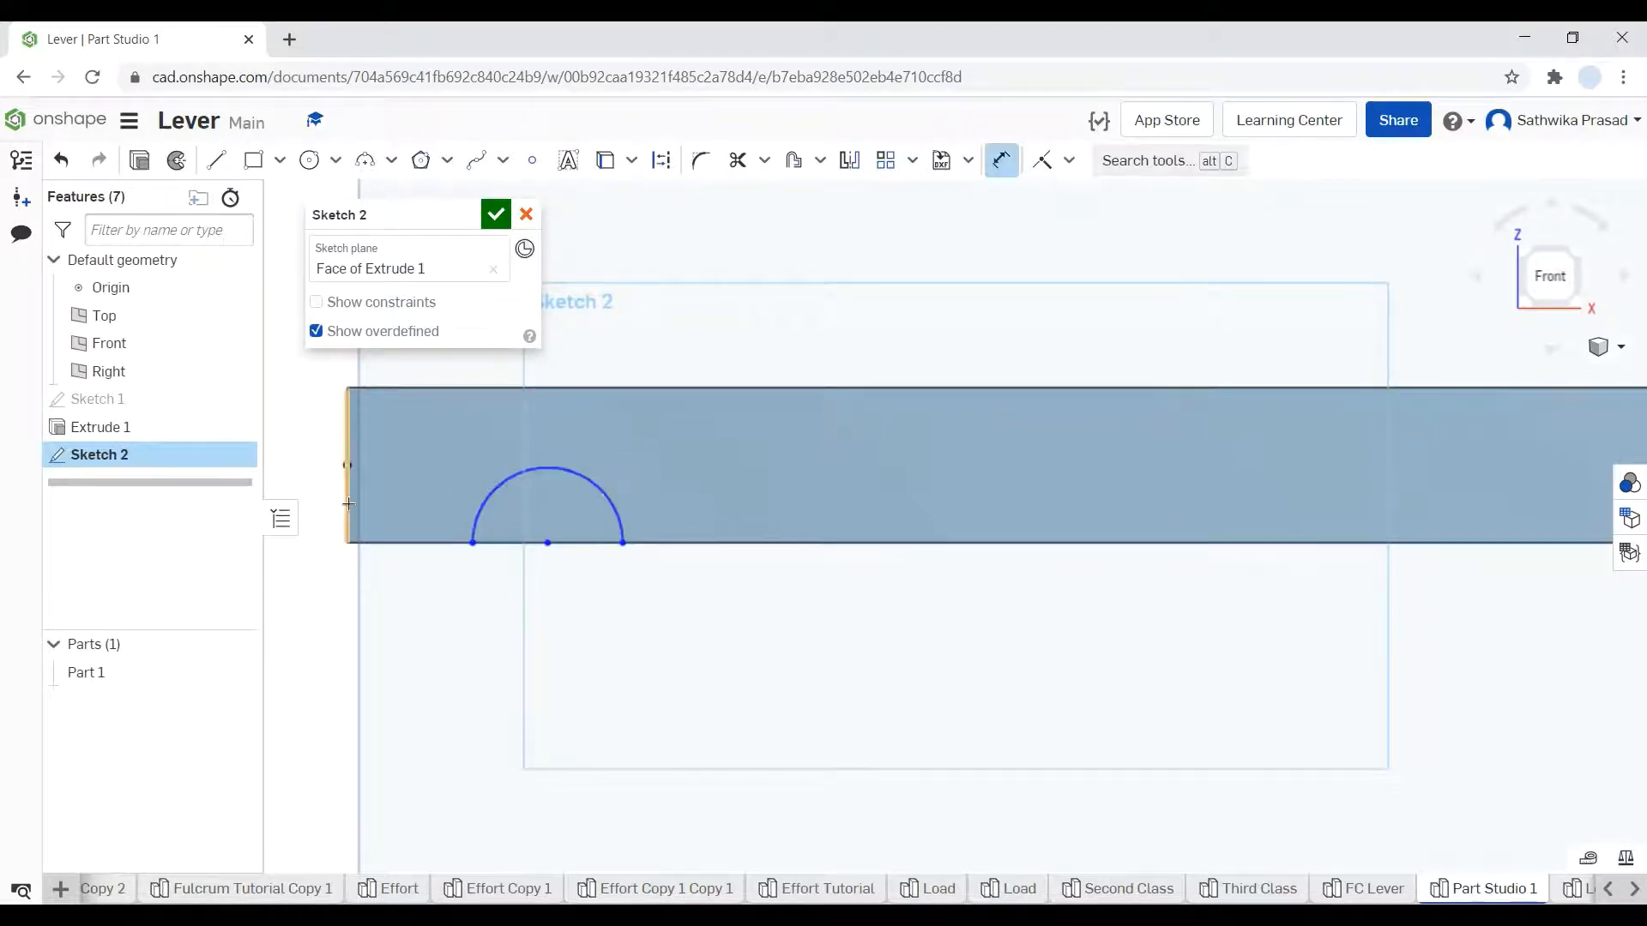
{"action": "left_click", "coordinate": [472, 546]}
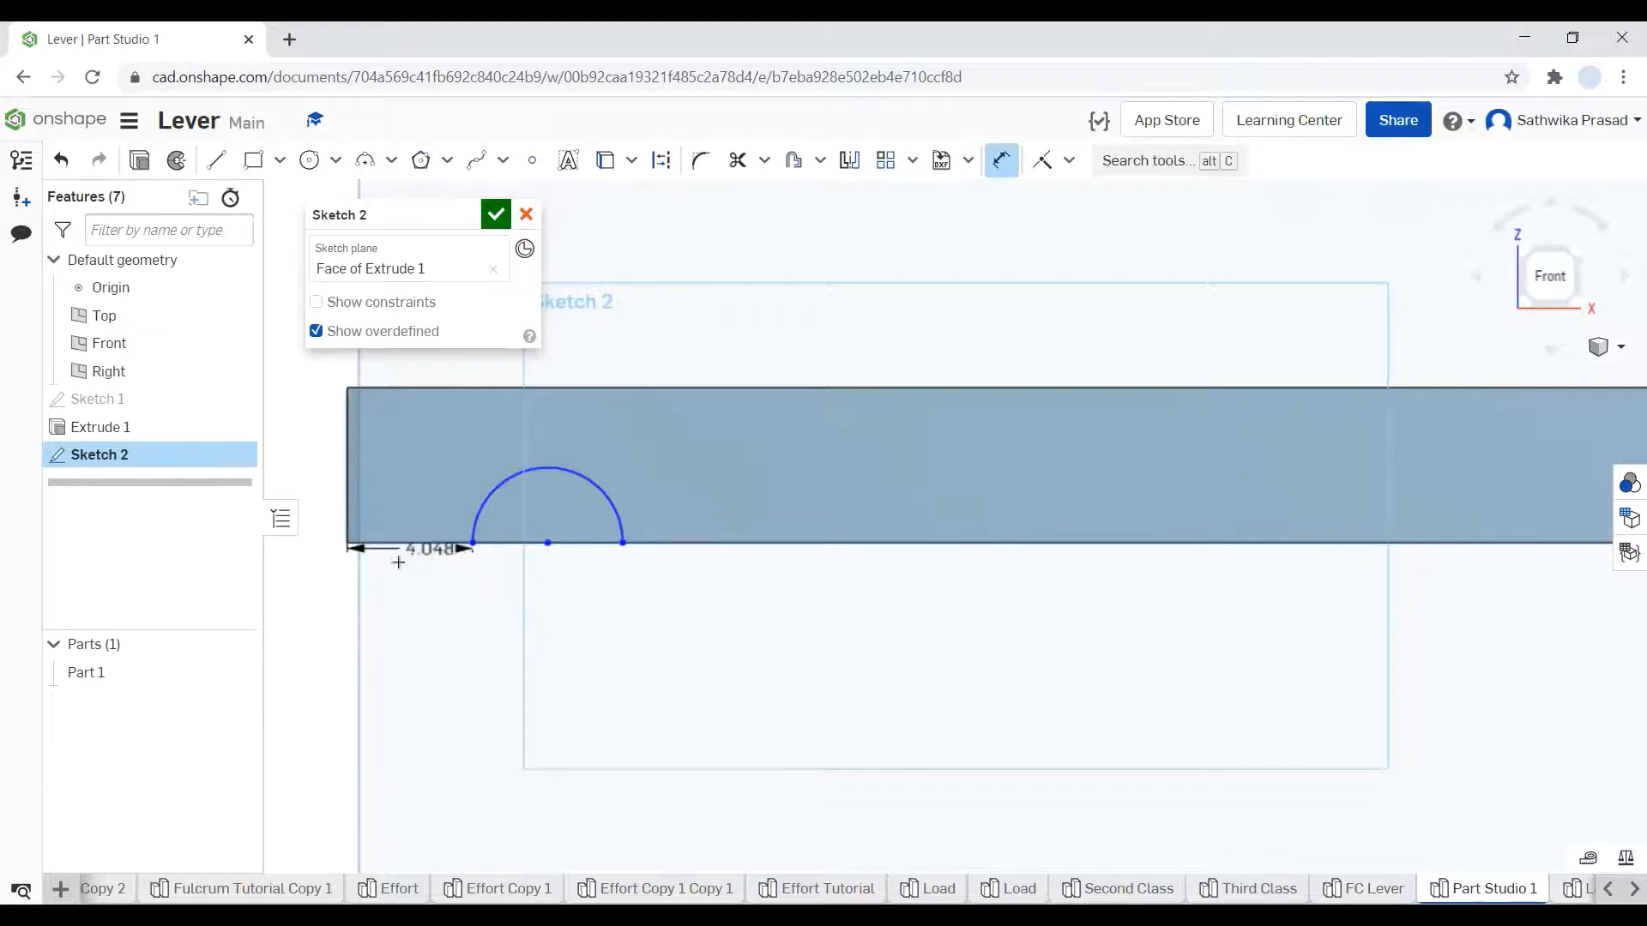
{"action": "left_click", "coordinate": [391, 586]}
{"action": "type", "text": "10"}
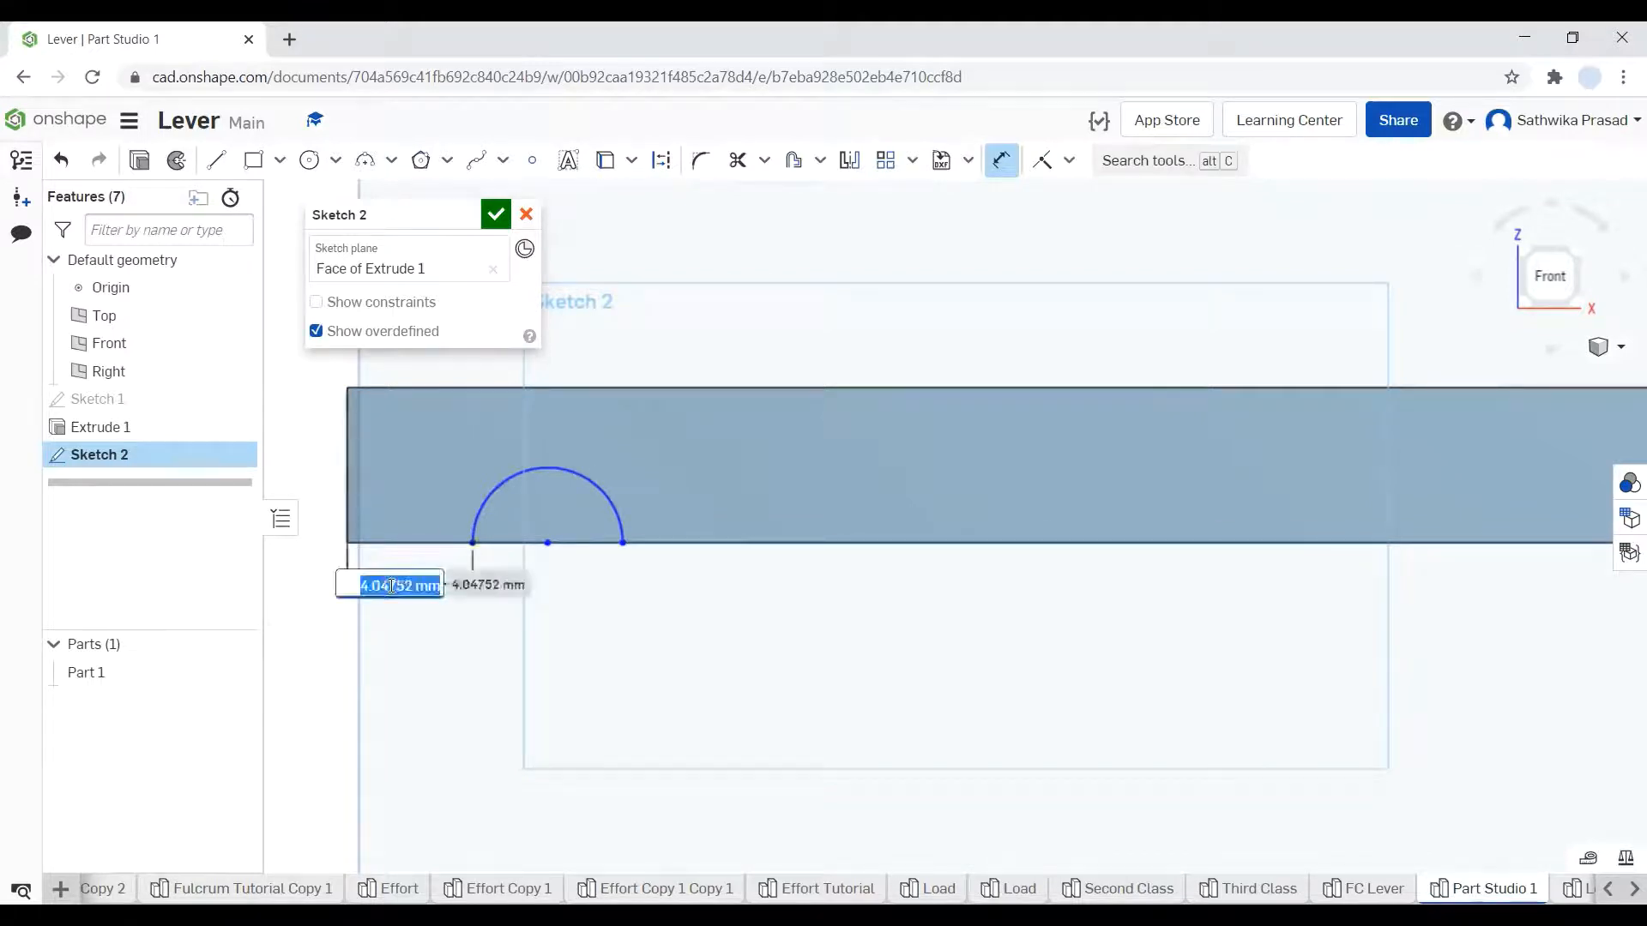
{"action": "key", "text": "Return"}
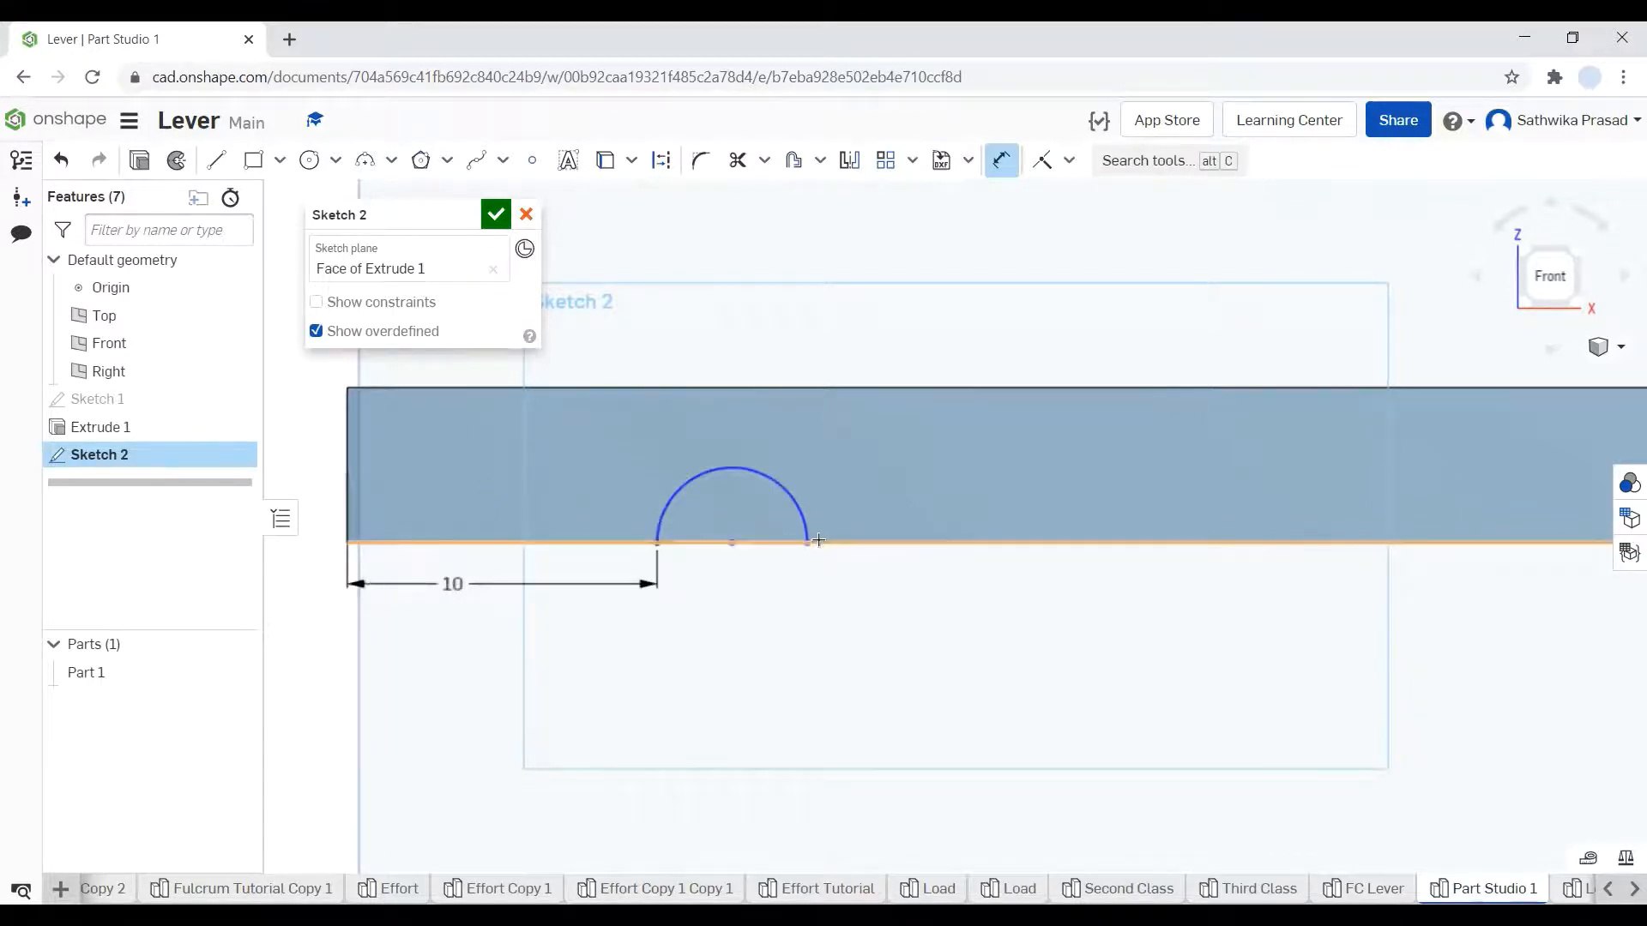
{"action": "left_click", "coordinate": [772, 479]}
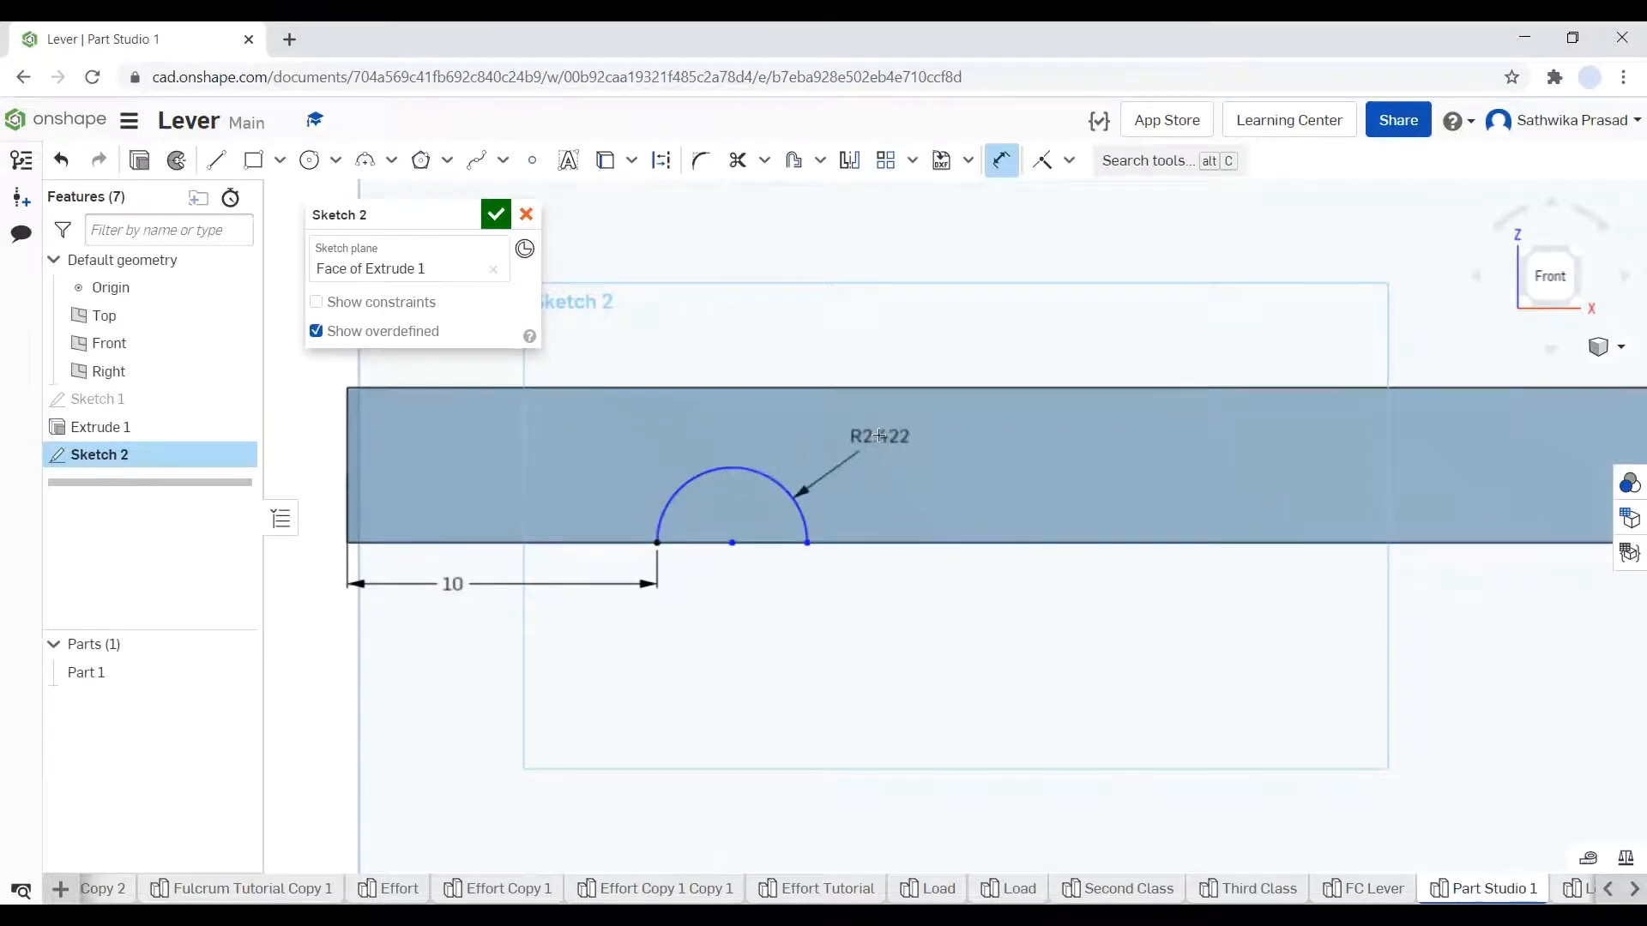
{"action": "left_click", "coordinate": [879, 436]}
{"action": "type", "text": "1"}
{"action": "key", "text": "Return"}
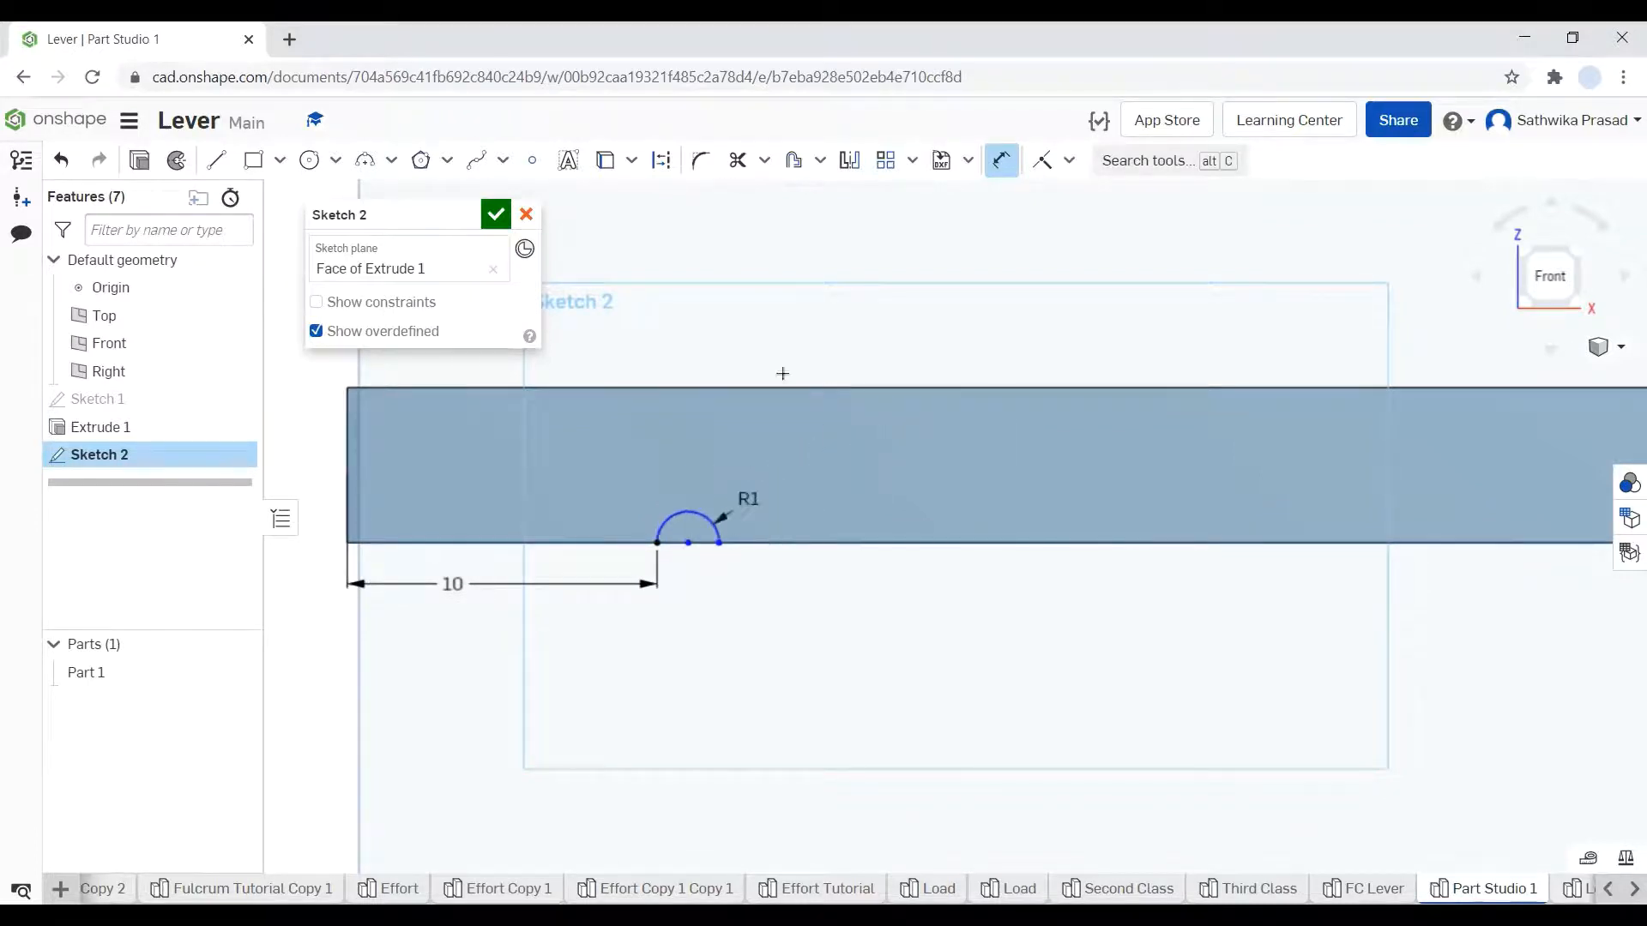
{"action": "left_click", "coordinate": [496, 215]}
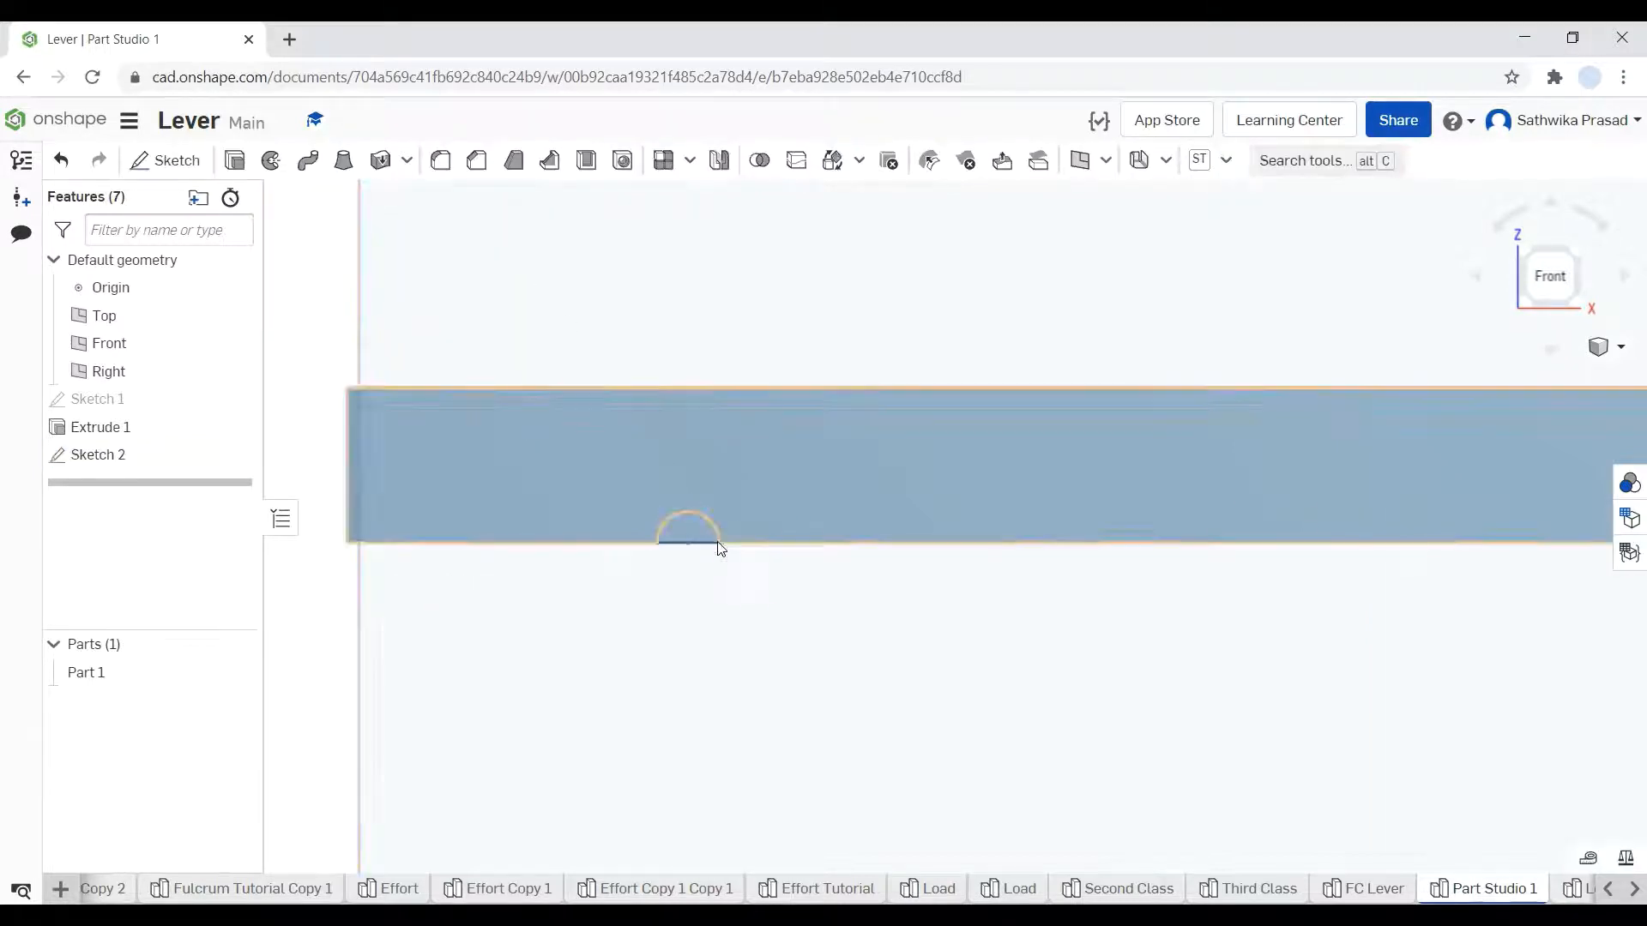
- Cut the half-circle notch region out of the bar with an Extrude set to Remove and Through all
{"action": "left_click", "coordinate": [233, 163]}
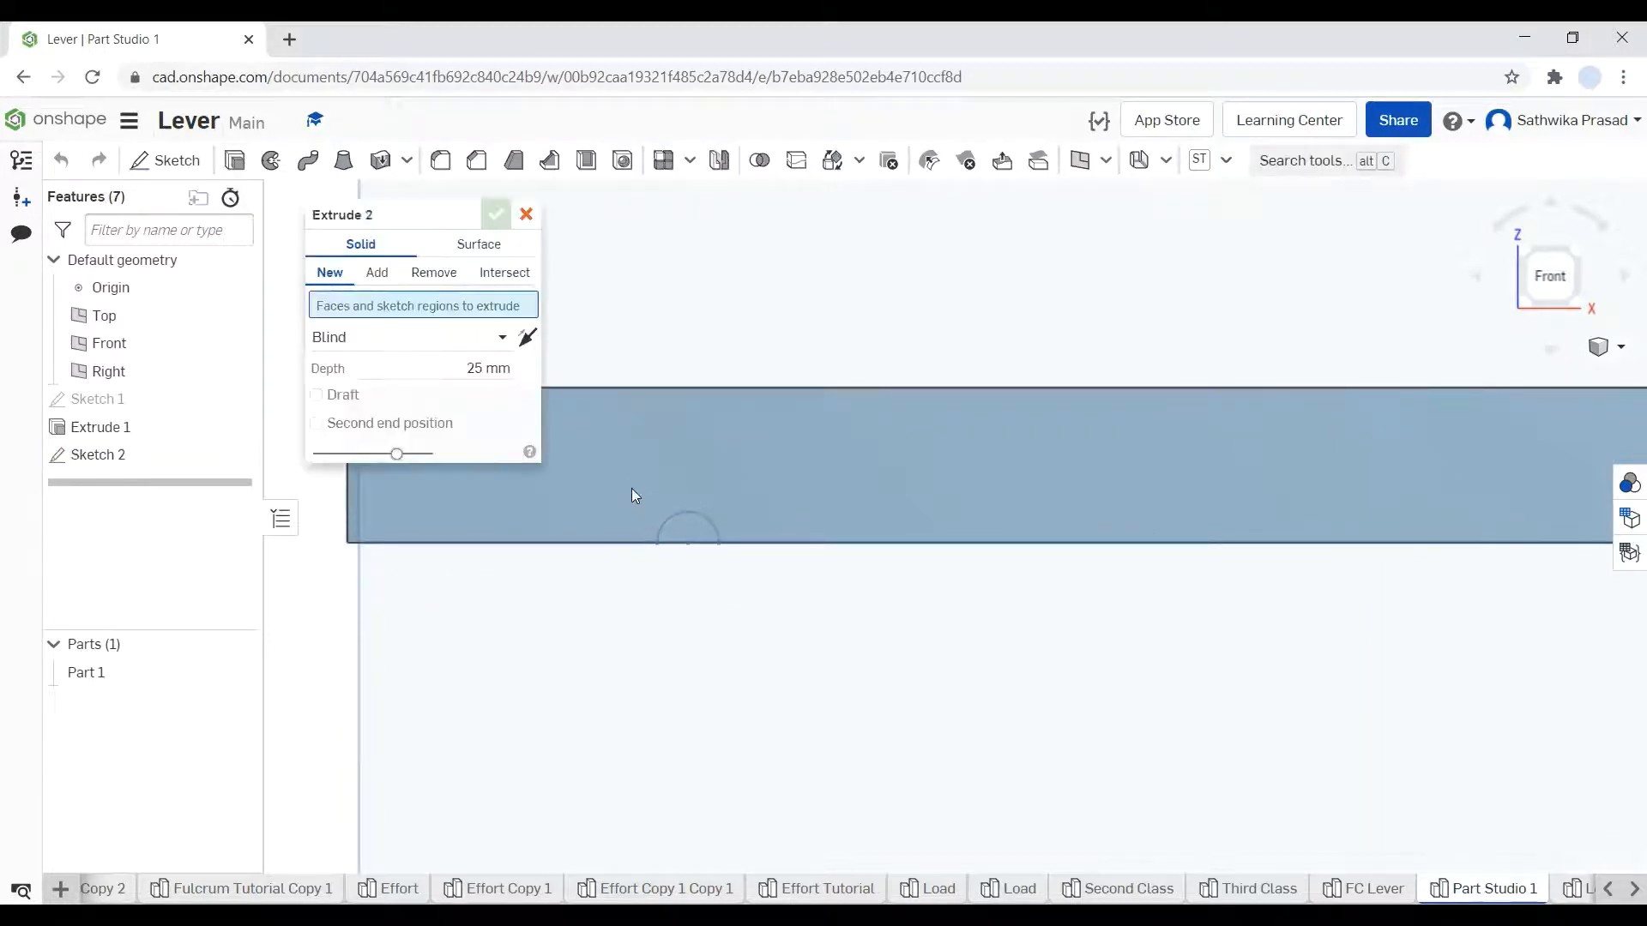
{"action": "left_click", "coordinate": [676, 524]}
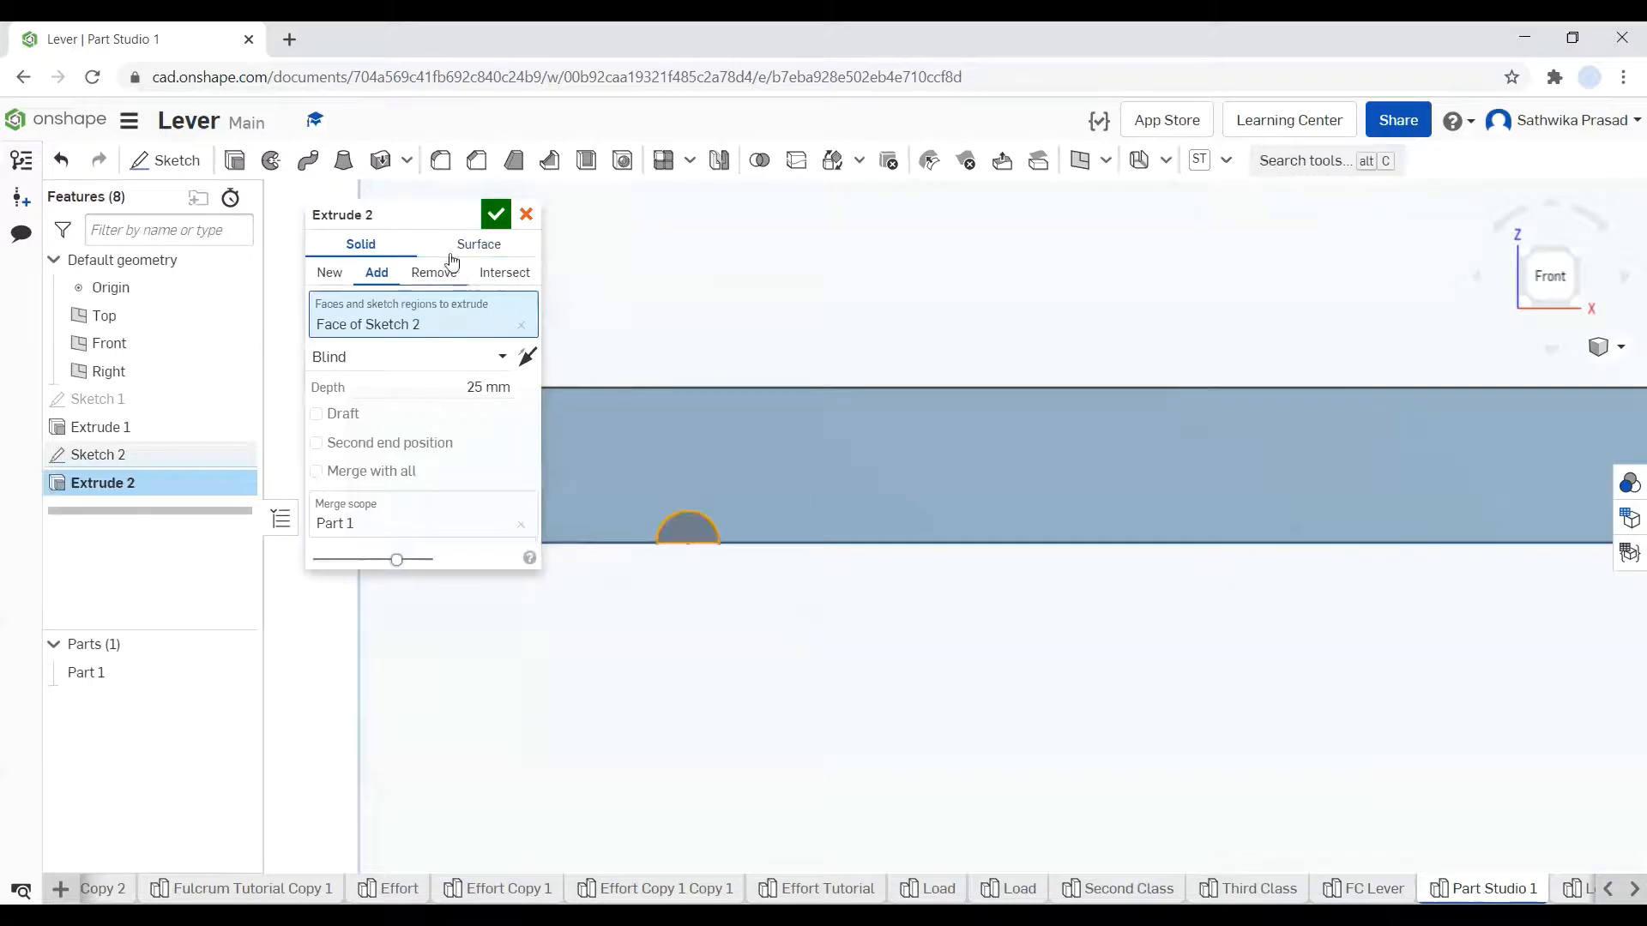
{"action": "left_click", "coordinate": [428, 280]}
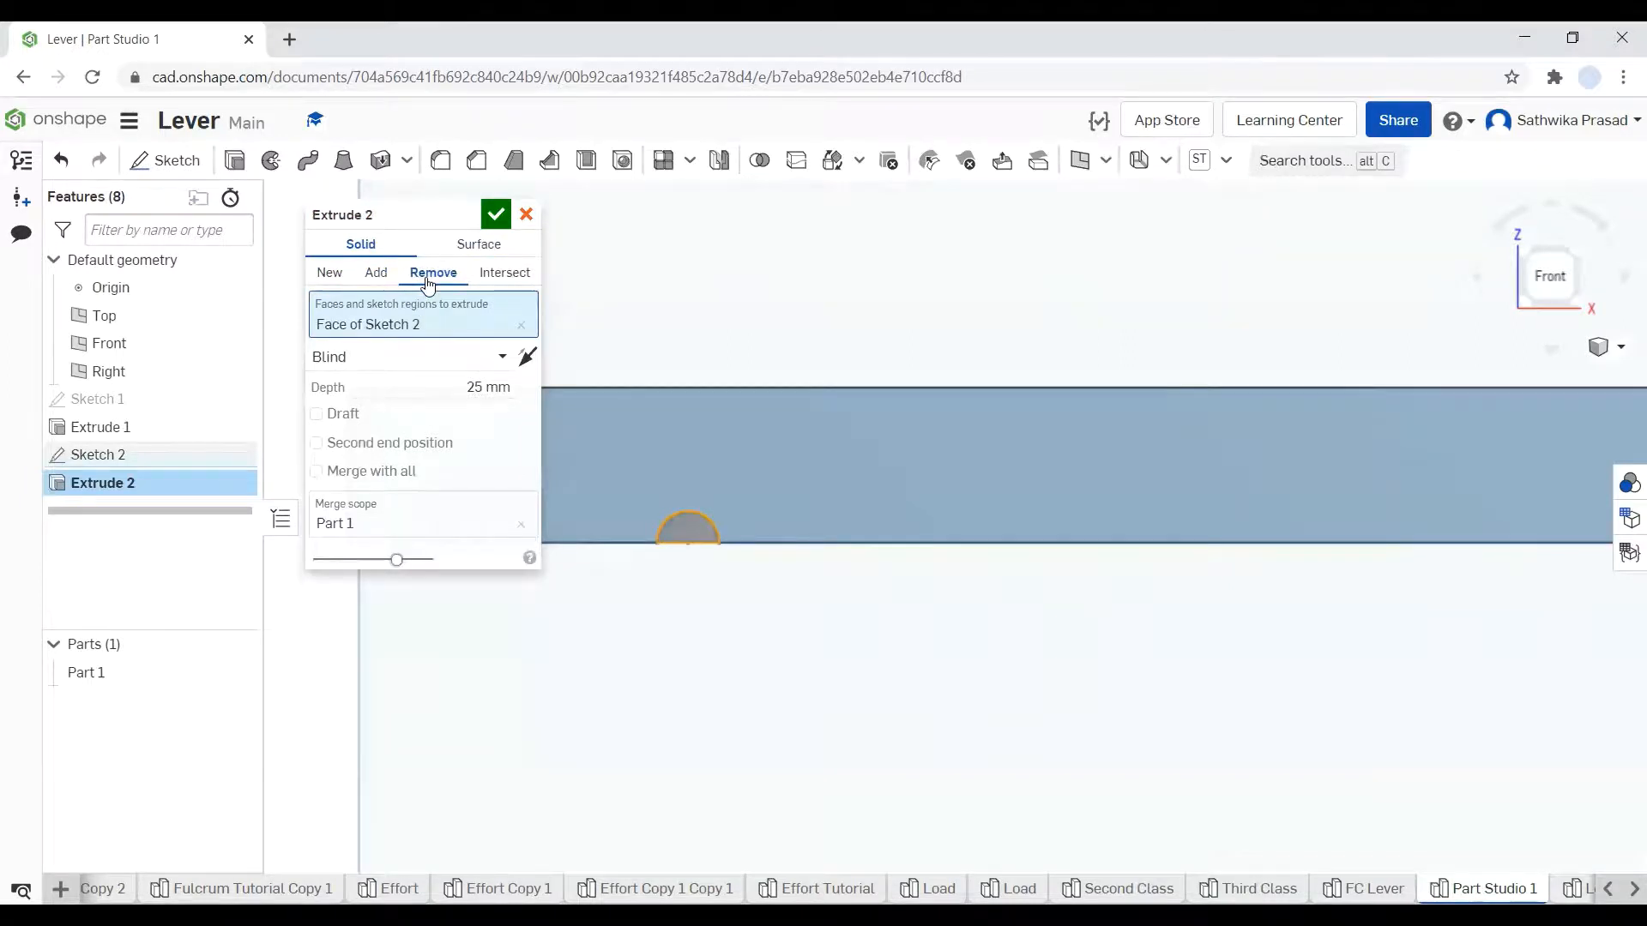
{"action": "left_click", "coordinate": [442, 358]}
{"action": "left_click", "coordinate": [399, 559]}
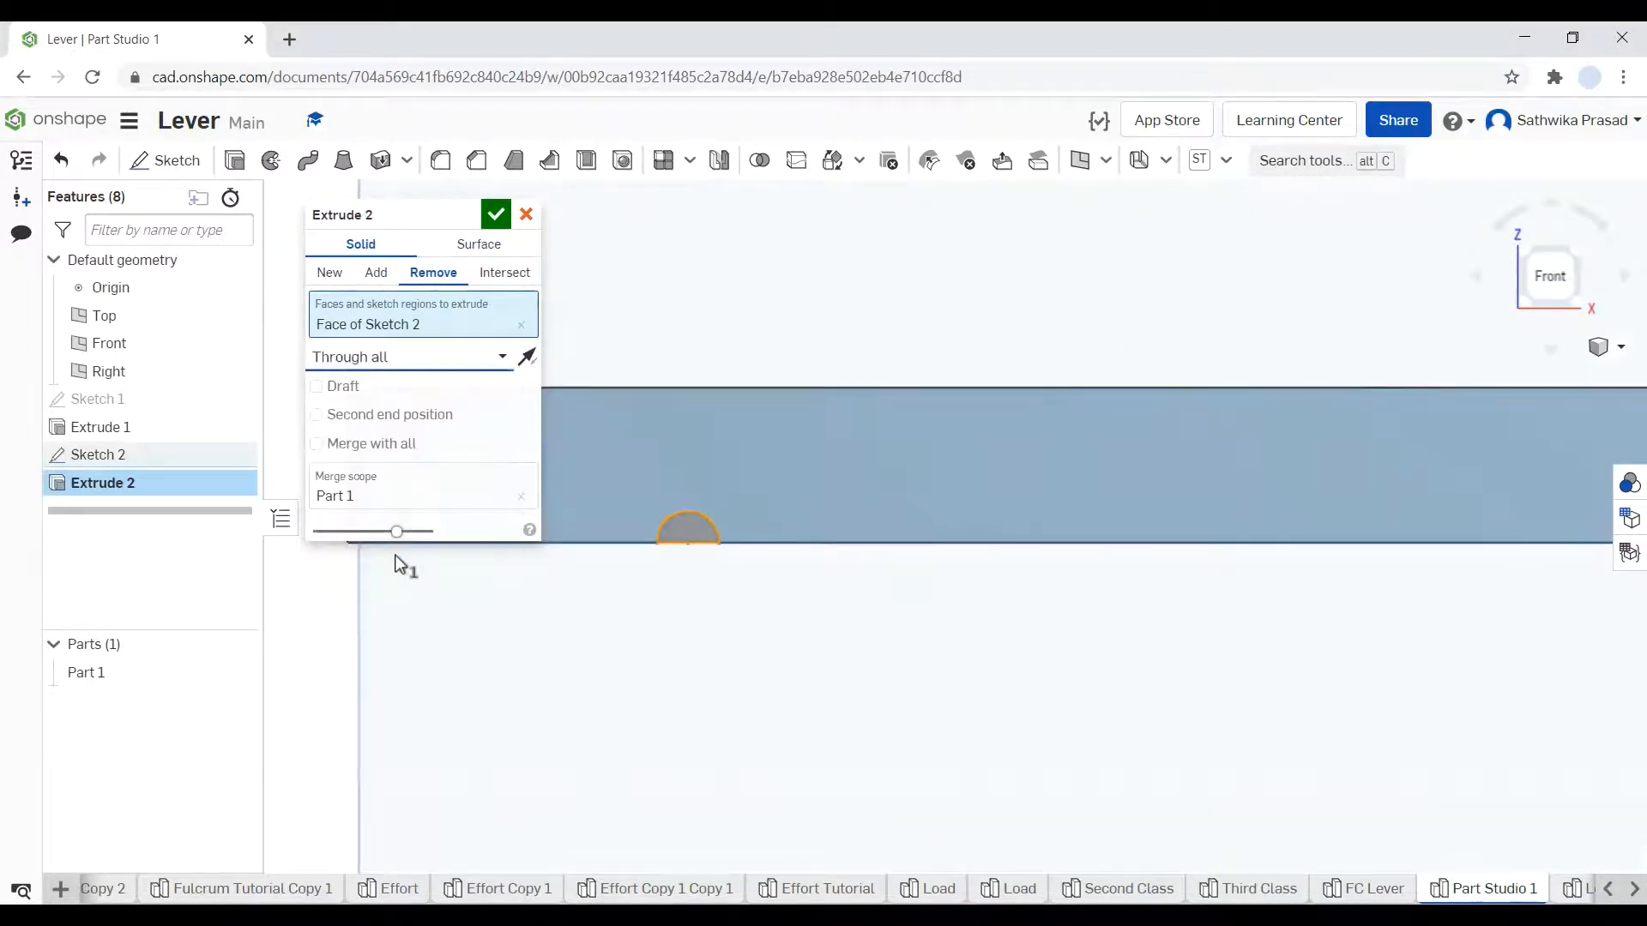
{"action": "left_click", "coordinate": [496, 216]}
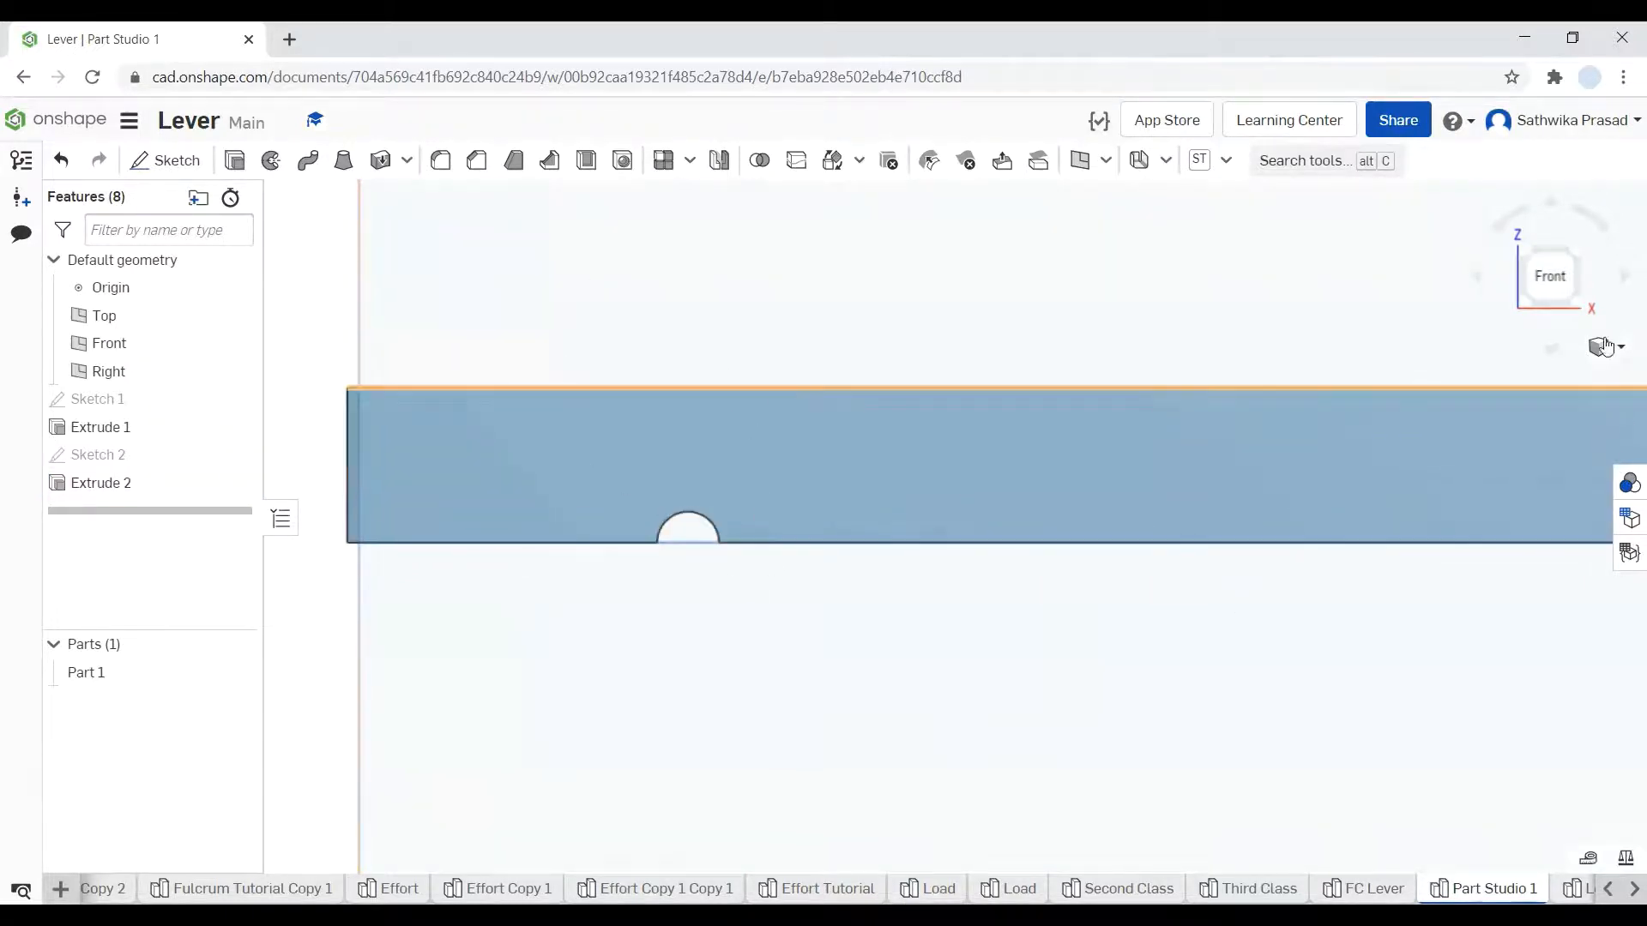
- Rename the current Part Studio as SC Lever
{"action": "right_click", "coordinate": [1484, 889]}
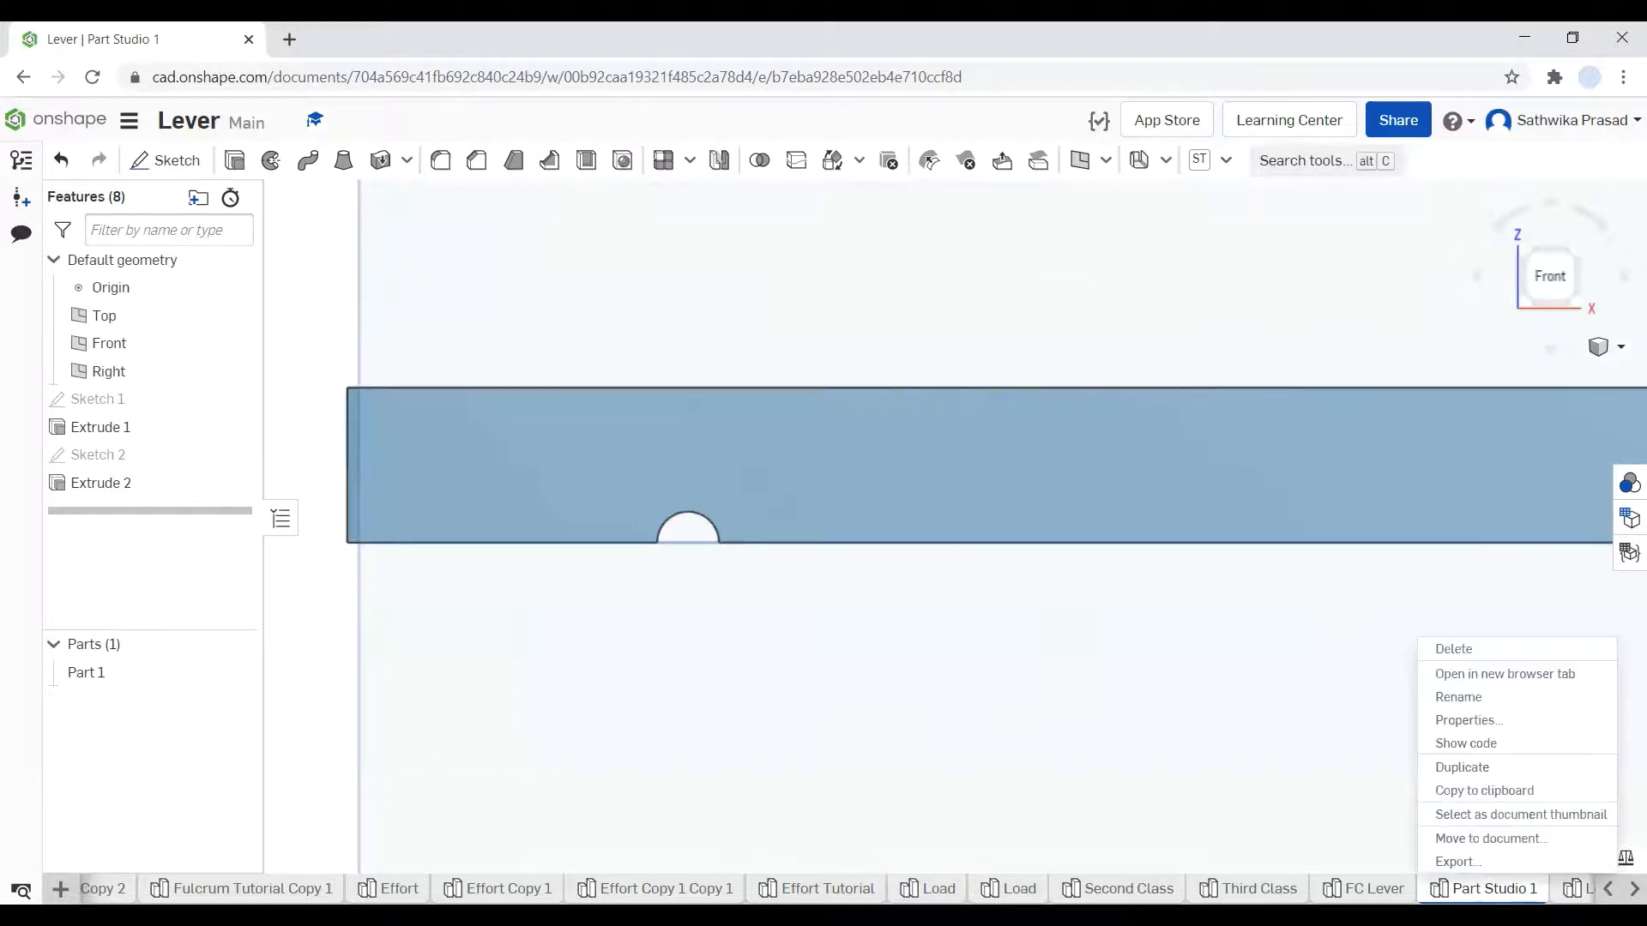
{"action": "left_click", "coordinate": [1289, 822]}
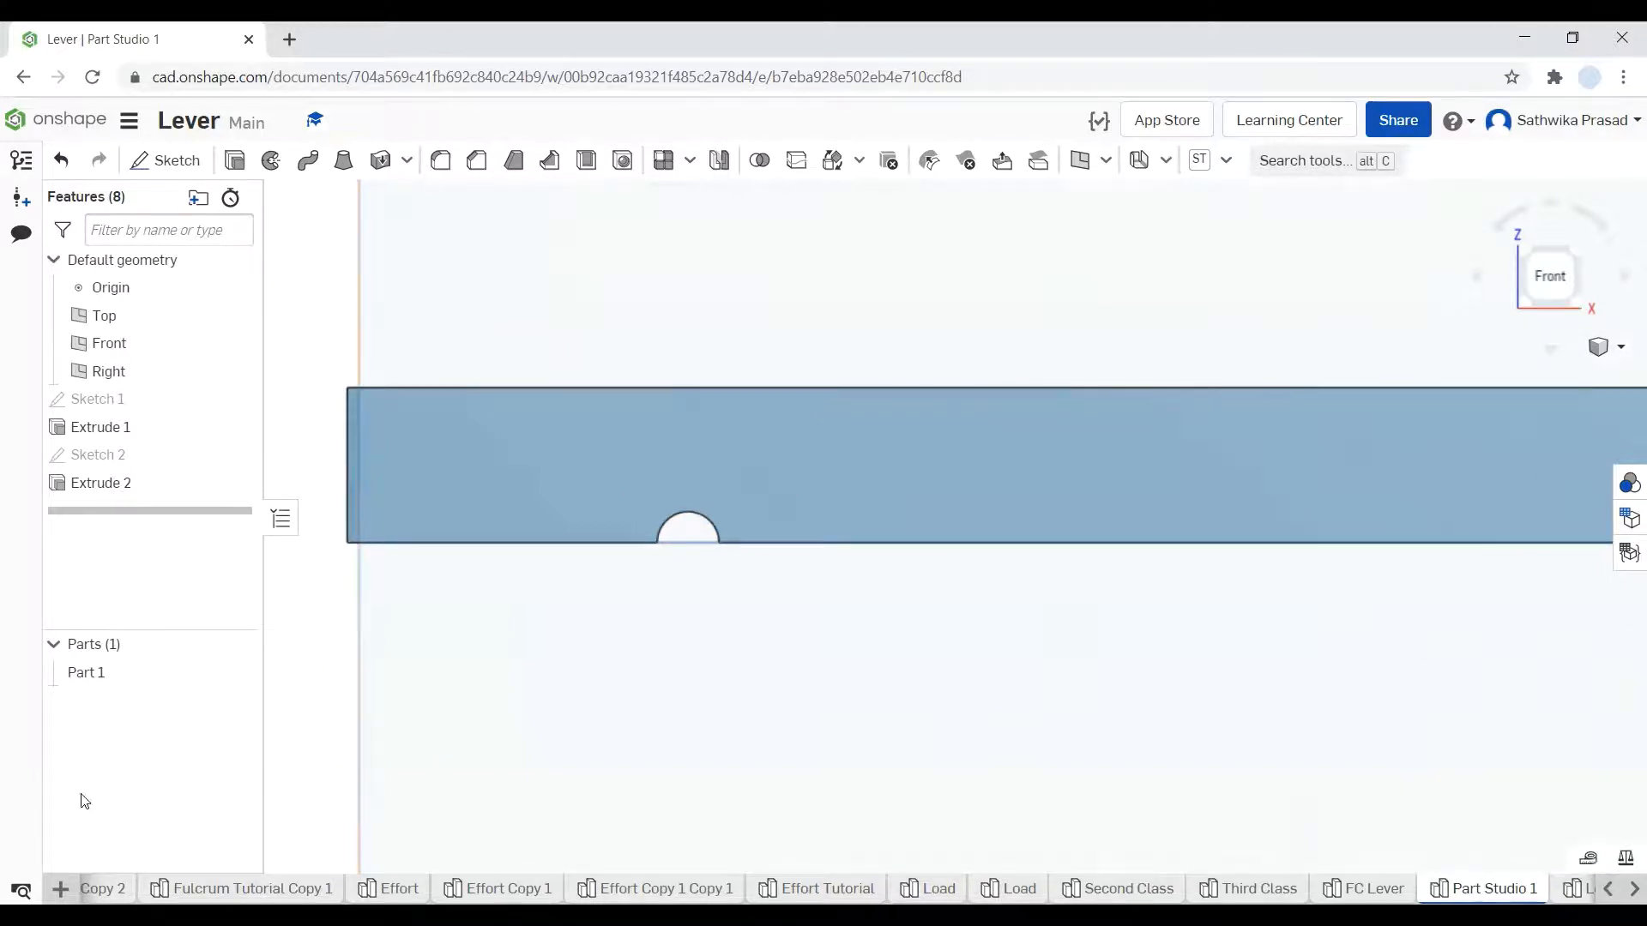
{"action": "right_click", "coordinate": [1459, 871]}
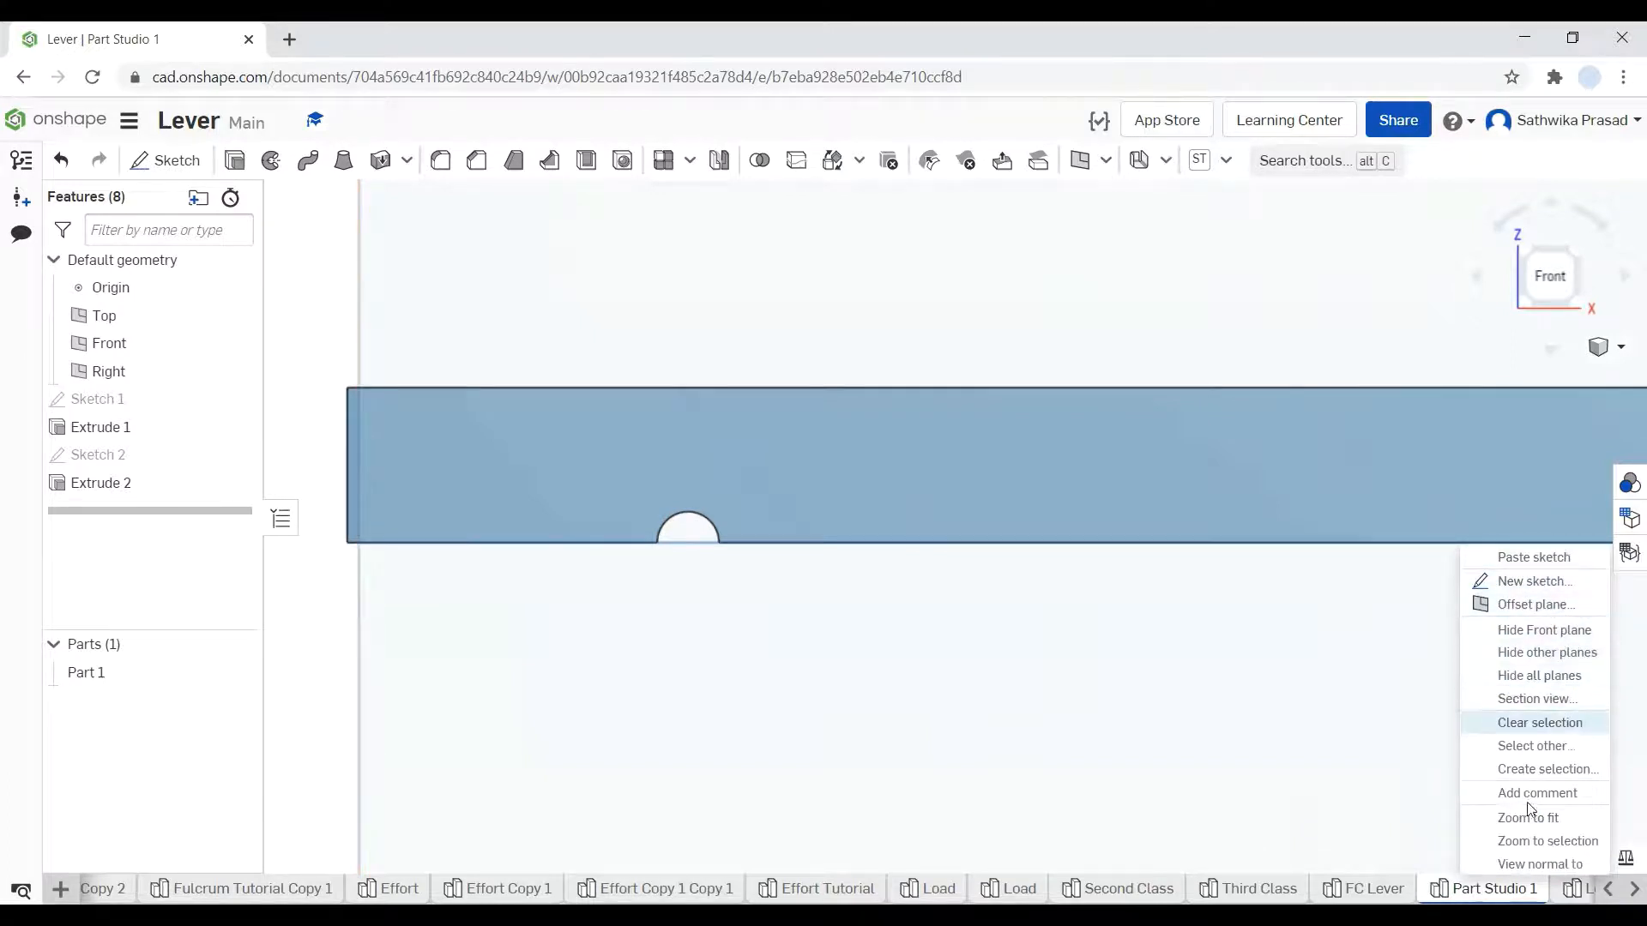
{"action": "left_click", "coordinate": [1415, 826]}
{"action": "right_click", "coordinate": [1489, 888]}
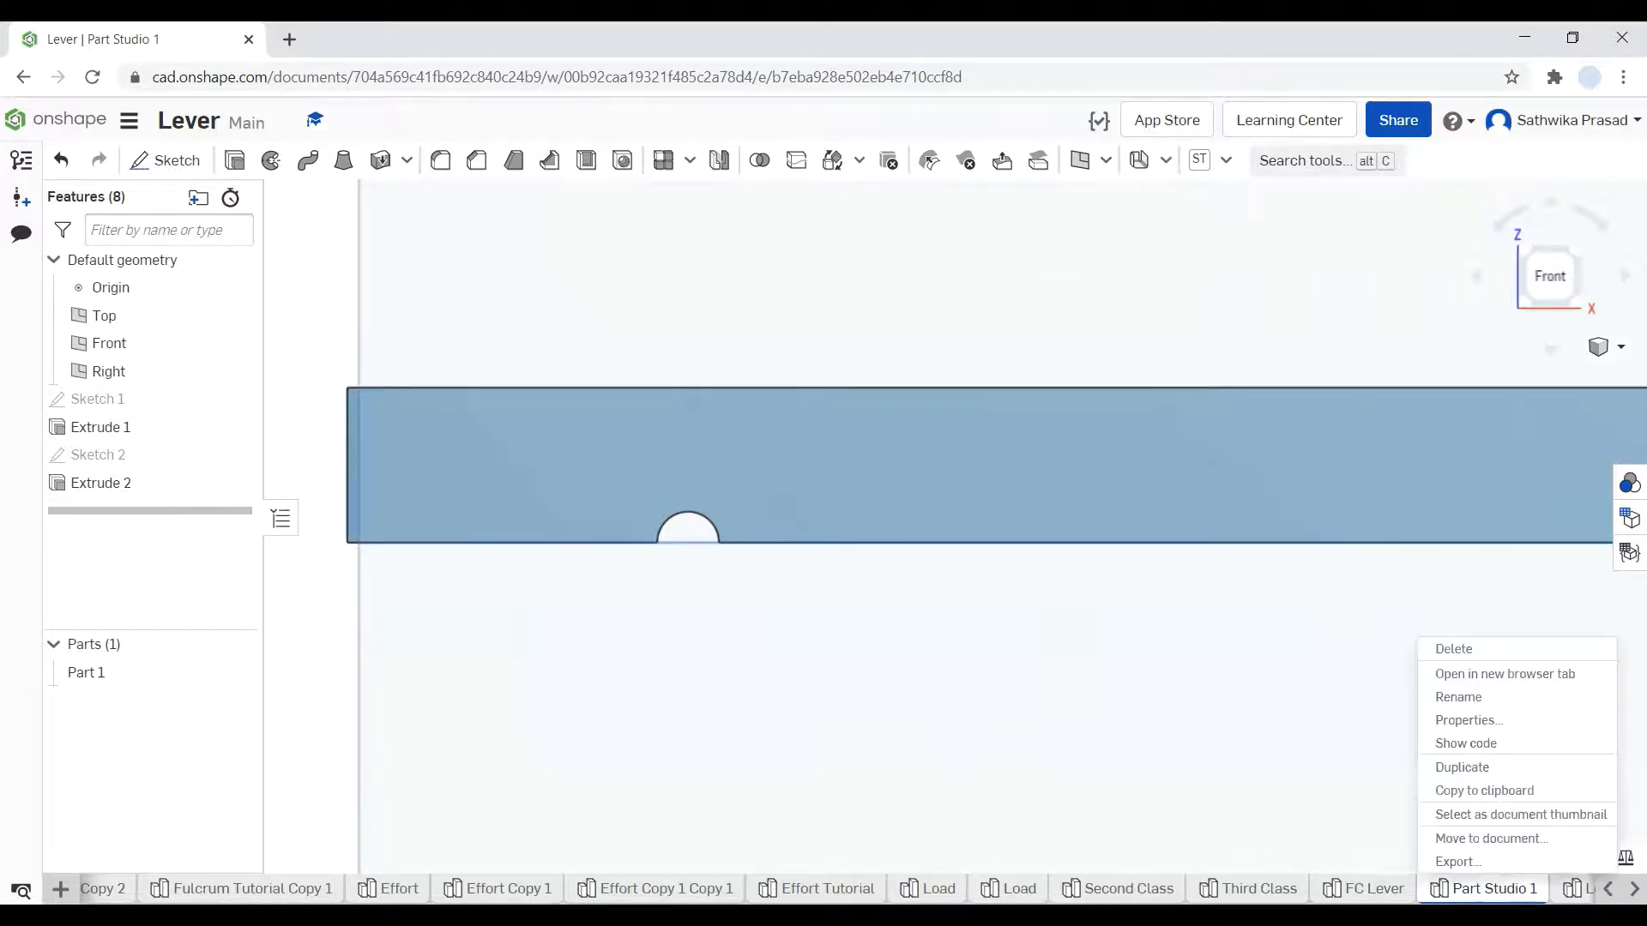
{"action": "left_click", "coordinate": [1511, 699]}
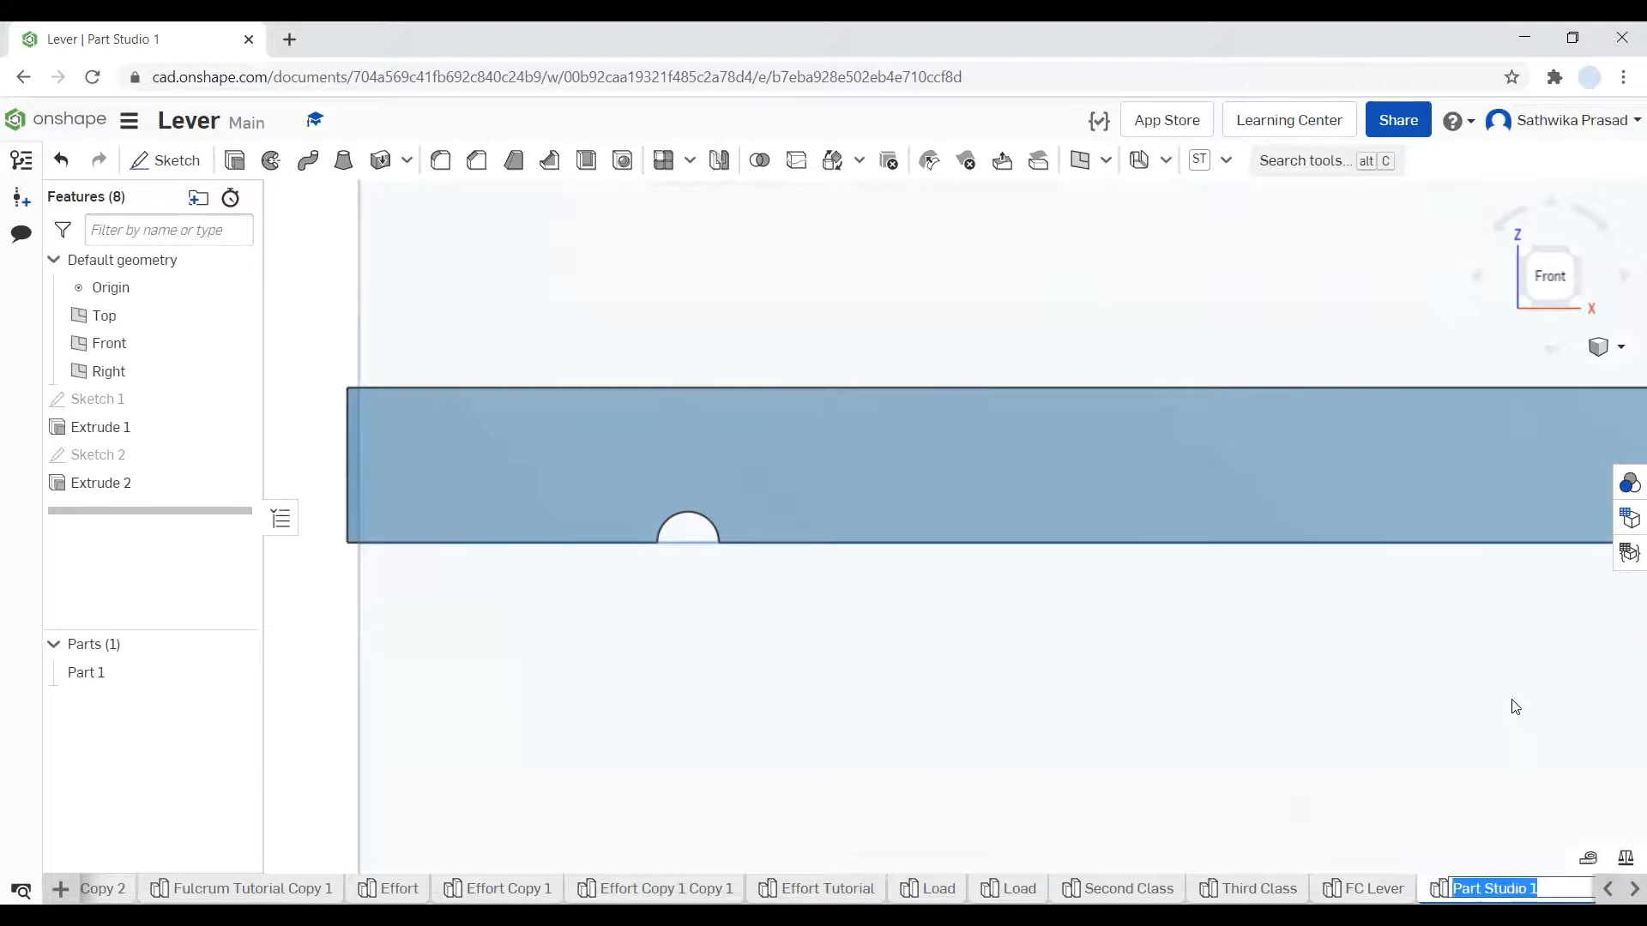
{"action": "key", "text": "BackSpace"}
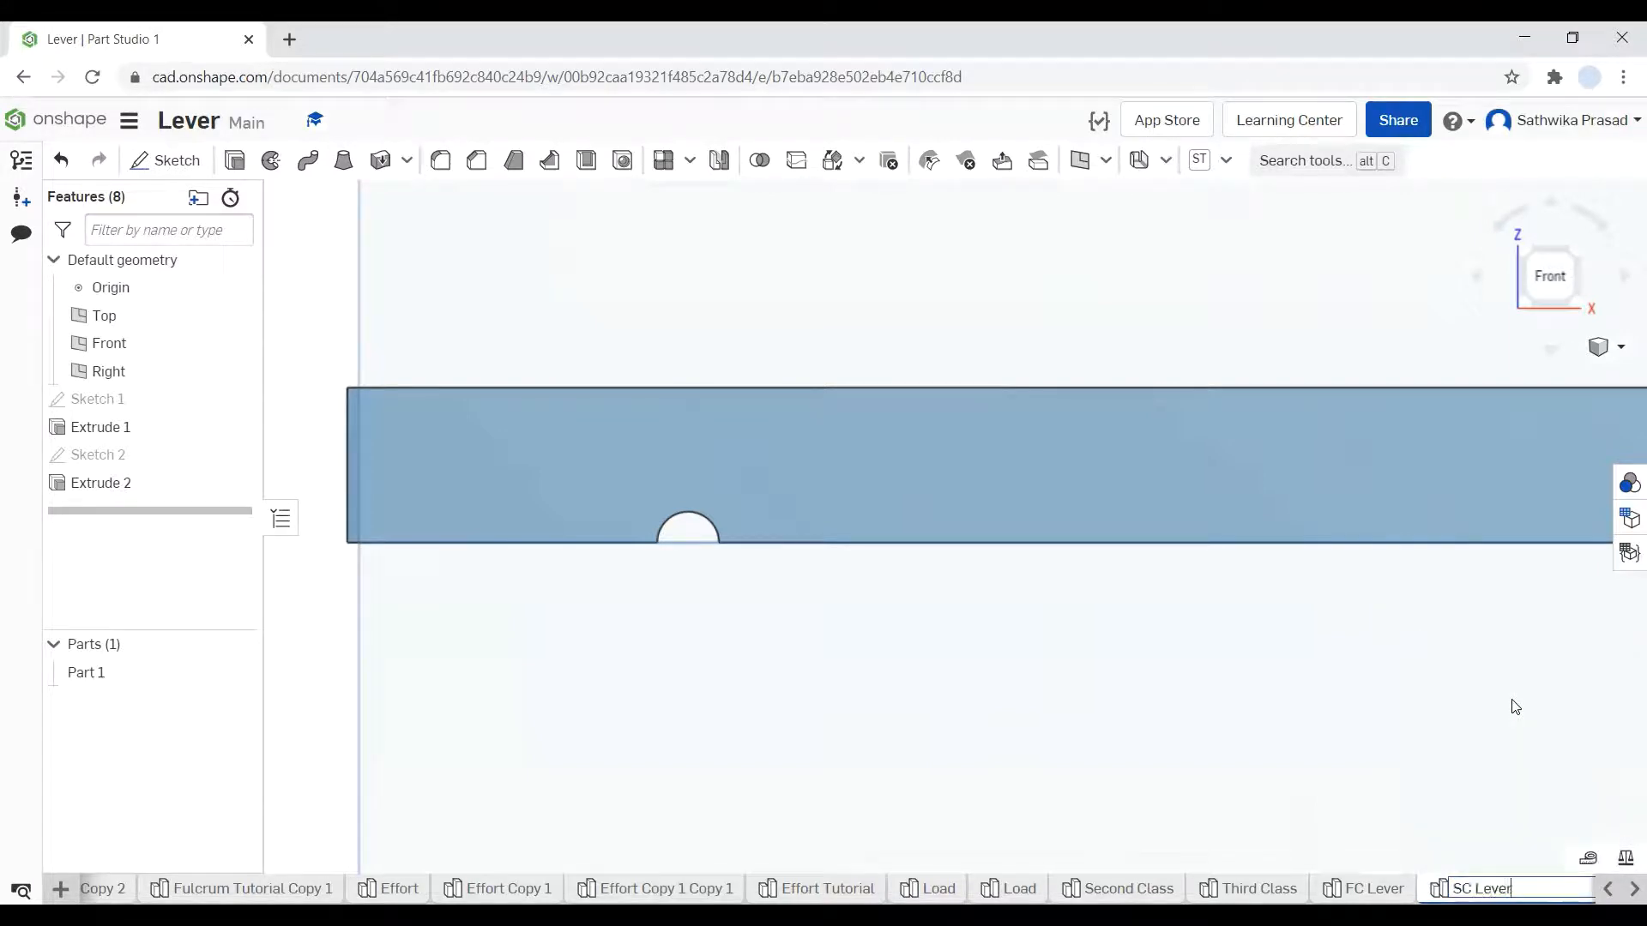
{"action": "key", "text": "Return"}
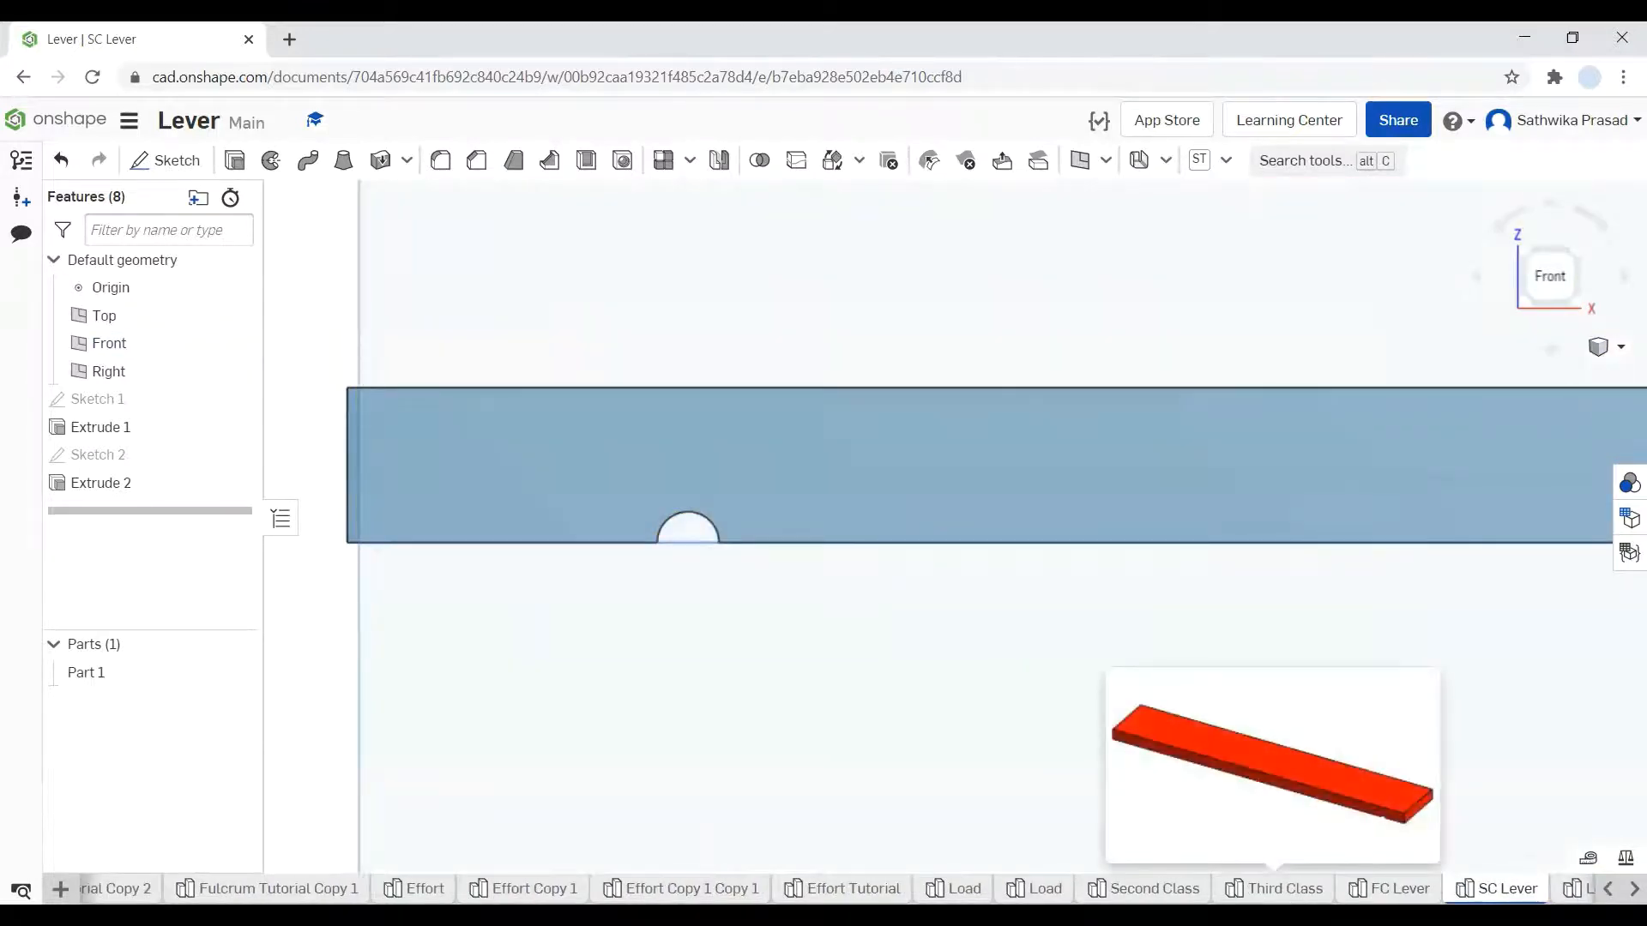
- Delete the Second Class Part Studio from the document
{"action": "right_click", "coordinate": [1153, 889]}
{"action": "left_click", "coordinate": [1160, 650]}
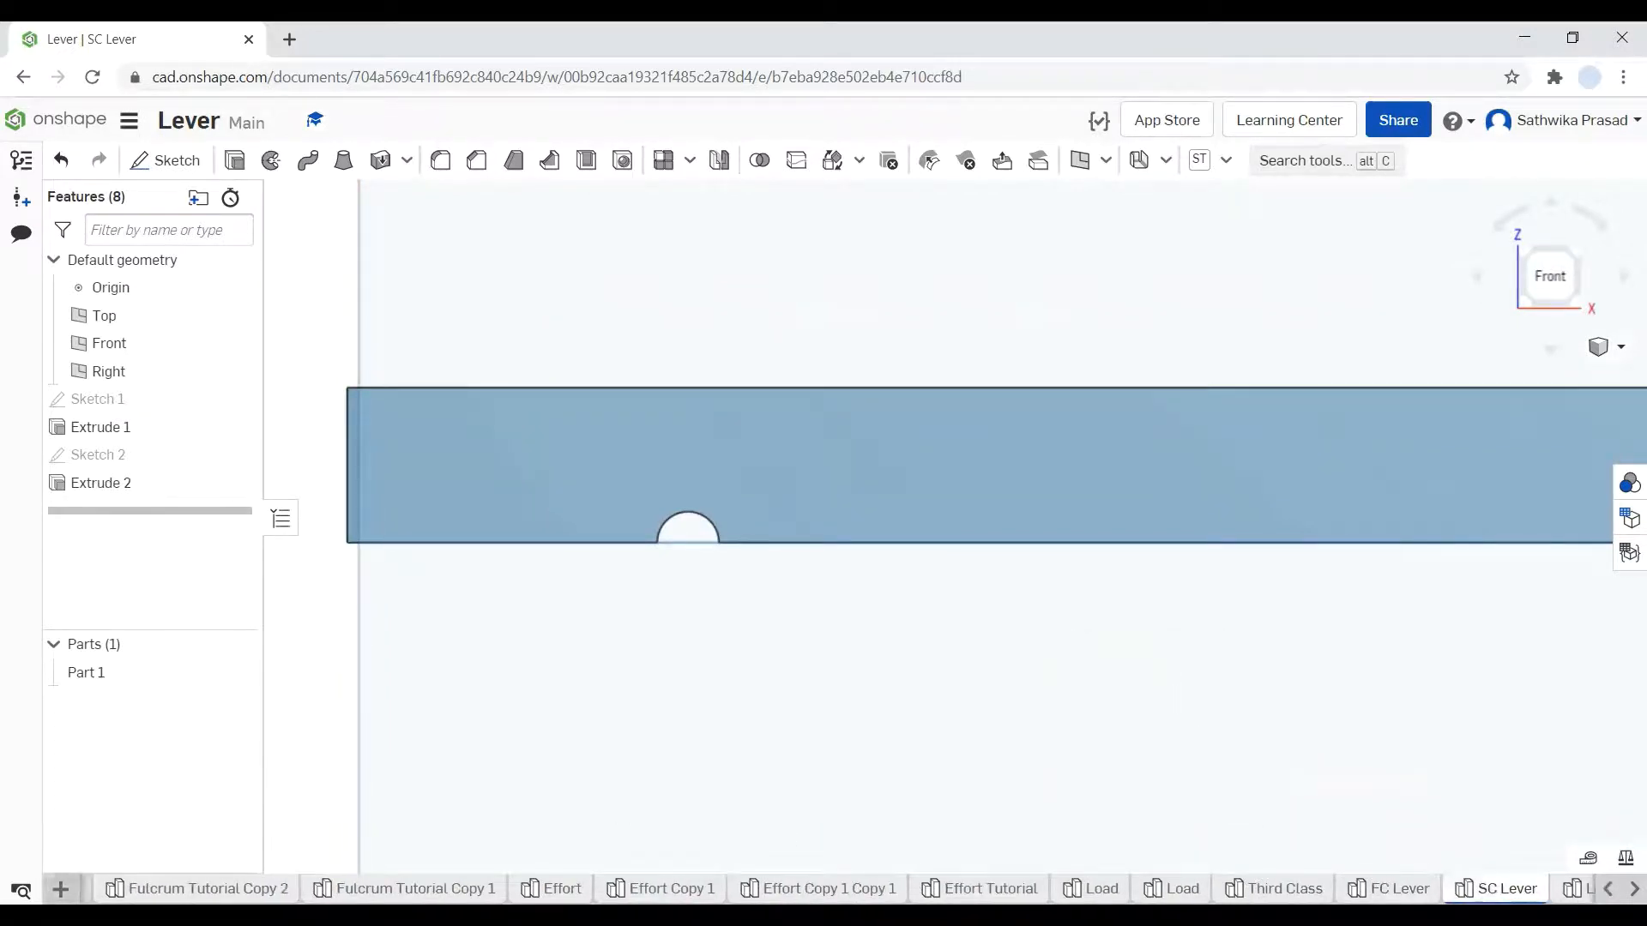
{"action": "left_click", "coordinate": [60, 889]}
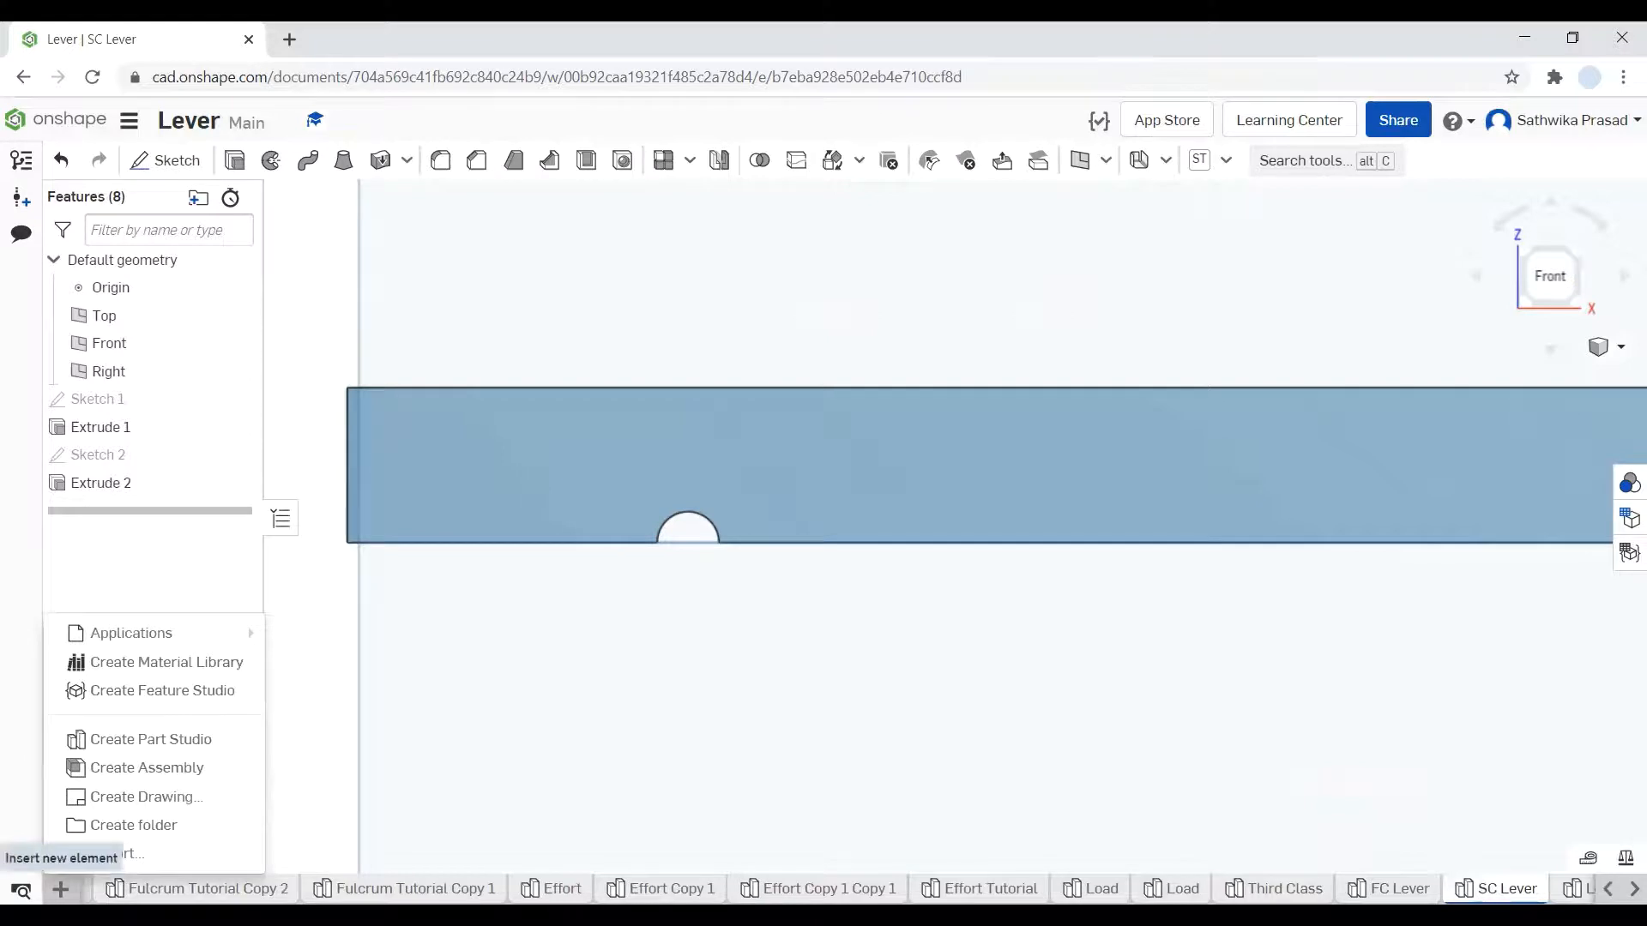
{"action": "left_click", "coordinate": [588, 784]}
{"action": "left_click", "coordinate": [298, 730]}
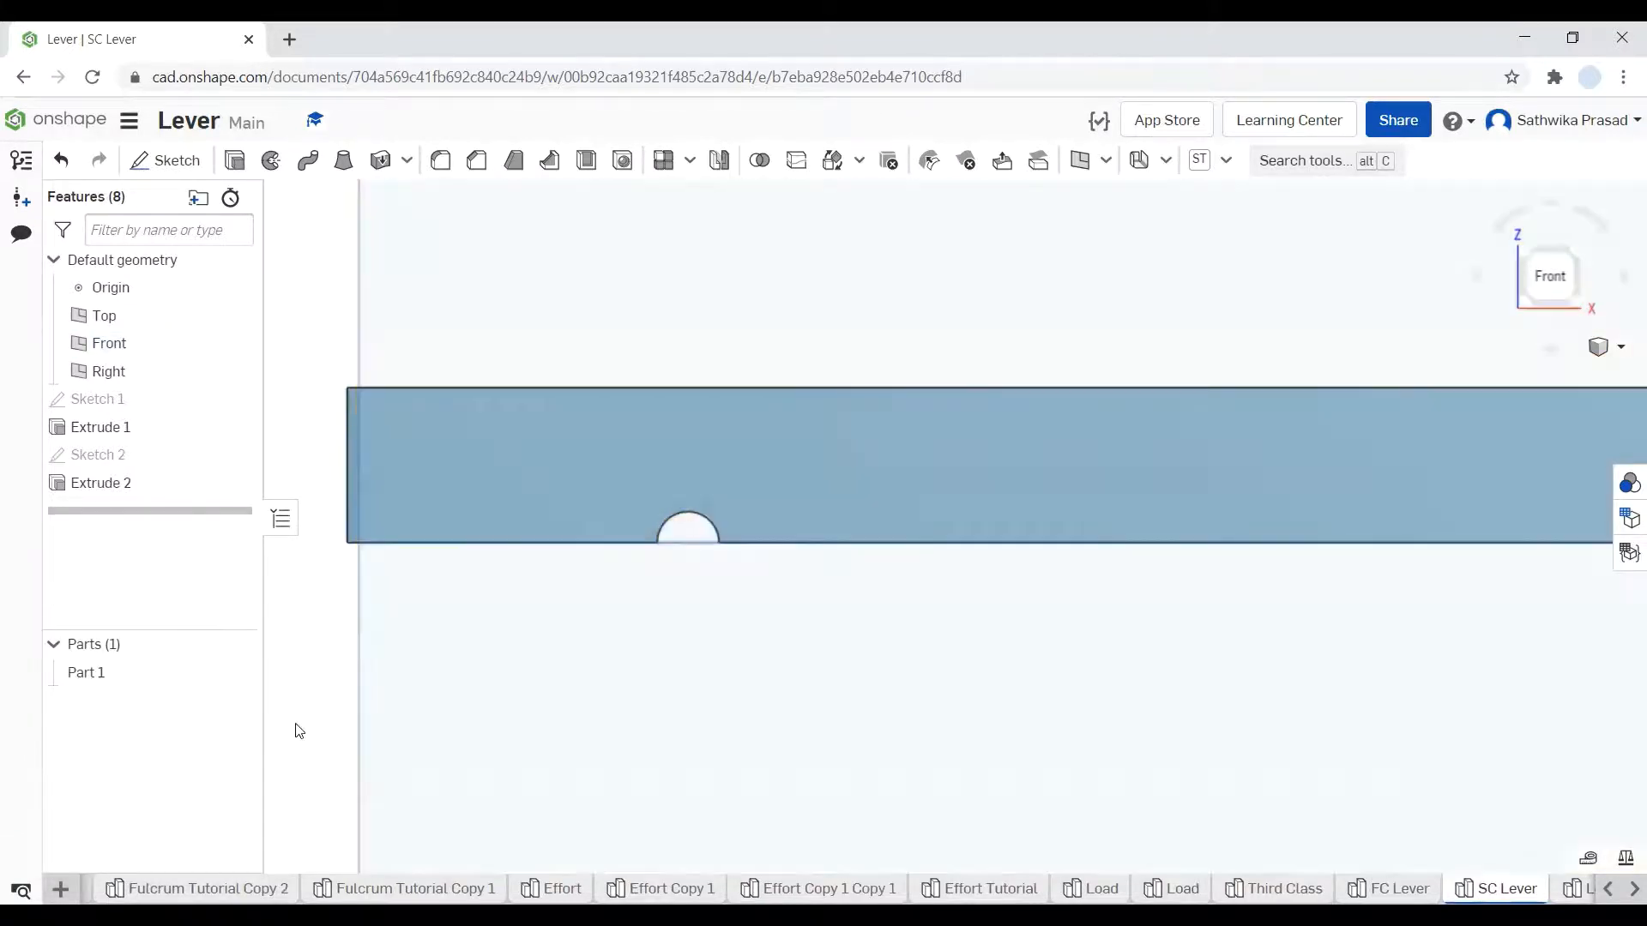
- Change the notched bar's appearance to red (FF0000)
{"action": "right_click", "coordinate": [109, 683]}
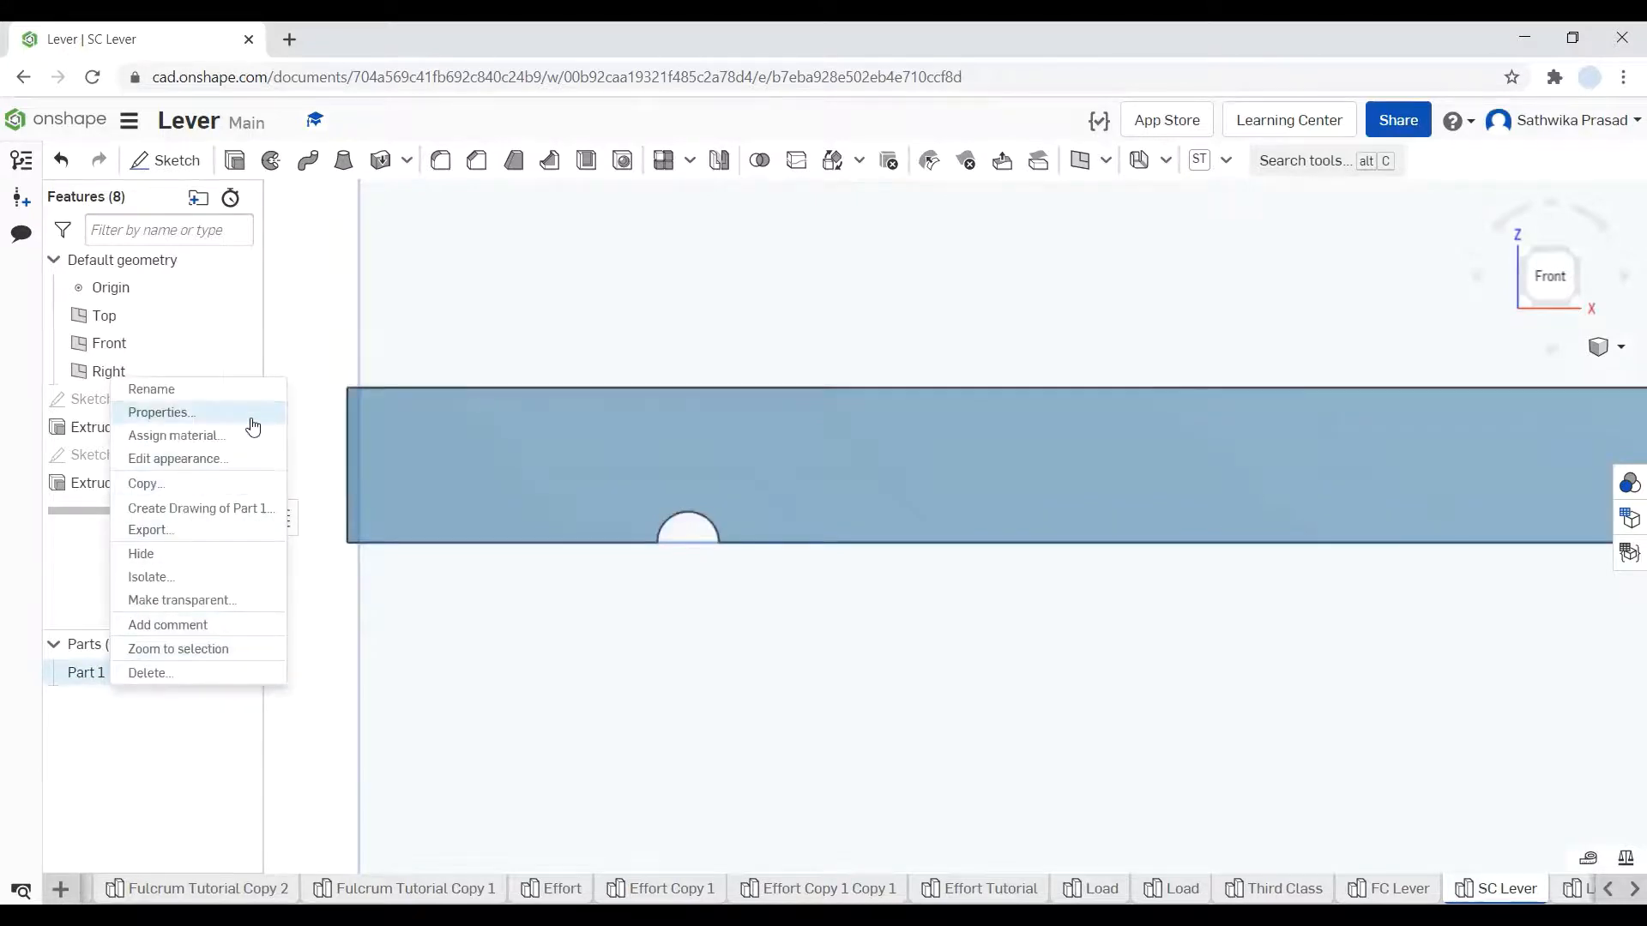
{"action": "left_click", "coordinate": [225, 460]}
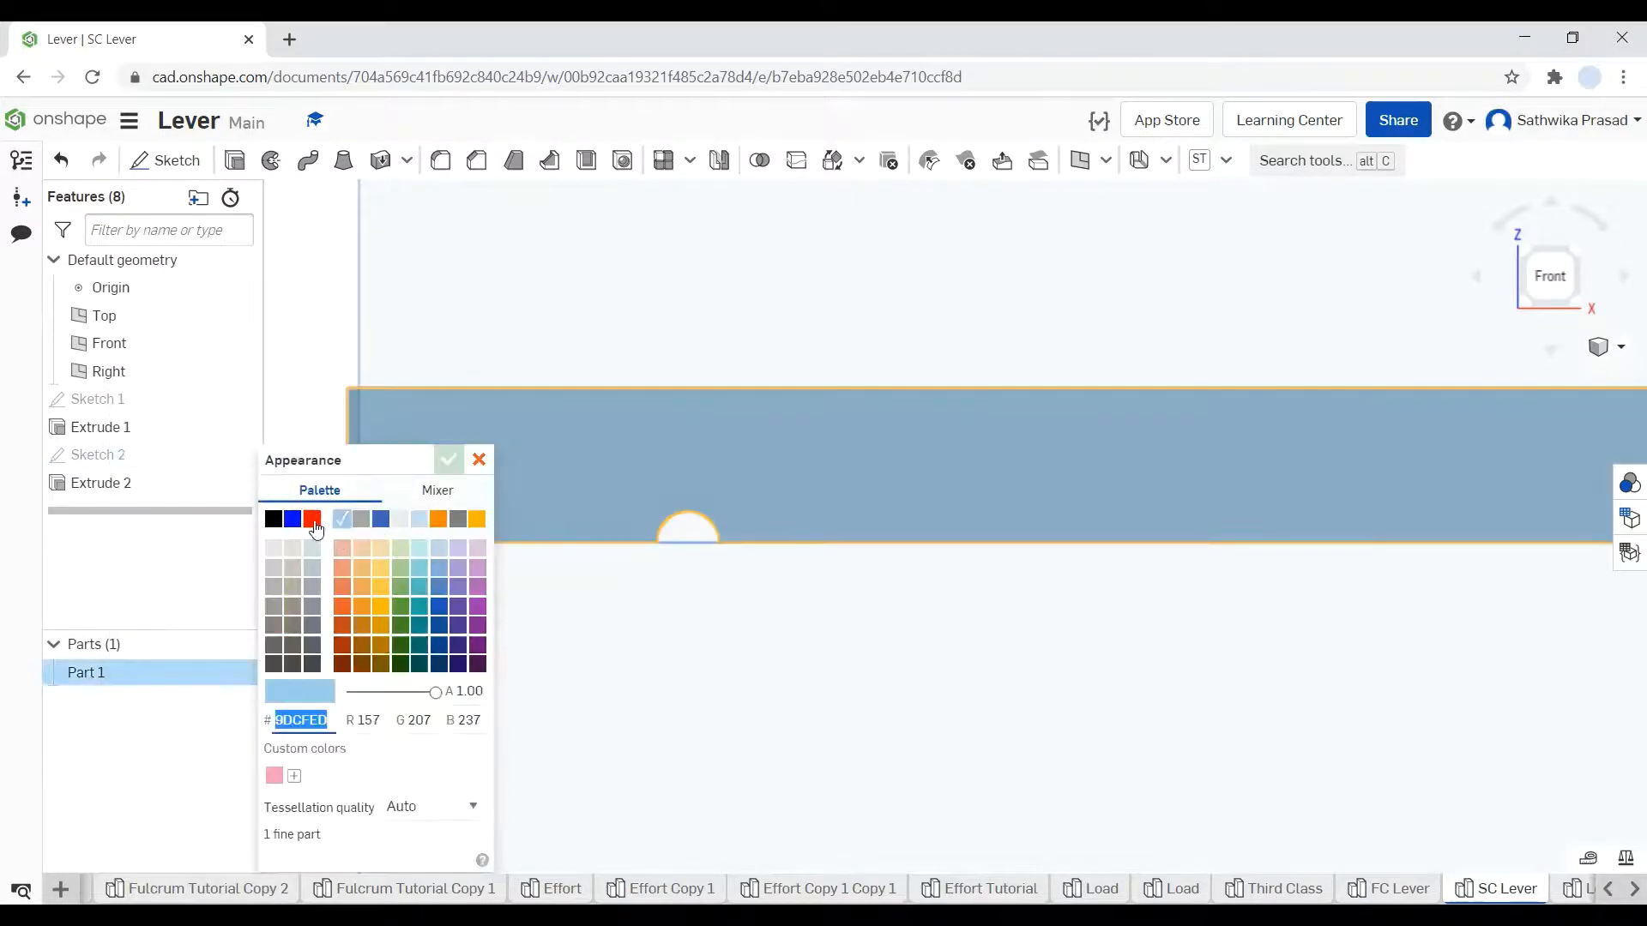
{"action": "left_click", "coordinate": [312, 520]}
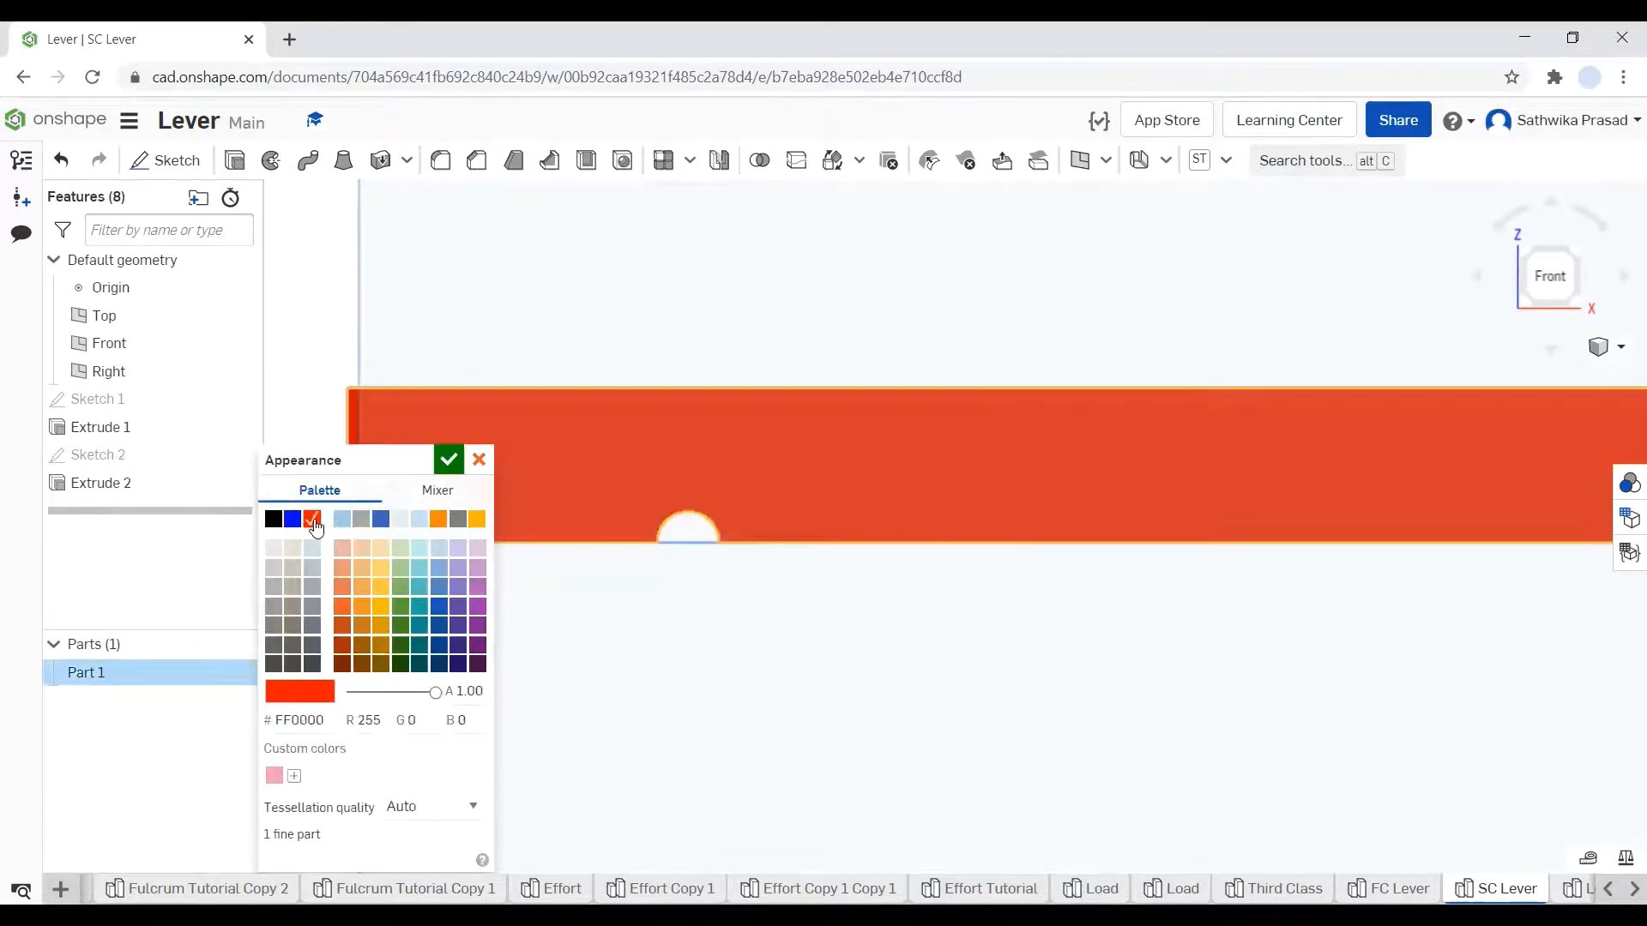
{"action": "left_click", "coordinate": [447, 462]}
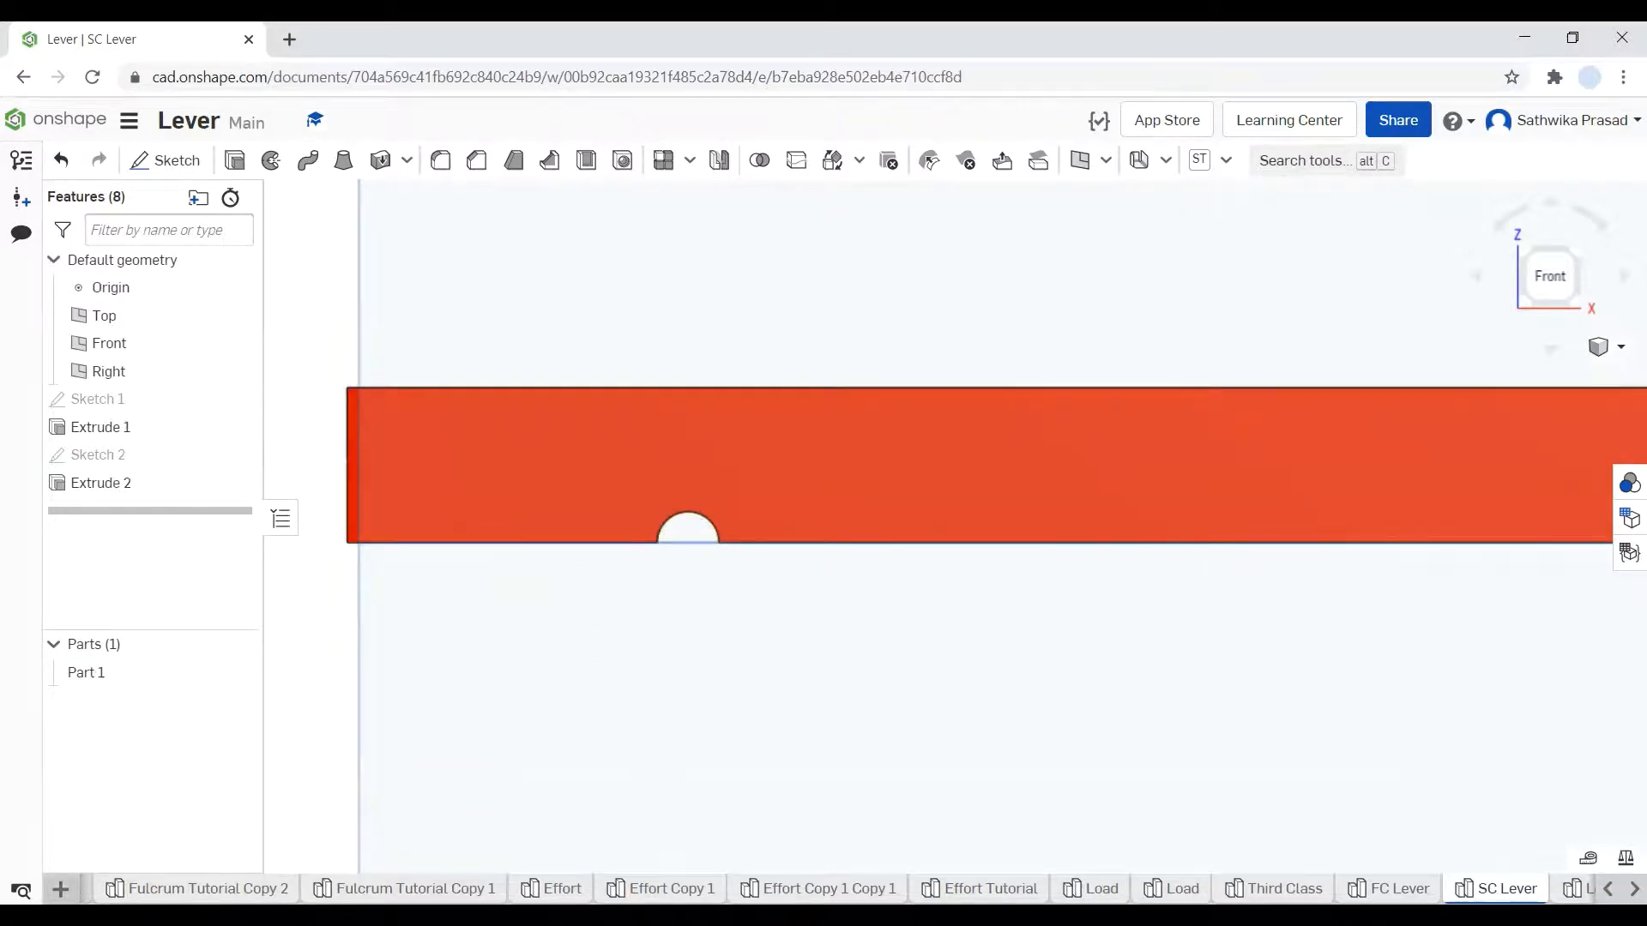
- Change the notched bar's appearance to green (488C29)
{"action": "left_click", "coordinate": [137, 677]}
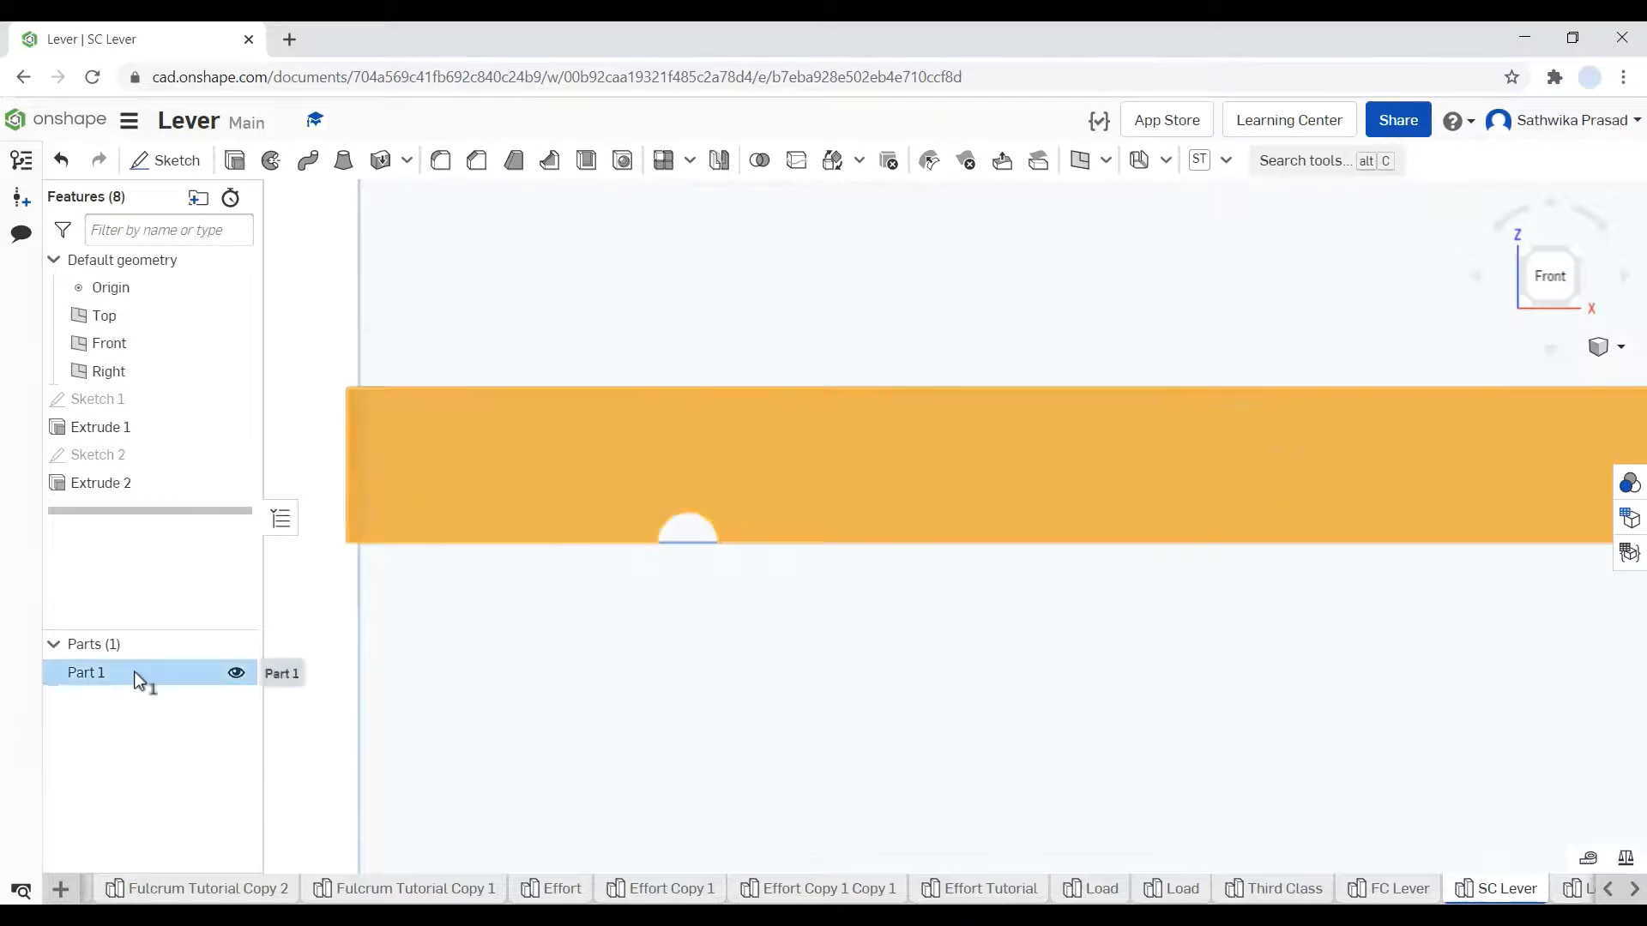
{"action": "right_click", "coordinate": [137, 678]}
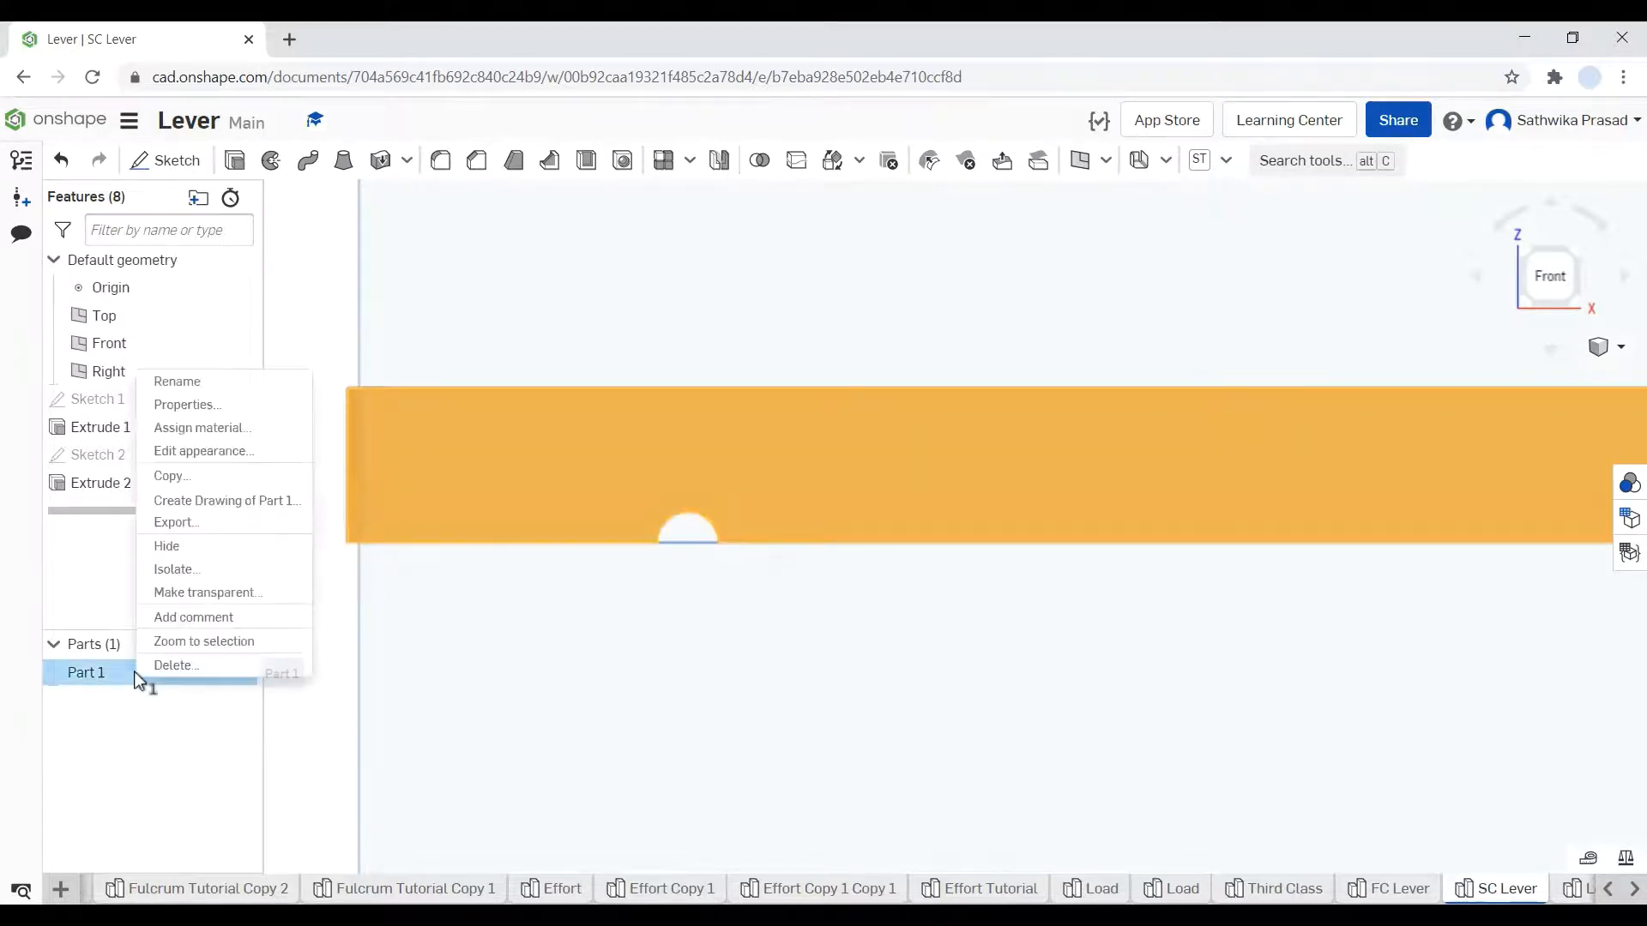
{"action": "left_click", "coordinate": [255, 454]}
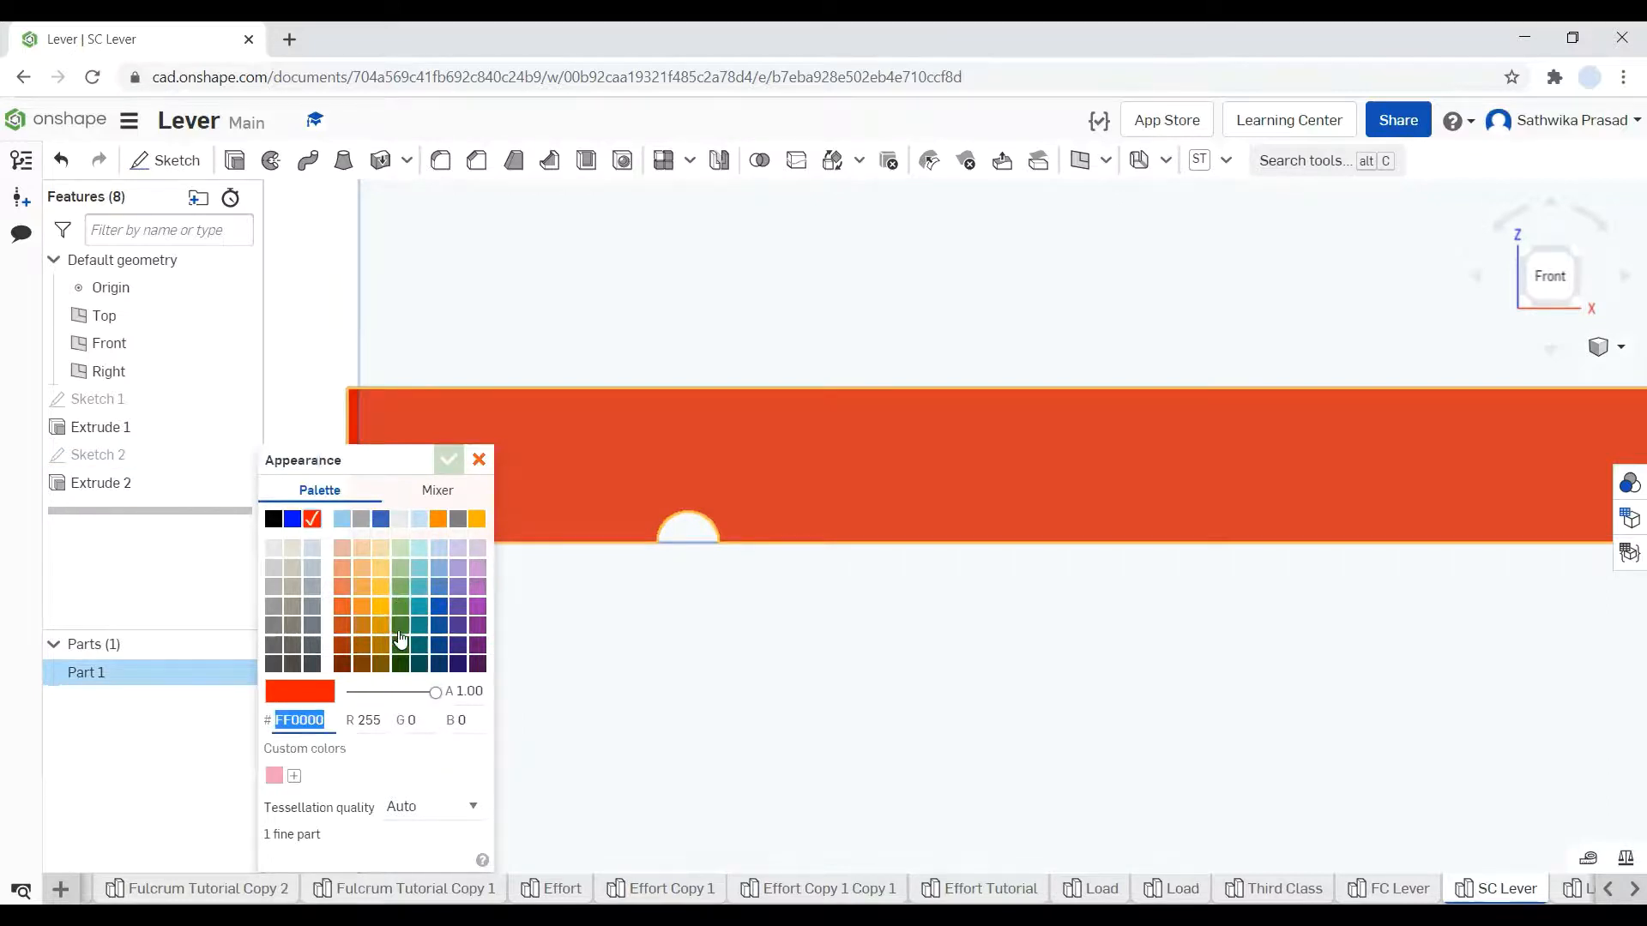
{"action": "left_click", "coordinate": [401, 626]}
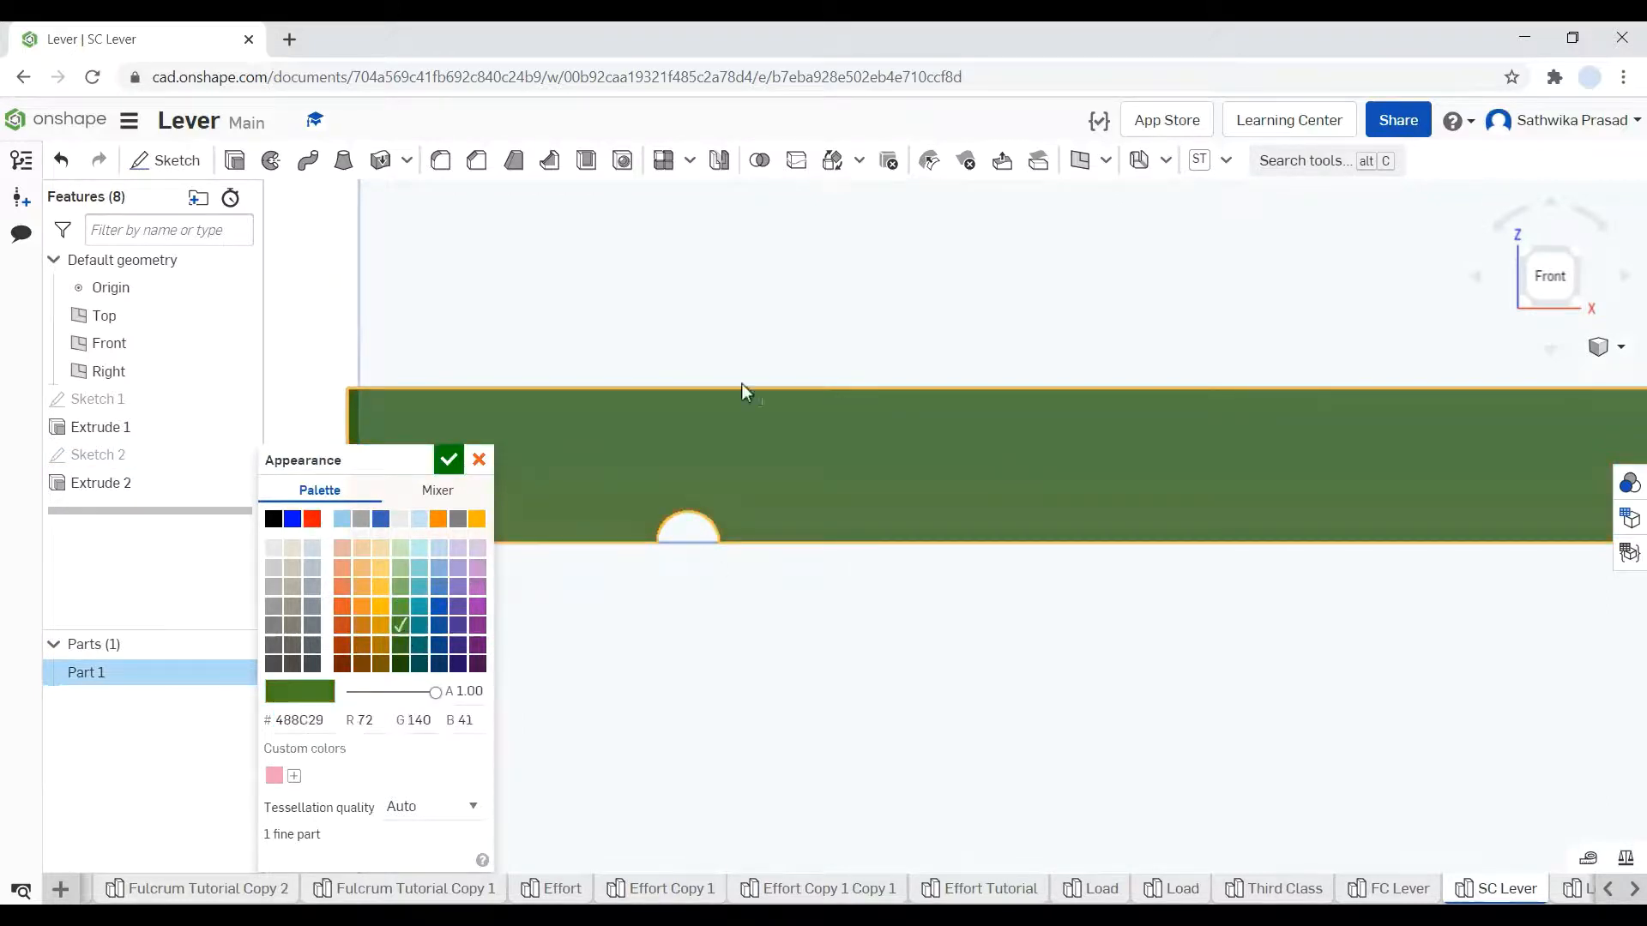
{"action": "left_click", "coordinate": [447, 460]}
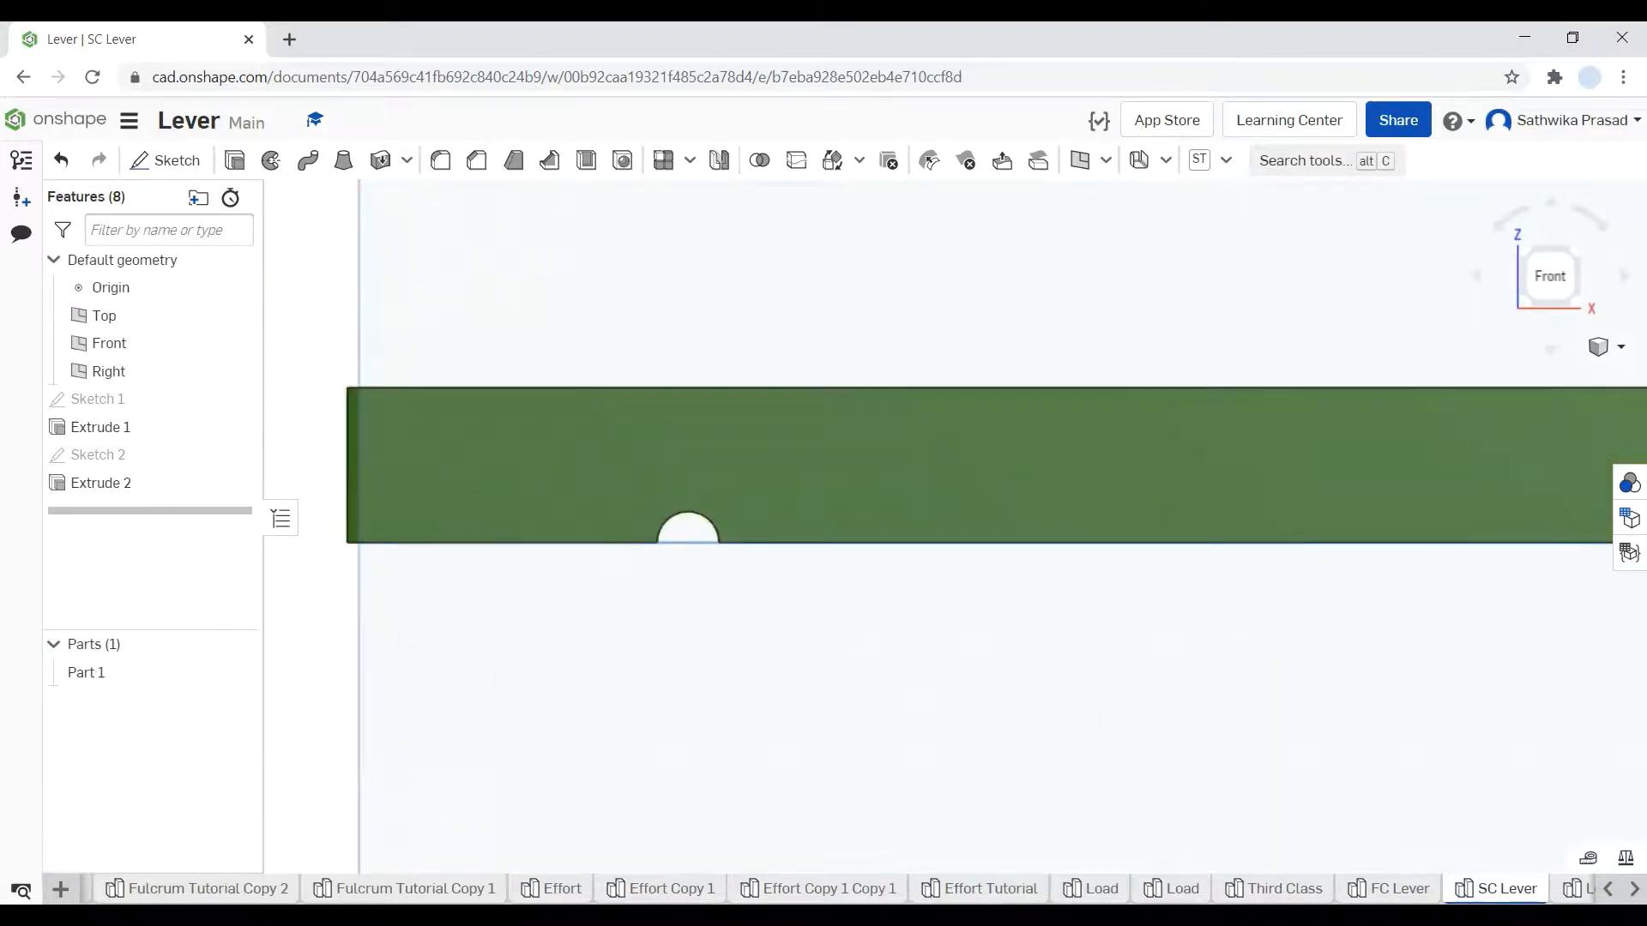
- Create a new Part Studio and start a sketch on its Top plane
{"action": "left_click", "coordinate": [60, 889]}
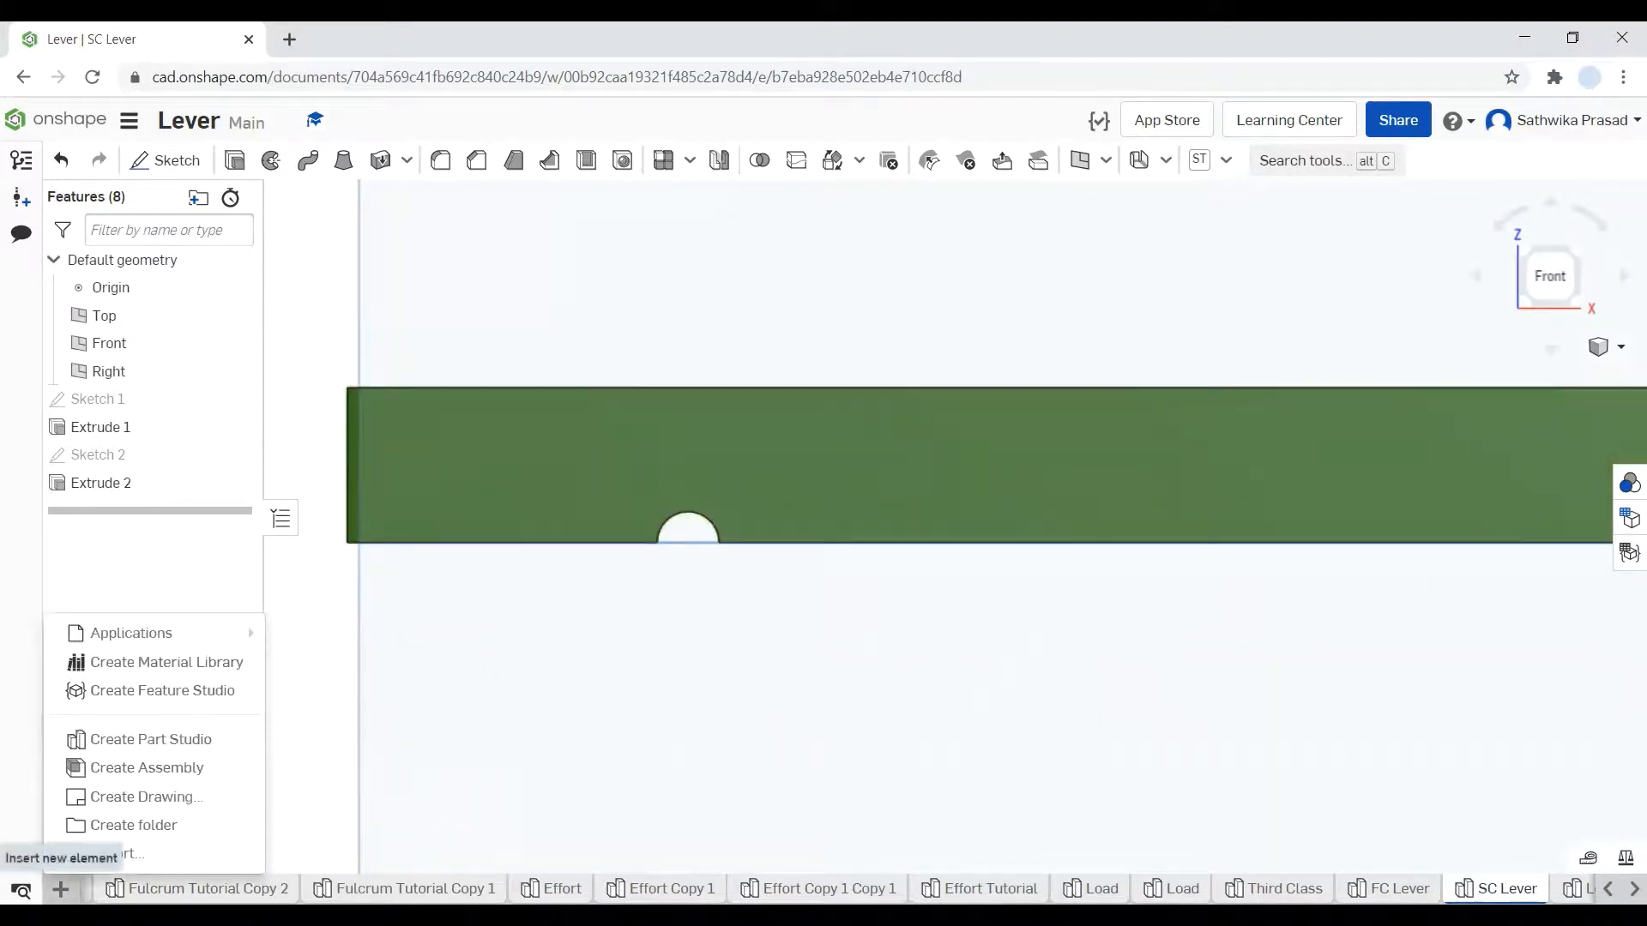
{"action": "left_click", "coordinate": [149, 741]}
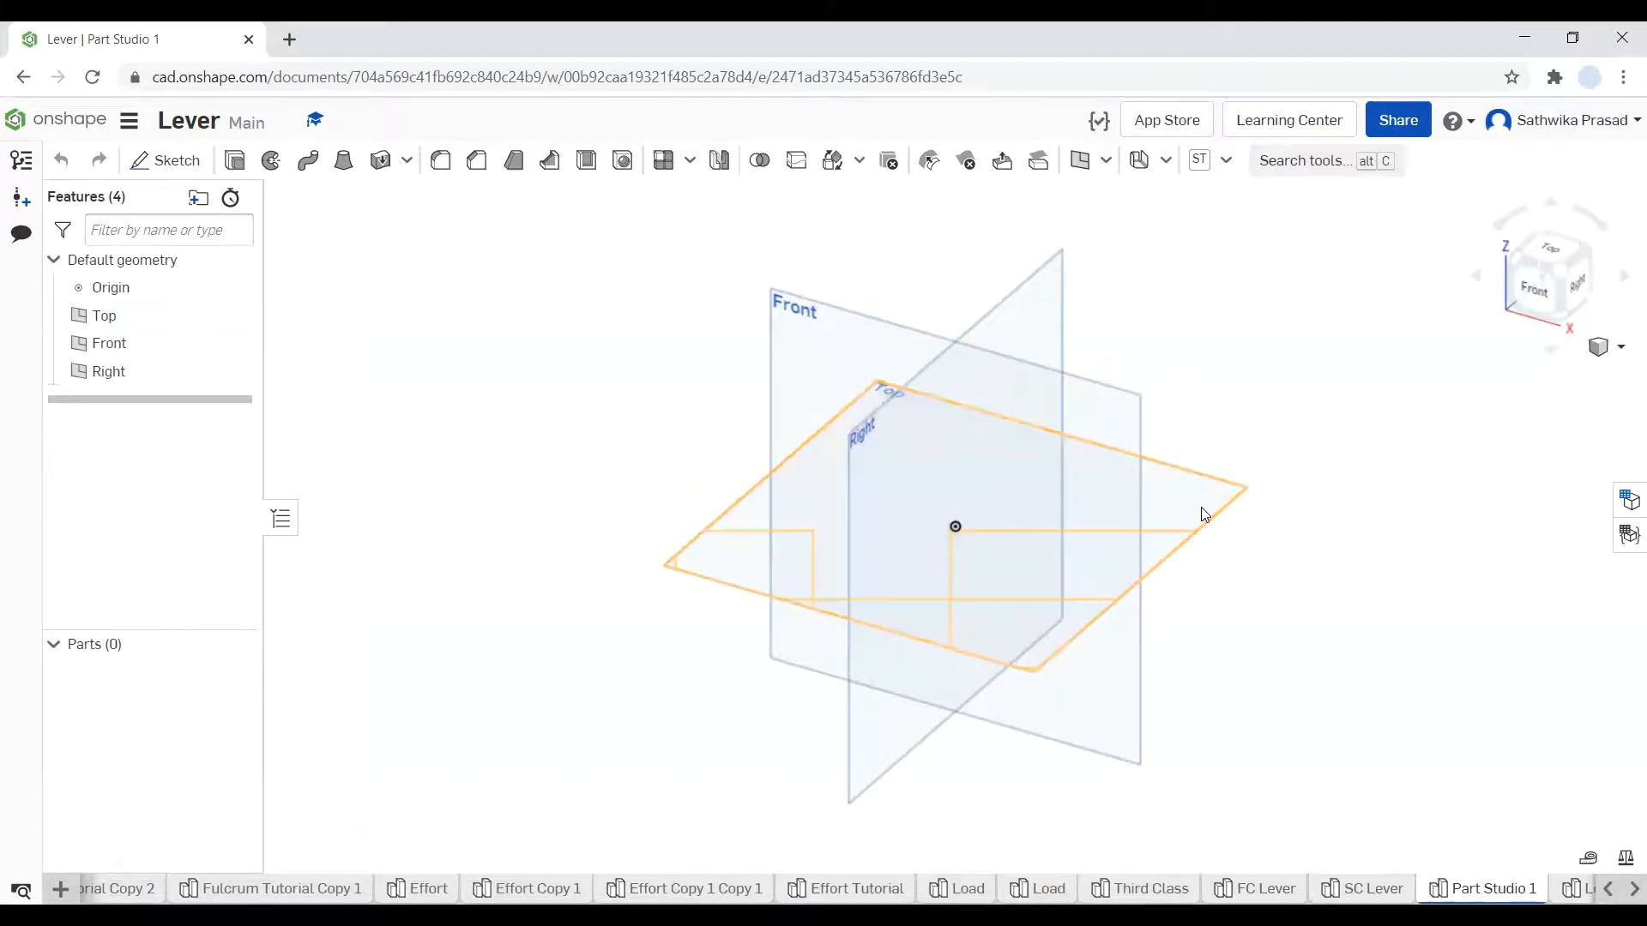
{"action": "left_click", "coordinate": [1202, 509]}
{"action": "right_click", "coordinate": [1201, 508]}
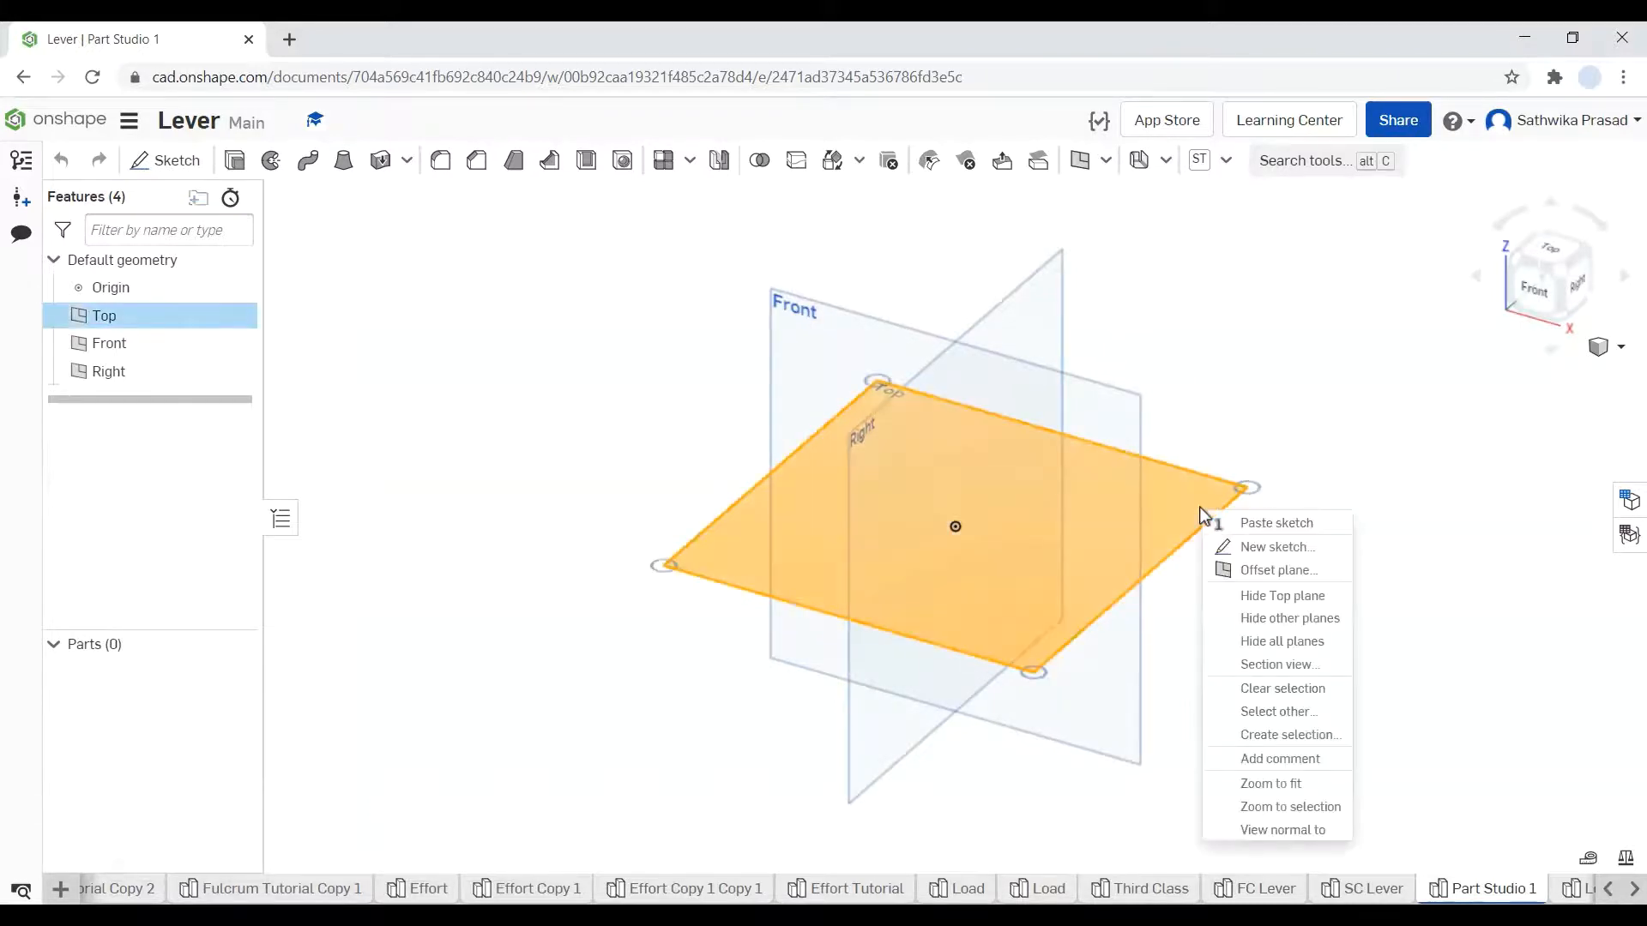
{"action": "left_click", "coordinate": [1255, 549]}
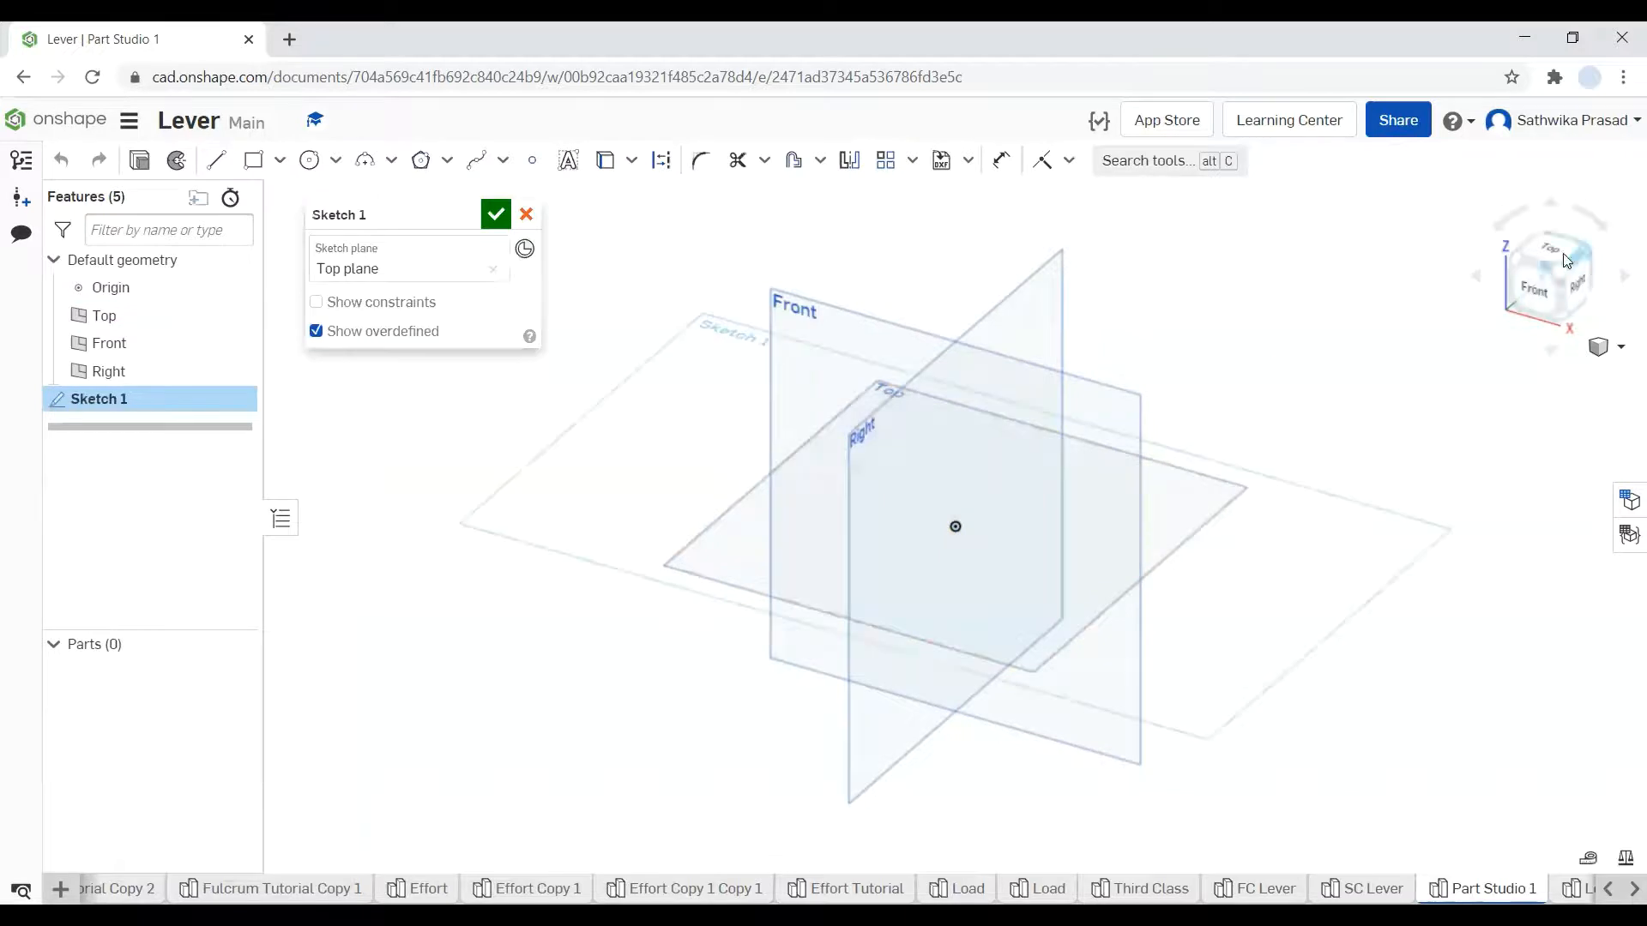
- Draw a corner rectangle about 151 mm wide and 24 mm high, with its lower edge passing through the origin
{"action": "left_click", "coordinate": [1541, 245]}
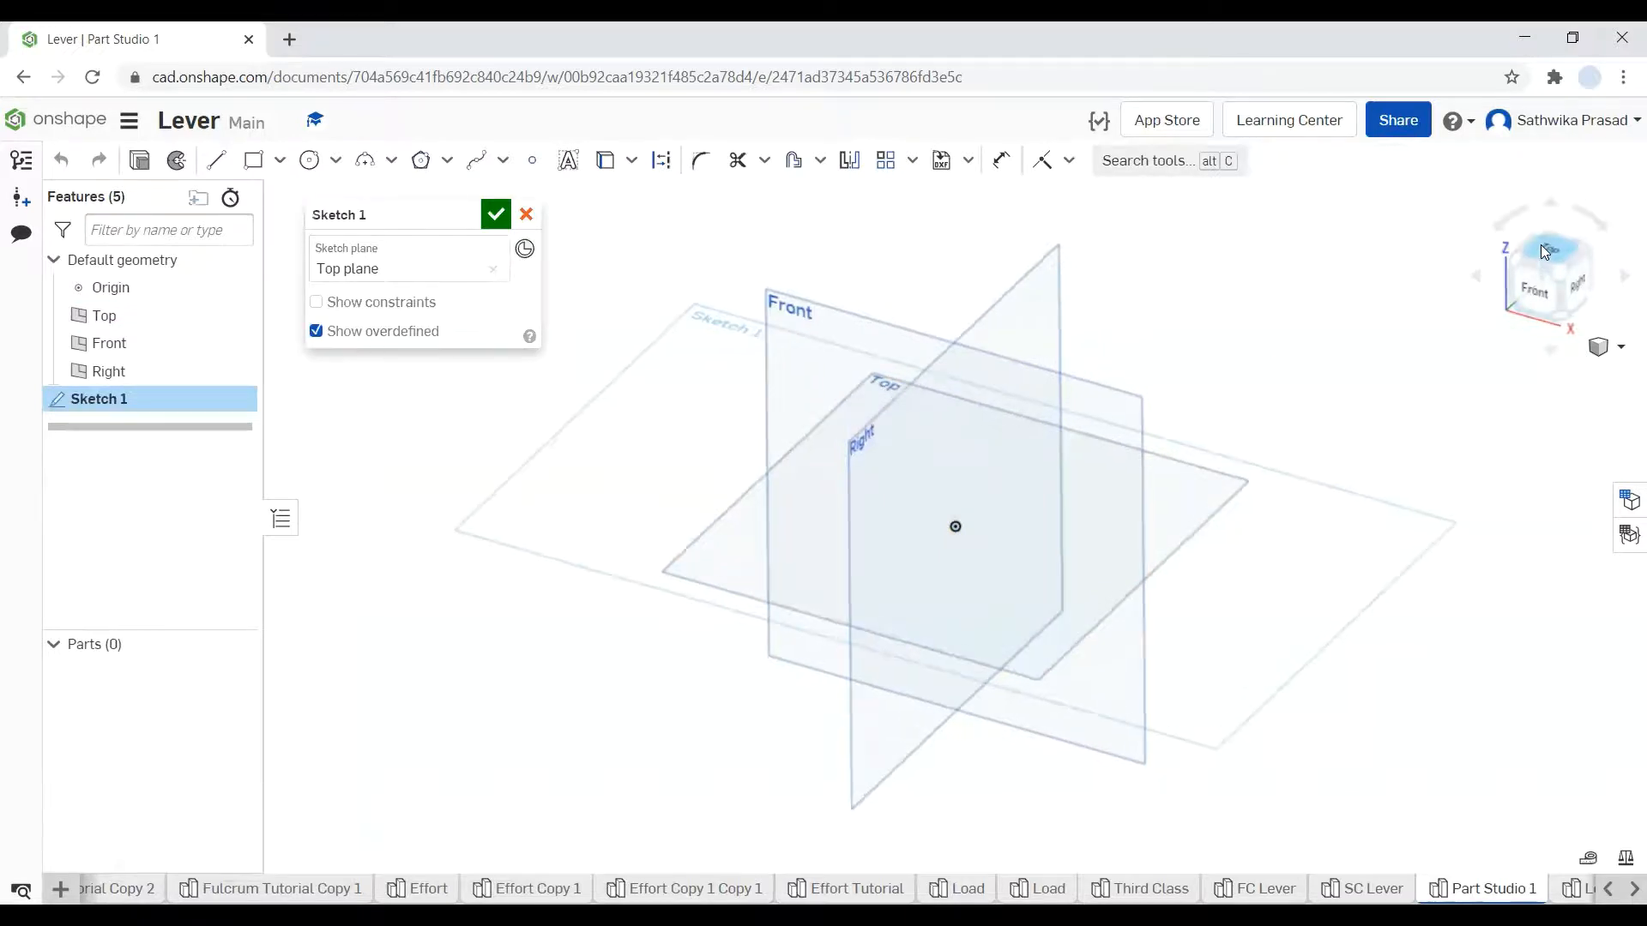
{"action": "left_click", "coordinate": [253, 160]}
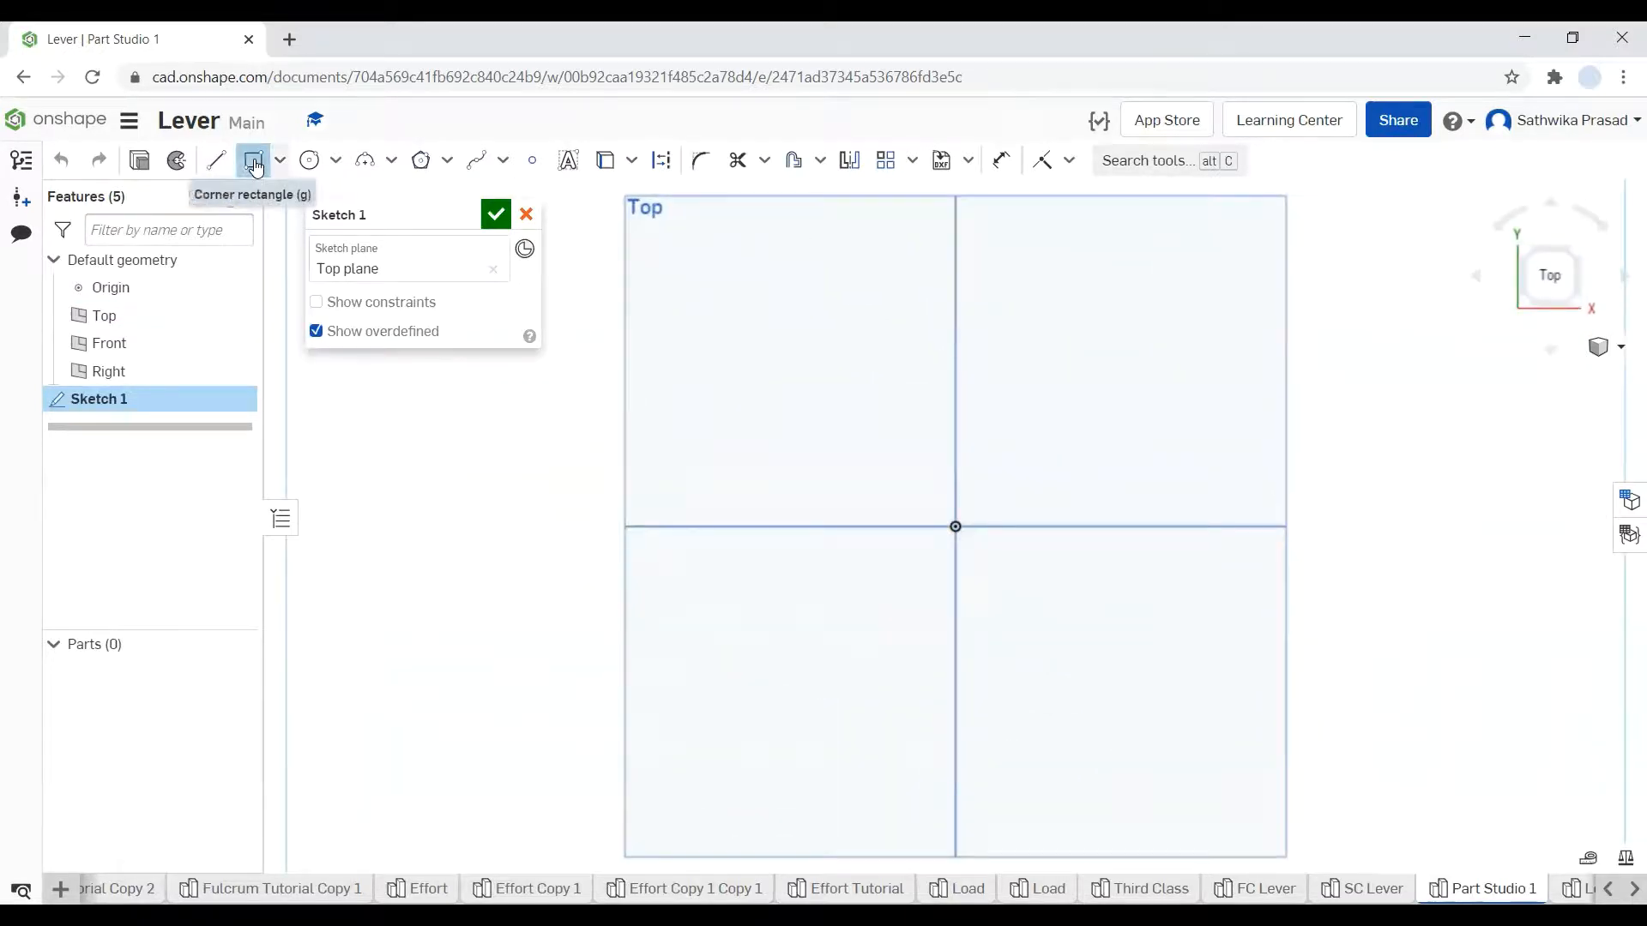
{"action": "left_click", "coordinate": [620, 525]}
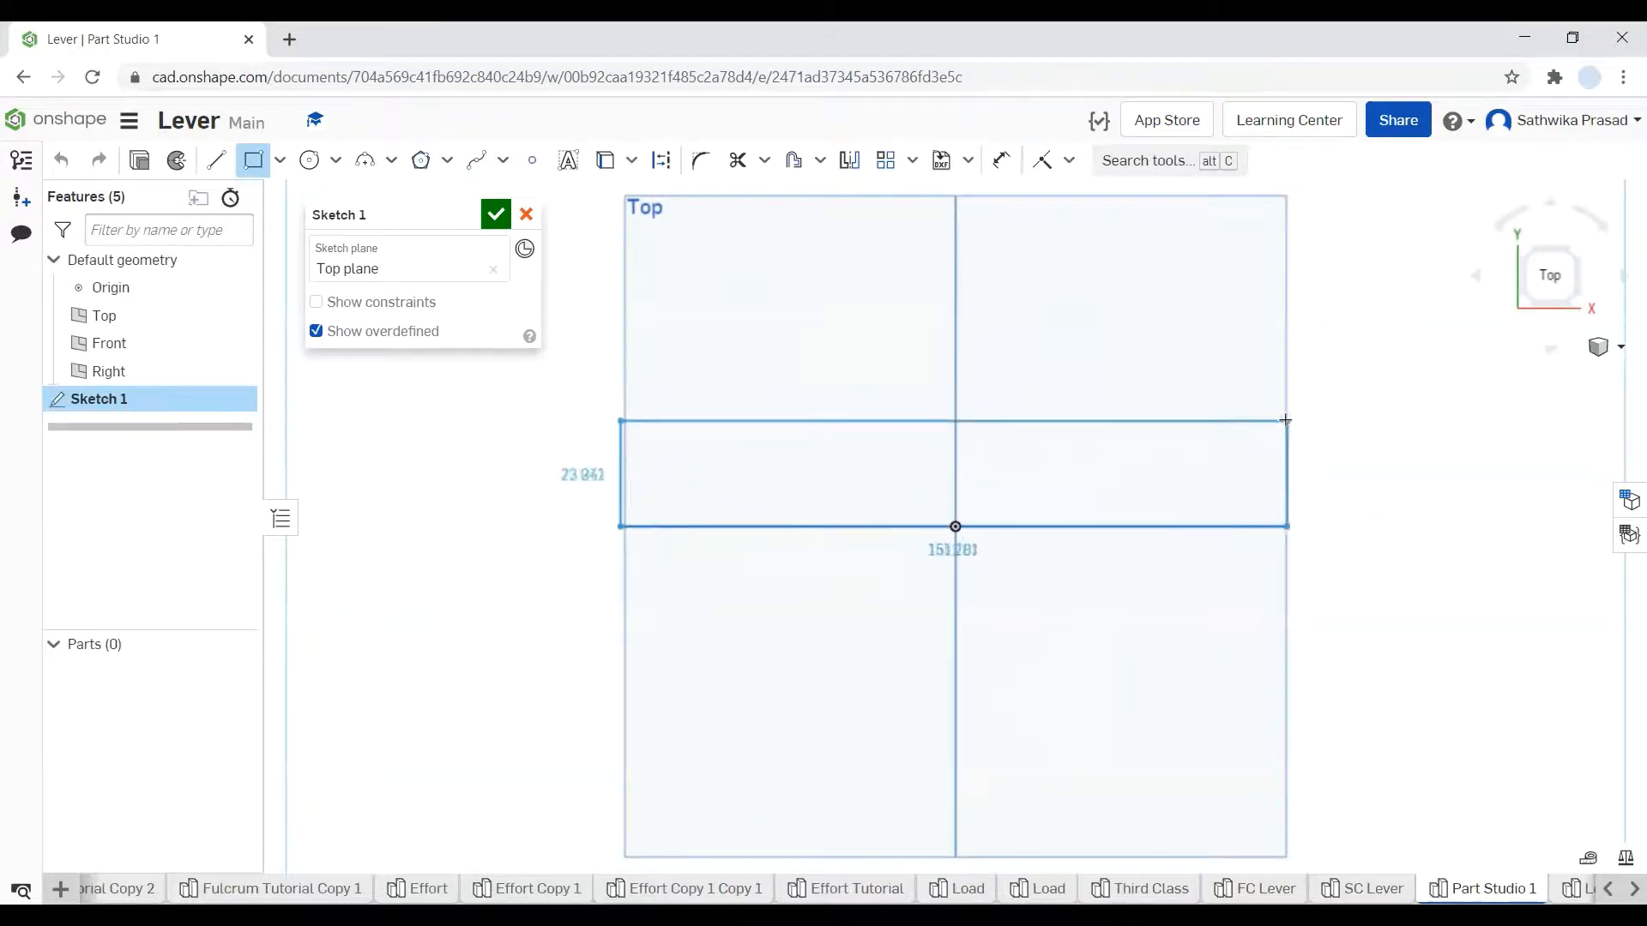
{"action": "left_click", "coordinate": [1287, 421]}
{"action": "key", "text": "Escape"}
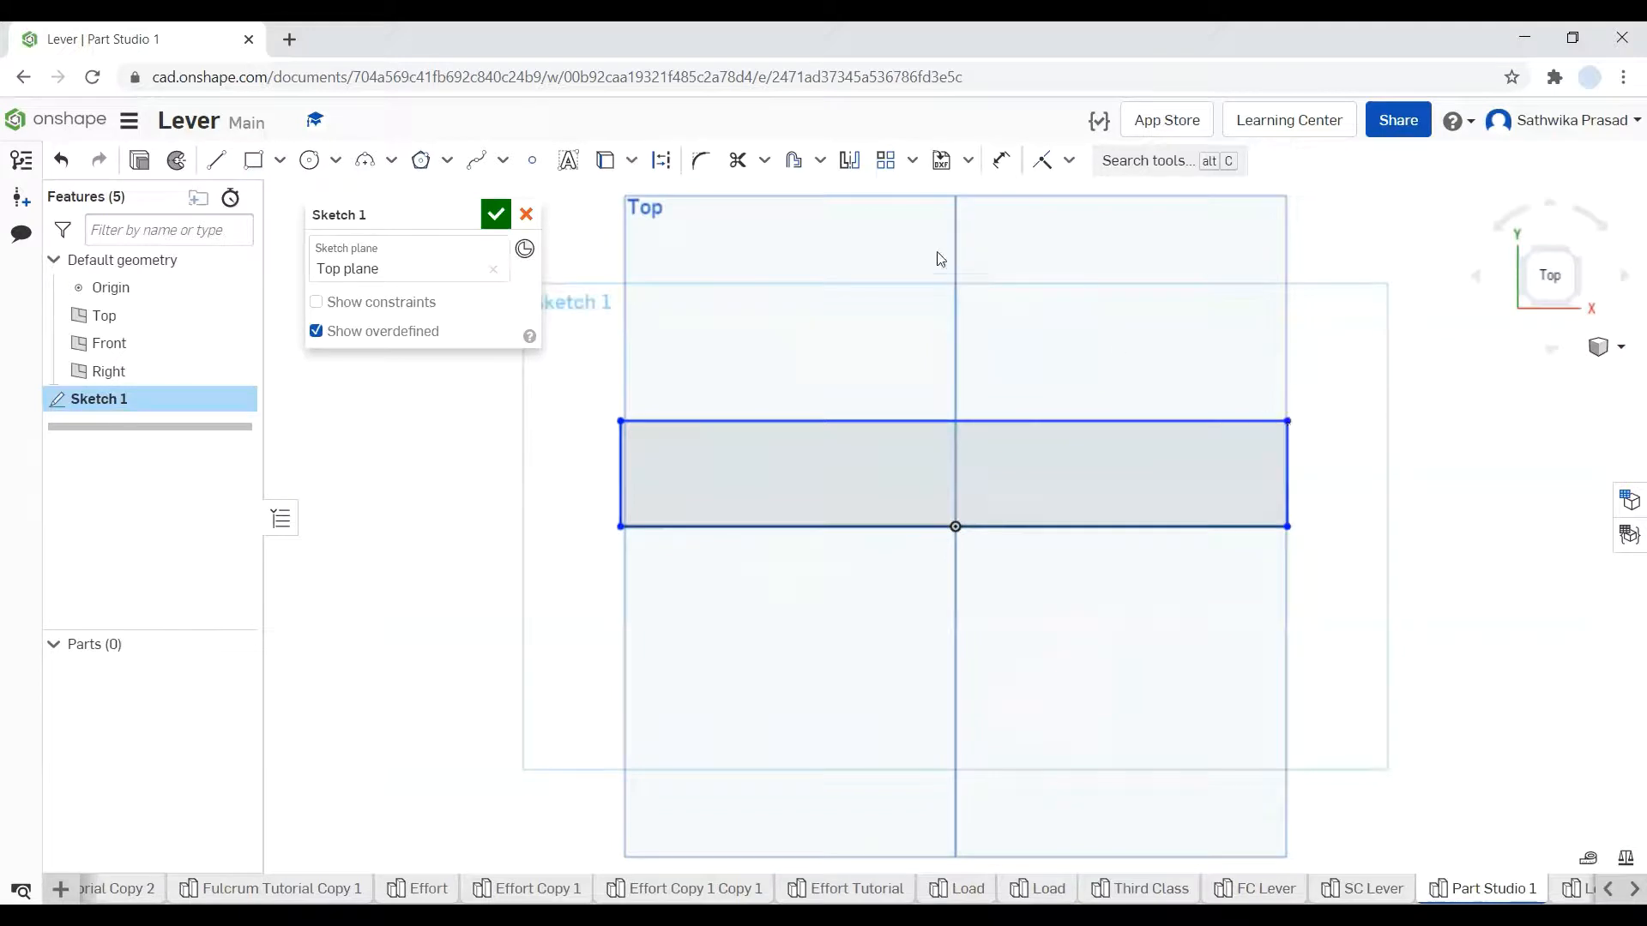
- Dimension the rectangle's lower edge to 150 mm long
{"action": "left_click", "coordinate": [1001, 160]}
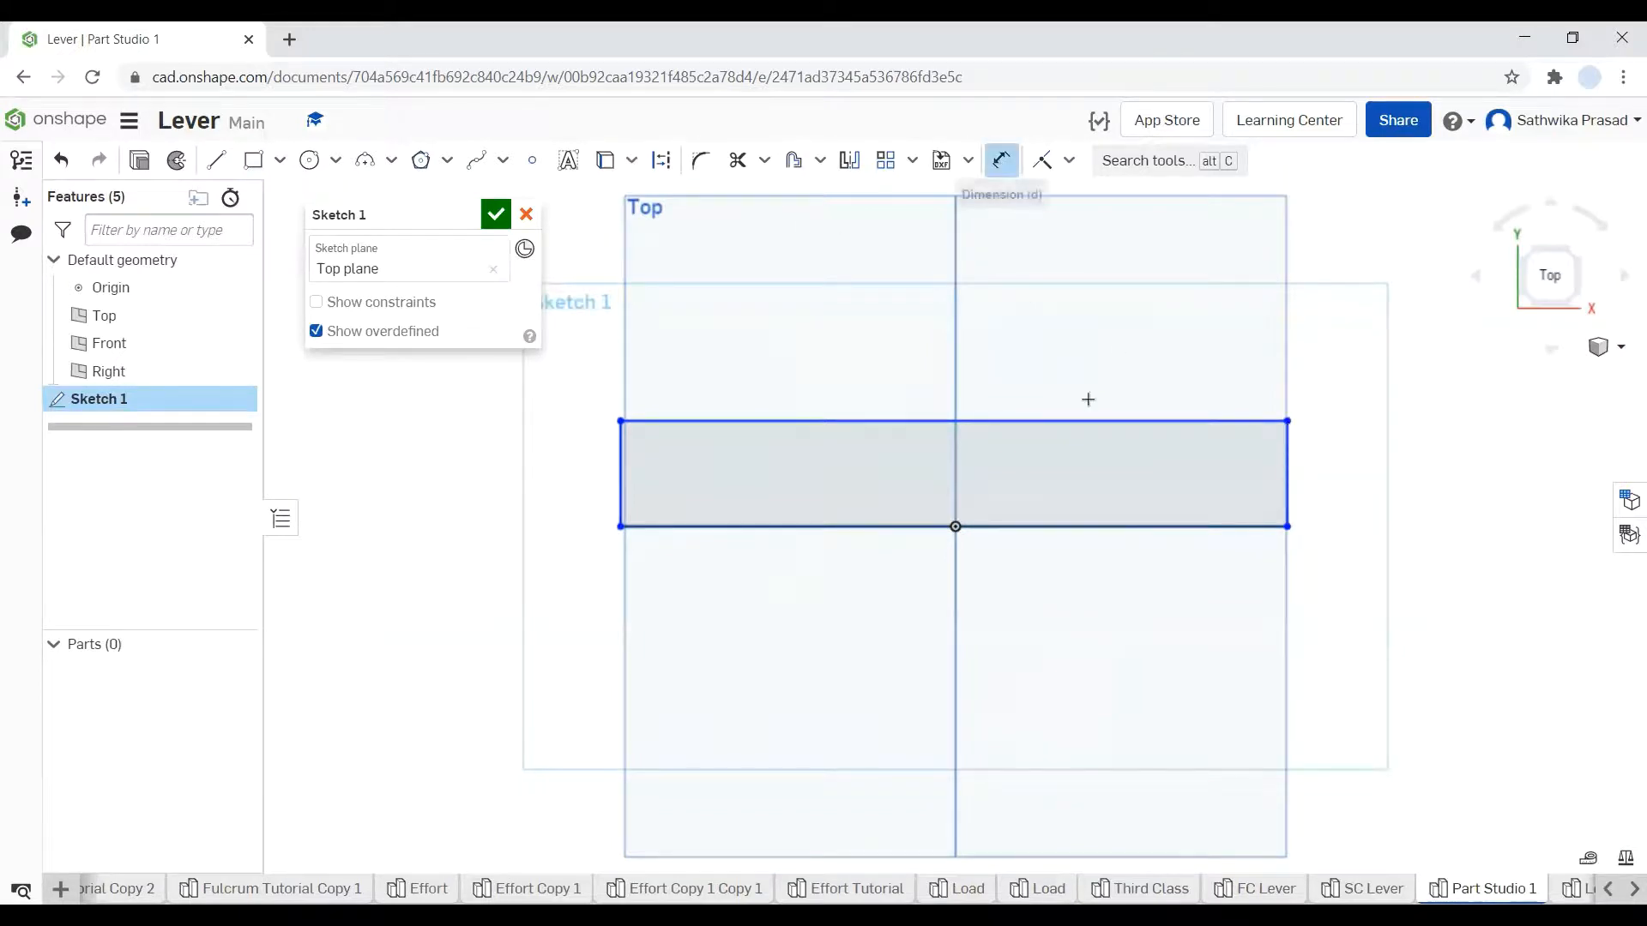
{"action": "left_click", "coordinate": [1100, 524]}
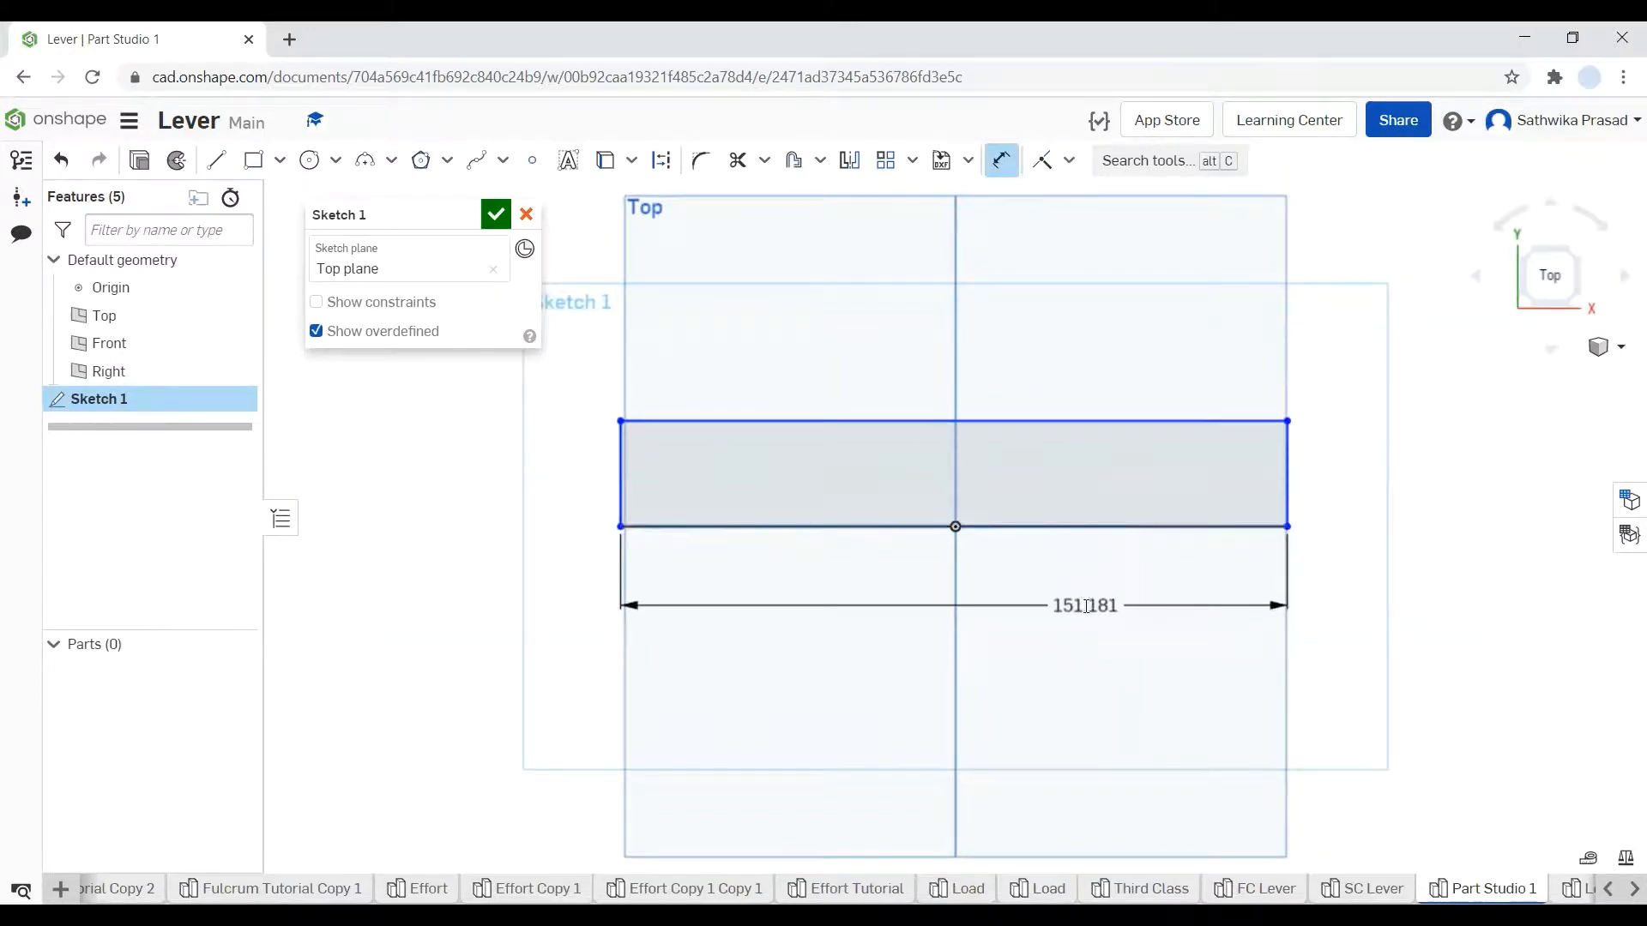
{"action": "left_click", "coordinate": [1086, 606]}
{"action": "type", "text": "150"}
{"action": "key", "text": "Return"}
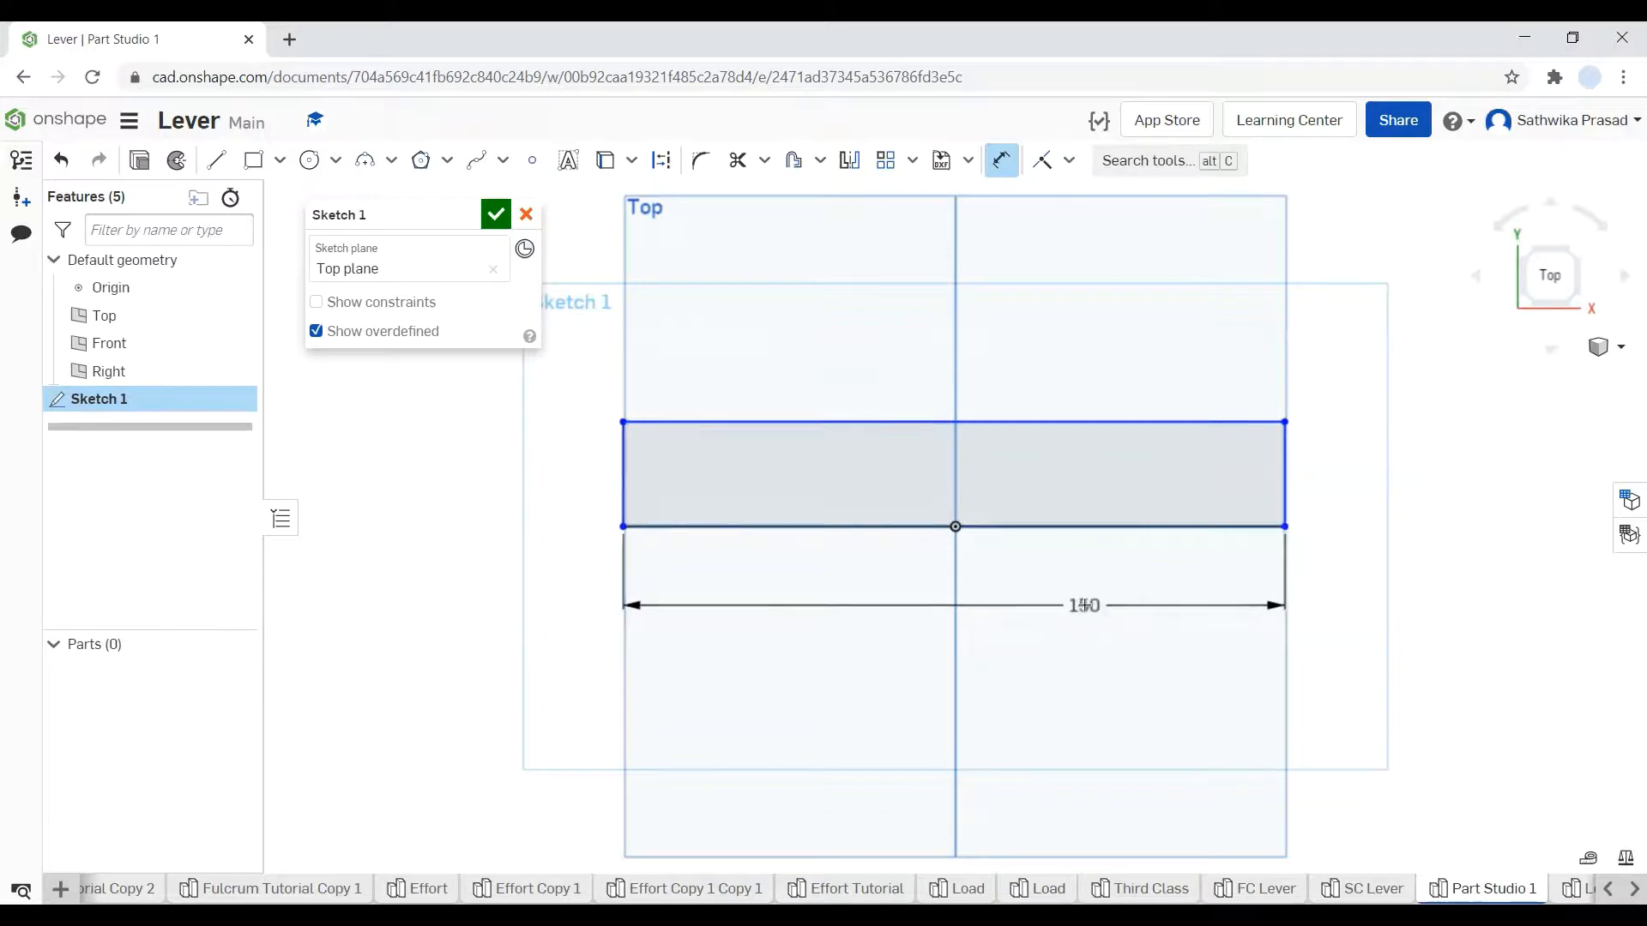
- Dimension the rectangle's left side to 25 mm high and finish the sketch
{"action": "left_click", "coordinate": [626, 463]}
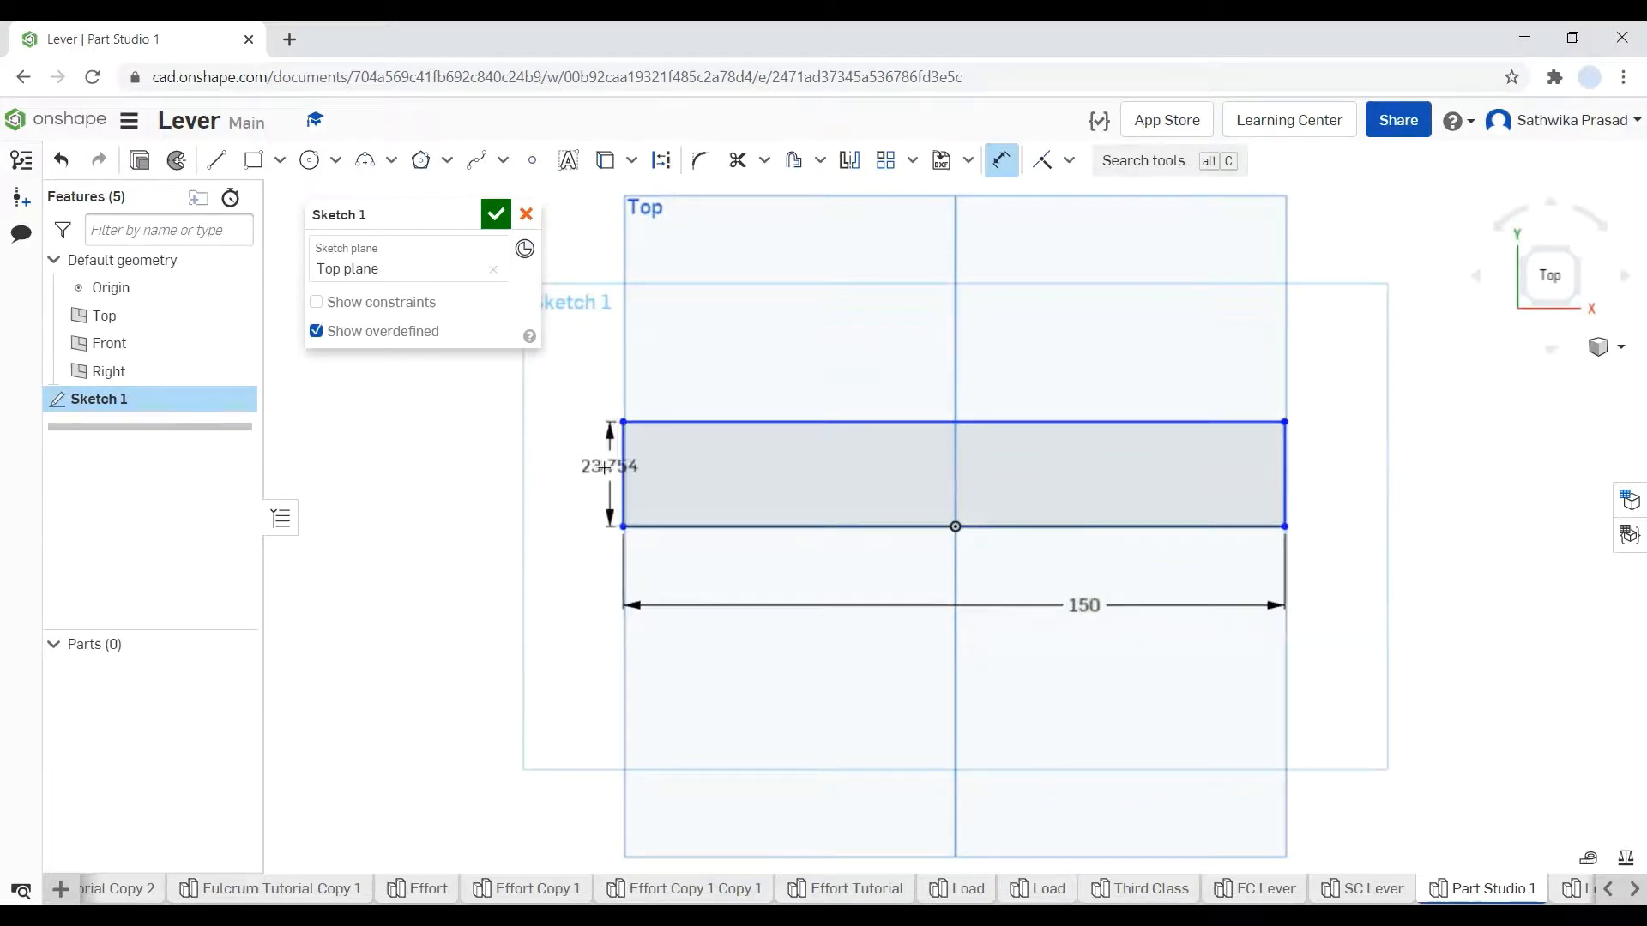
{"action": "left_click", "coordinate": [603, 471]}
{"action": "type", "text": "25"}
{"action": "key", "text": "Return"}
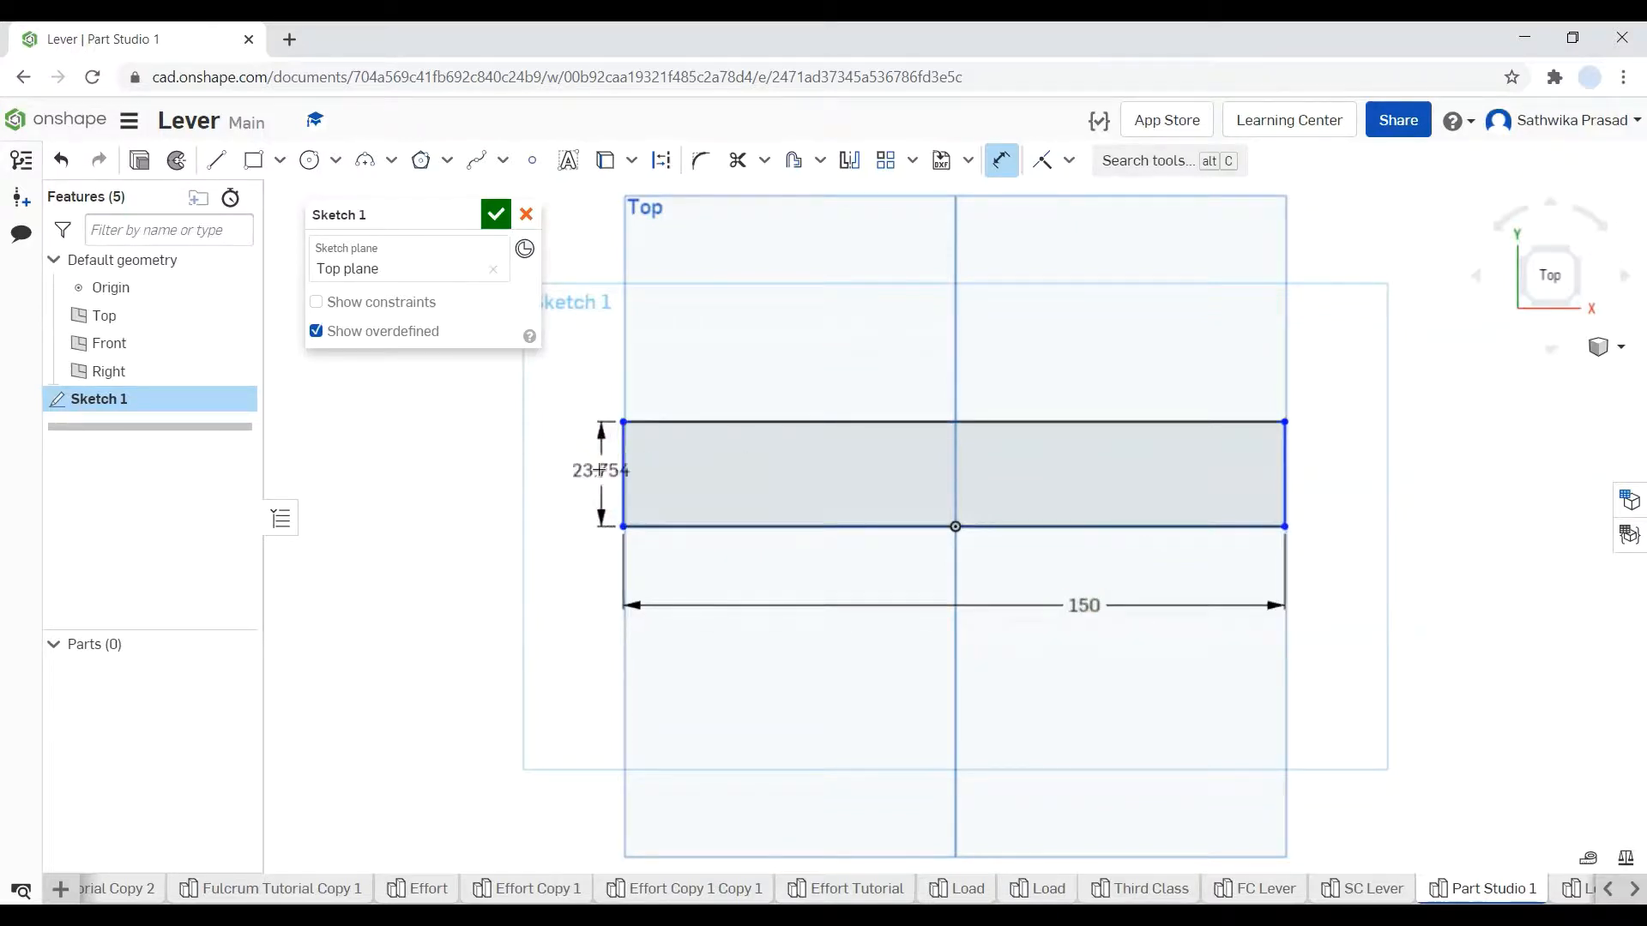
{"action": "left_click", "coordinate": [496, 214]}
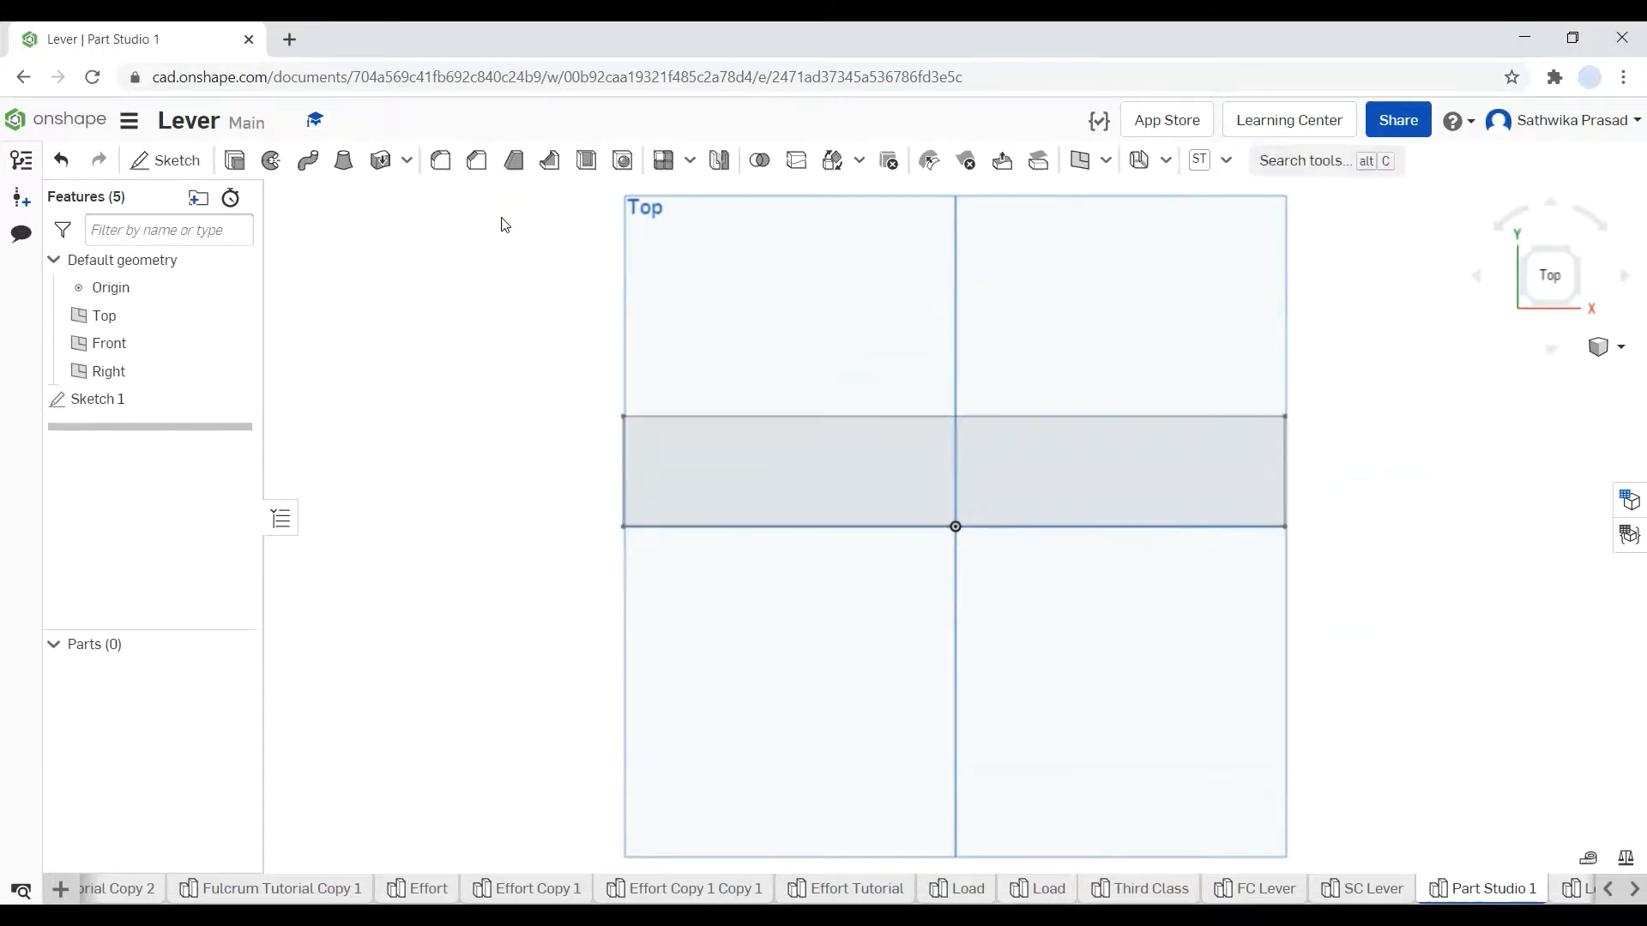
- Extrude the rectangle as a new solid to form a thin flat bar
{"action": "left_click", "coordinate": [234, 161]}
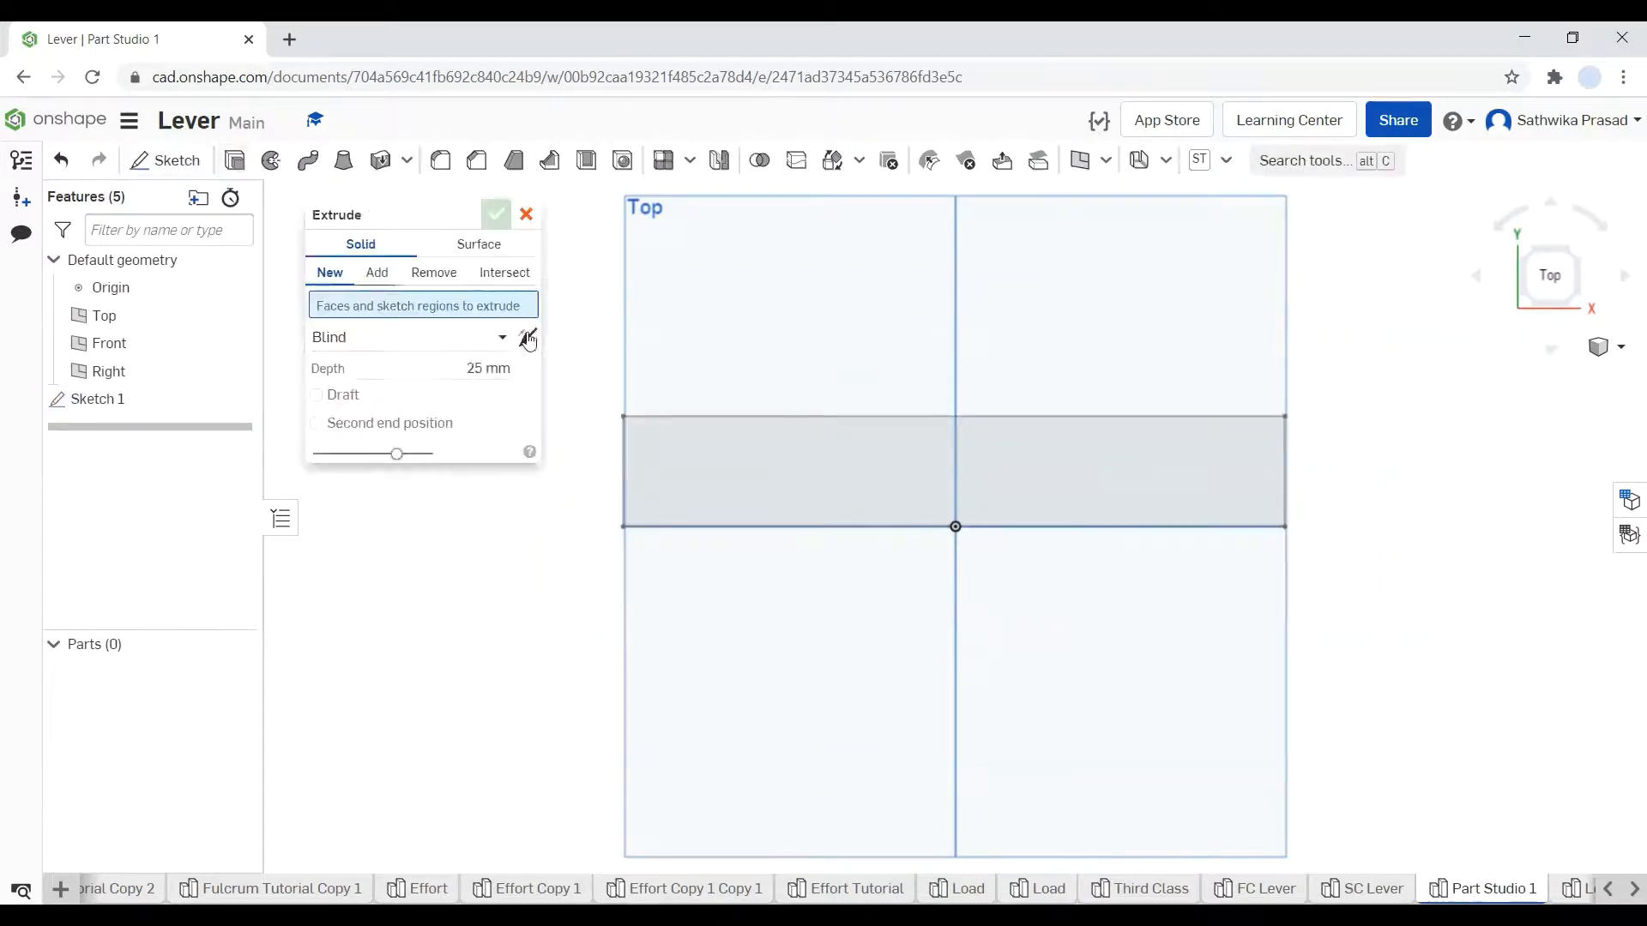
{"action": "left_click", "coordinate": [635, 427]}
{"action": "left_click", "coordinate": [488, 388]}
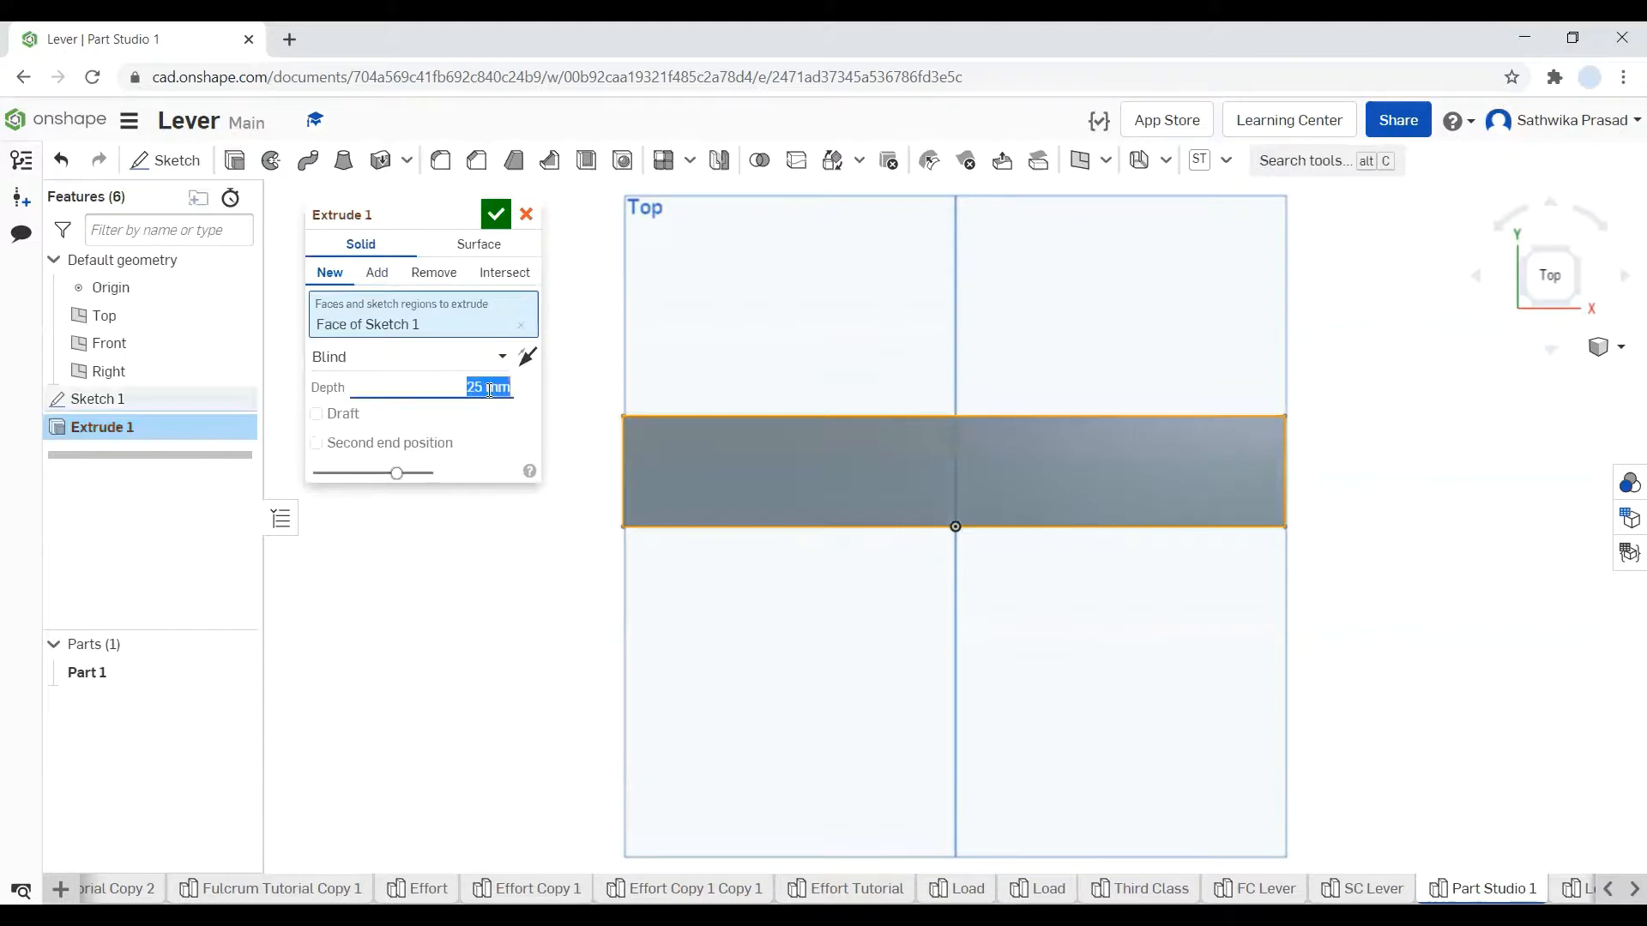
{"action": "left_click", "coordinate": [496, 215]}
- On the bar's front face, sketch a three-point semicircular arc of about 6.2 mm radius with its ends on the lower edge near the right end
{"action": "left_click", "coordinate": [1602, 349]}
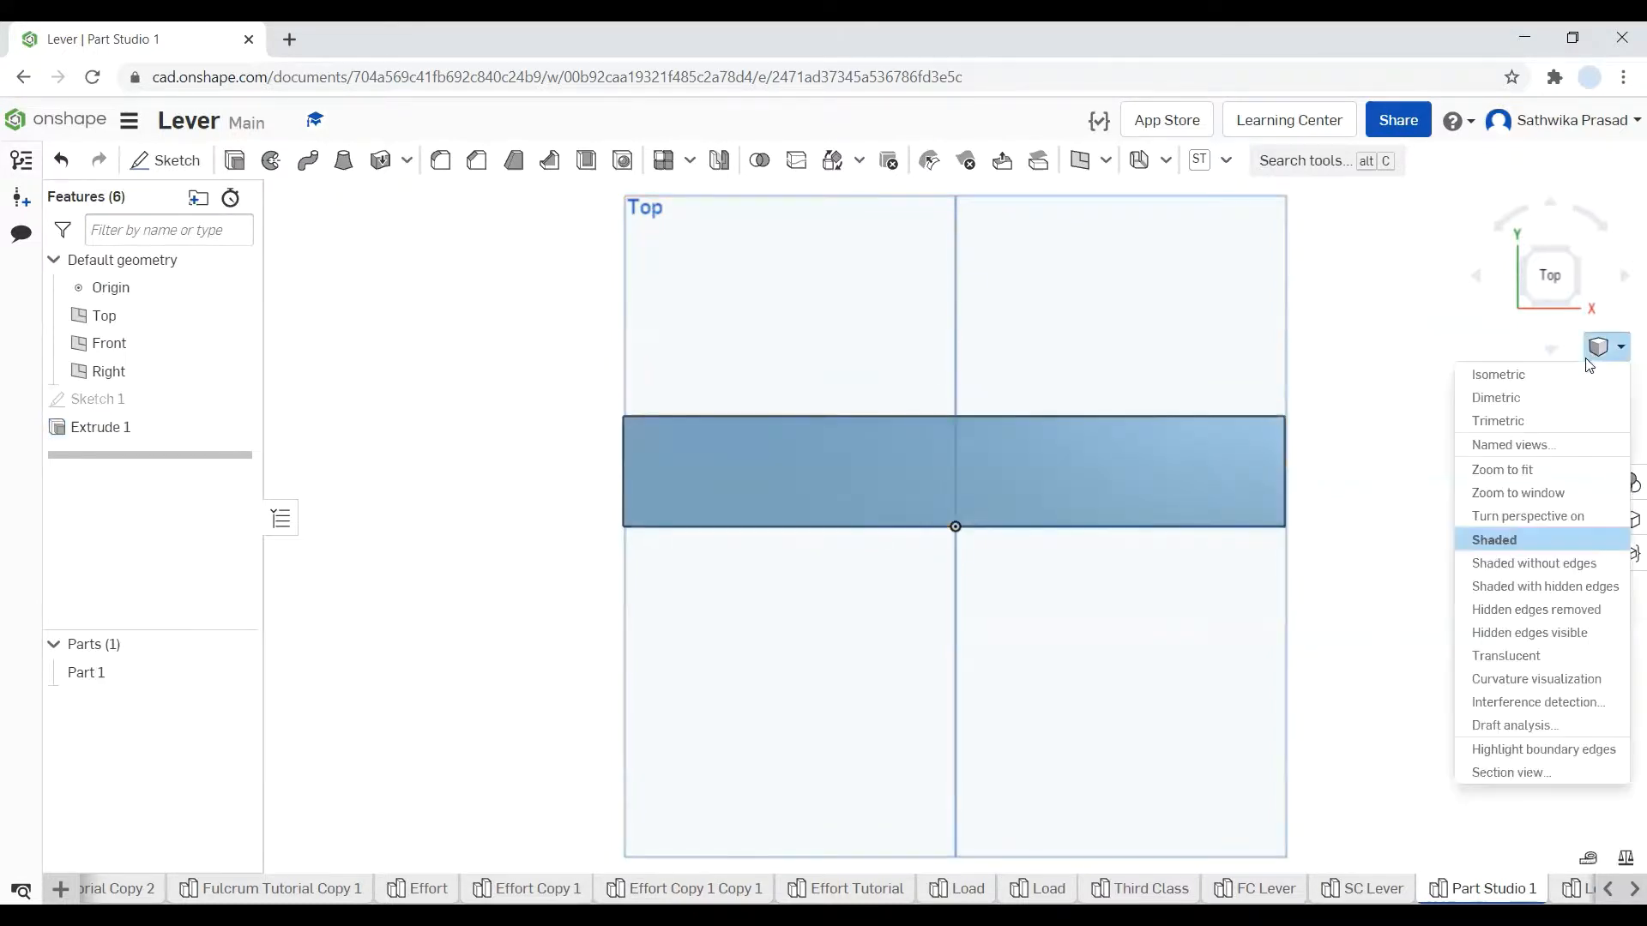
{"action": "left_click", "coordinate": [1501, 372]}
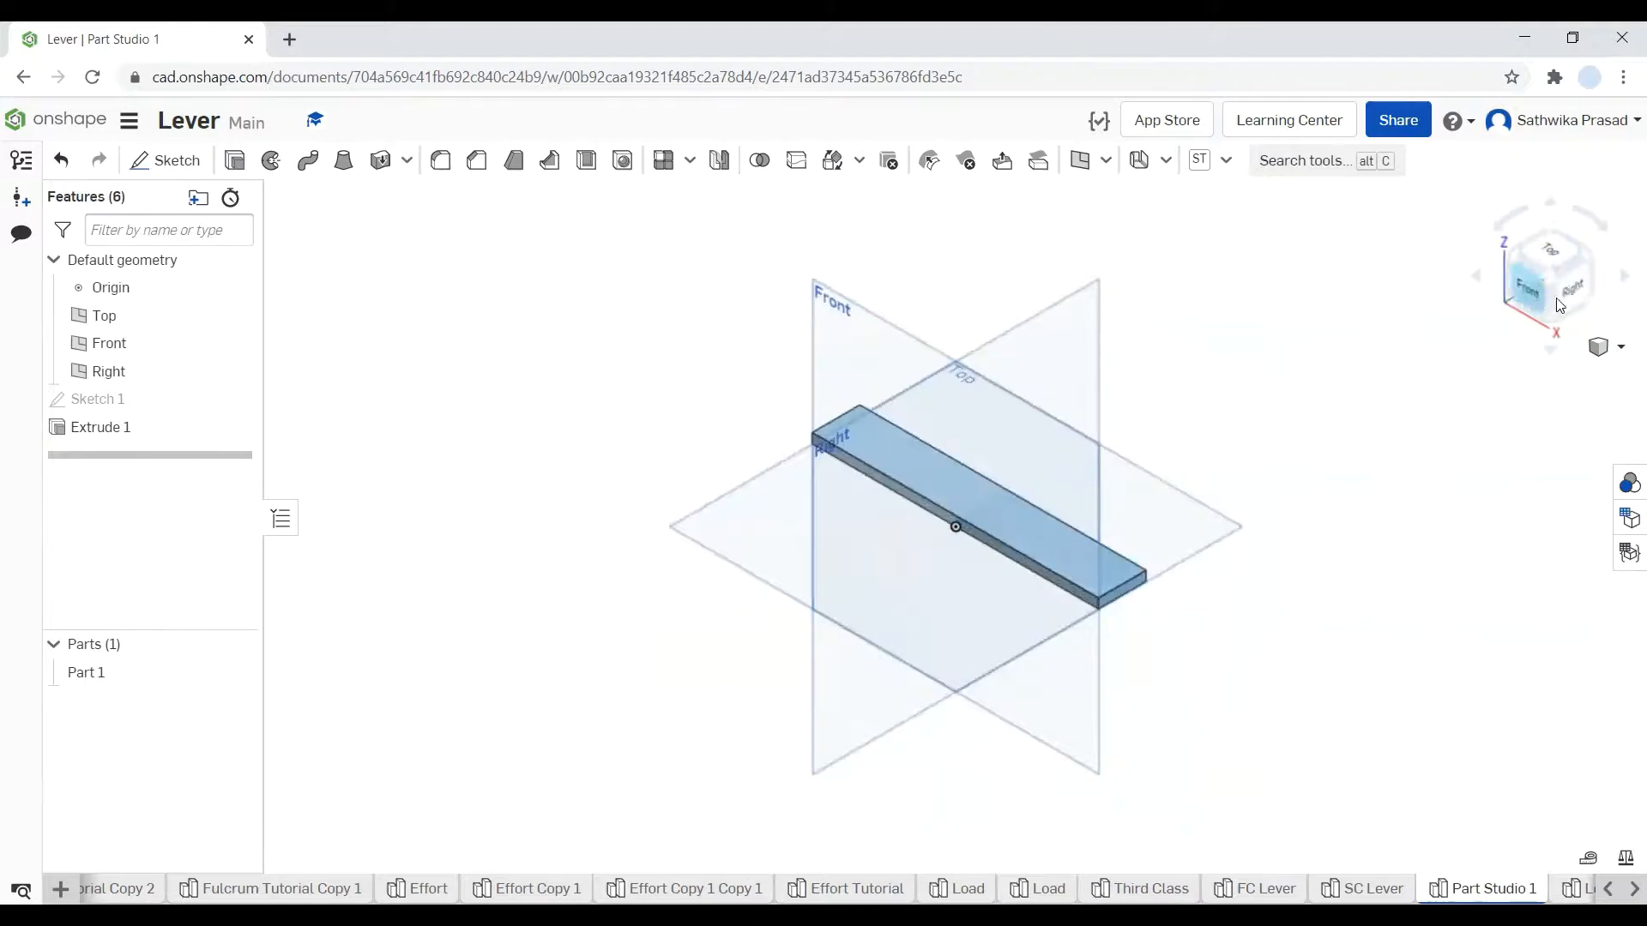
{"action": "left_click", "coordinate": [1522, 287]}
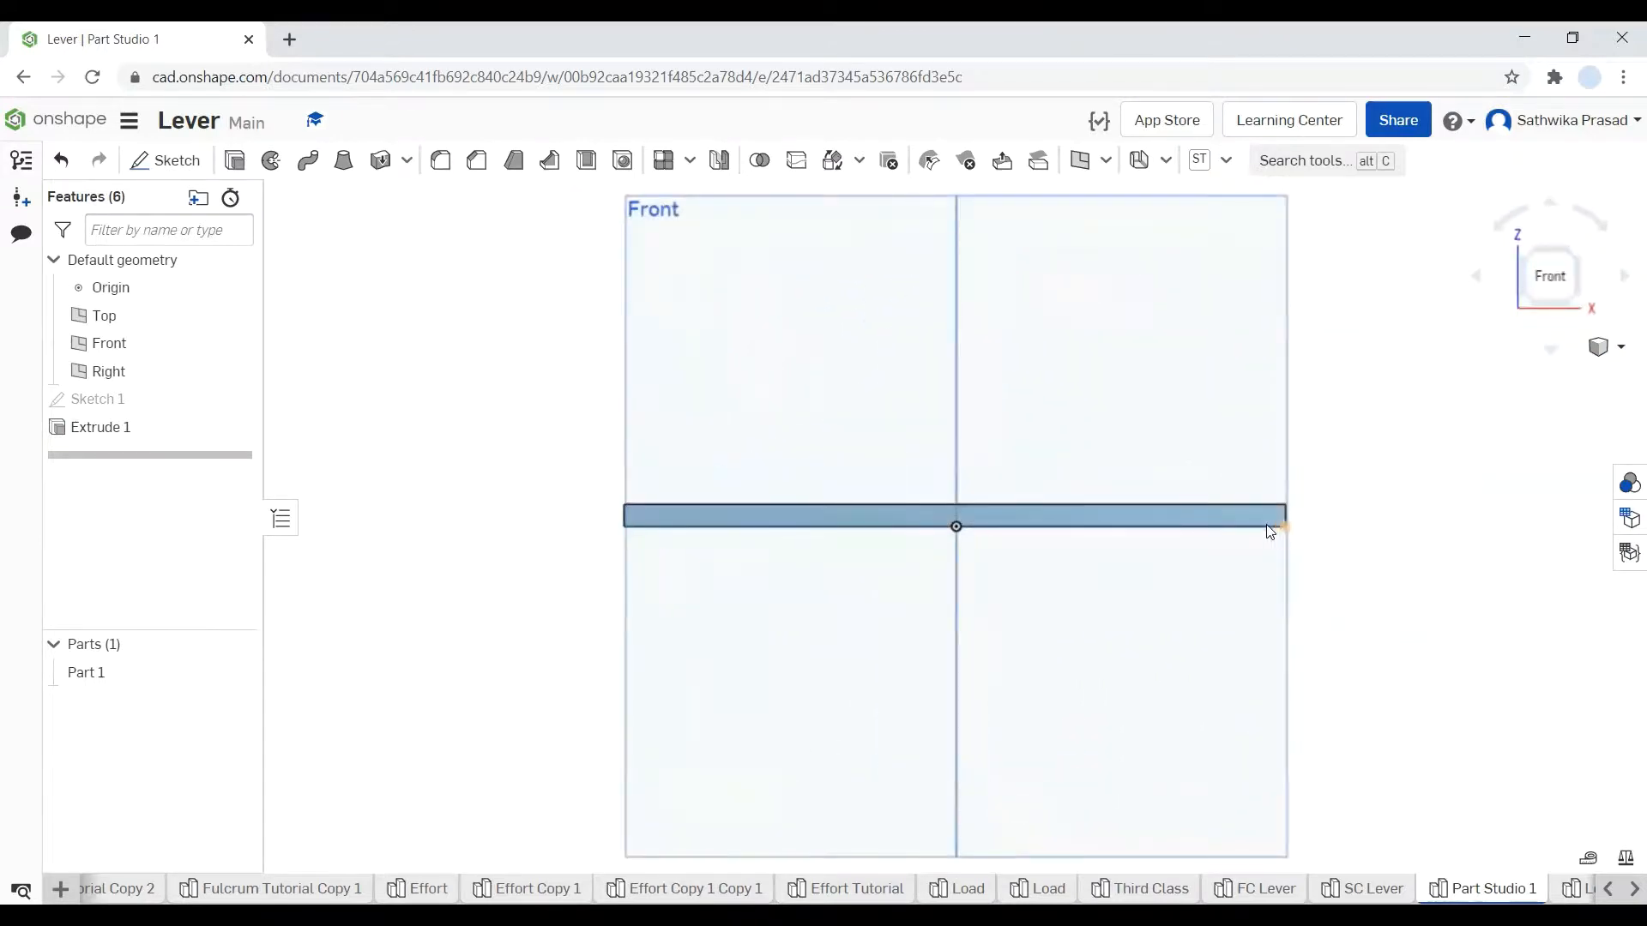
{"action": "scroll", "coordinate": [1249, 523], "scroll_direction": "up", "scroll_amount": 5}
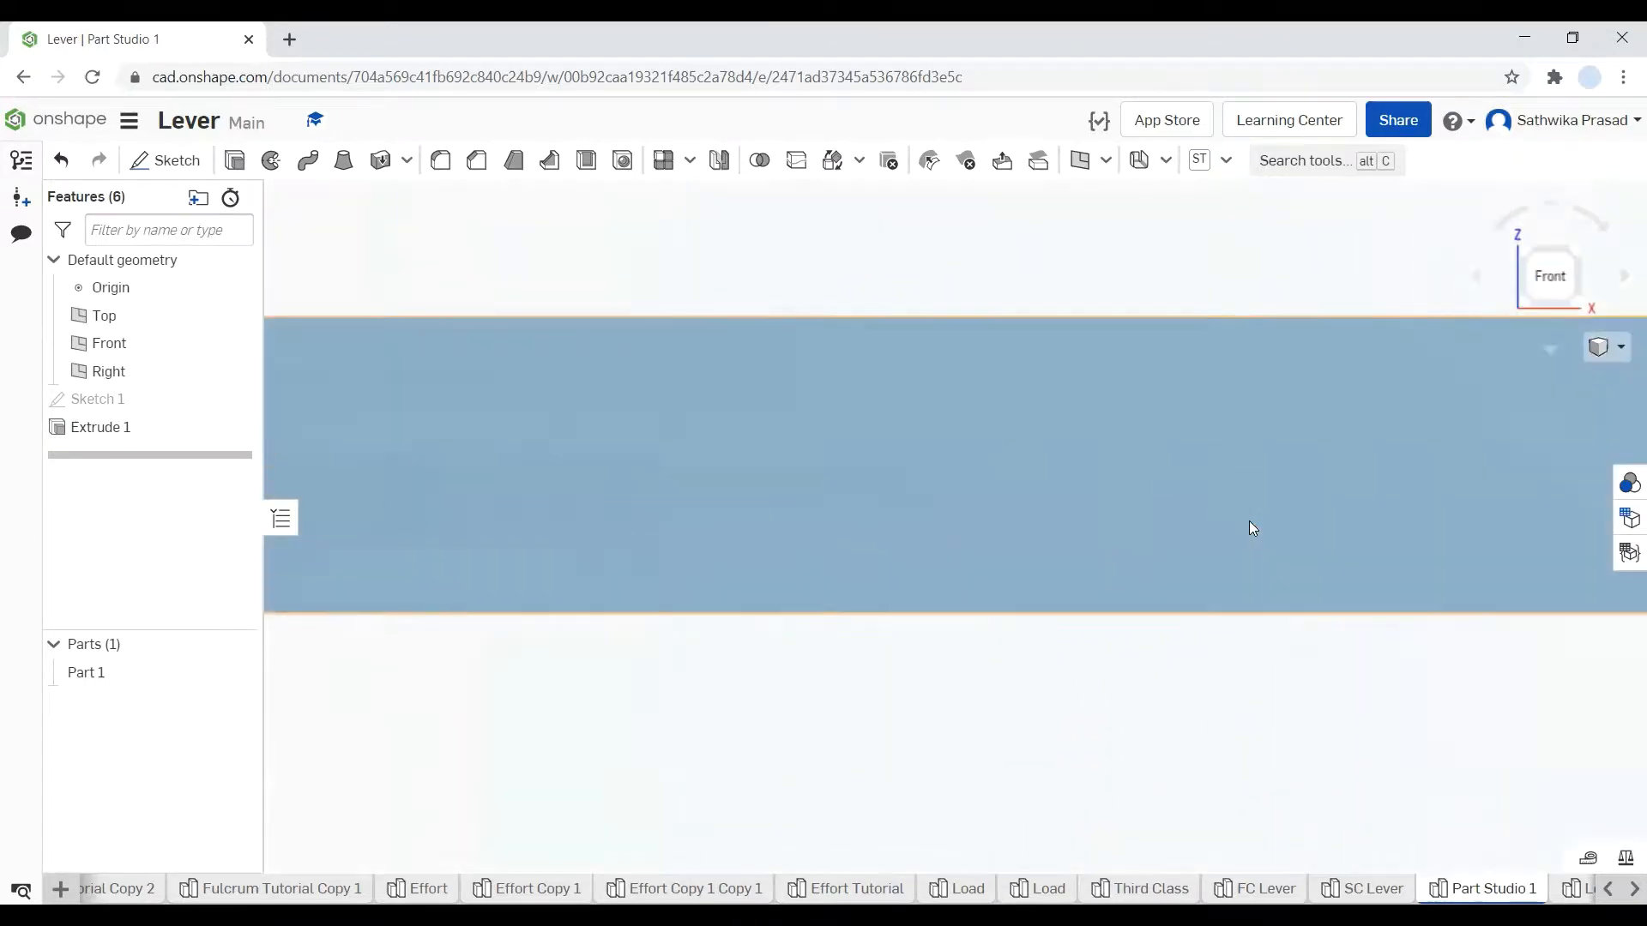
{"action": "scroll", "coordinate": [1249, 522], "scroll_direction": "down", "scroll_amount": 5}
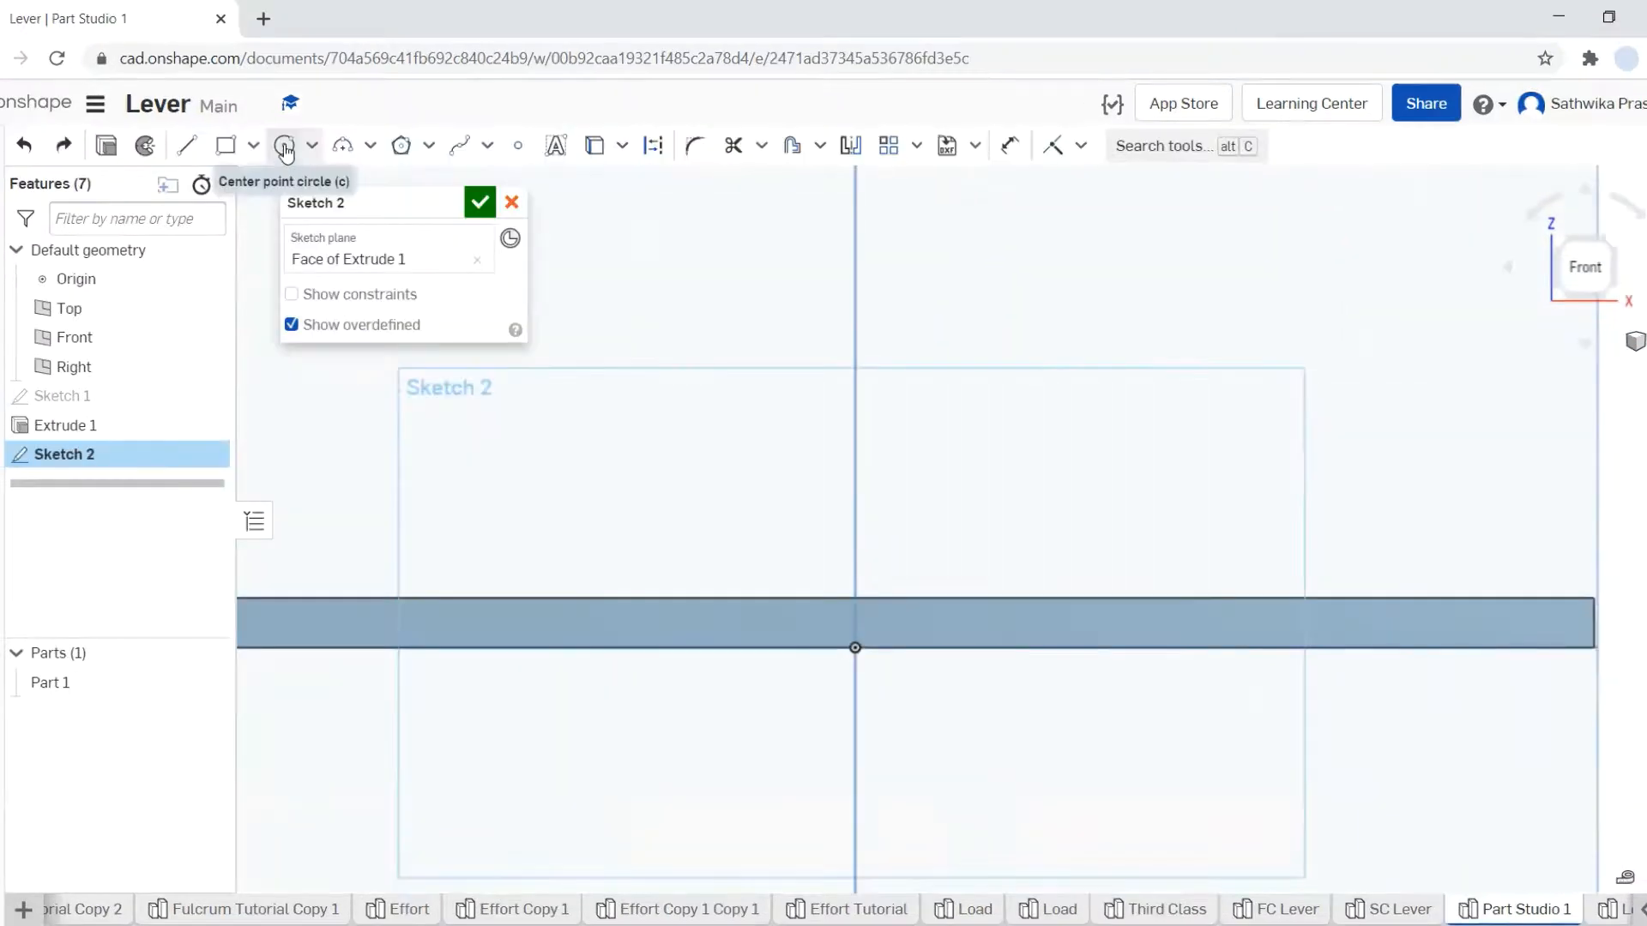
{"action": "left_click", "coordinate": [289, 153]}
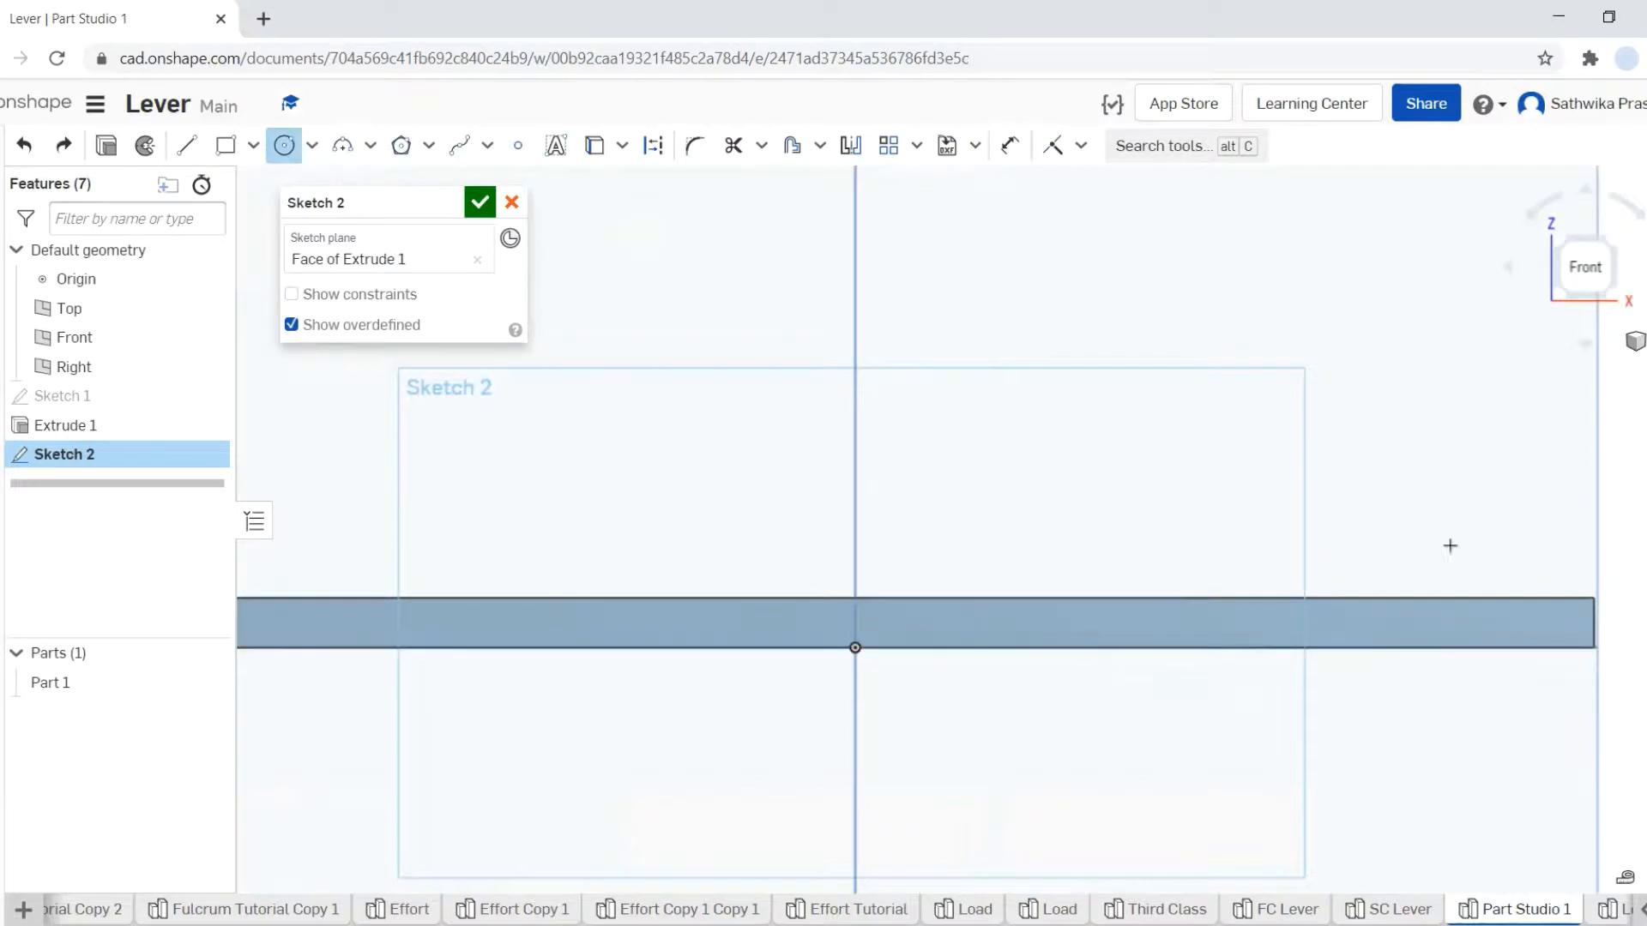
{"action": "left_click", "coordinate": [342, 145]}
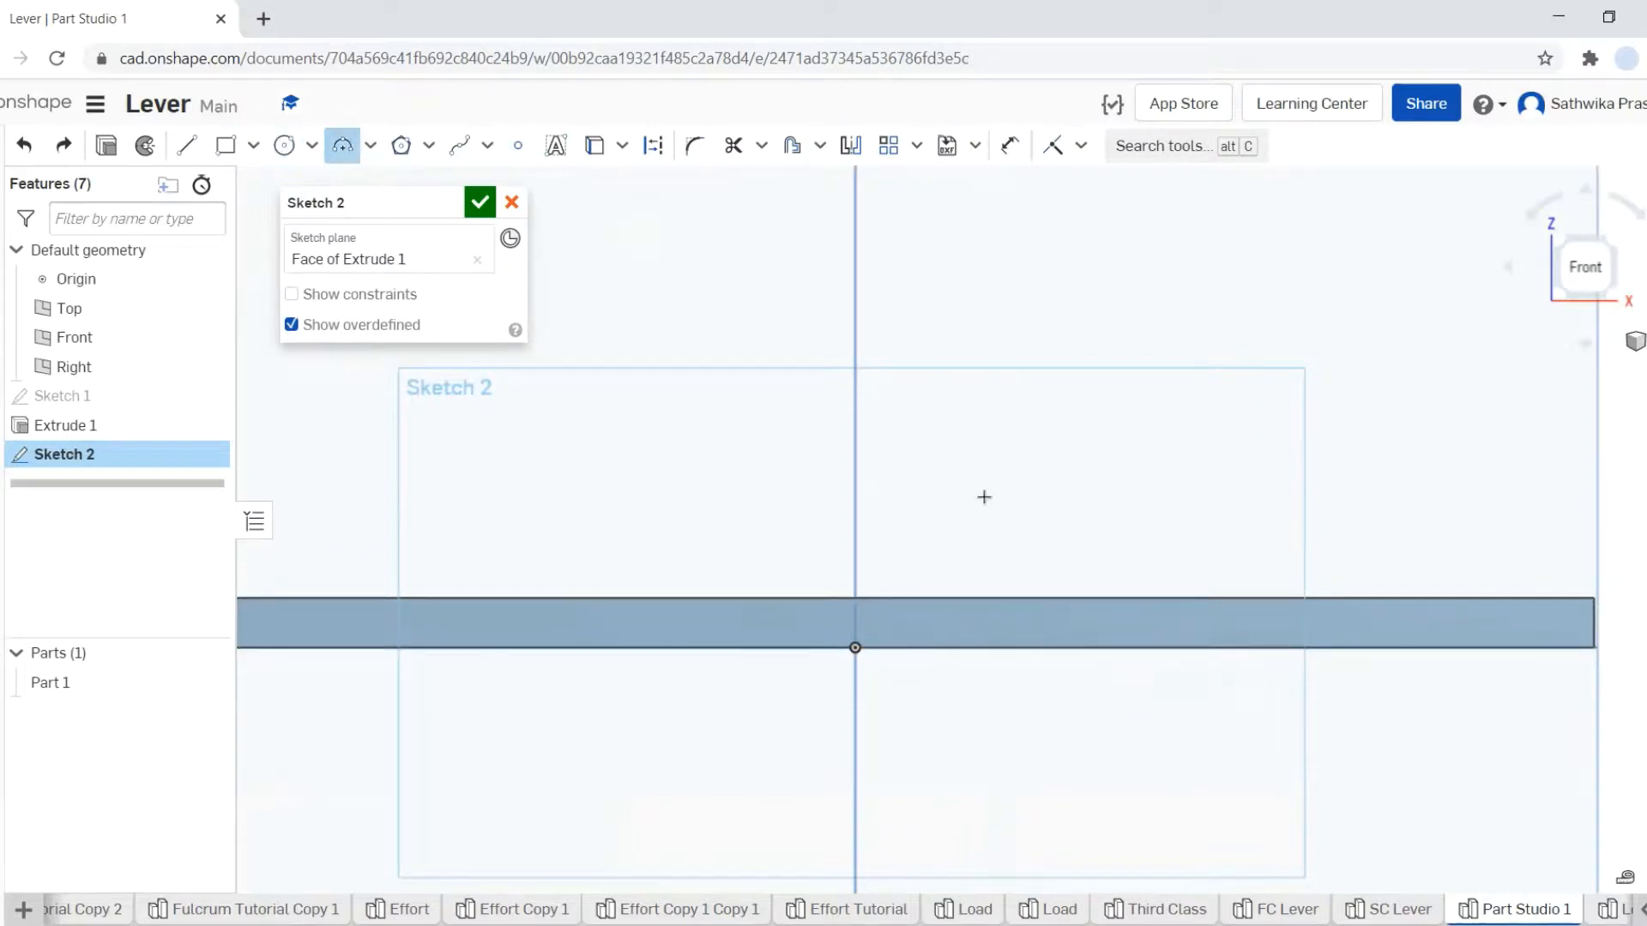
{"action": "left_click", "coordinate": [1279, 646]}
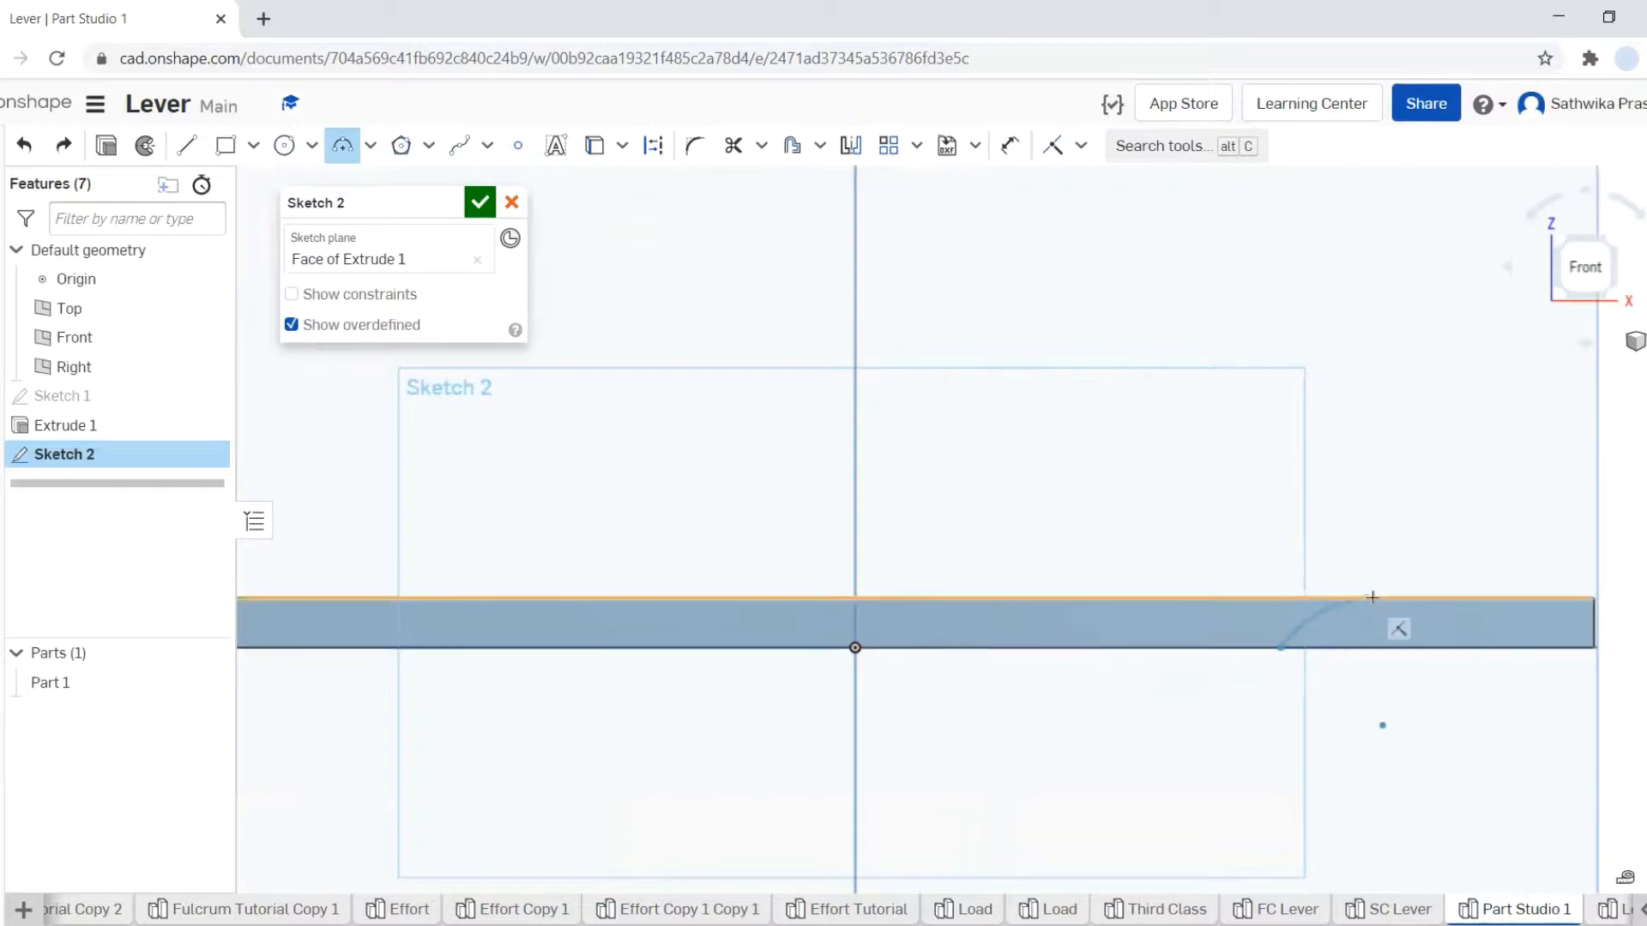
{"action": "left_click", "coordinate": [1403, 648]}
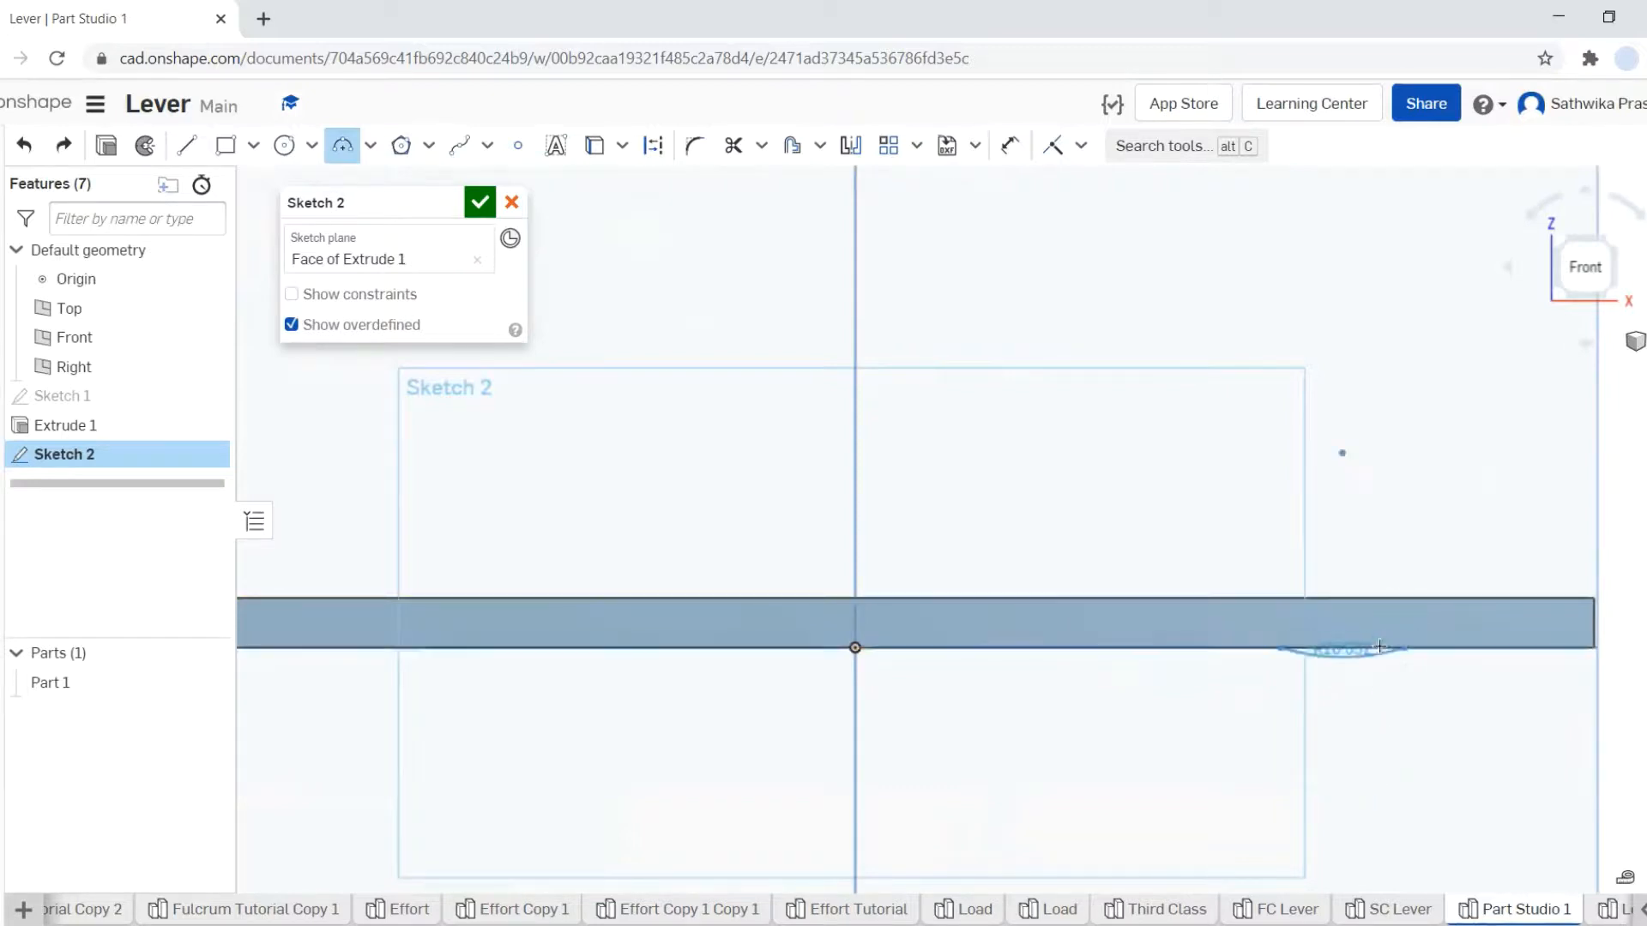
{"action": "left_click", "coordinate": [1358, 589]}
{"action": "key", "text": "Escape"}
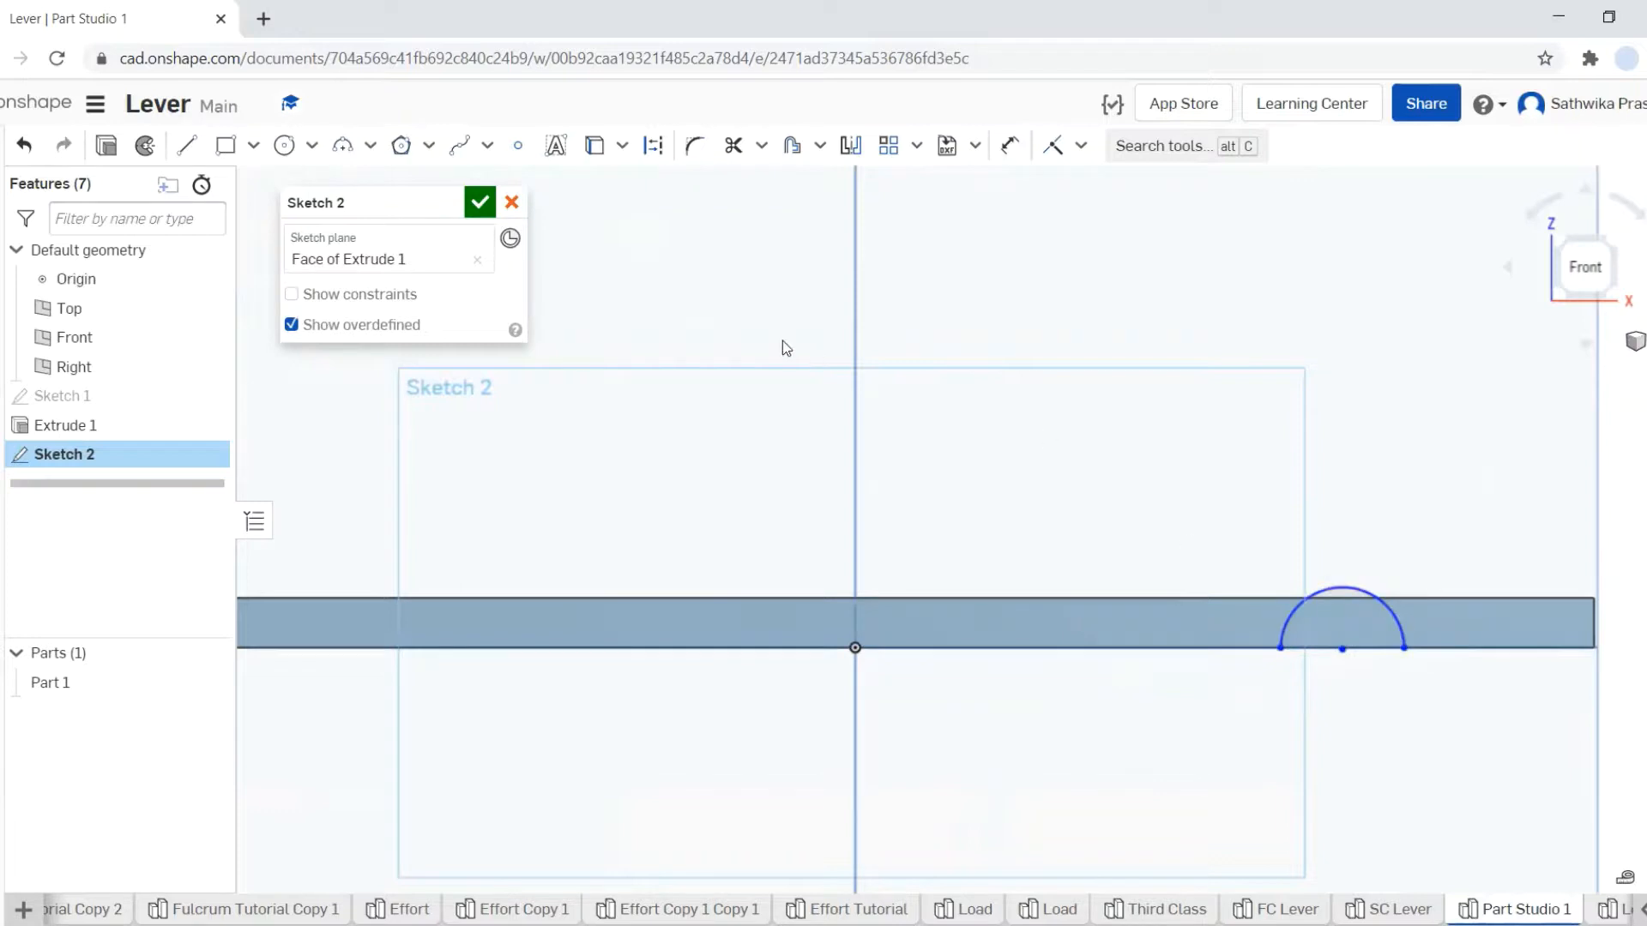
- Dimension the arc's radius to 1 mm
{"action": "left_click", "coordinate": [1009, 145]}
{"action": "left_click", "coordinate": [1370, 591]}
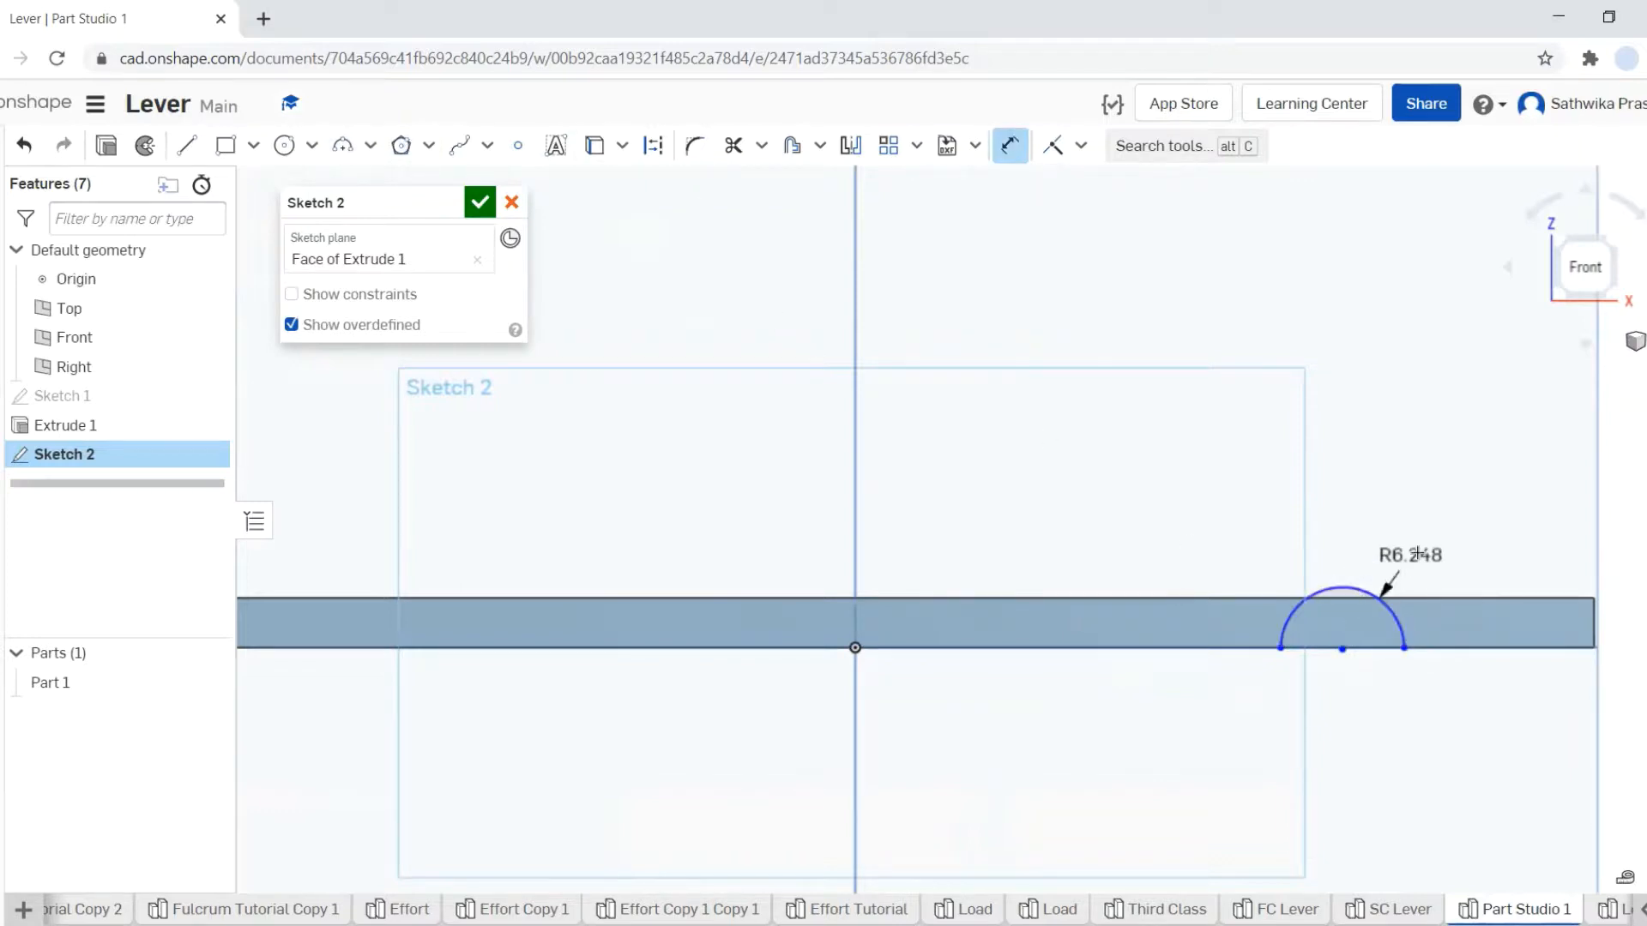
{"action": "left_click", "coordinate": [1423, 548]}
{"action": "type", "text": "1"}
{"action": "key", "text": "Return"}
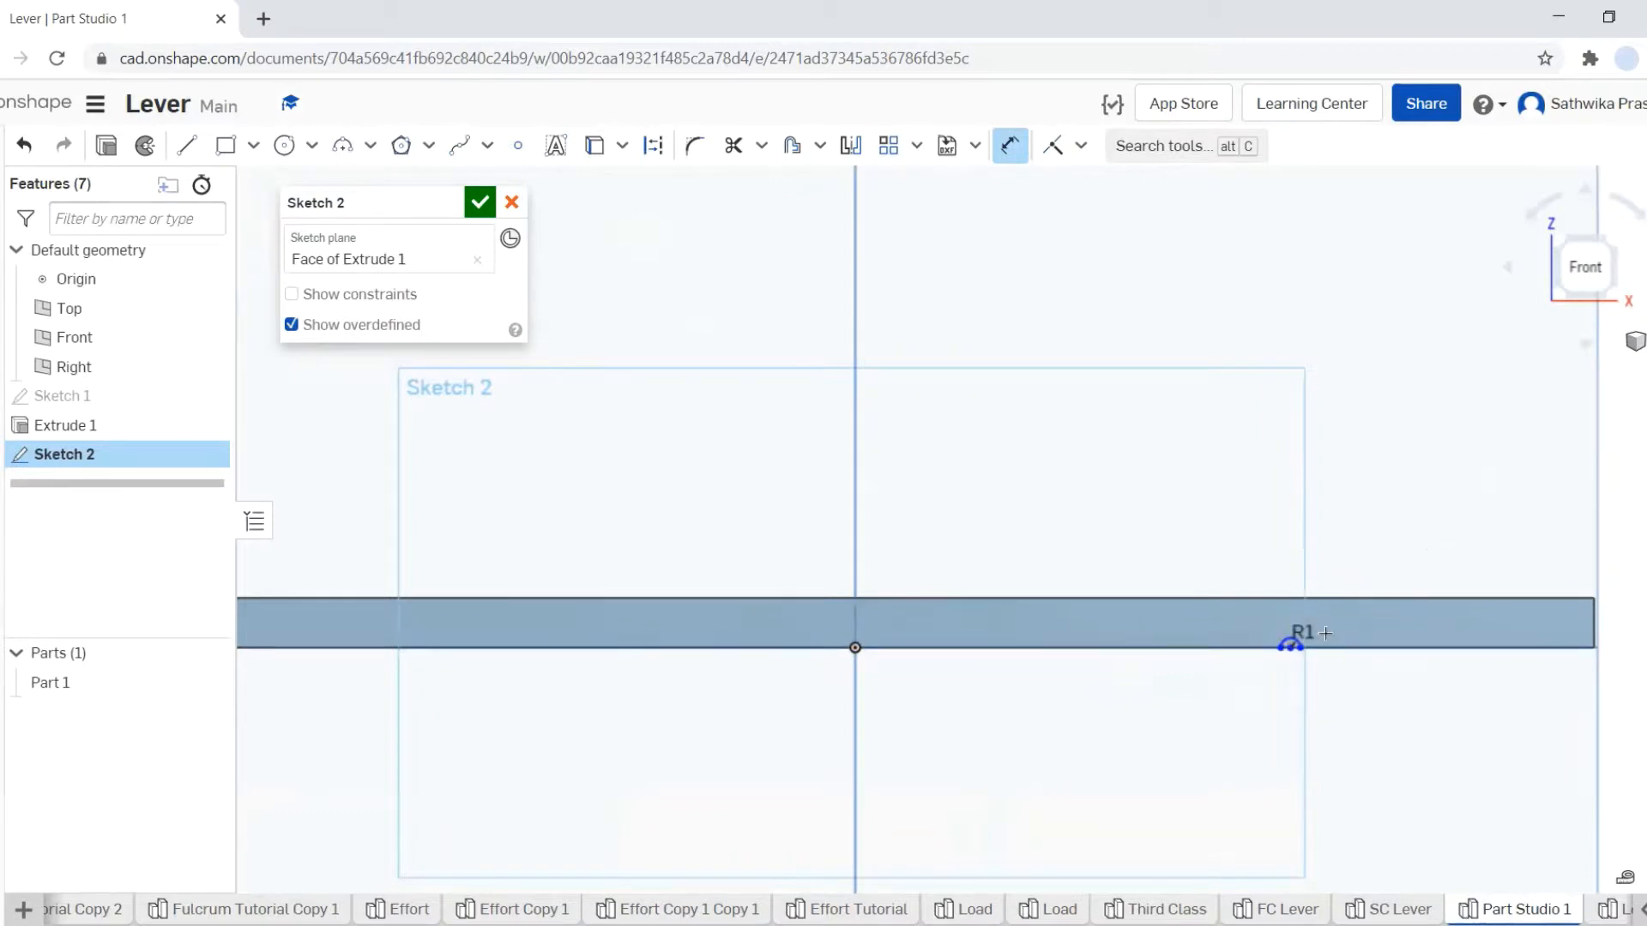
- Dimension the arc's right endpoint 10 mm from the bar's right end and finish the sketch
{"action": "left_click", "coordinate": [1593, 636]}
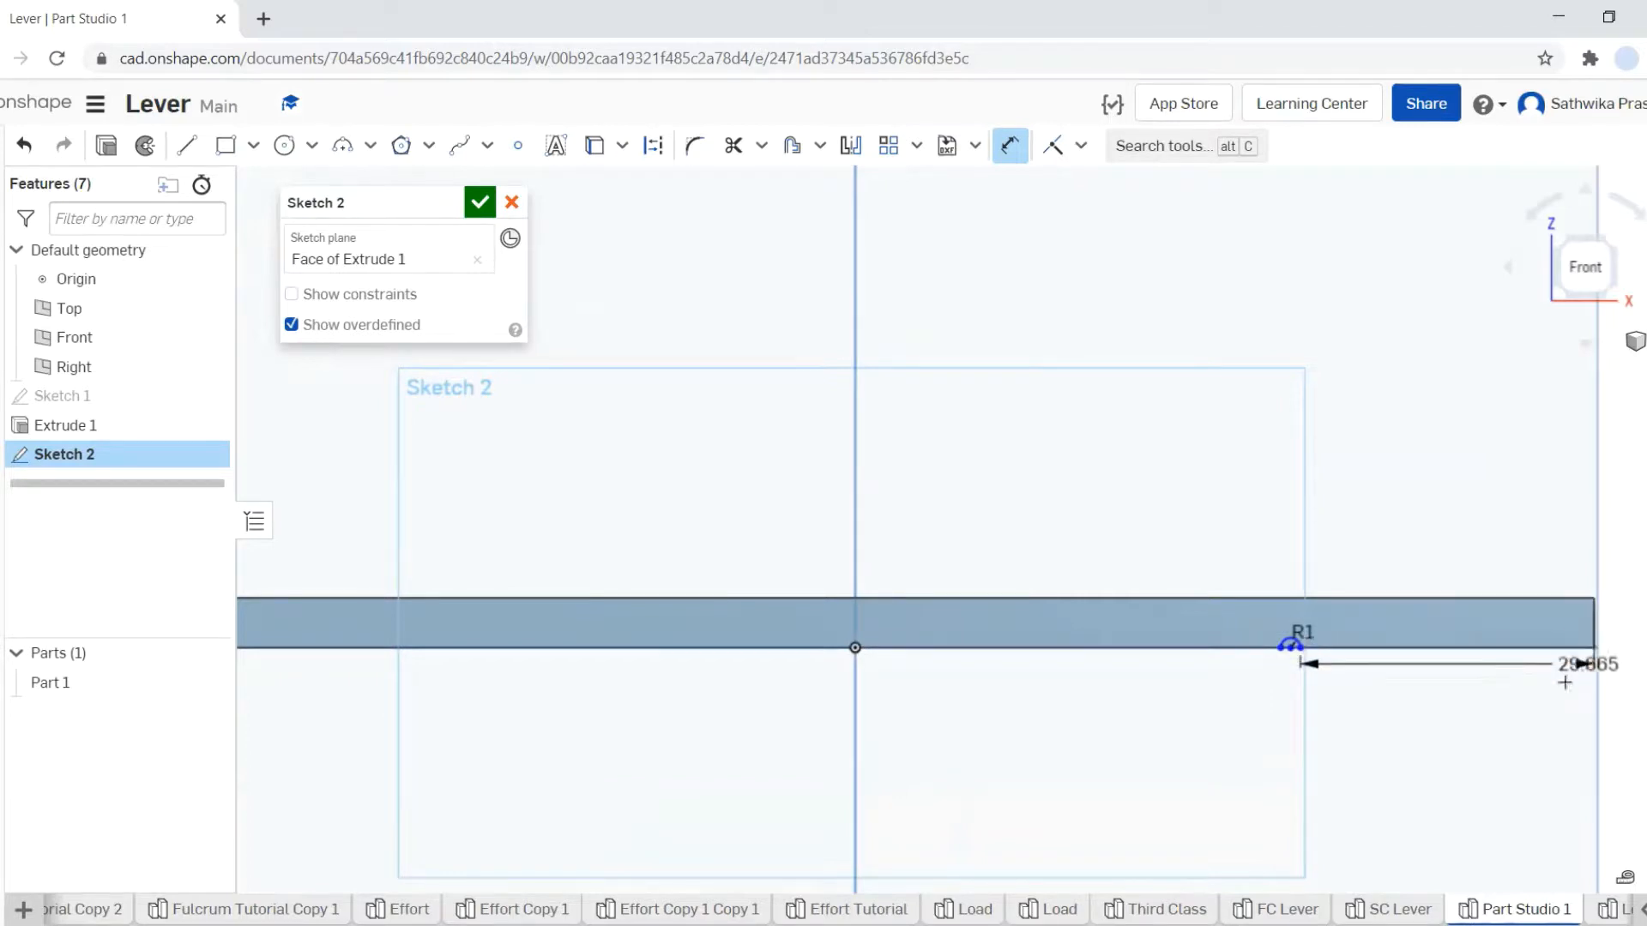
{"action": "left_click", "coordinate": [1486, 703]}
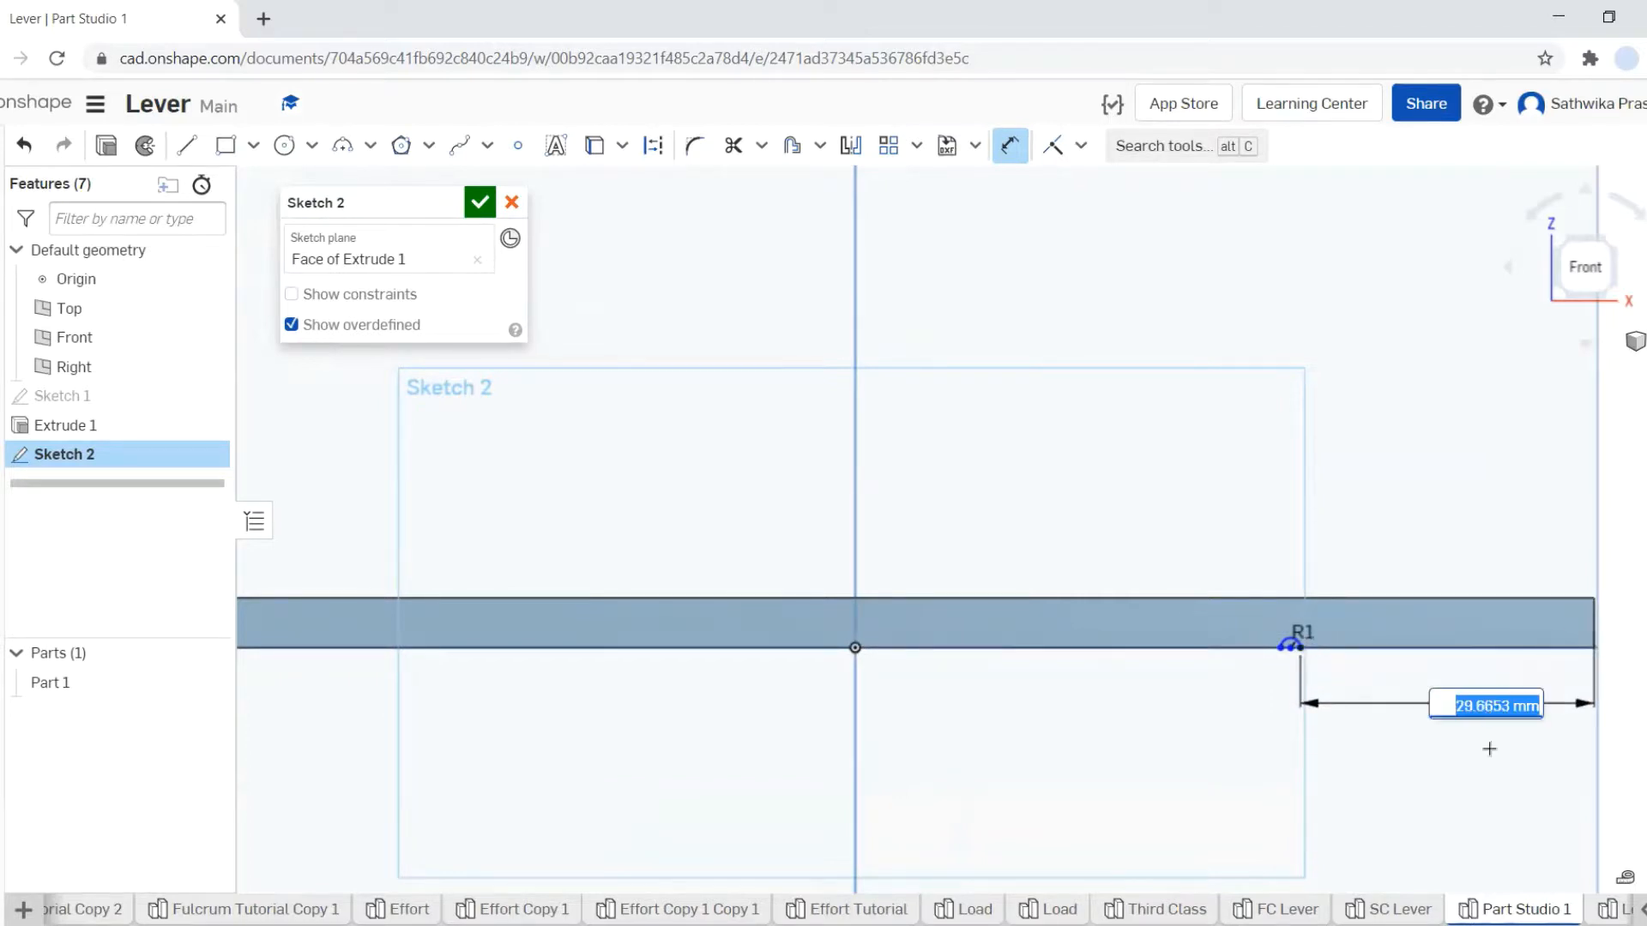
{"action": "type", "text": "1"}
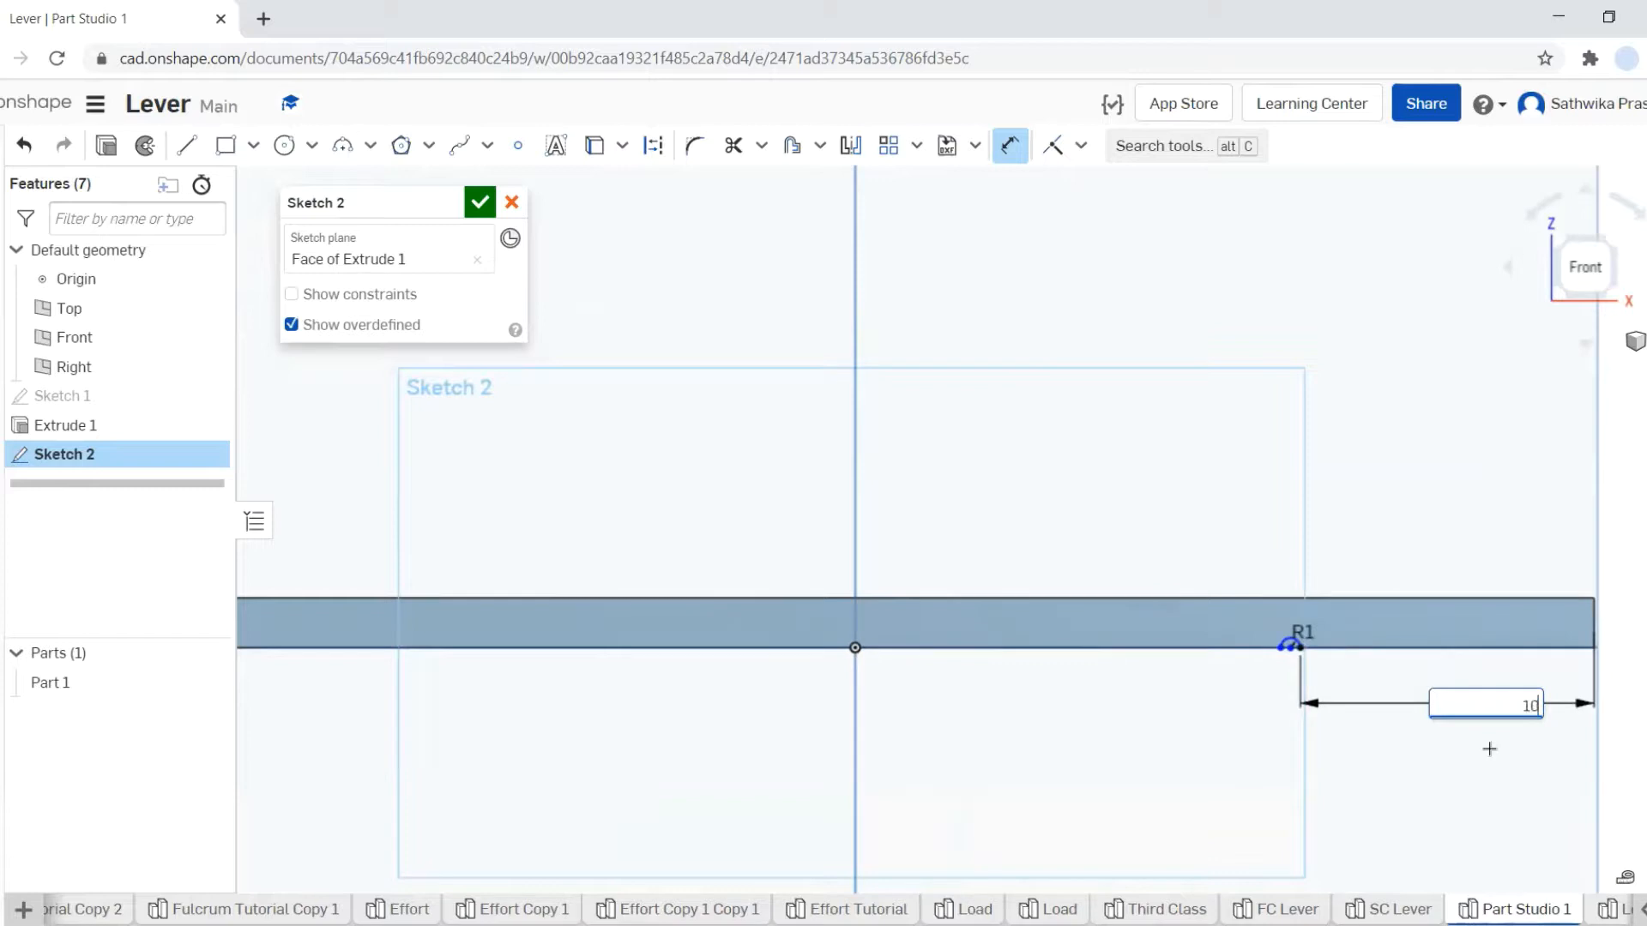
{"action": "type", "text": "0"}
{"action": "key", "text": "Return"}
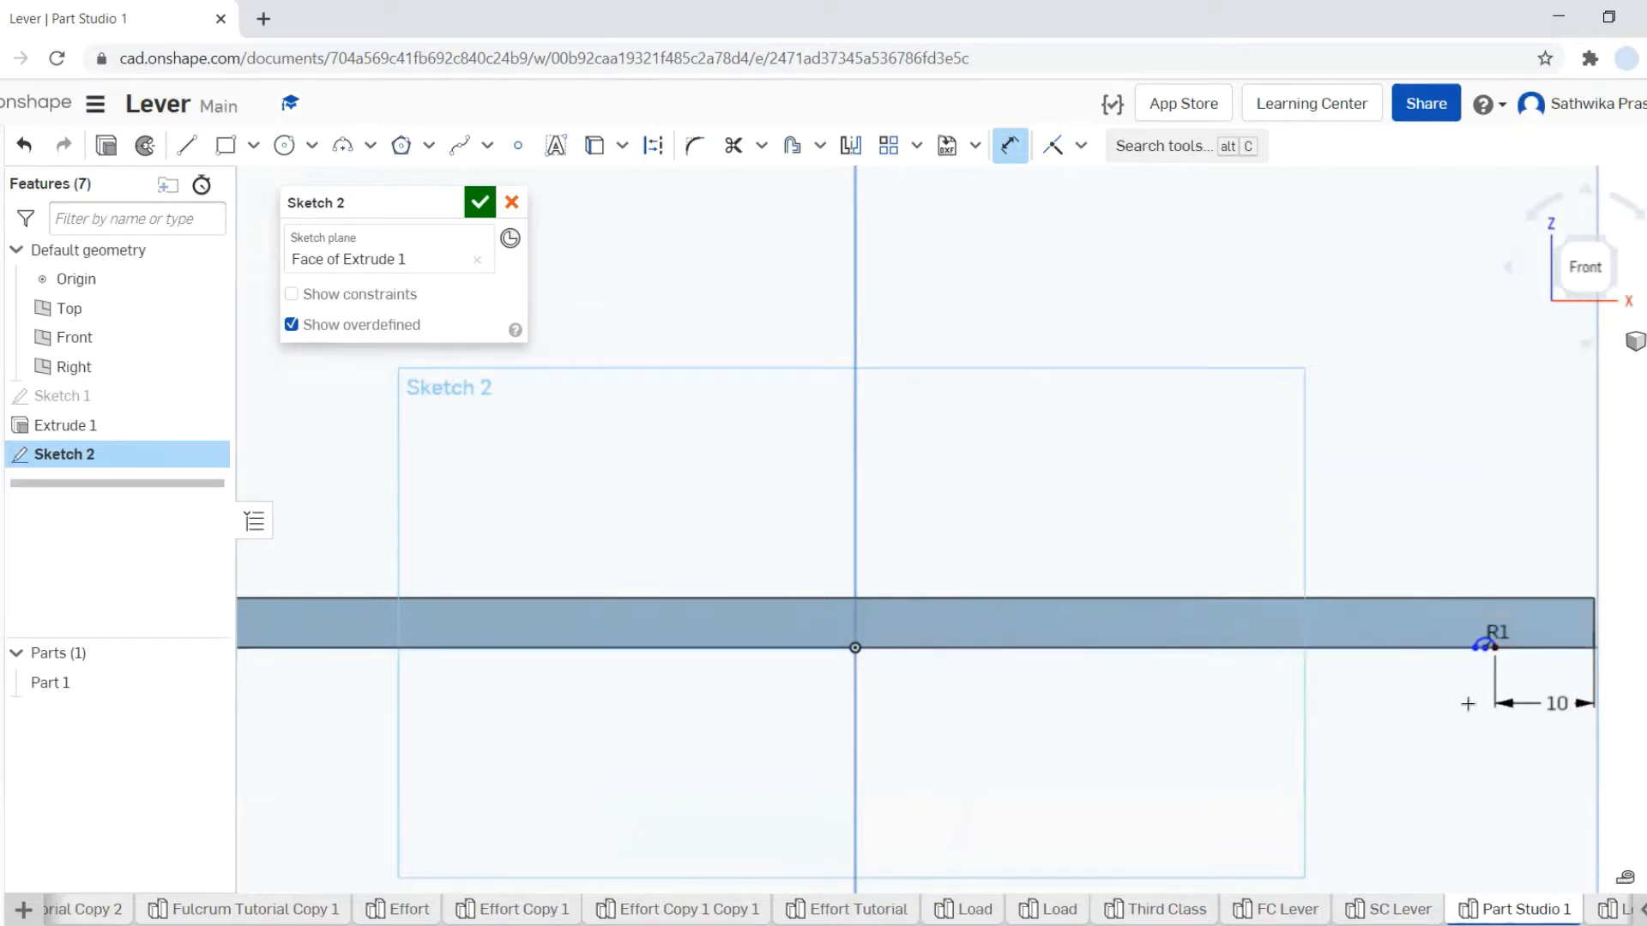
{"action": "scroll", "coordinate": [1476, 655], "scroll_direction": "up", "scroll_amount": 8}
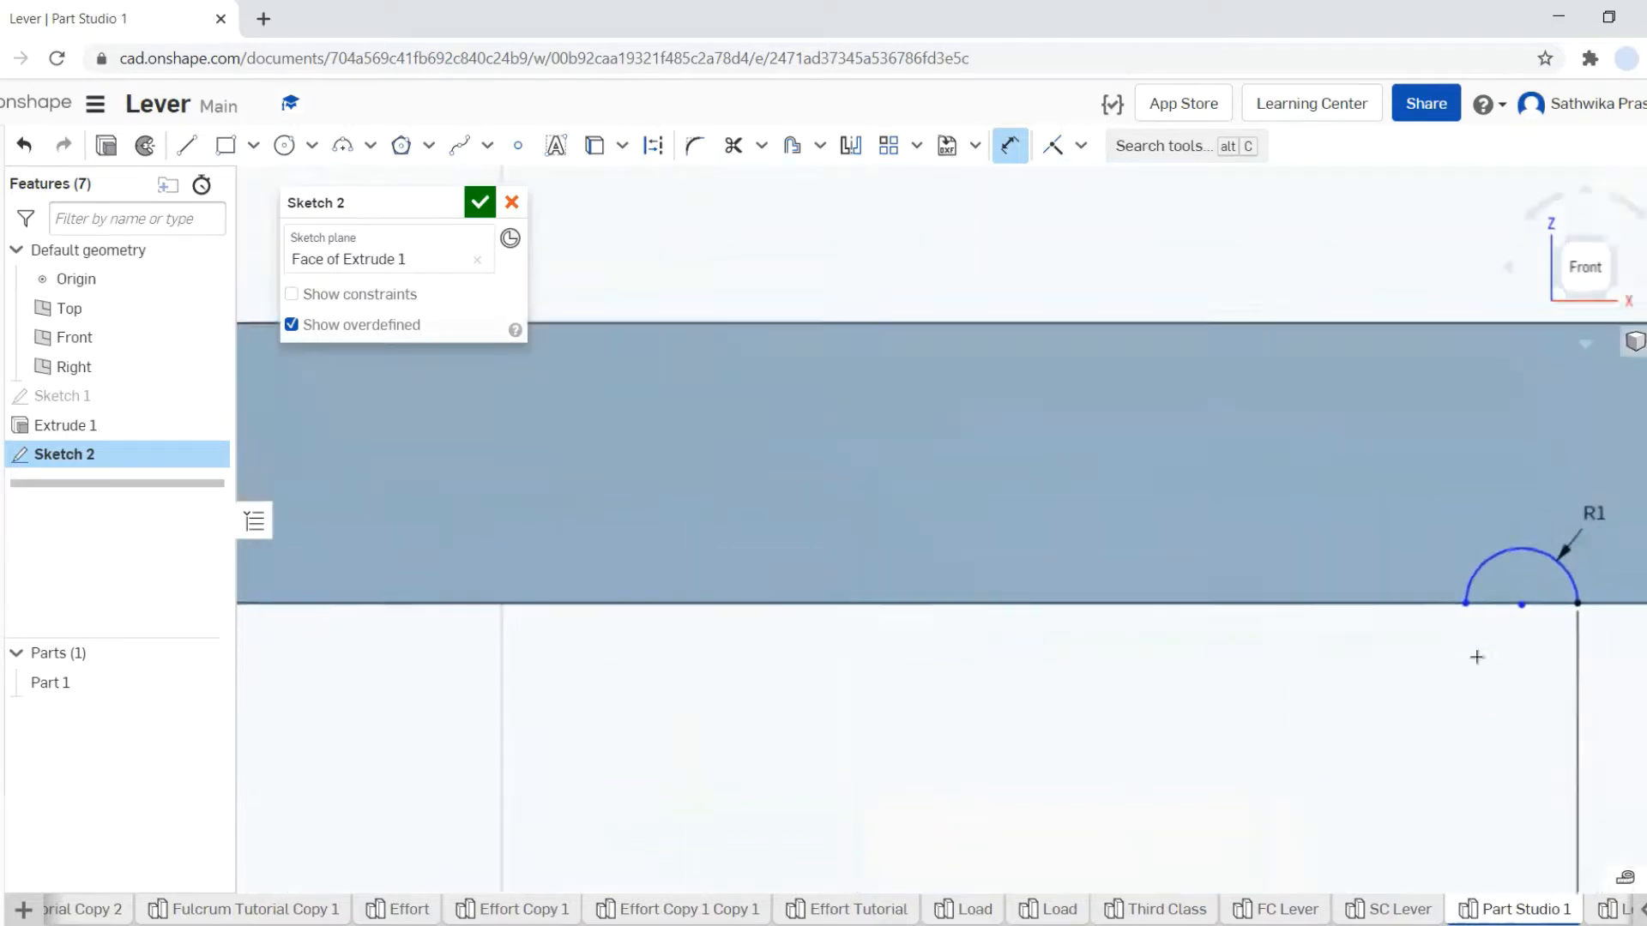
{"action": "scroll", "coordinate": [1484, 649], "scroll_direction": "down", "scroll_amount": 9}
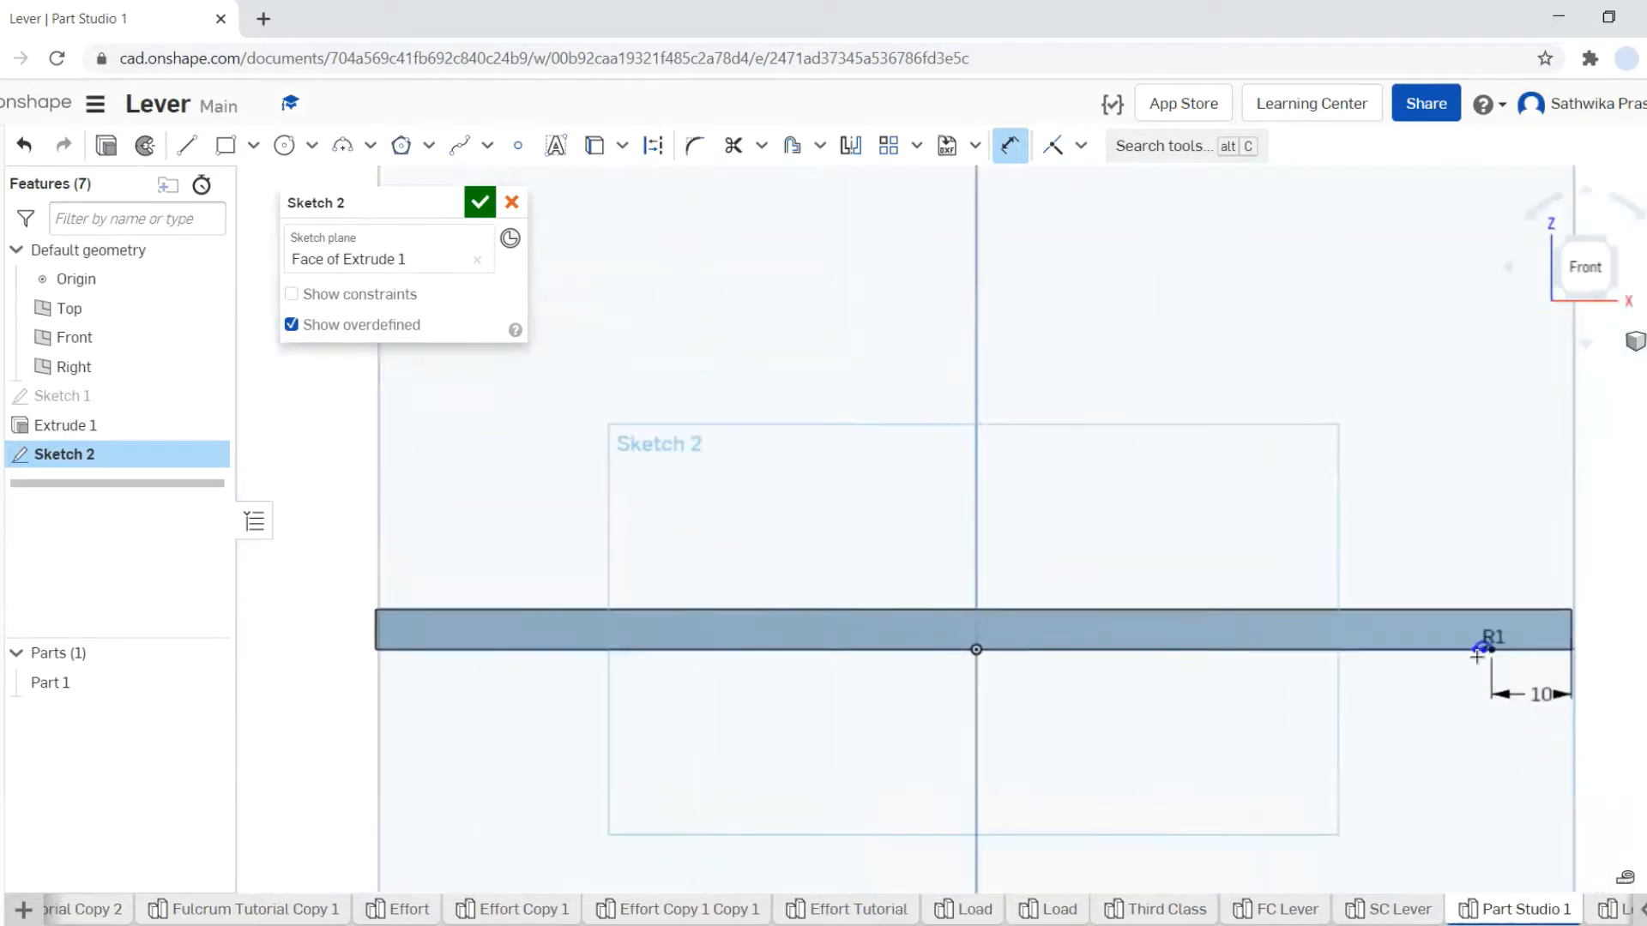
{"action": "left_click", "coordinate": [471, 206]}
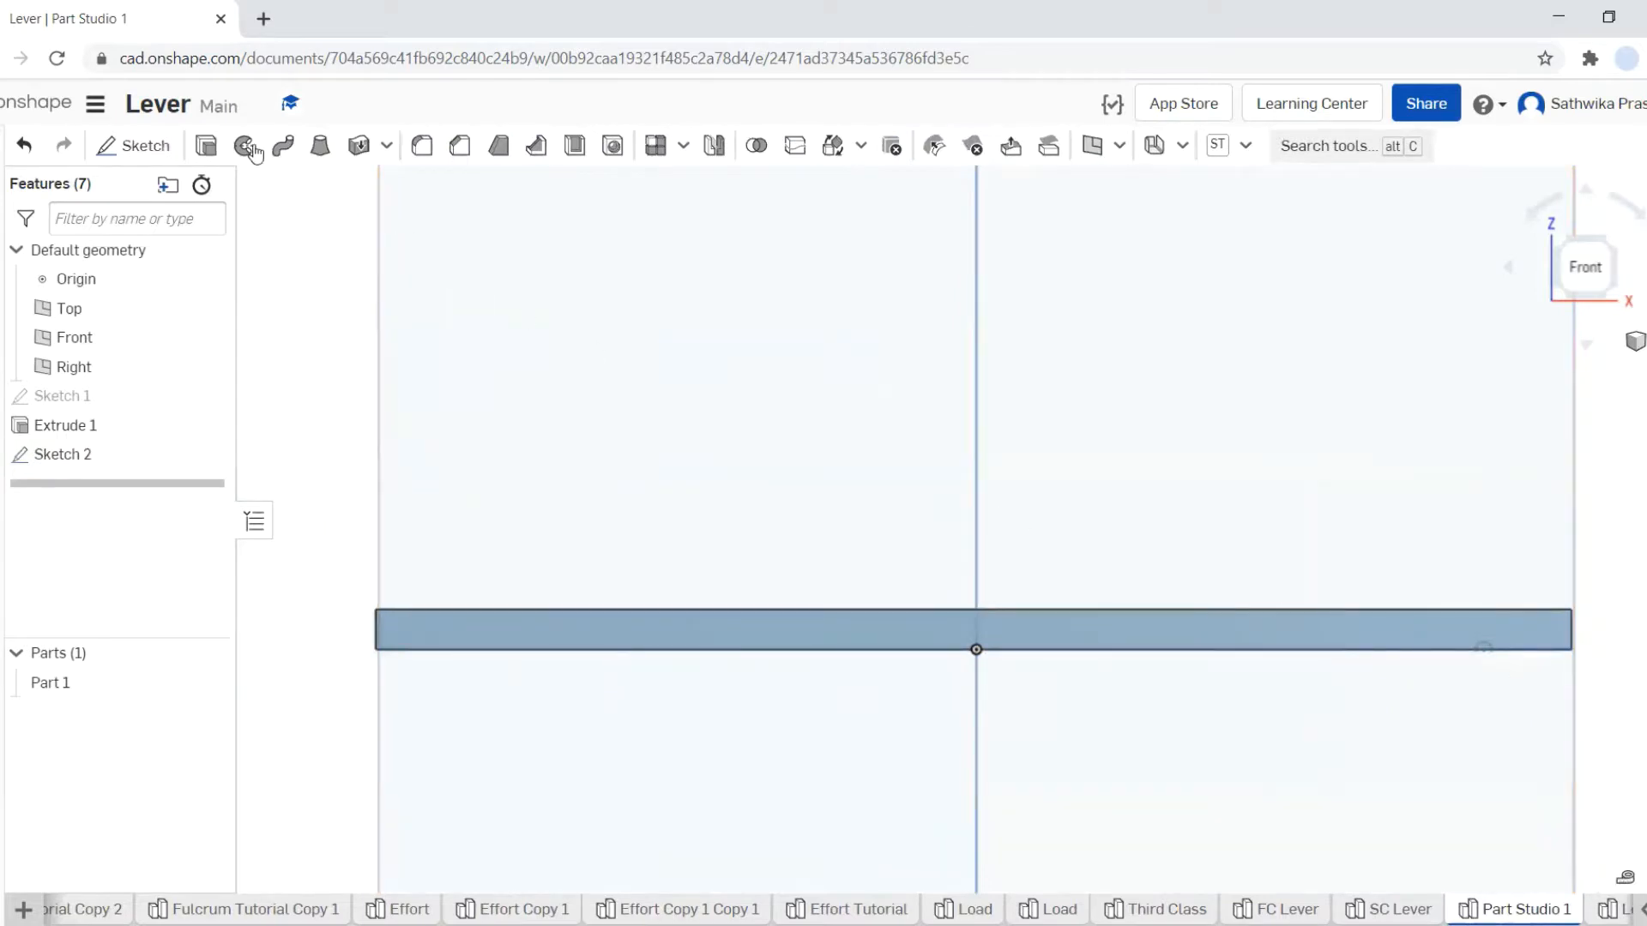
- Cut the semicircular notch through the whole bar with a Remove extrude set to Through all
{"action": "left_click", "coordinate": [206, 145]}
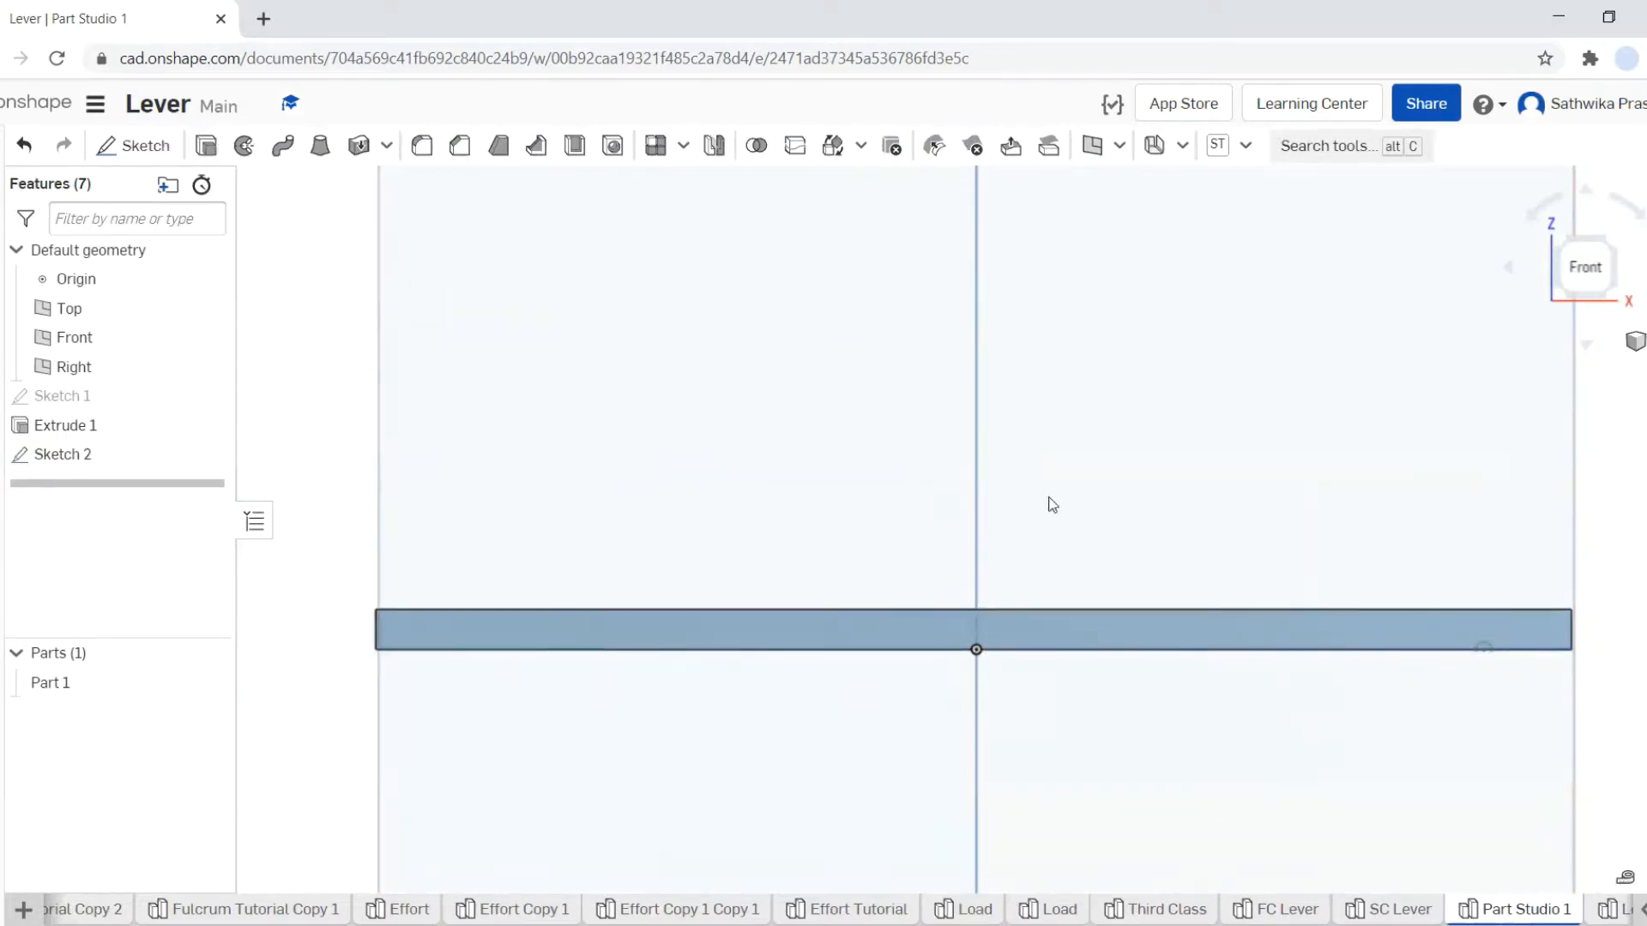
{"action": "left_click", "coordinate": [1485, 650]}
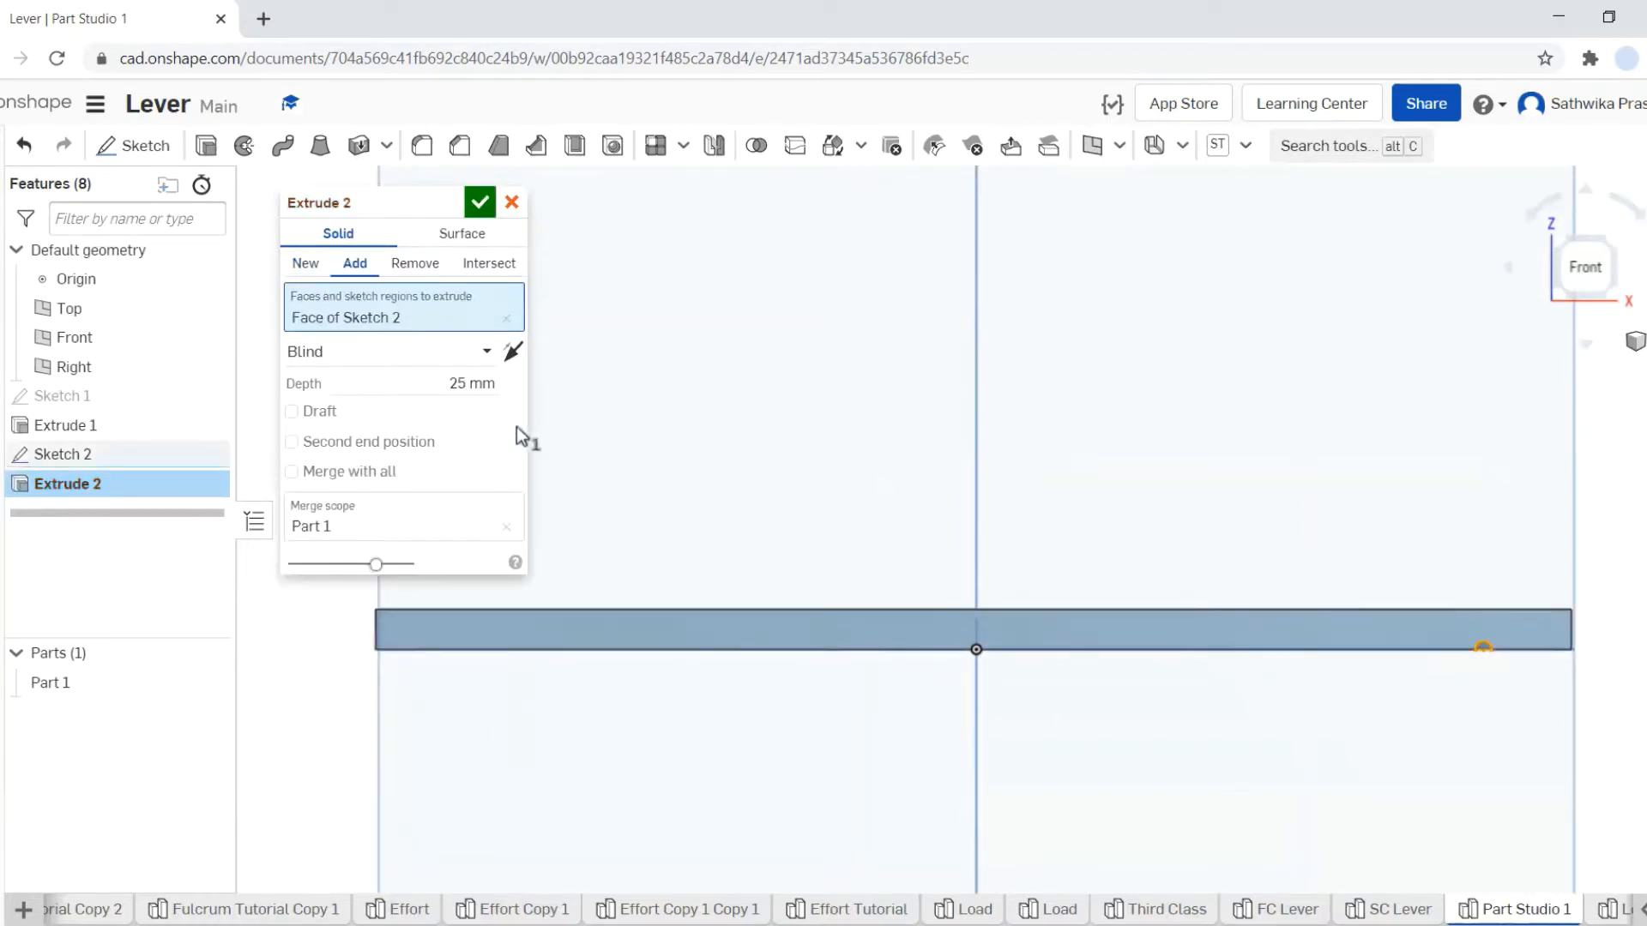
{"action": "left_click", "coordinate": [413, 266]}
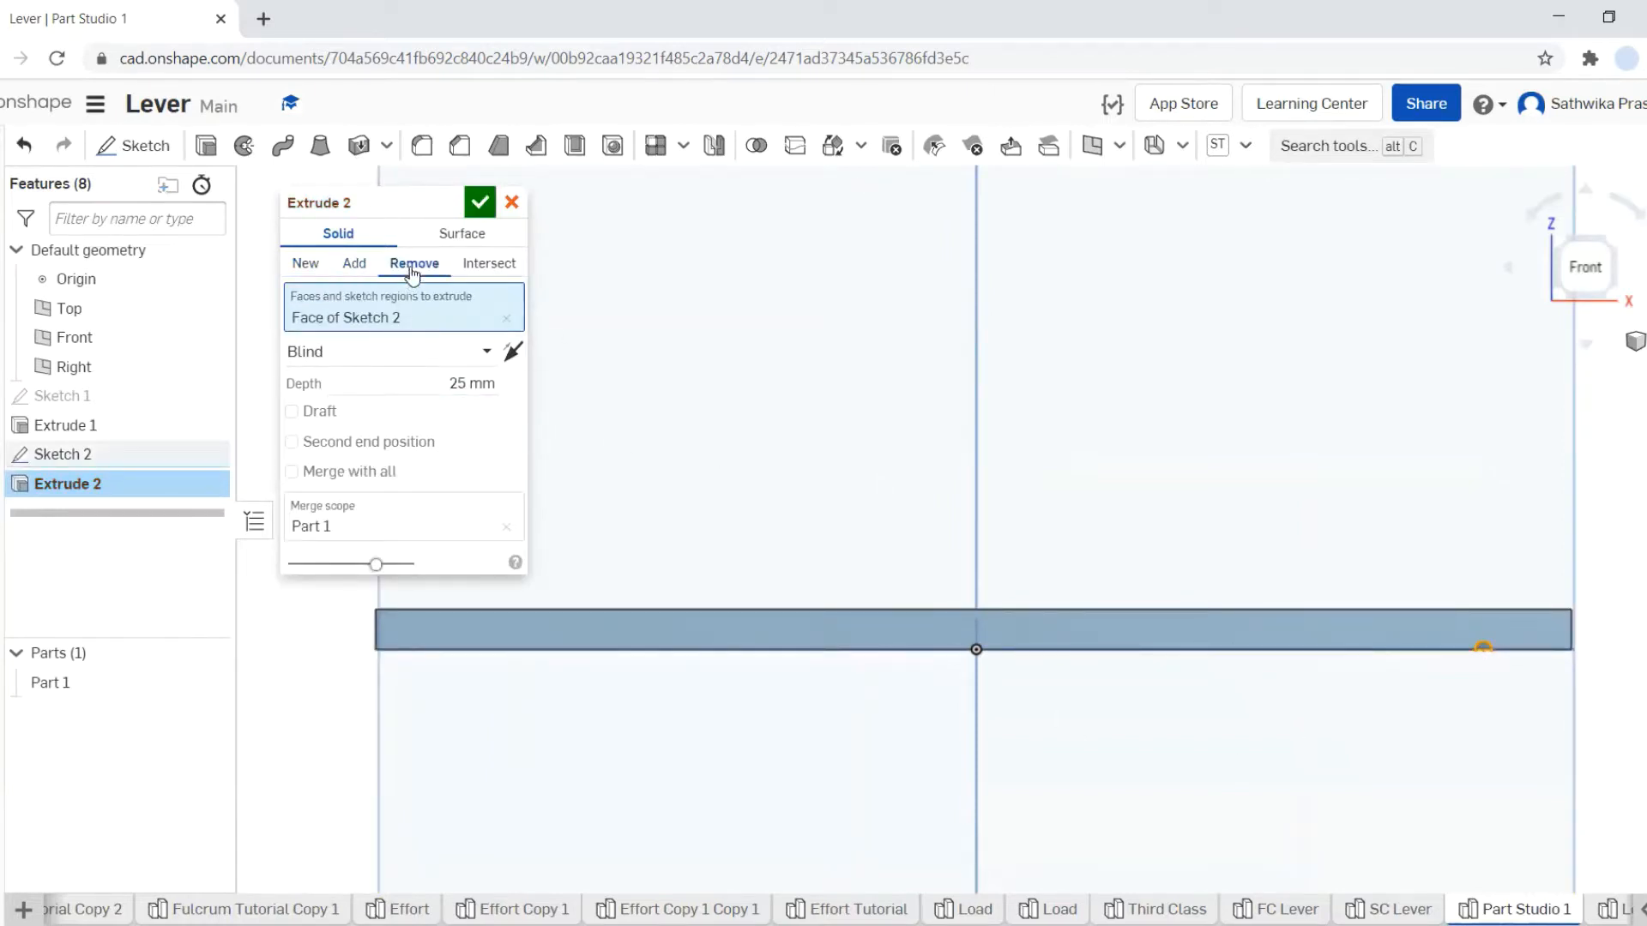
{"action": "left_click", "coordinate": [434, 355]}
{"action": "left_click", "coordinate": [386, 562]}
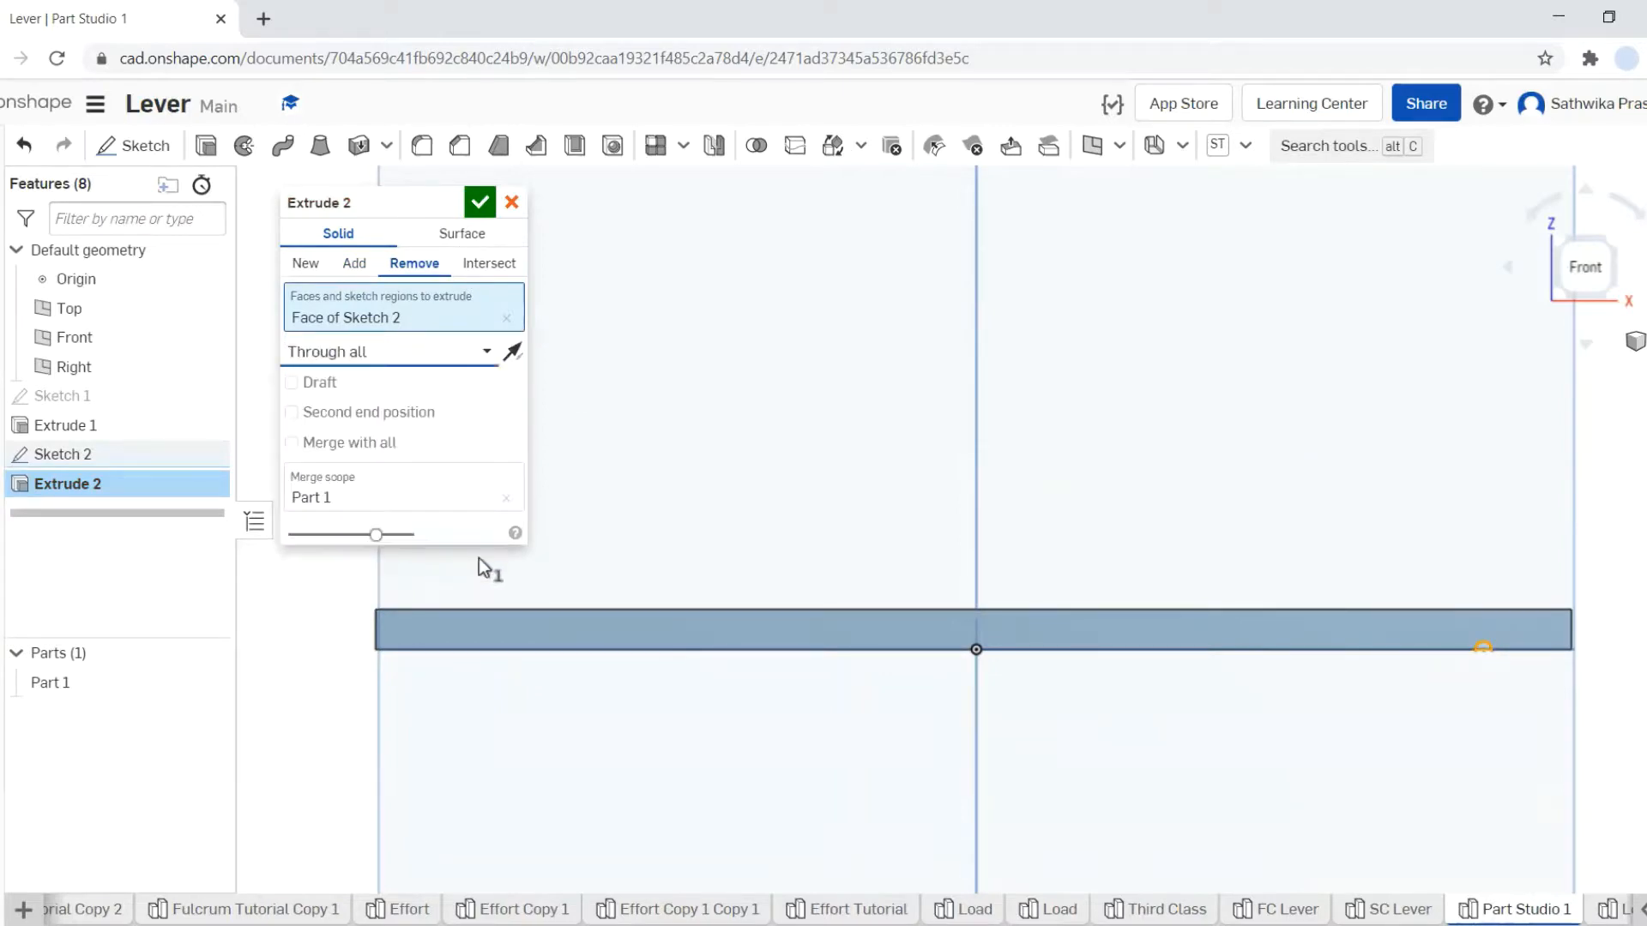
{"action": "left_click", "coordinate": [478, 204]}
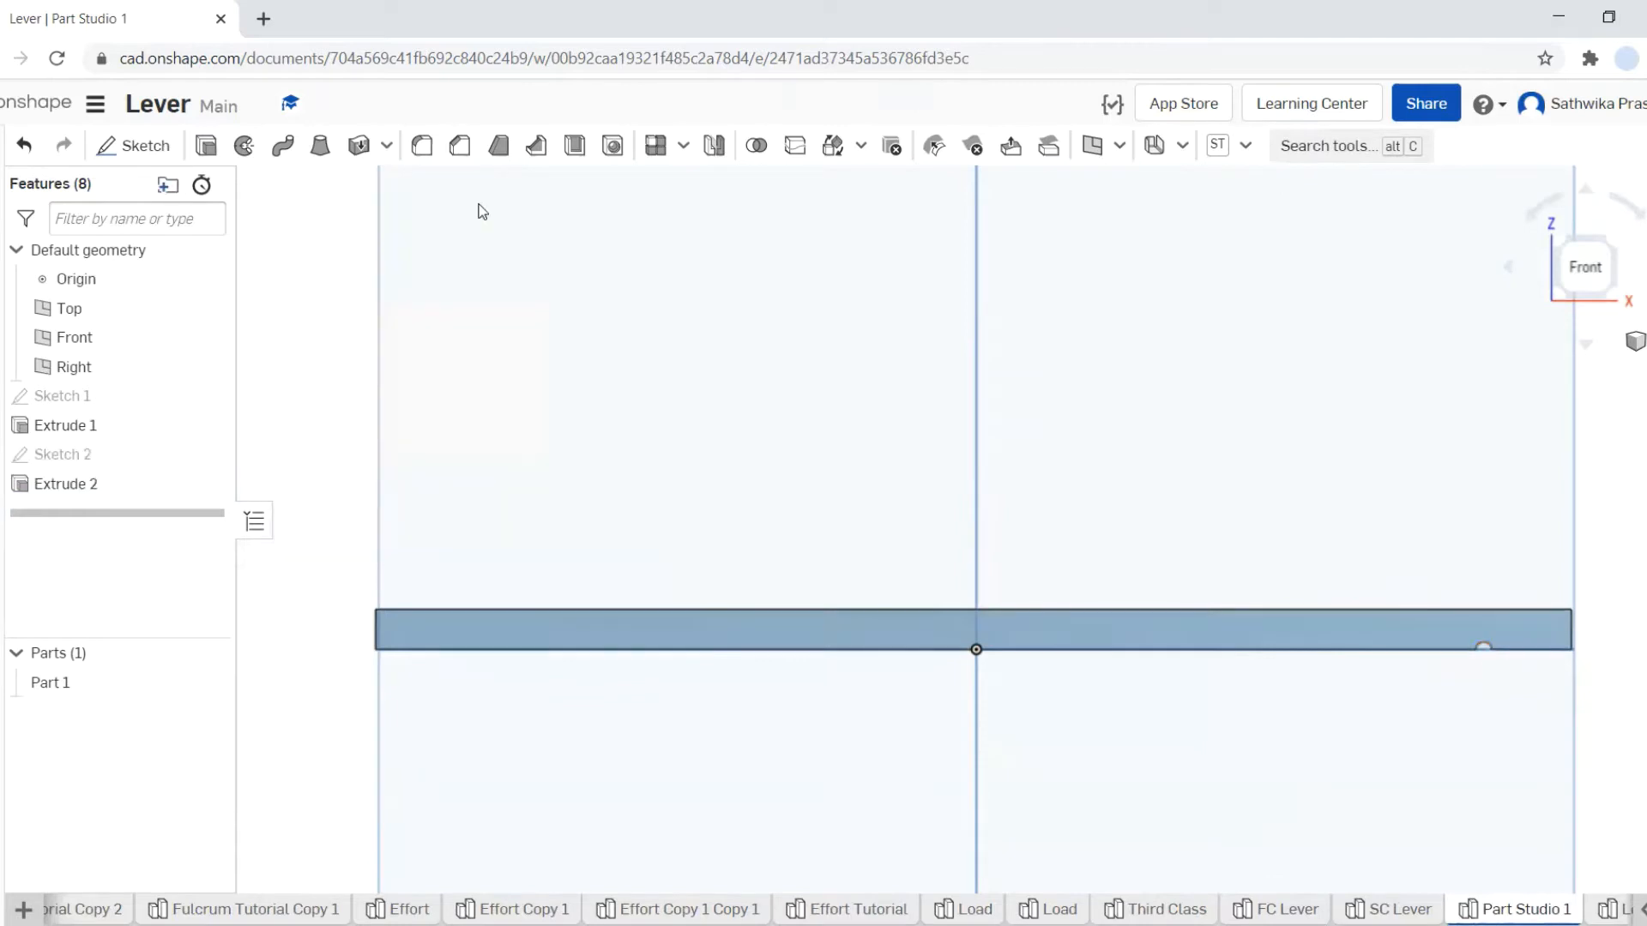
{"action": "left_click_drag", "start_coordinate": [1589, 701], "coordinate": [1481, 492]}
{"action": "left_click", "coordinate": [1570, 750]}
{"action": "left_click", "coordinate": [1606, 745]}
- Change the notched bar's appearance to yellow-orange (FFC10E)
{"action": "right_click", "coordinate": [104, 685]}
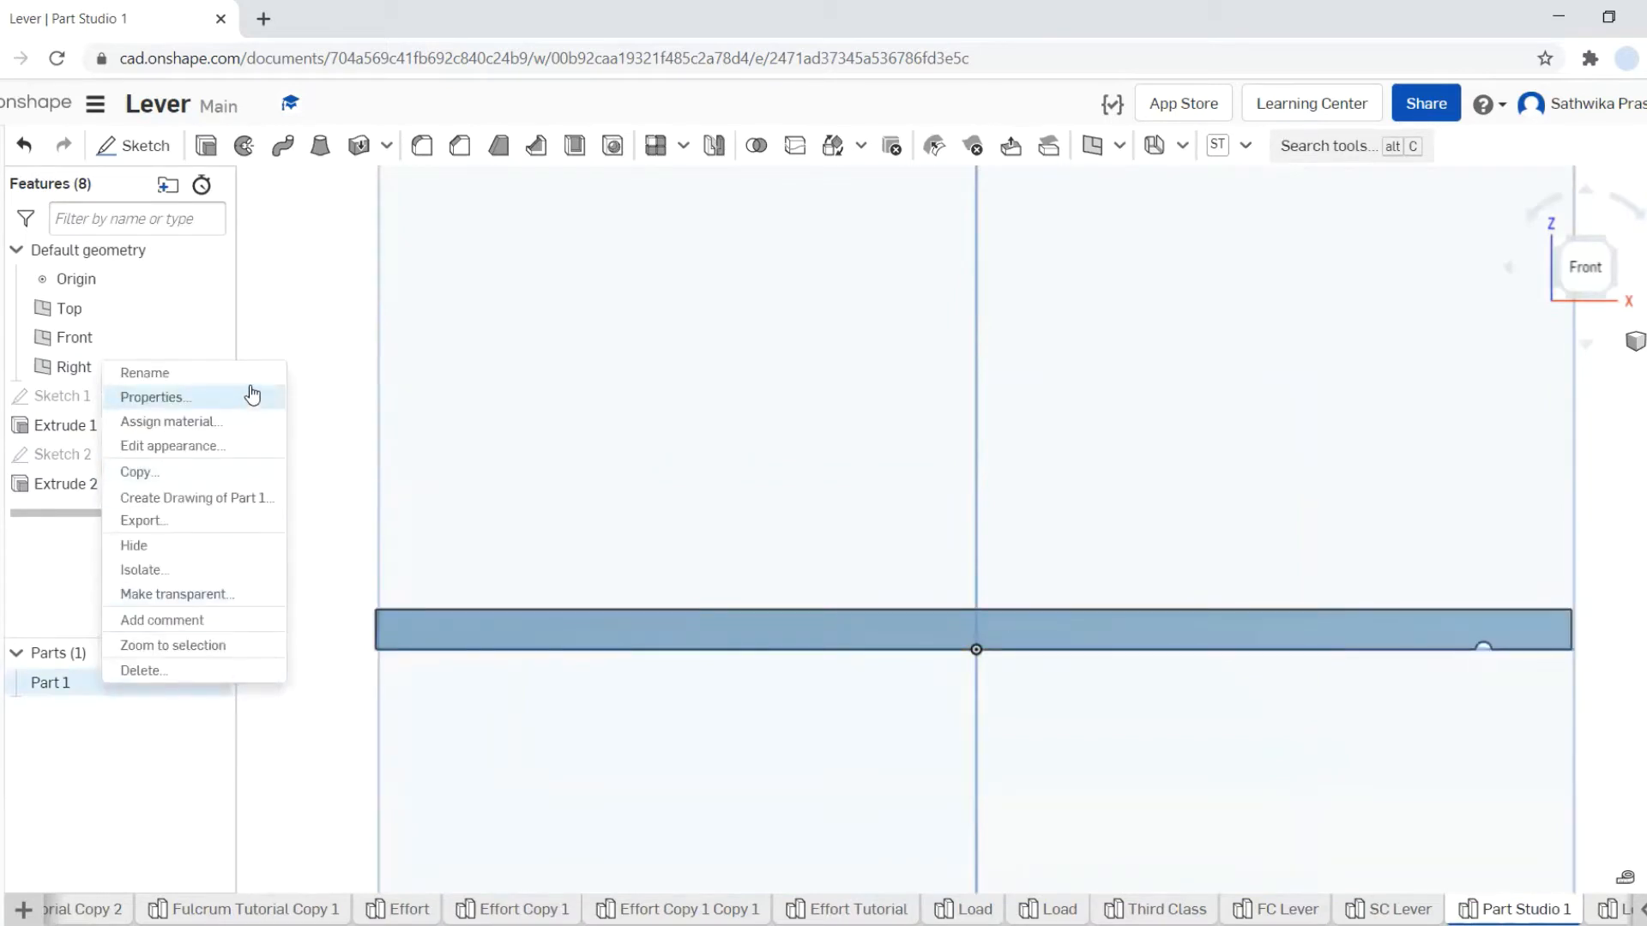
{"action": "left_click", "coordinate": [247, 453]}
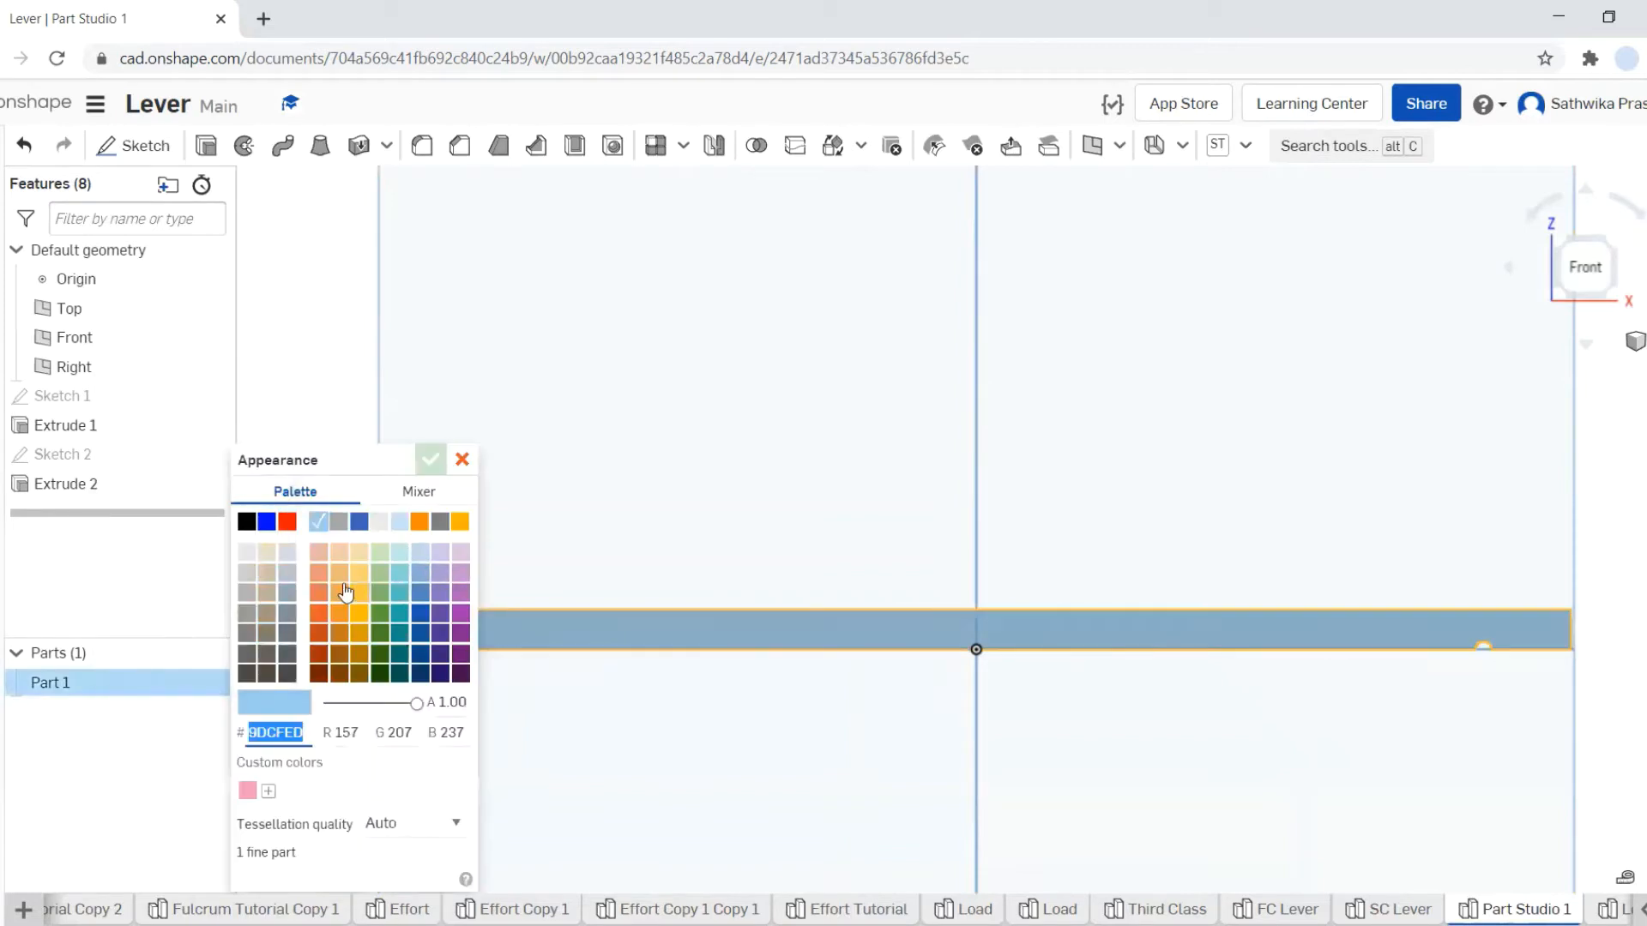
{"action": "left_click", "coordinate": [375, 612]}
{"action": "left_click", "coordinate": [358, 613]}
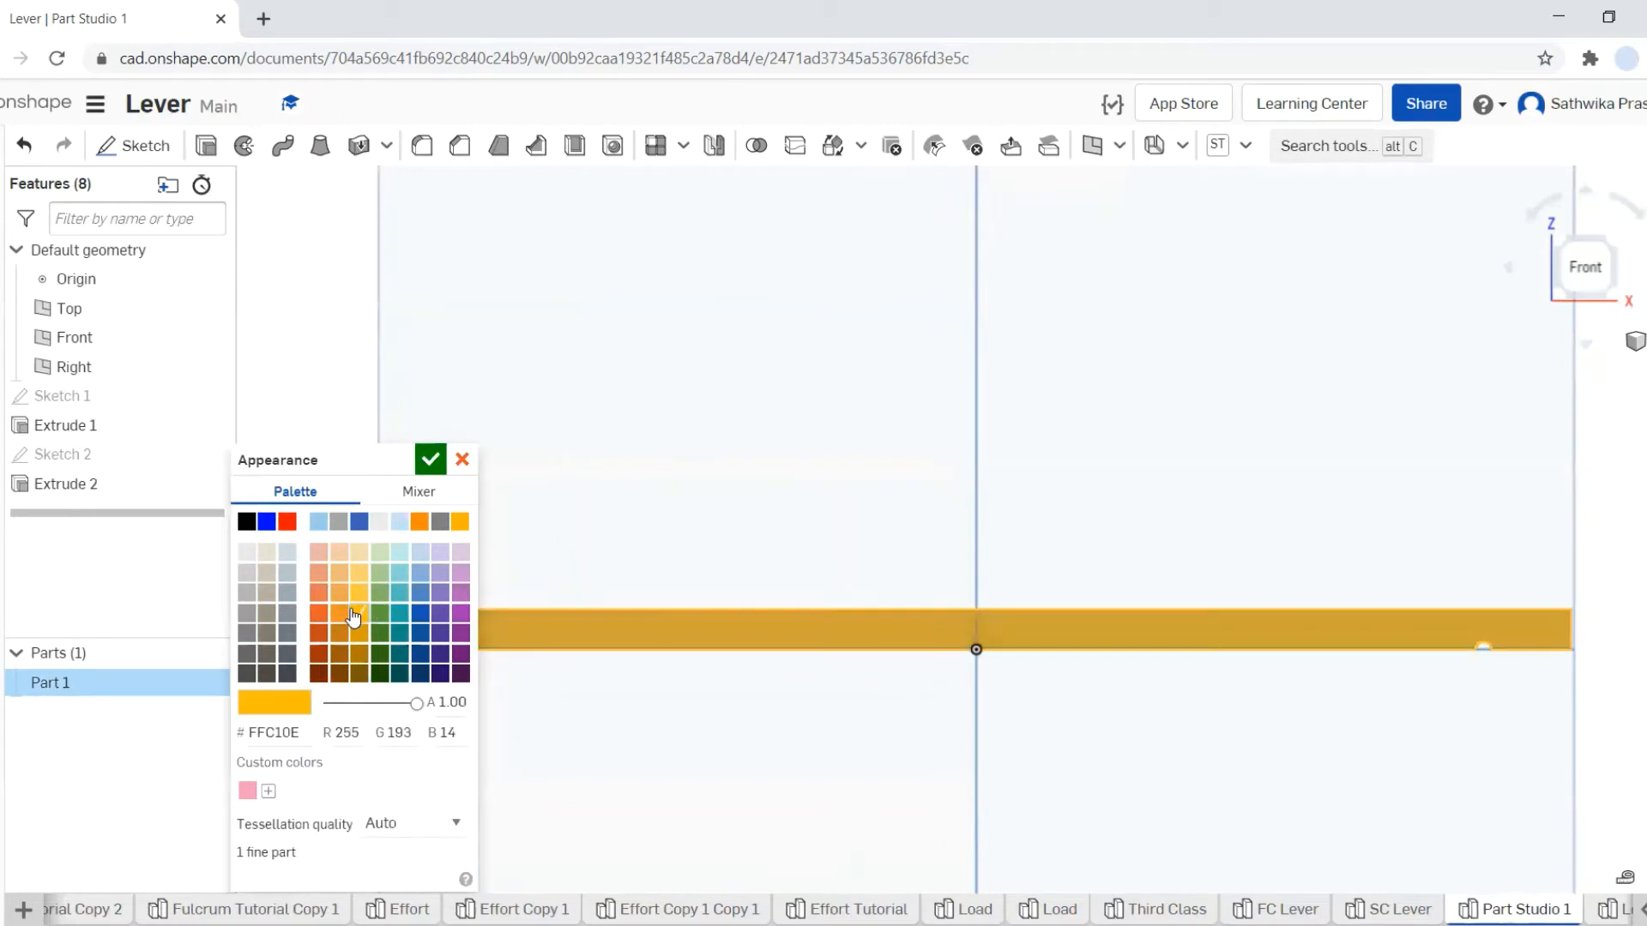
{"action": "left_click", "coordinate": [431, 460]}
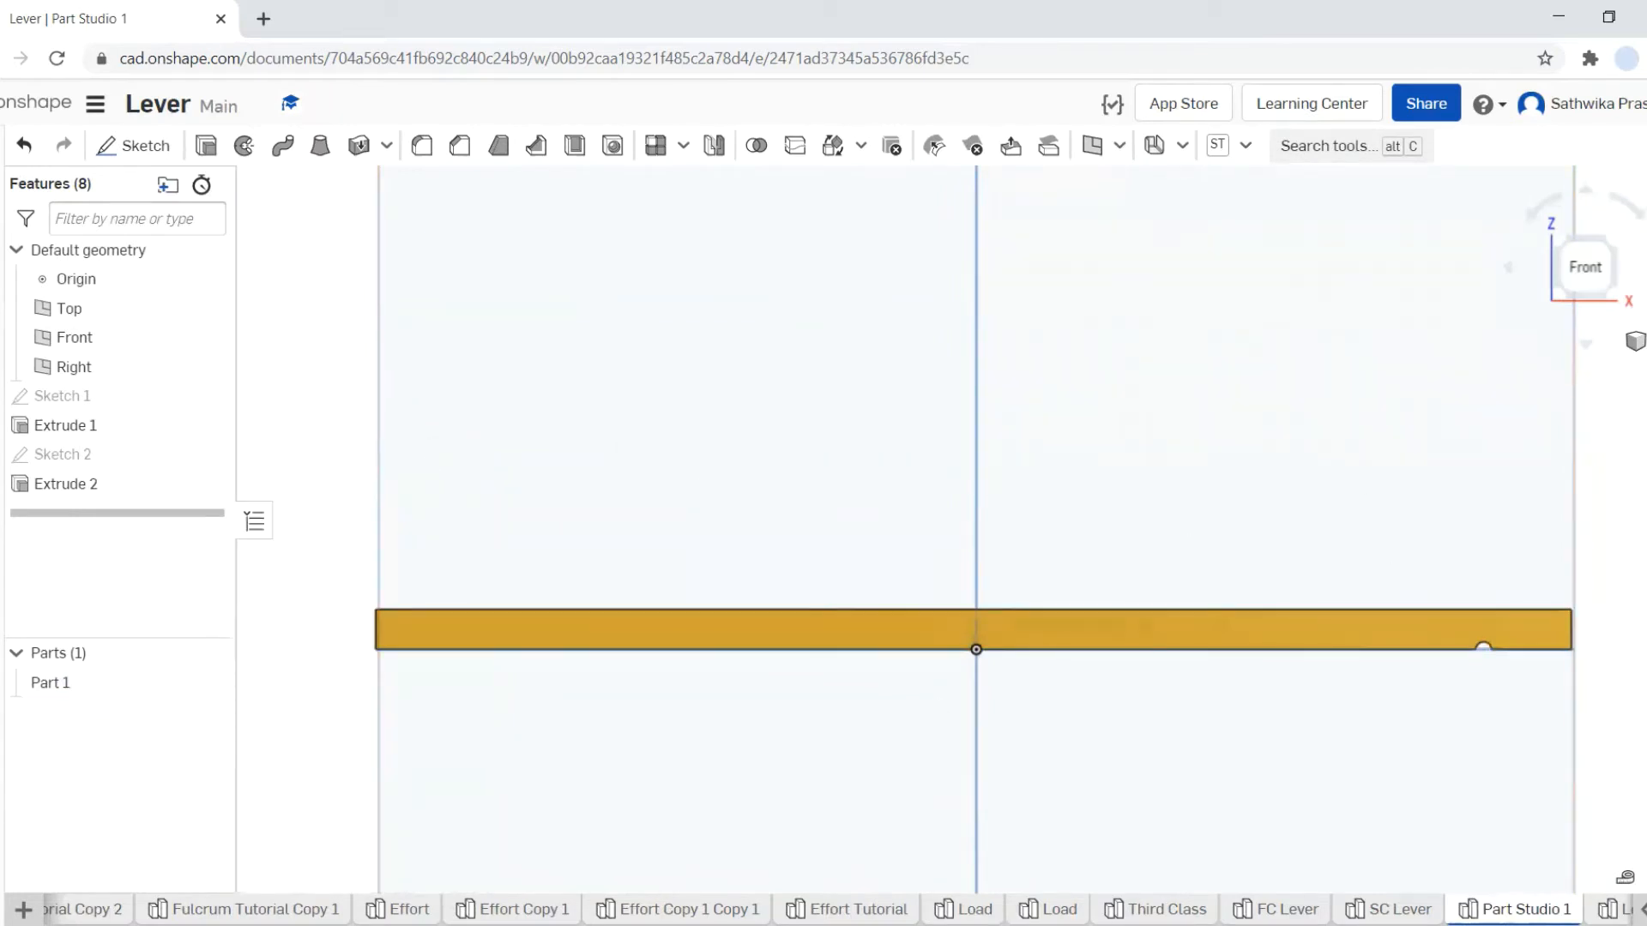
- Delete the Third Class Part Studio from the document
{"action": "right_click", "coordinate": [1158, 910]}
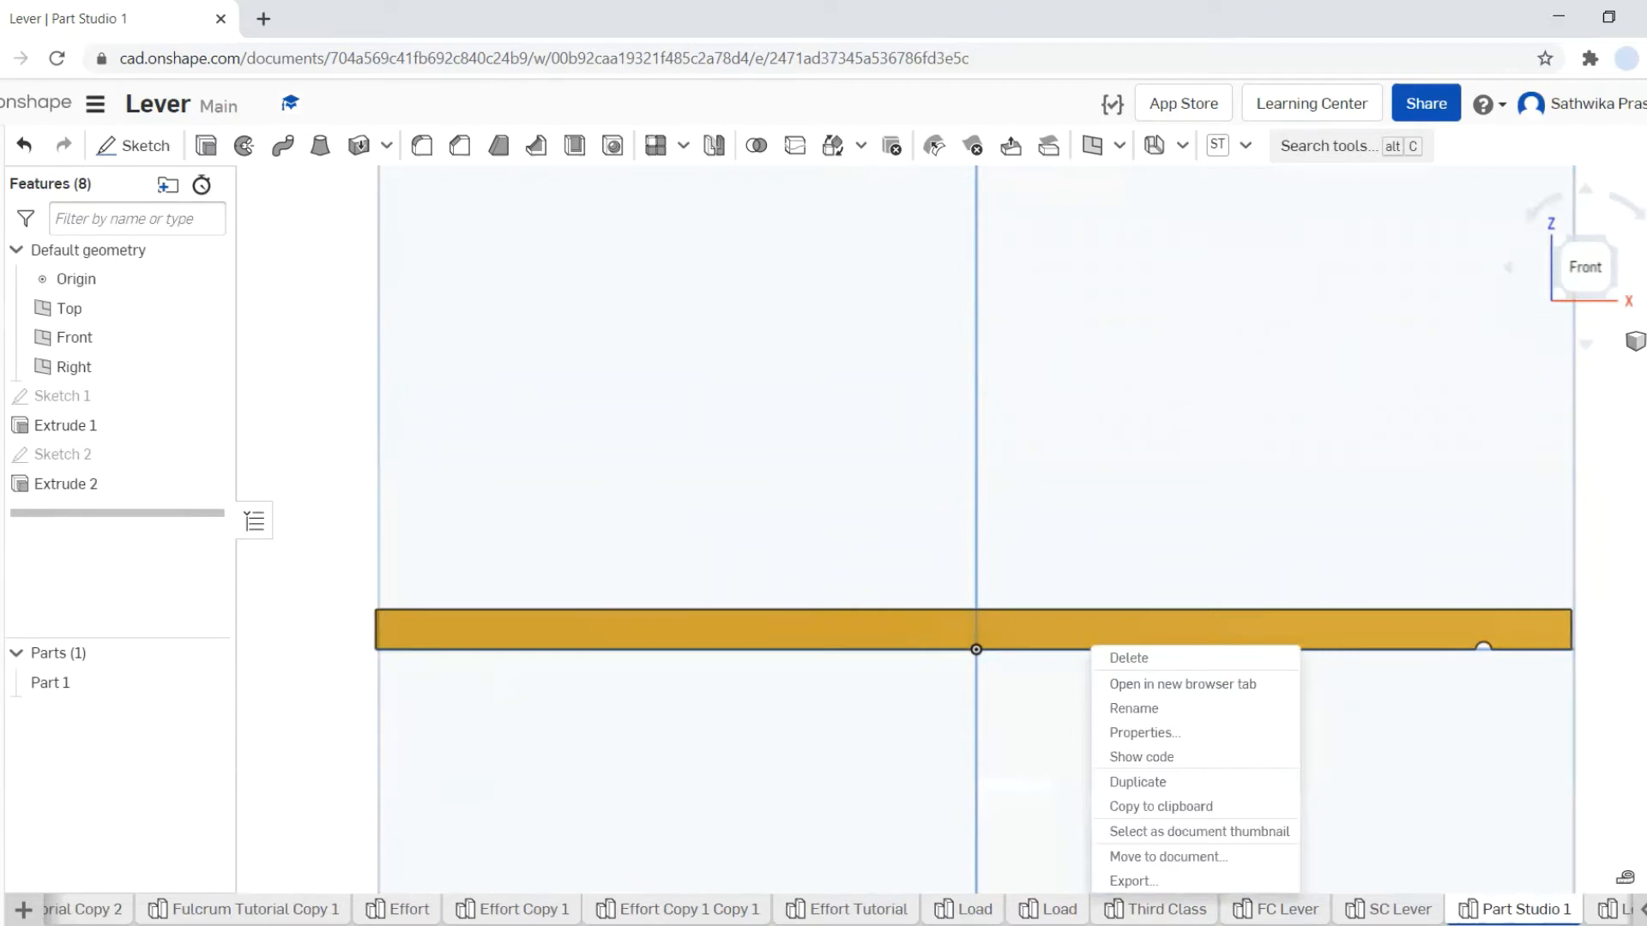
{"action": "left_click", "coordinate": [1164, 661]}
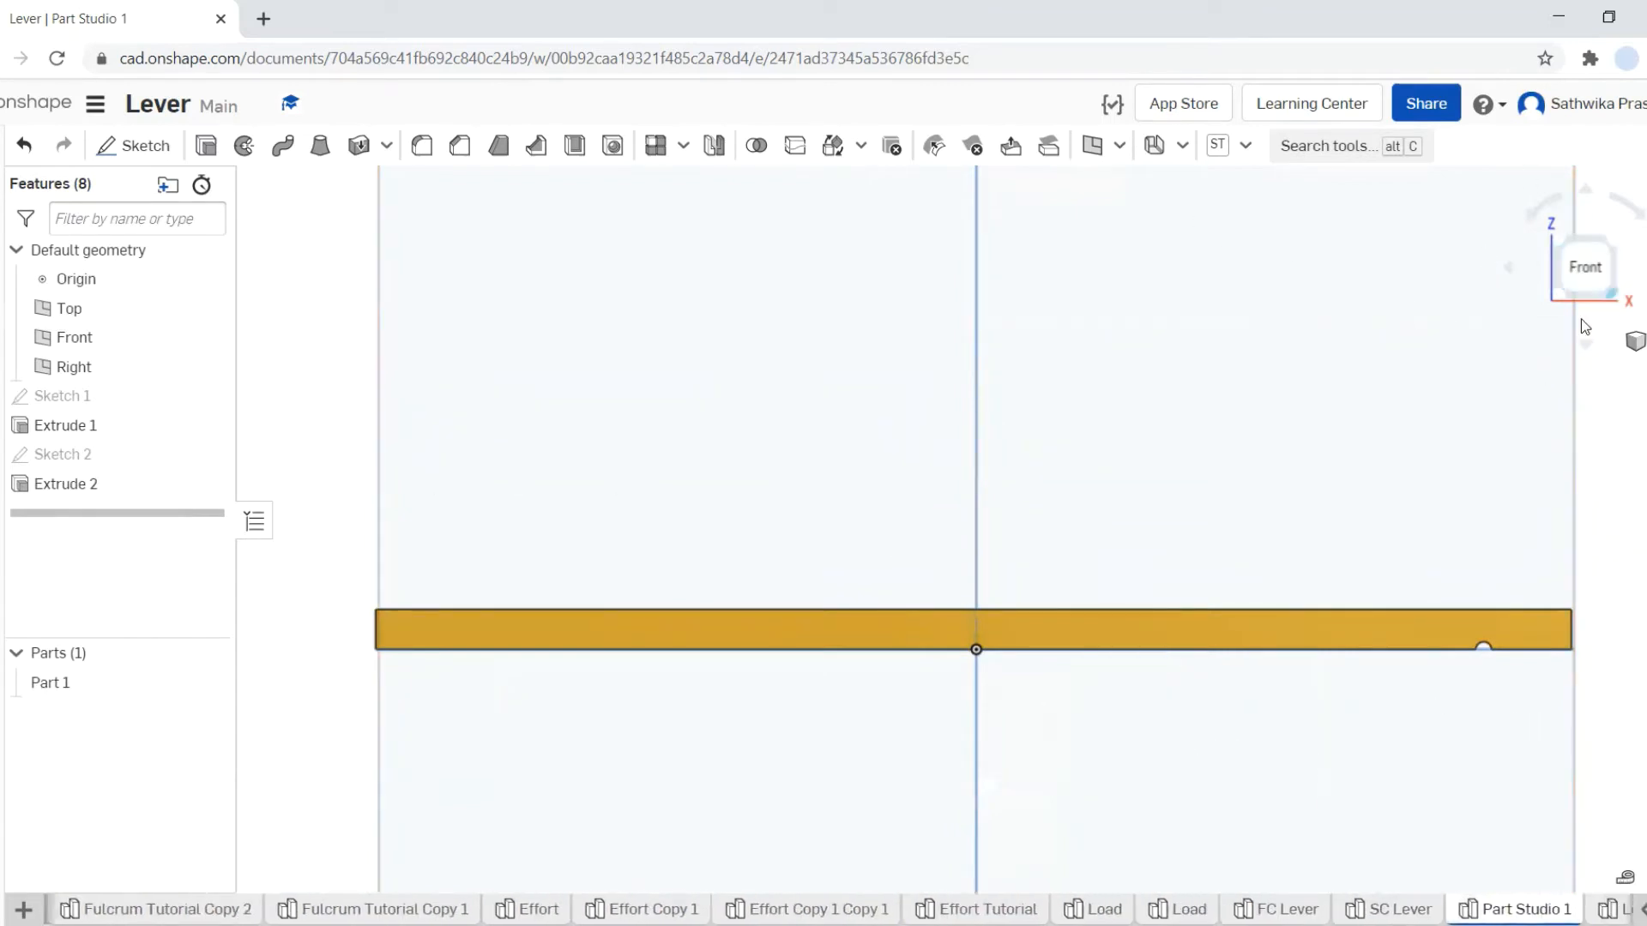
- Hide the Top, Front and Right planes and show the bar in isometric view
{"action": "left_click", "coordinate": [207, 309]}
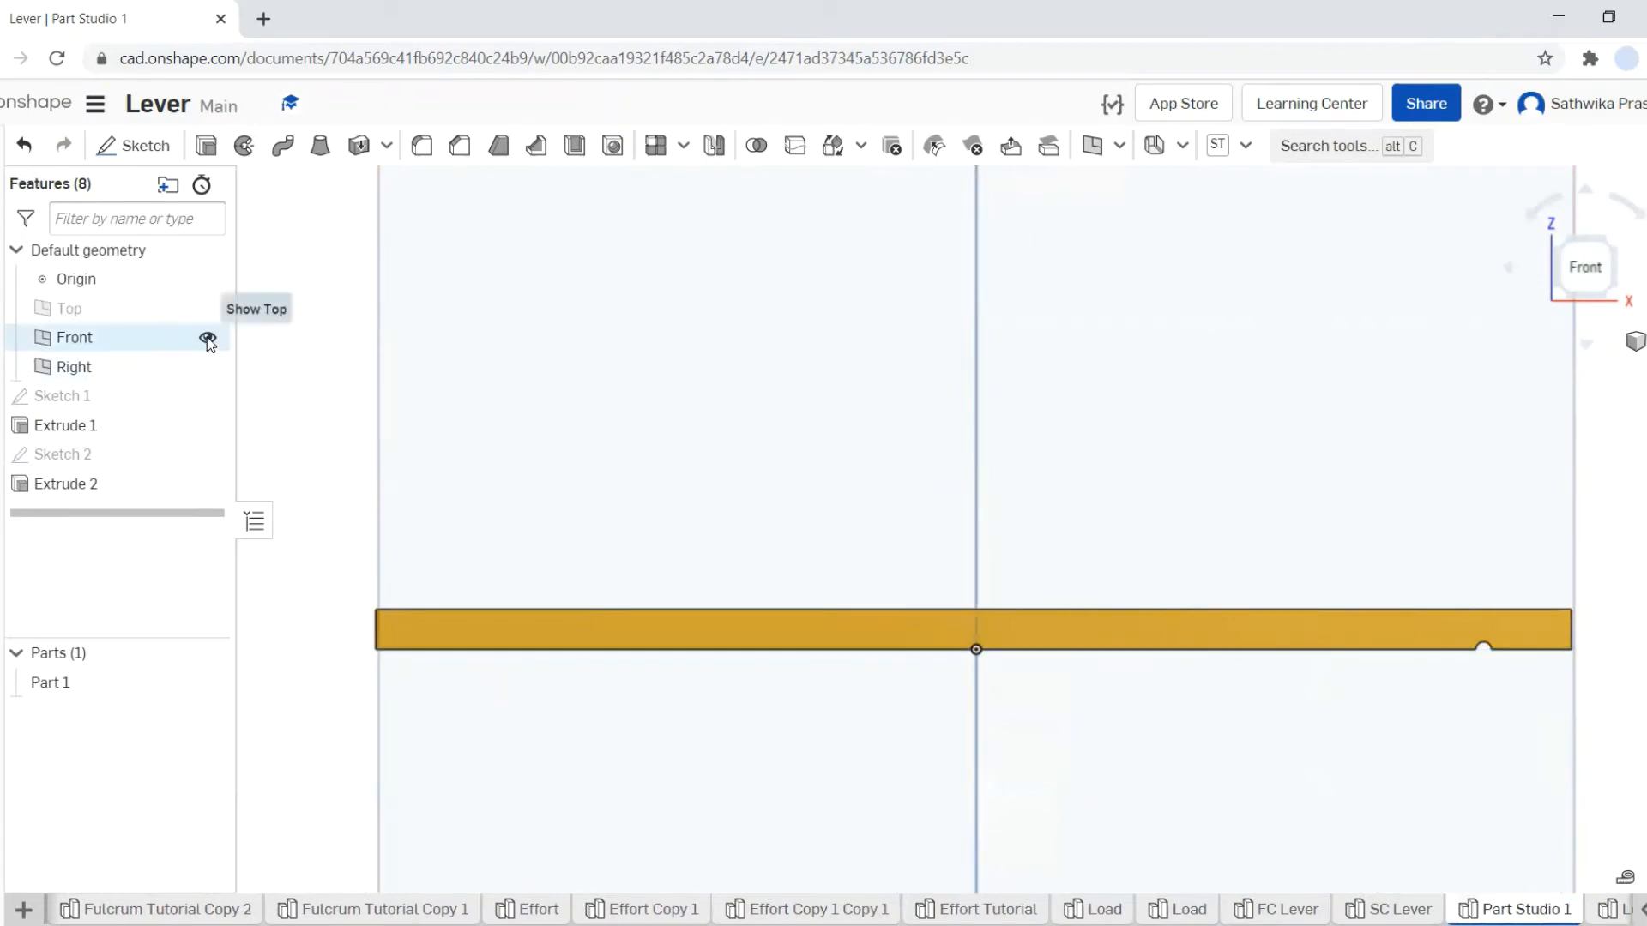
{"action": "left_click", "coordinate": [206, 337]}
{"action": "left_click", "coordinate": [219, 371]}
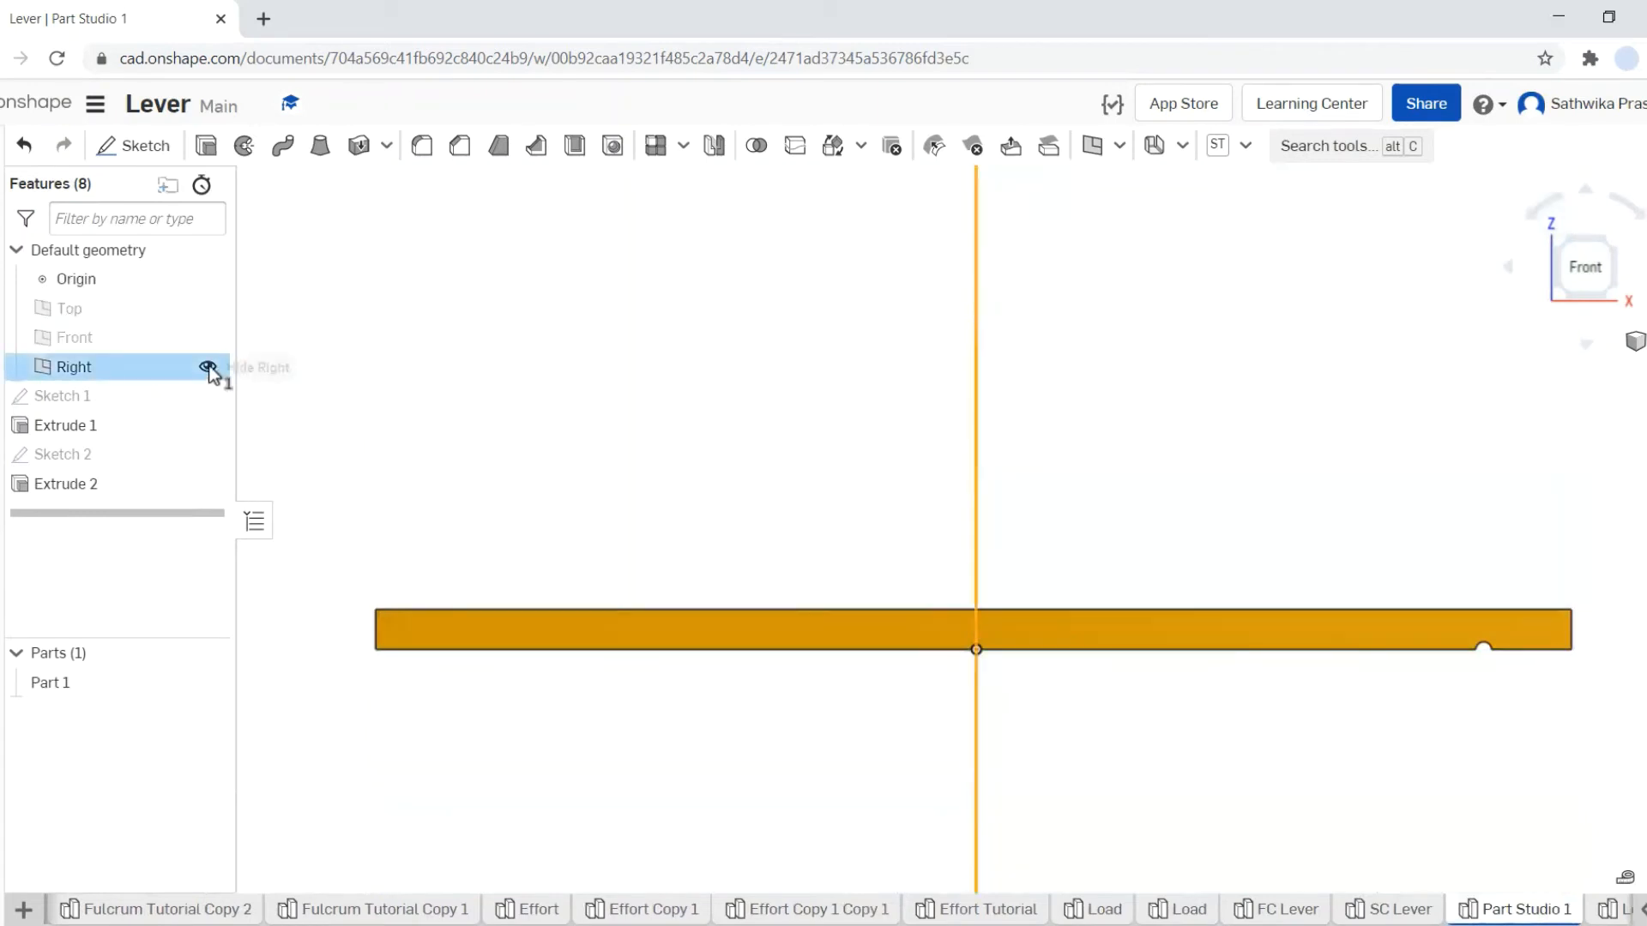
{"action": "left_click", "coordinate": [208, 367]}
{"action": "left_click", "coordinate": [1636, 341]}
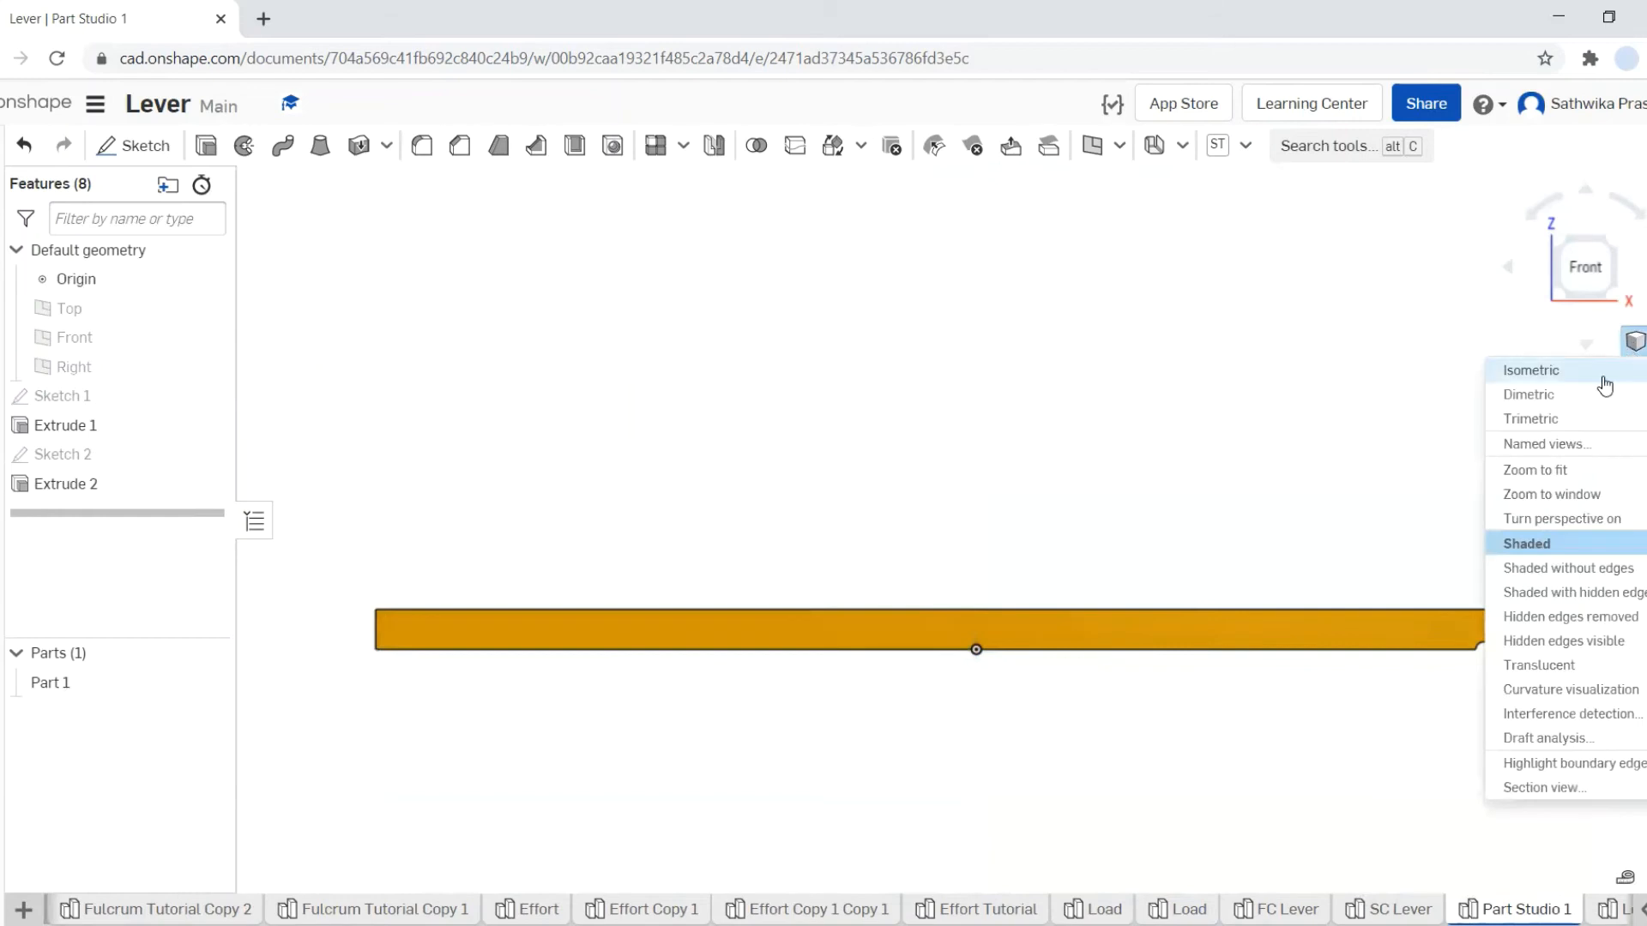
{"action": "left_click", "coordinate": [1535, 369]}
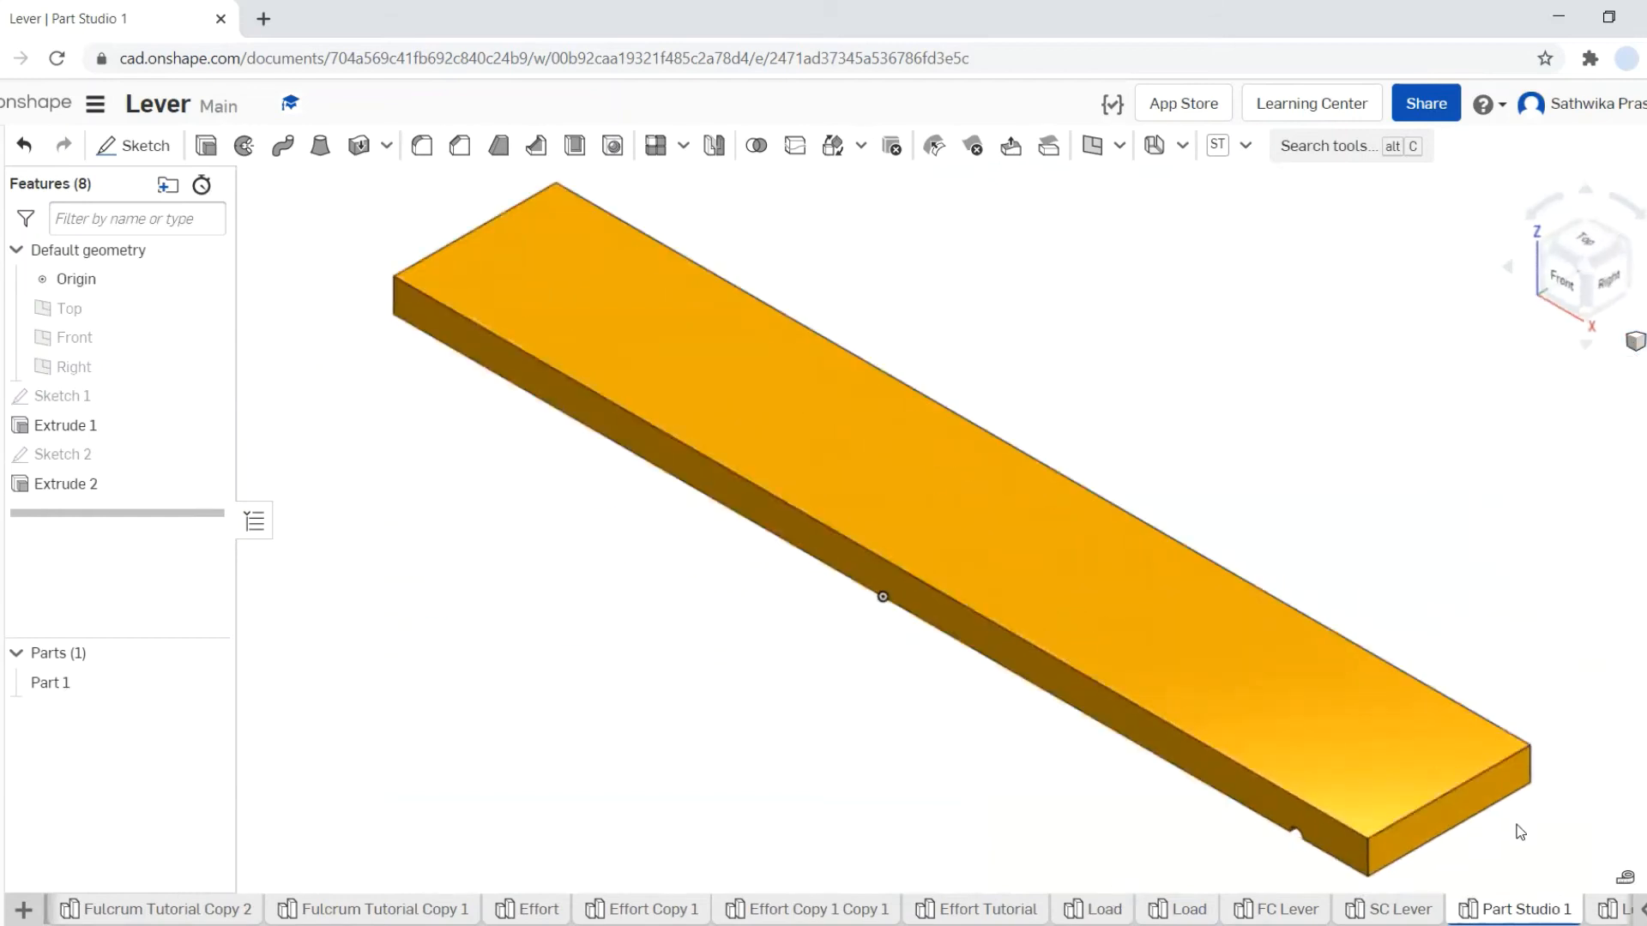